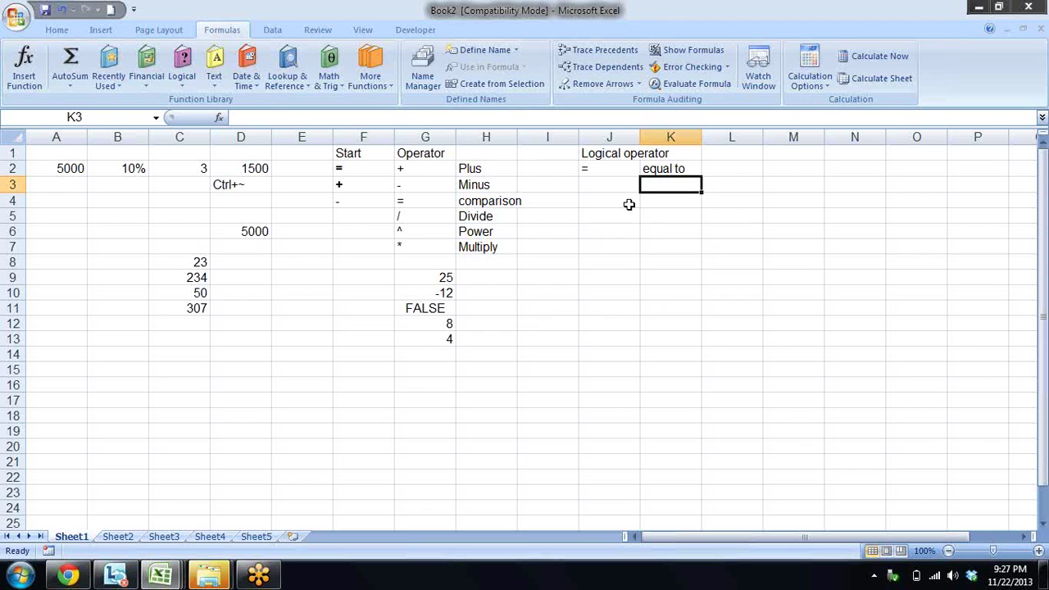
# Step: Enter the > operator in J3 with the description 'Greater then' in K3
pyautogui.press('Left')
pyautogui.press('Left')
pyautogui.press('Left')
pyautogui.press('Left')
pyautogui.press('Up')
pyautogui.press('Down')
pyautogui.press('Down')
pyautogui.press('Down')
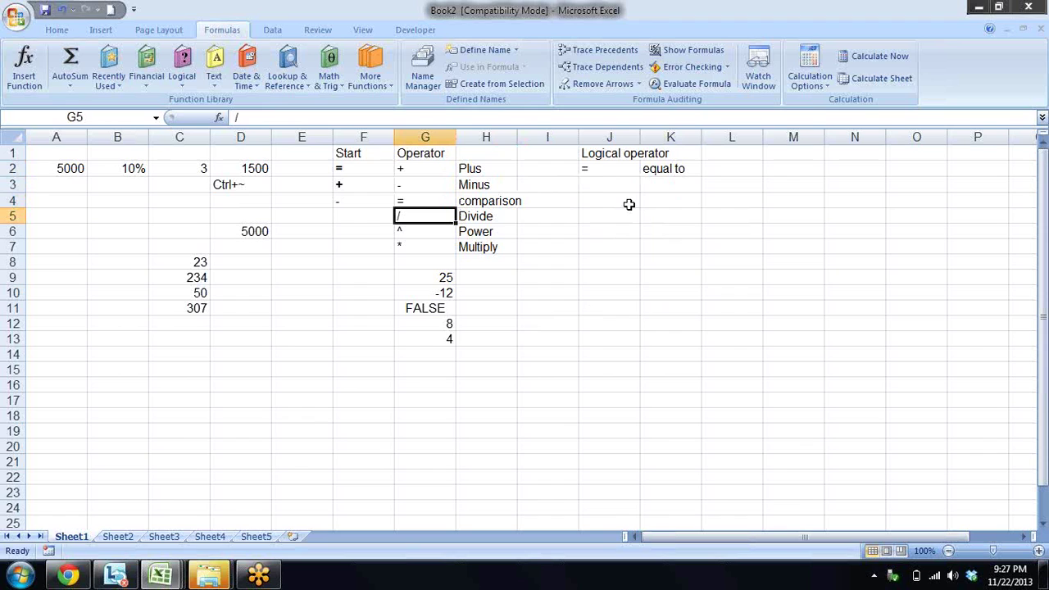
pyautogui.press('Right')
pyautogui.press('Right')
pyautogui.press('Right')
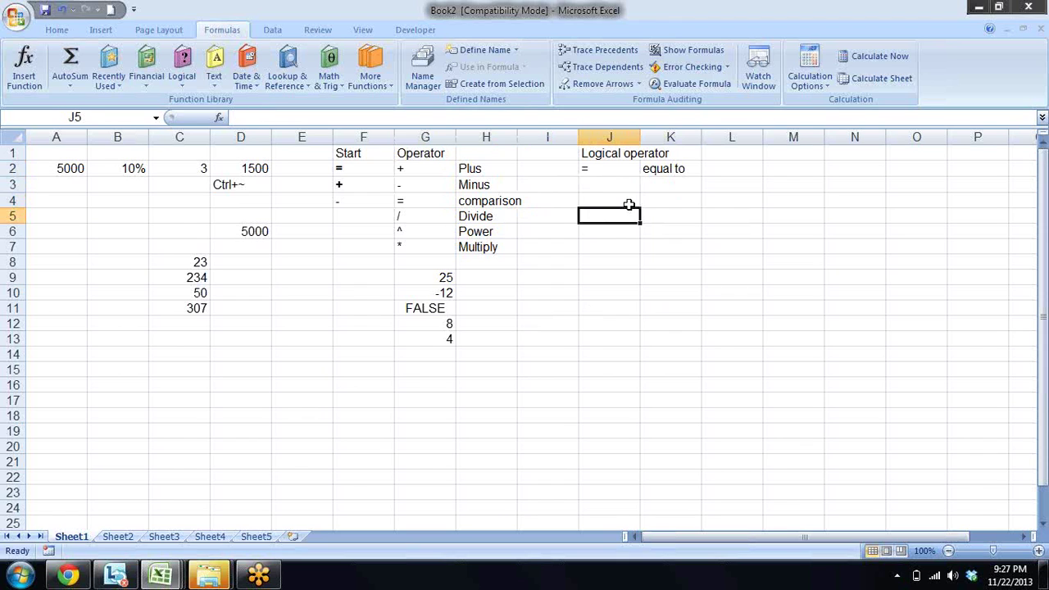
pyautogui.press('Up')
pyautogui.press('Up')
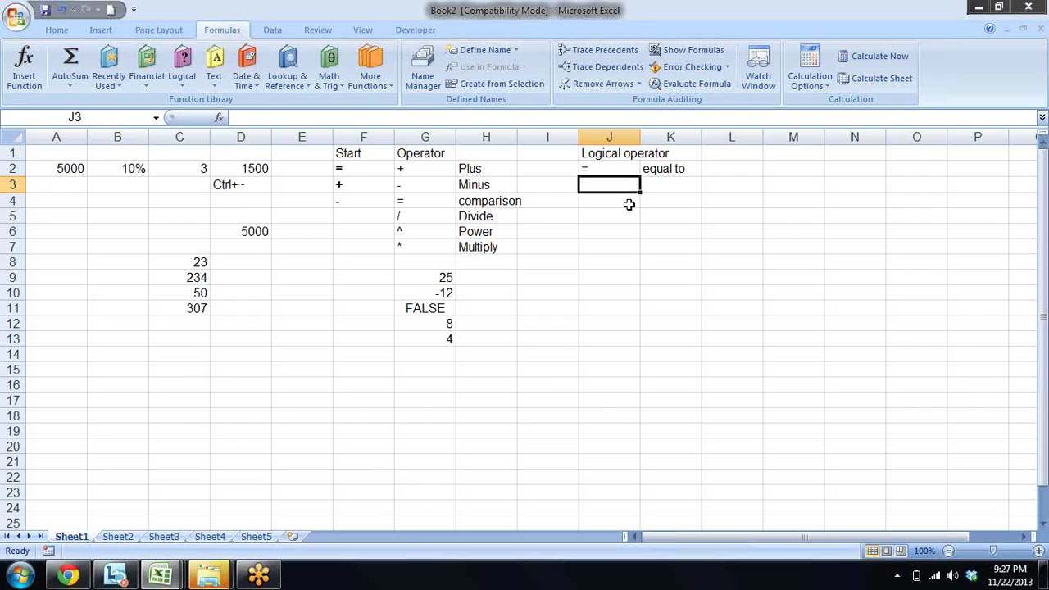
pyautogui.write('>')
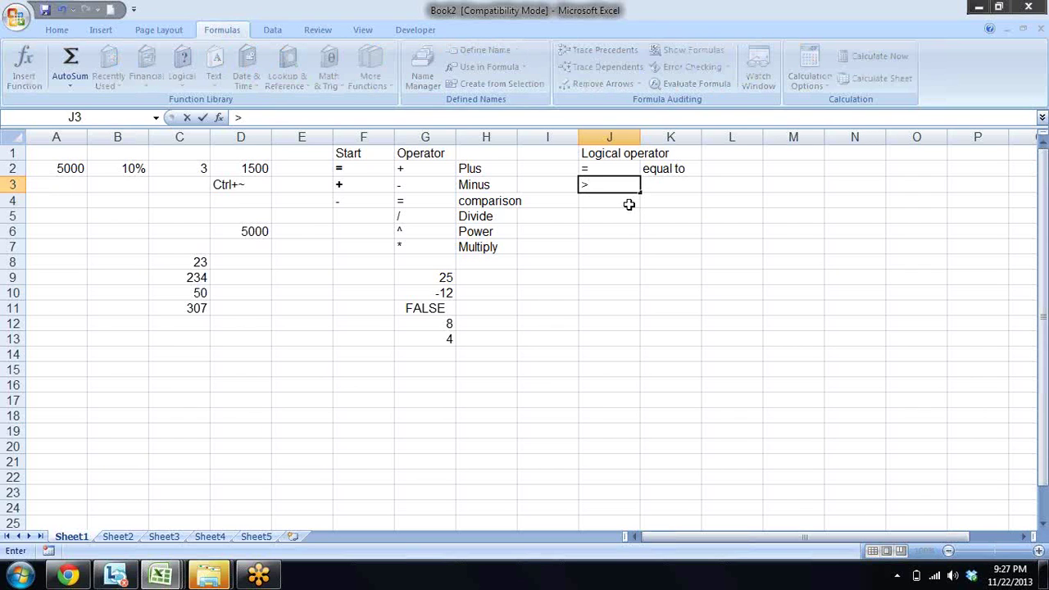
pyautogui.press('Return')
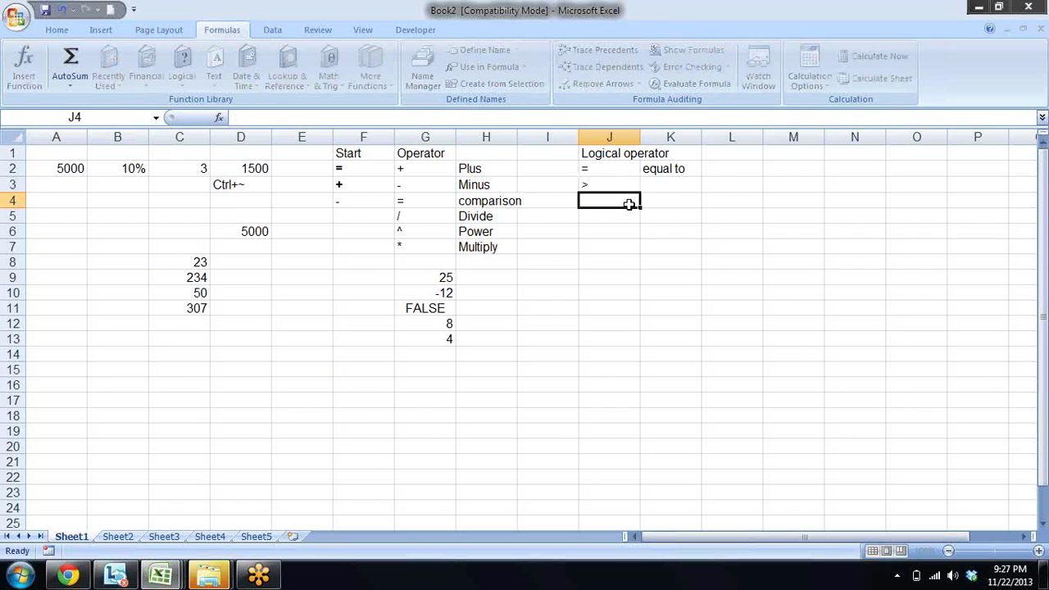
pyautogui.press('Up')
pyautogui.press('Right')
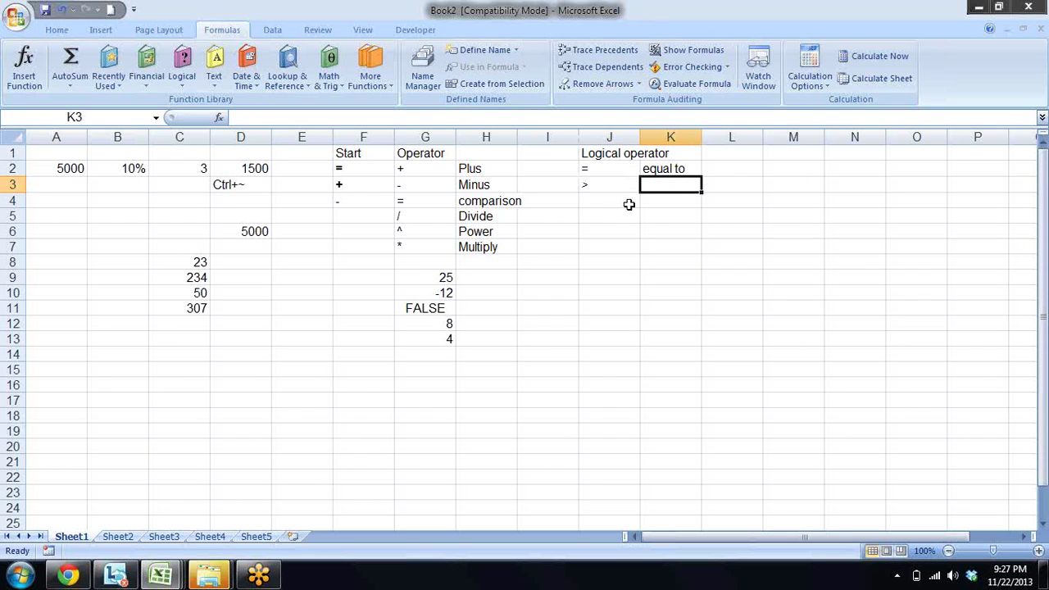
pyautogui.write('Greater then')
pyautogui.press('Return')
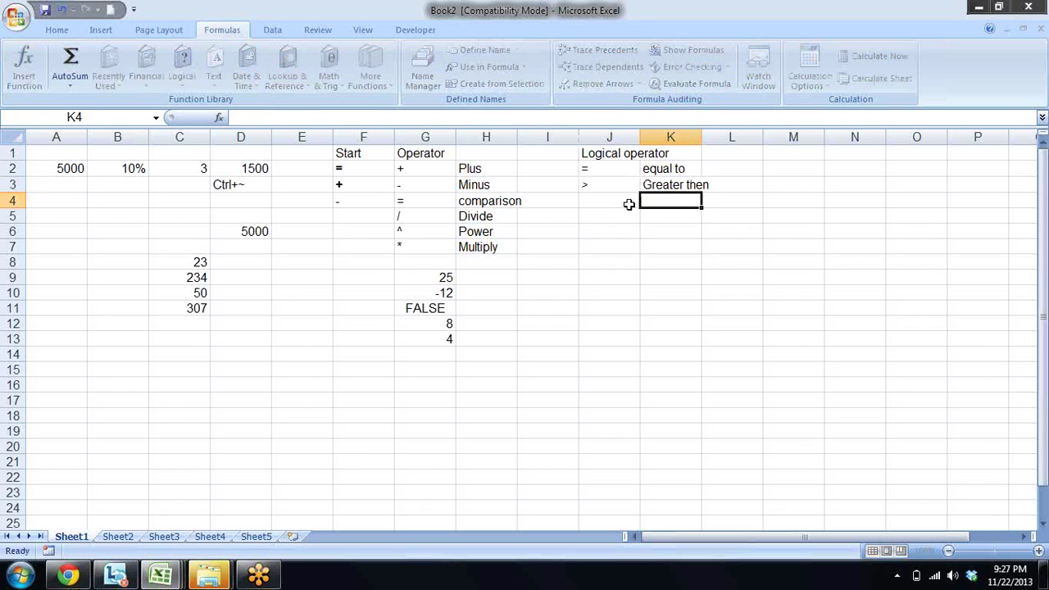
# Step: Enter the < operator in J4 with the description 'Less than' in K4
pyautogui.press('Left')
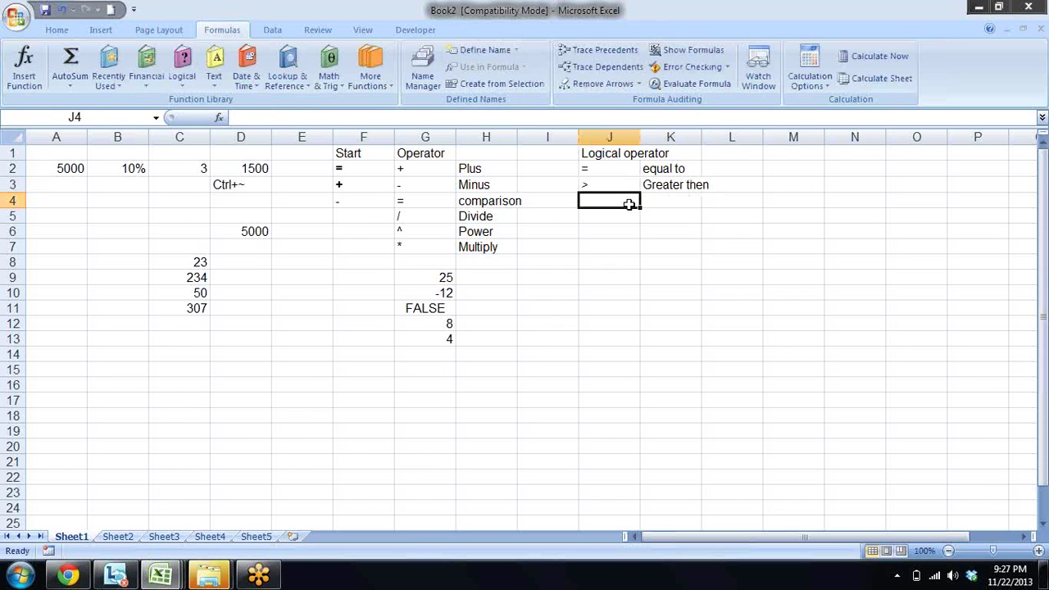
pyautogui.write('<')
pyautogui.press('Tab')
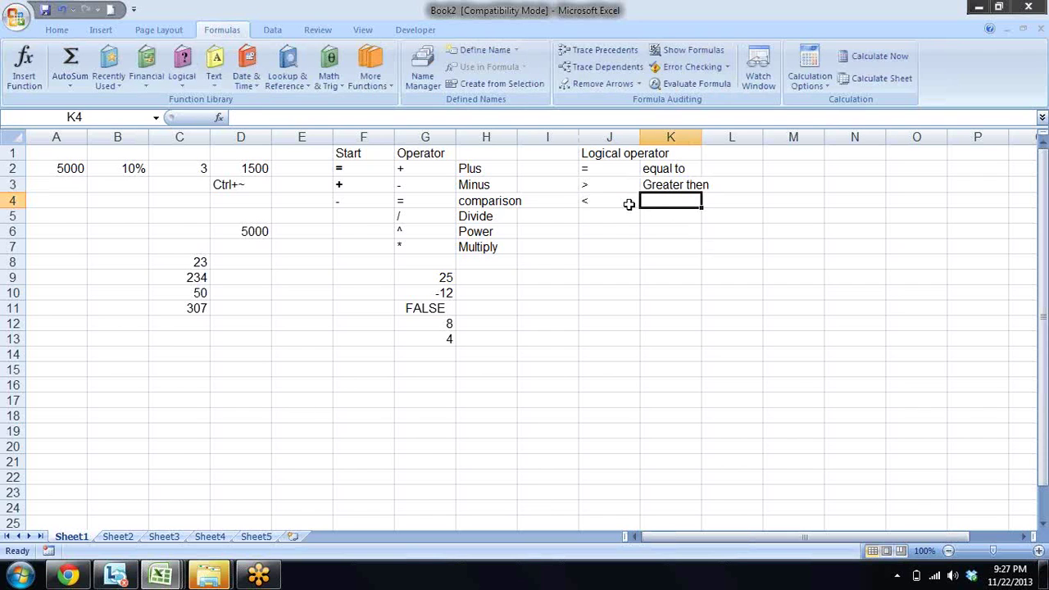
pyautogui.write('Less than')
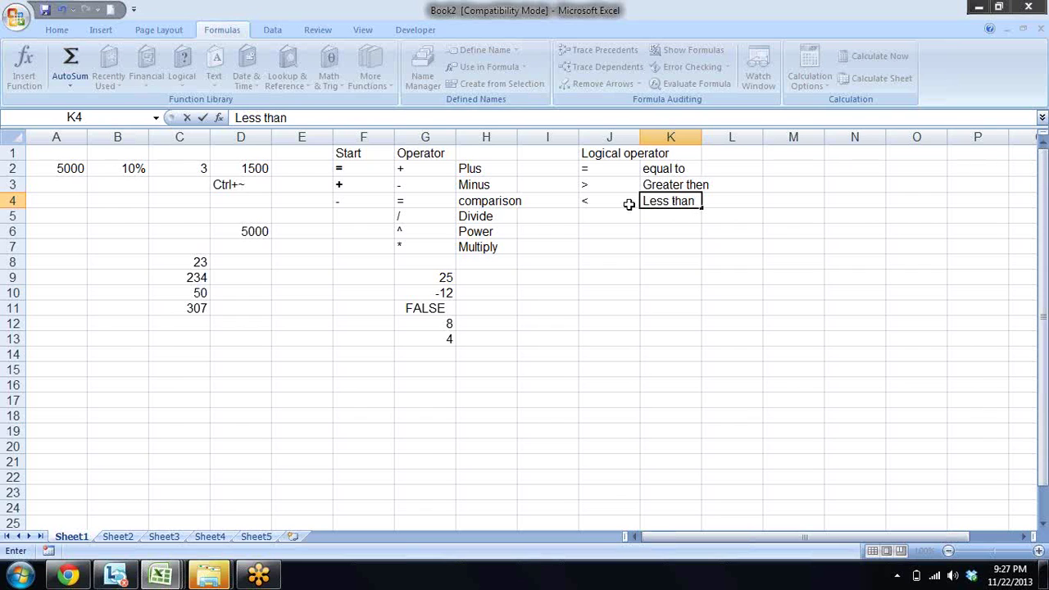
pyautogui.press('Return')
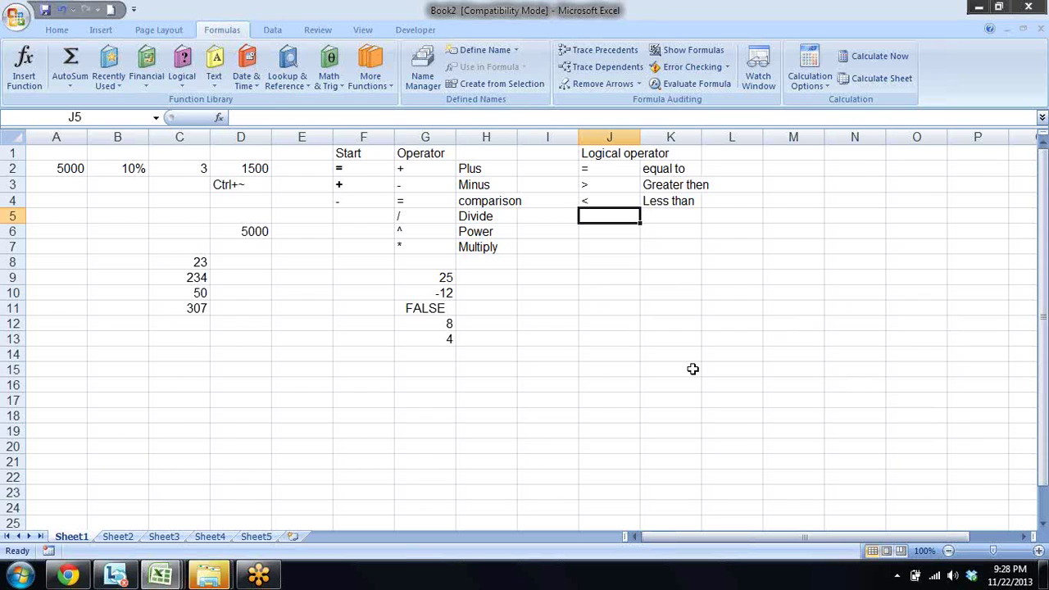
# Step: Enter the >= and <= operators in J5 and J6
pyautogui.write('>=')
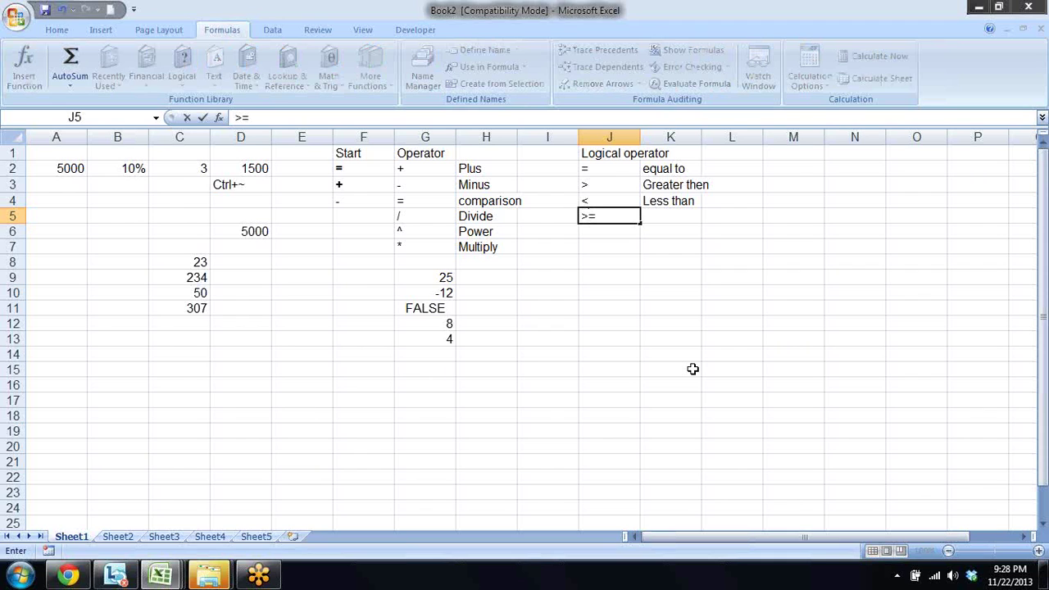
pyautogui.press('Return')
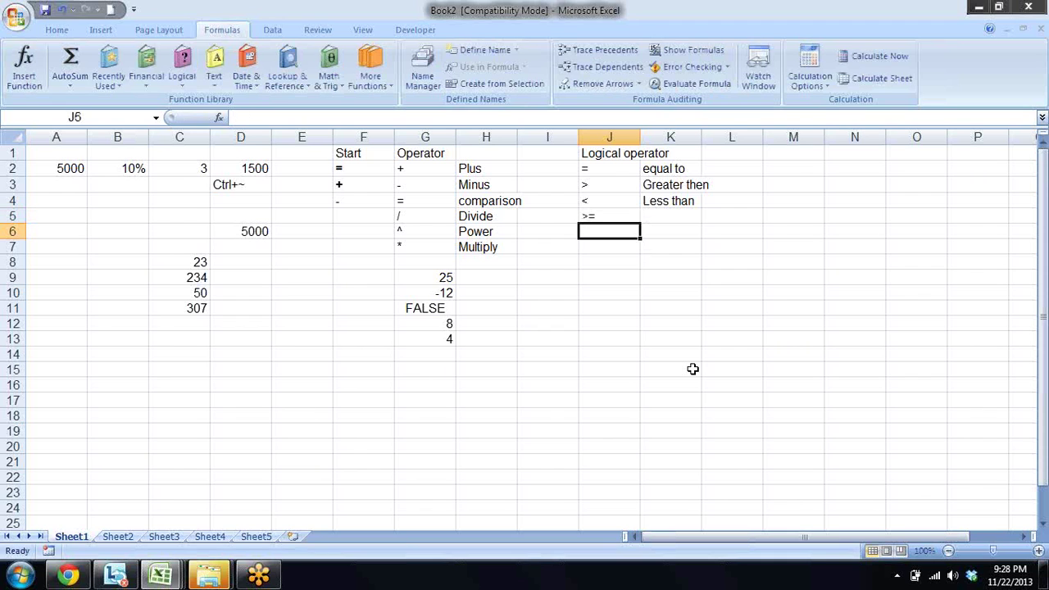
pyautogui.write('<=')
pyautogui.press('Return')
# Step: Copy the 'Greater then' and 'Less than' descriptions from K3:K4 into K5:K6
pyautogui.press('Up')
pyautogui.press('Up')
pyautogui.press('Right')
pyautogui.press('Up')
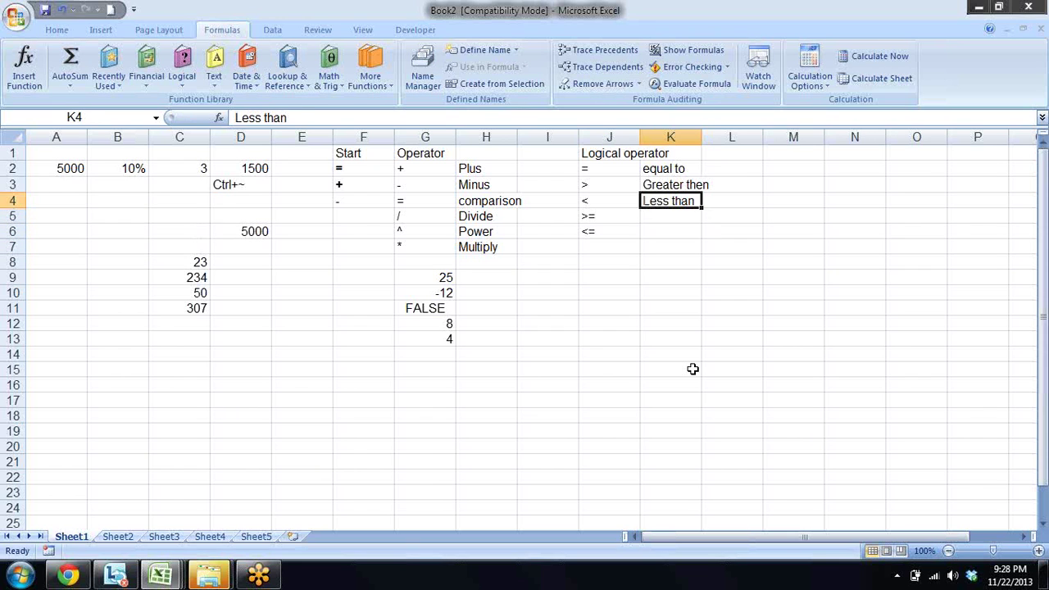
pyautogui.press('Up')
pyautogui.hotkey('shift', 'Down')
pyautogui.hotkey('ctrl', 'c')
pyautogui.press('Down')
pyautogui.press('Down')
pyautogui.press('Down')
pyautogui.press('Up')
pyautogui.press('Return')
# Step: Edit K5 and K6 to read 'Greater then equal to' and 'Less than equal to'
pyautogui.hotkey('shift', 'Up')
pyautogui.press('F2')
pyautogui.write('equal to')
pyautogui.press('Return')
pyautogui.press('F2')
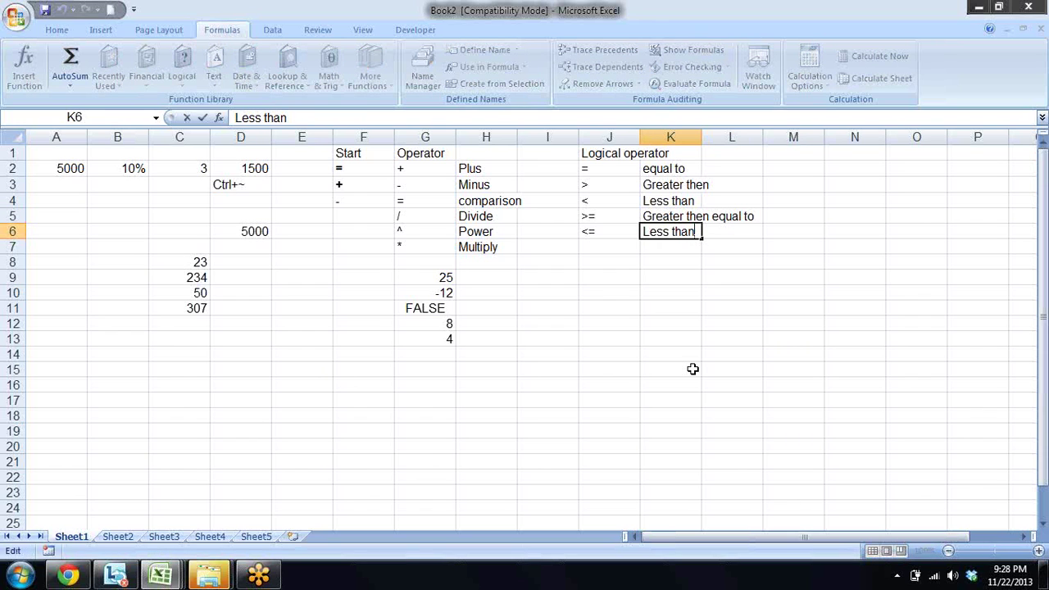
pyautogui.write('ea')
pyautogui.press('BackSpace')
pyautogui.write('qual to')
pyautogui.press('Return')
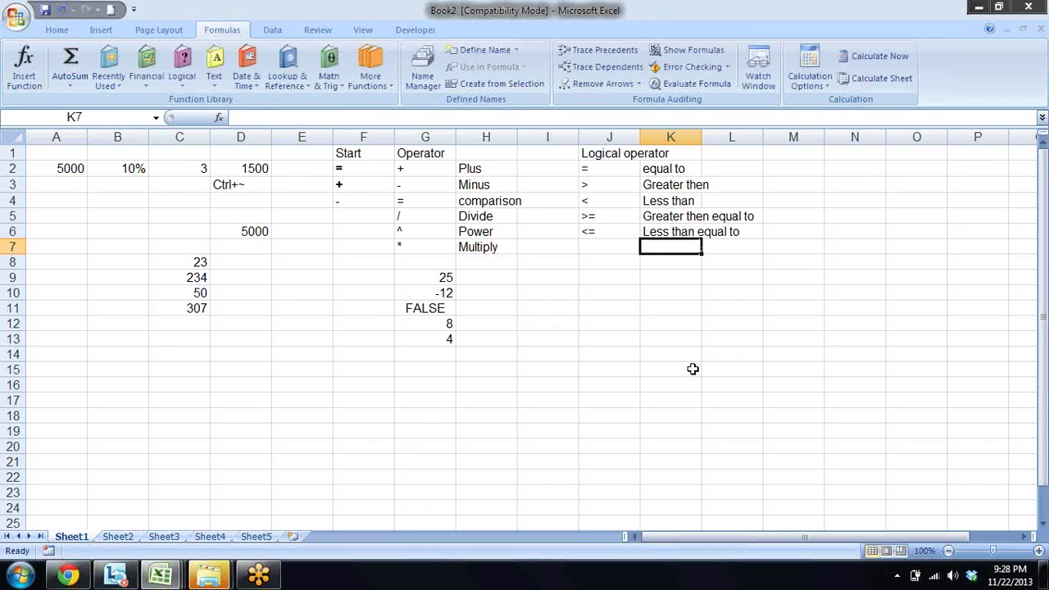
# Step: Enter the <> operator in J7 with the description 'Not equal to' in K7
pyautogui.press('Left')
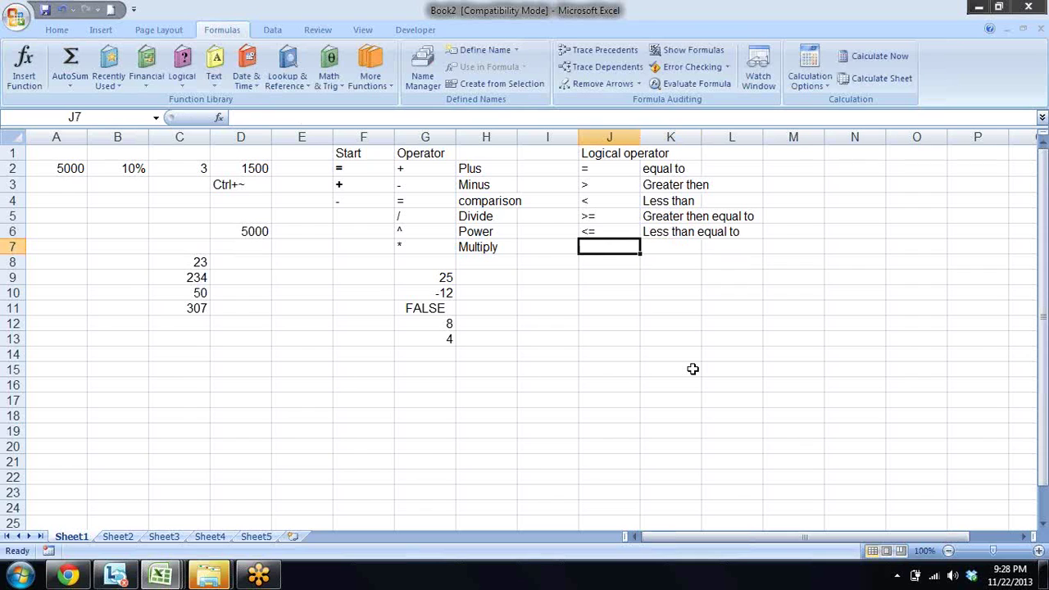
pyautogui.write('<>')
pyautogui.press('Return')
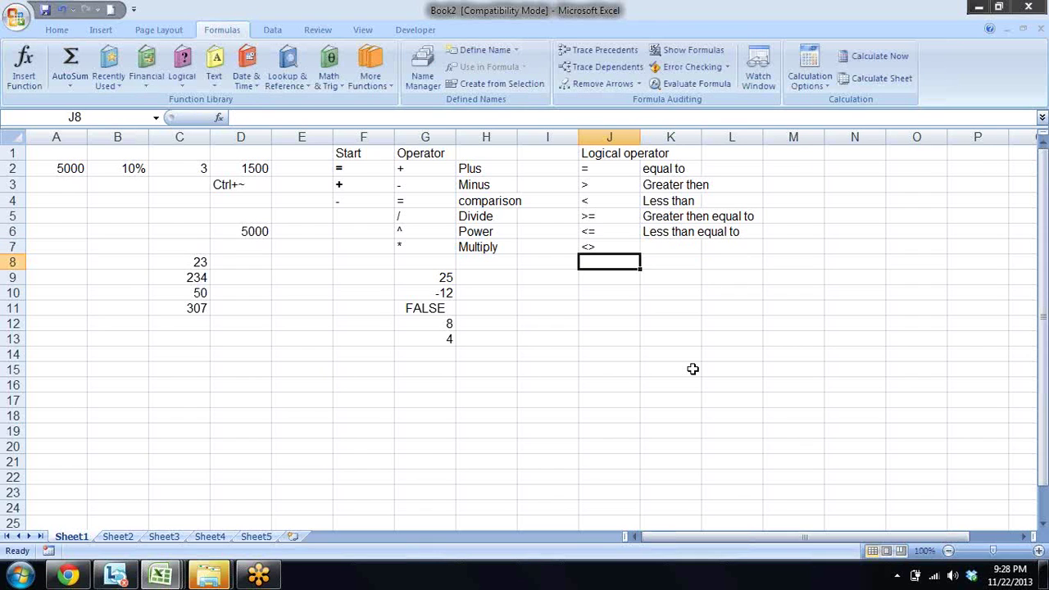
pyautogui.press('Up')
pyautogui.press('Right')
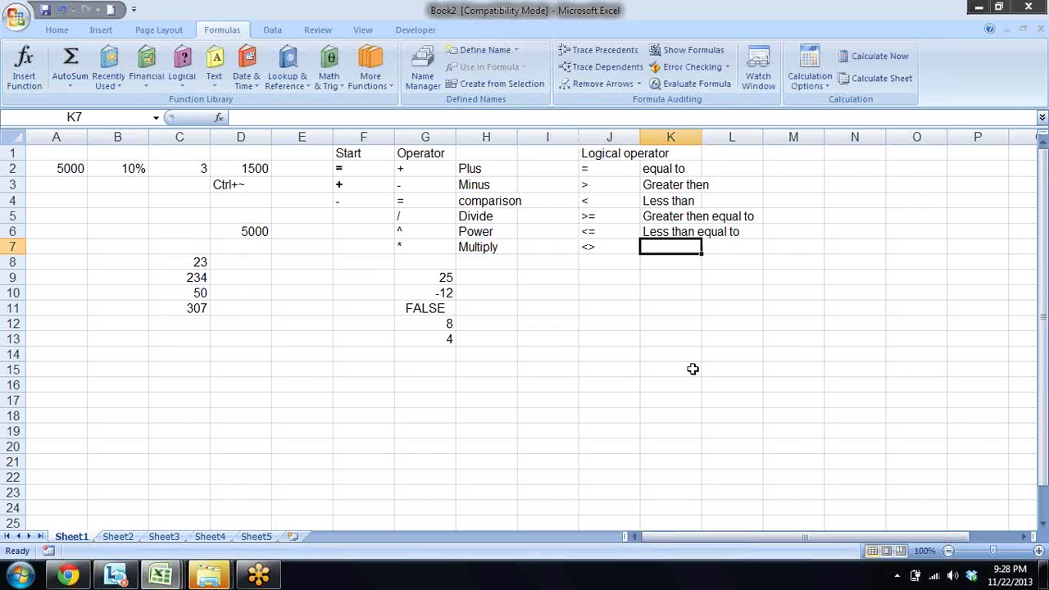
pyautogui.write('Not equl')
pyautogui.press('BackSpace')
pyautogui.write('al ')
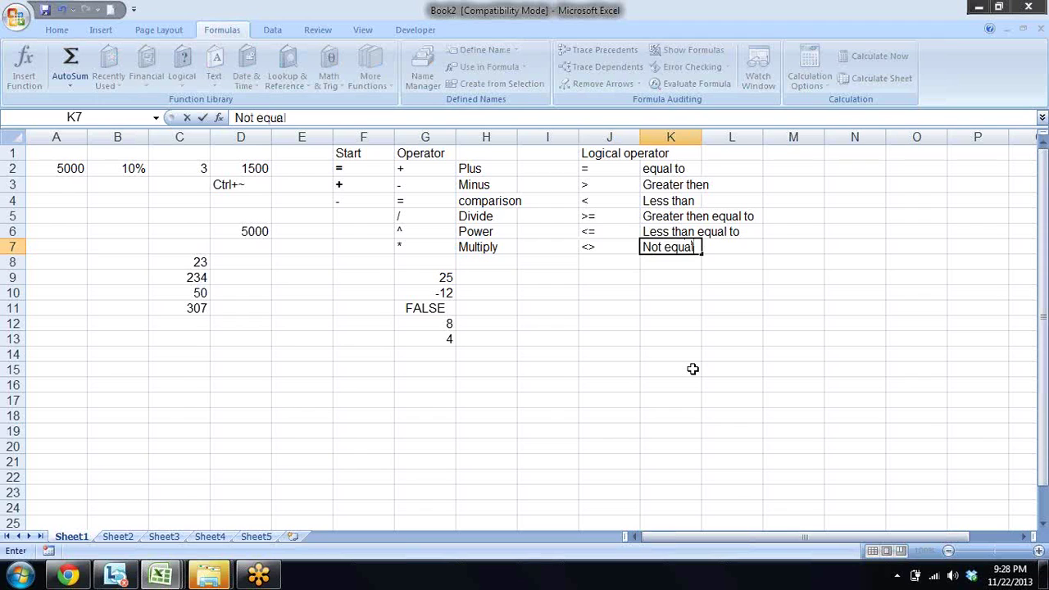
pyautogui.write('to')
pyautogui.press('Return')
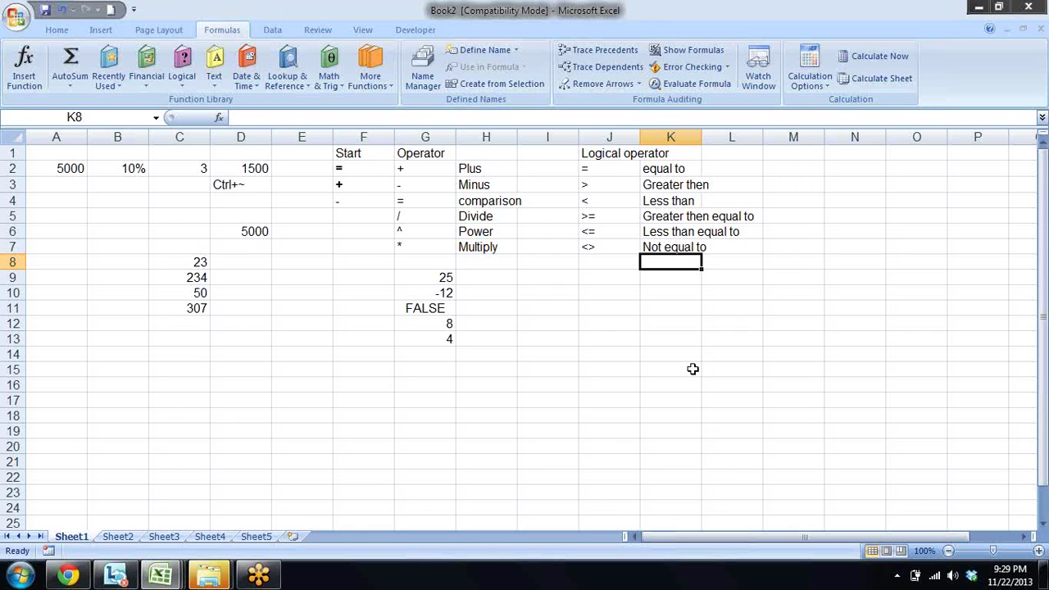
# Step: Enter the sample value 50 in J9
pyautogui.press('Return')
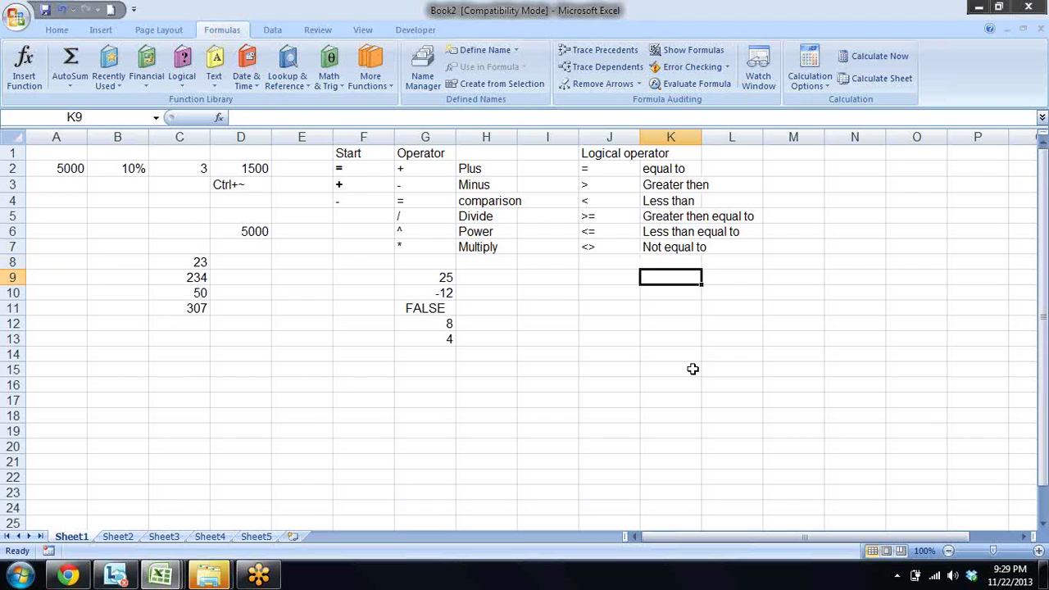
pyautogui.press('Left')
pyautogui.press('Up')
pyautogui.press('Up')
pyautogui.press('Up')
pyautogui.press('Up')
pyautogui.press('Up')
pyautogui.press('Up')
pyautogui.press('Down')
pyautogui.press('Down')
pyautogui.press('Down')
pyautogui.press('Down')
pyautogui.press('Down')
pyautogui.press('Down')
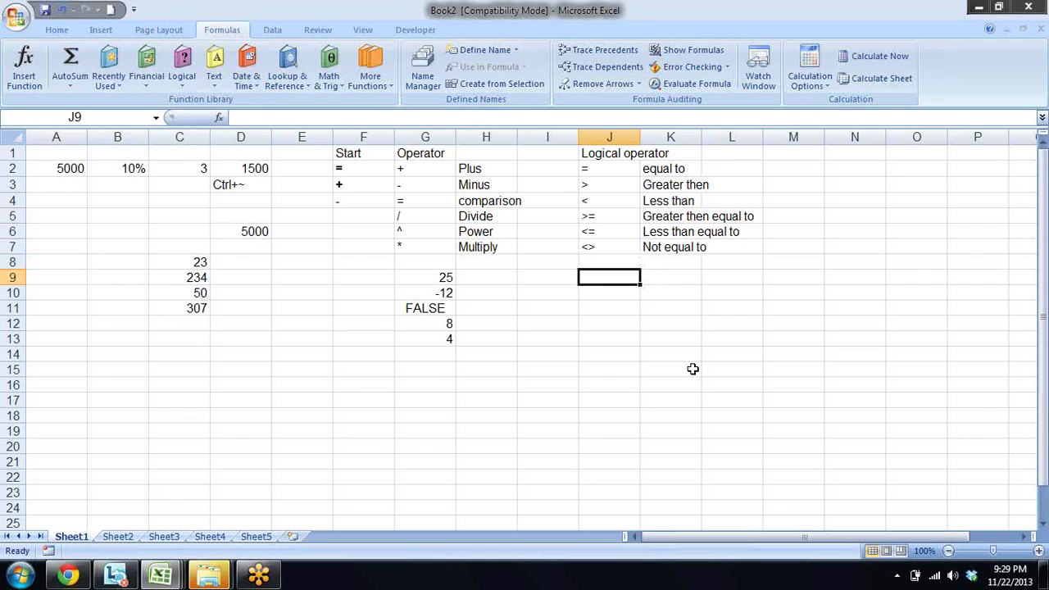
pyautogui.write('50')
pyautogui.press('Tab')
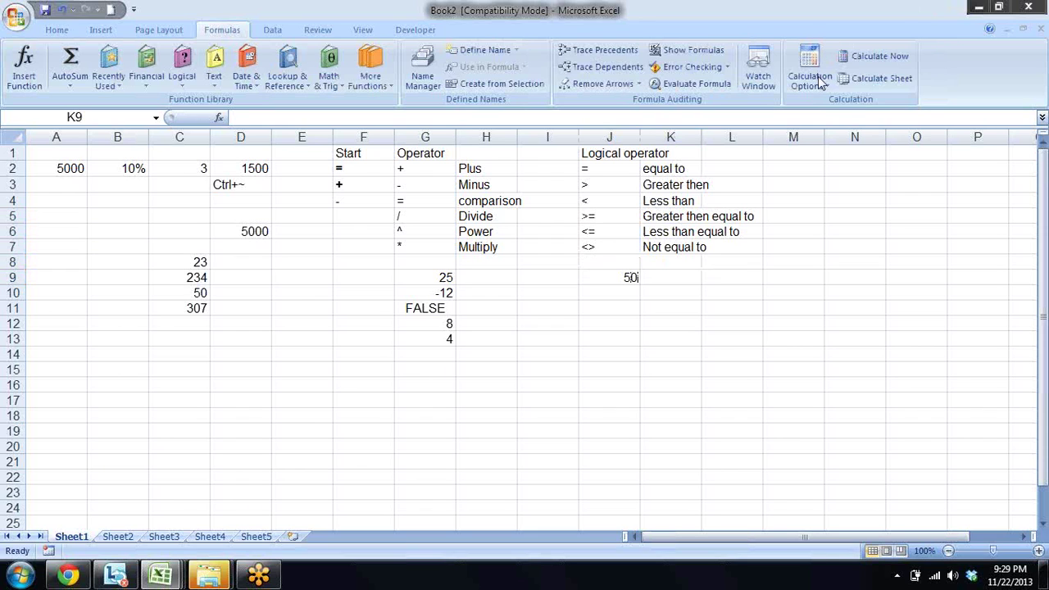
# Step: Enter 12 in K9 and make it bold
pyautogui.click(670, 279)
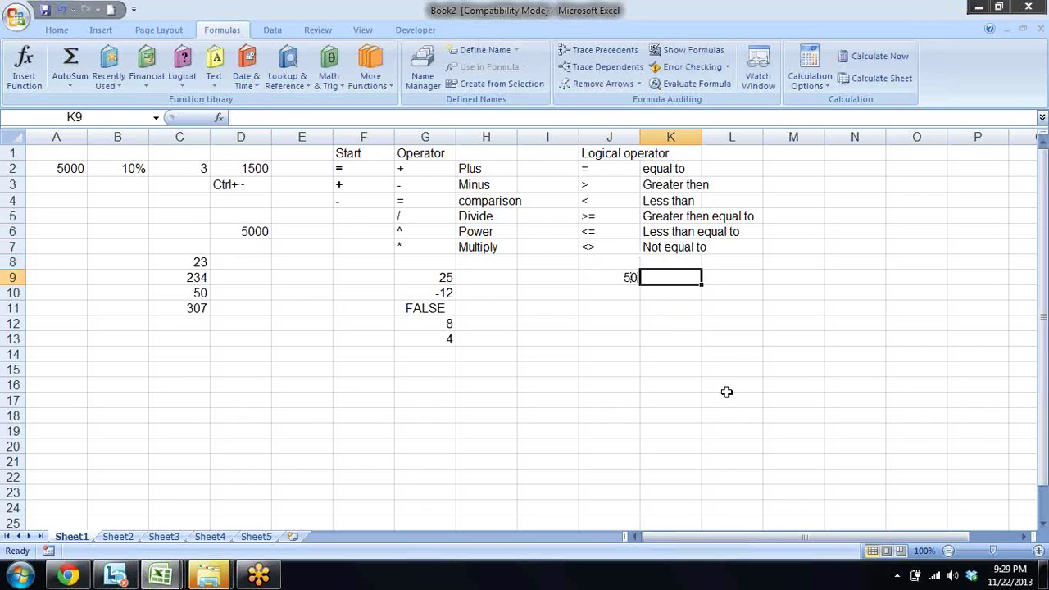
pyautogui.press('Left')
pyautogui.press('Left')
pyautogui.press('Right')
pyautogui.press('Right')
pyautogui.write('12')
pyautogui.press('Return')
pyautogui.press('Up')
pyautogui.hotkey('ctrl', 'b')
pyautogui.press('Right')
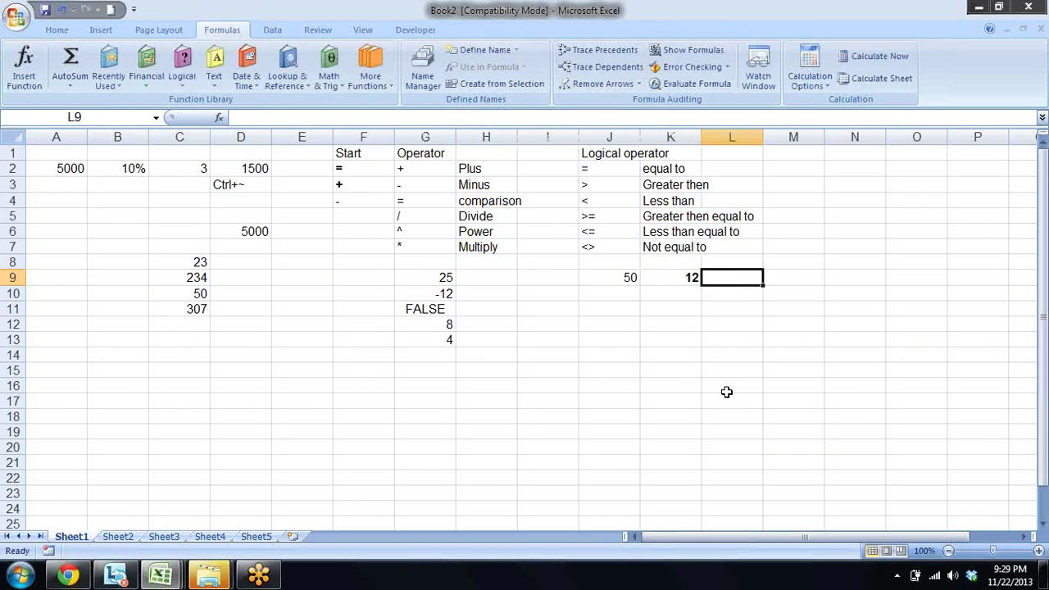
pyautogui.write('=')
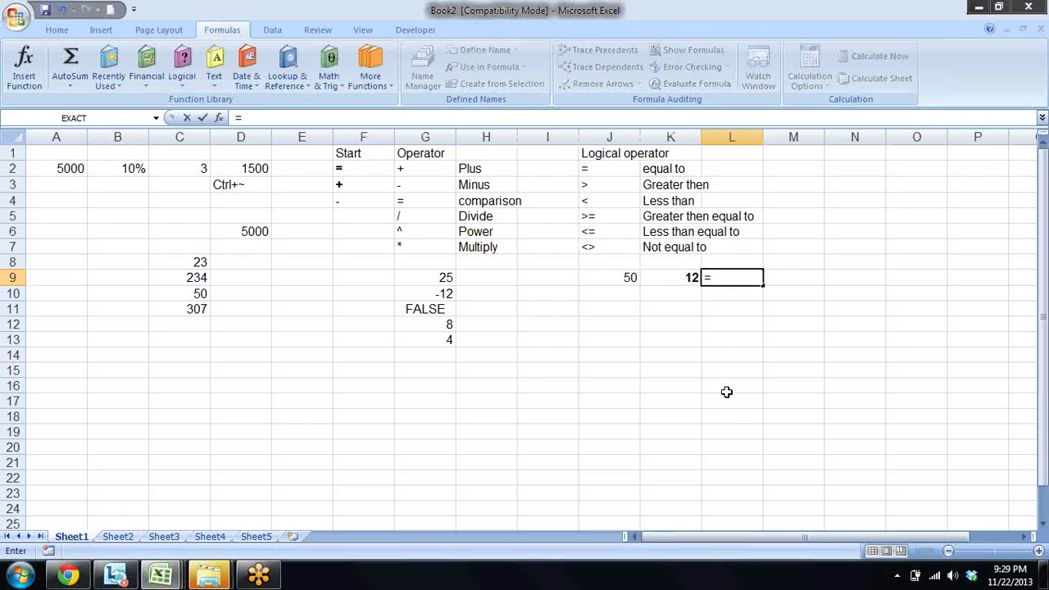
# Step: Enter =J9=K9 in L9, which returns FALSE
pyautogui.press('Left')
pyautogui.press('Left')
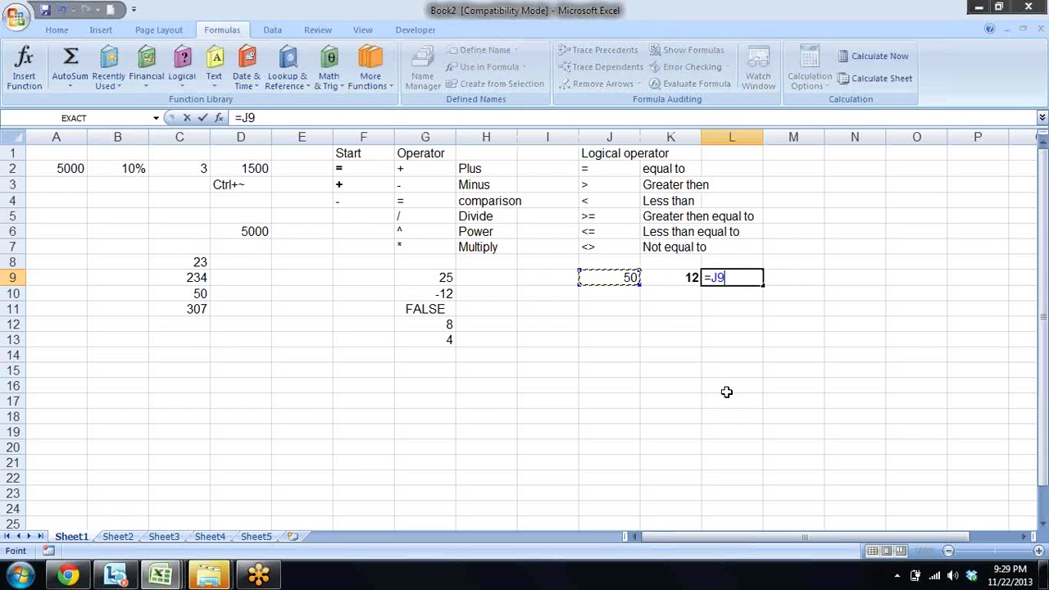
pyautogui.write('=')
pyautogui.press('Left')
pyautogui.press('Return')
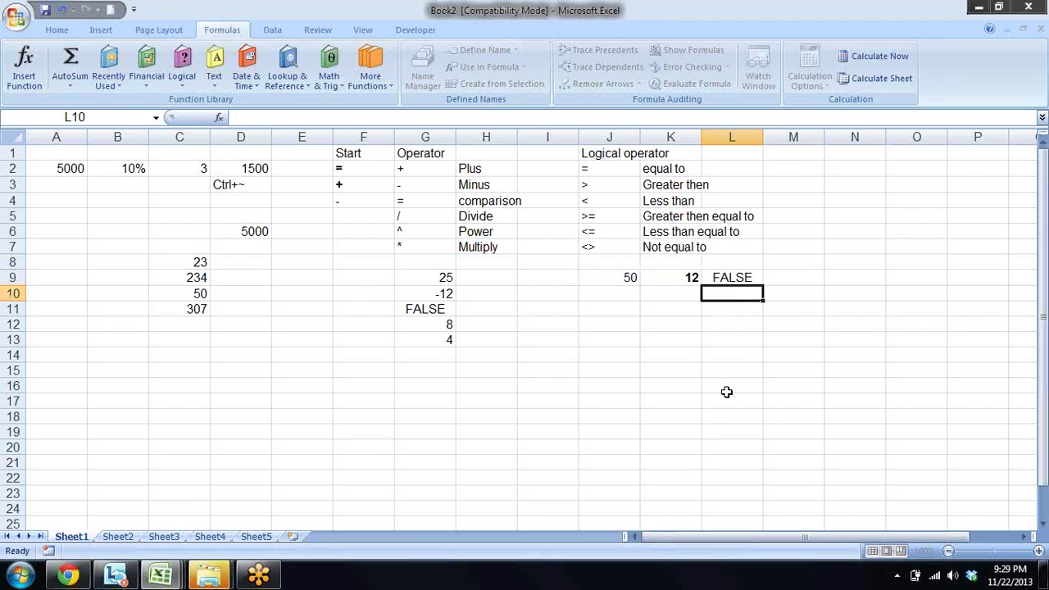
pyautogui.press('Up')
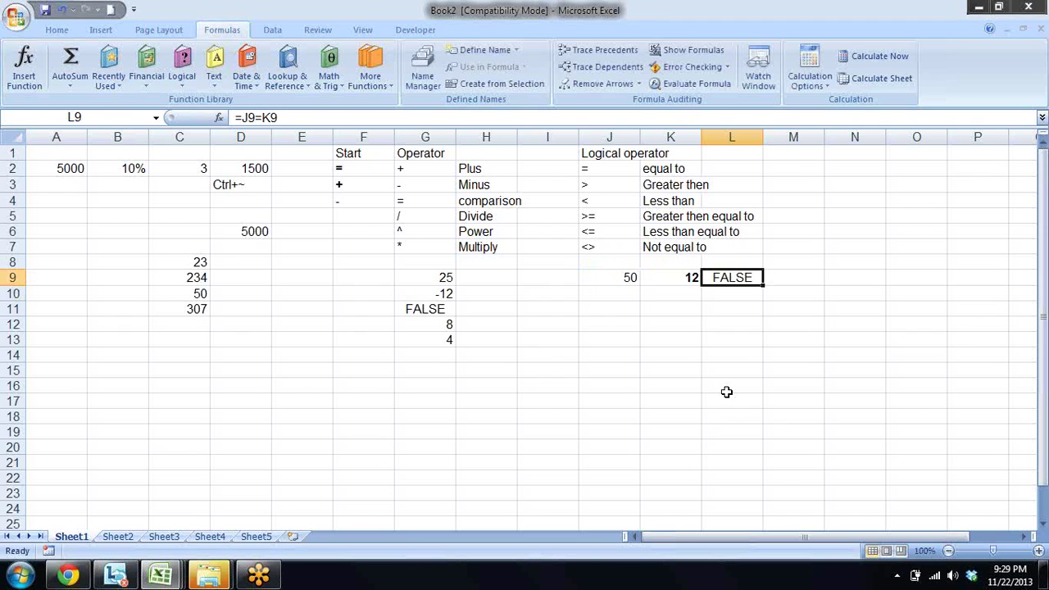
# Step: Copy the 50 and 12 pair from J9:K9 down through rows 10 to 19
pyautogui.press('Down')
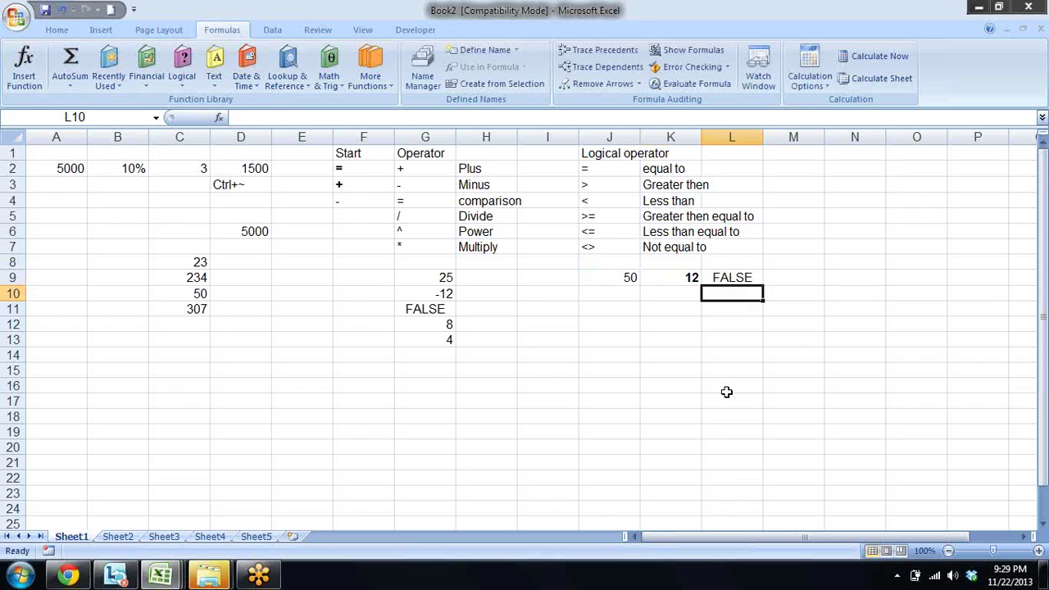
pyautogui.press('Left')
pyautogui.press('Left')
pyautogui.press('Up')
pyautogui.hotkey('shift', 'Right')
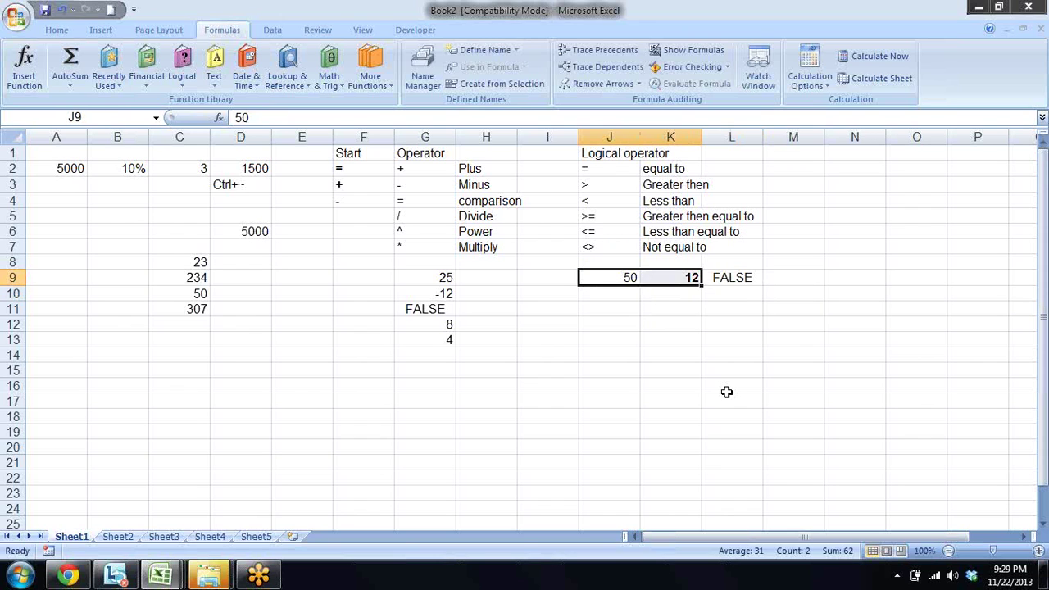
pyautogui.hotkey('ctrl', 'c')
pyautogui.press('Down')
pyautogui.hotkey('shift', 'Down')
pyautogui.hotkey('shift', 'Down')
pyautogui.hotkey('shift', 'Down')
pyautogui.hotkey('shift', 'Down')
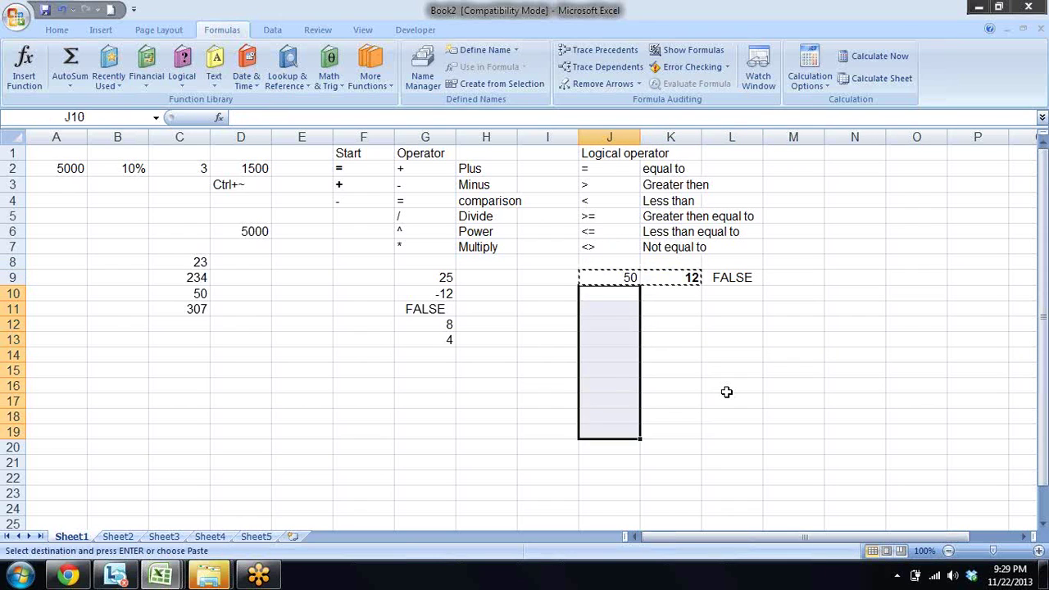
pyautogui.press('Return')
pyautogui.press('Right')
pyautogui.press('Right')
pyautogui.write('=')
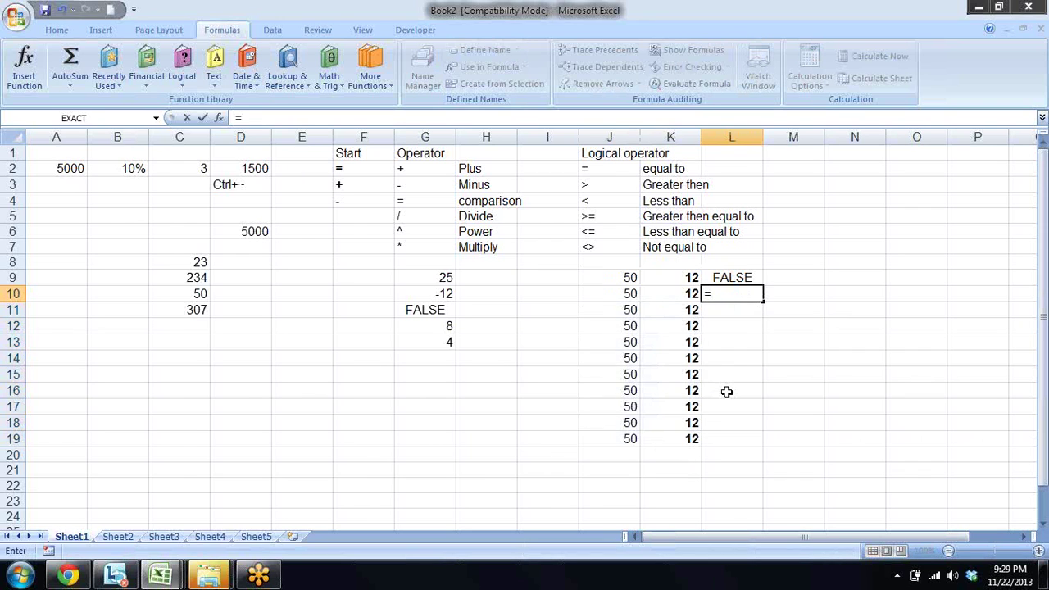
# Step: Enter =J10>K10 in L10, which returns TRUE
pyautogui.press('Left')
pyautogui.press('Left')
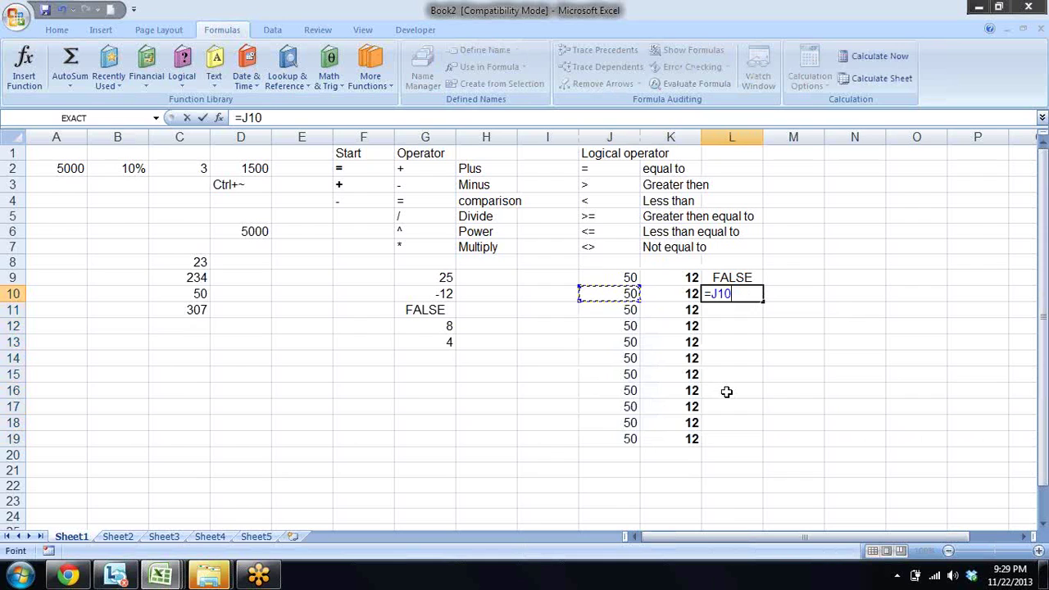
pyautogui.write('>')
pyautogui.press('Right')
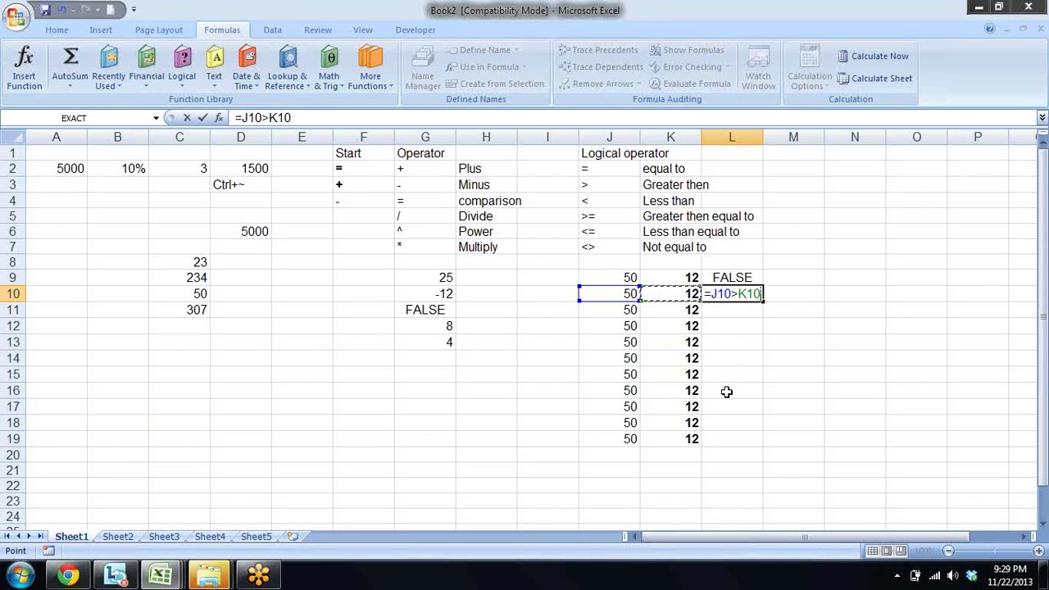
pyautogui.press('Return')
# Step: Enter =J11<K11 in L11, which returns FALSE
pyautogui.write('=')
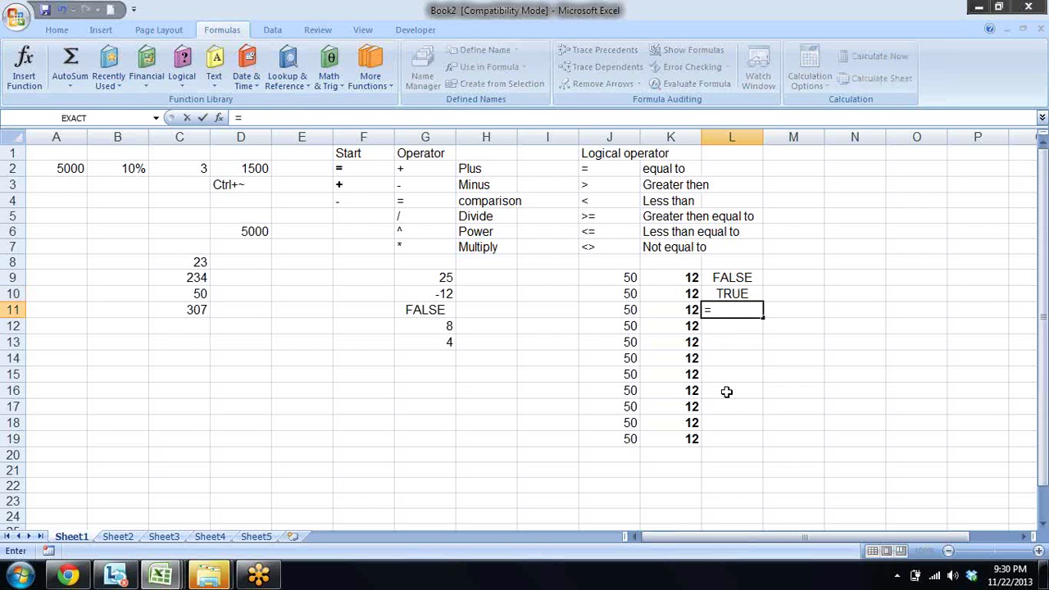
pyautogui.press('Left')
pyautogui.press('Left')
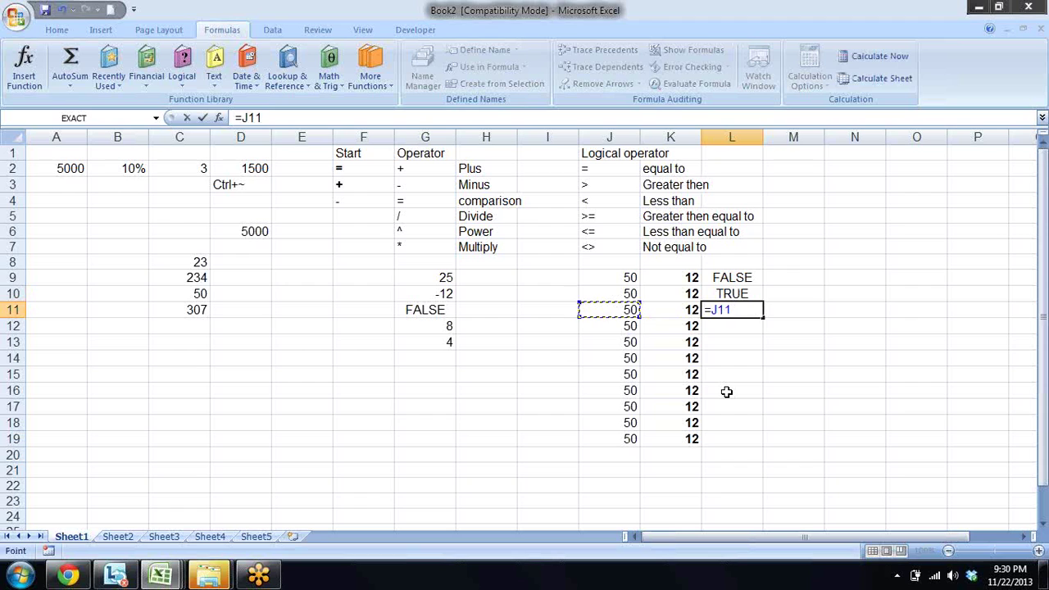
pyautogui.write('<')
pyautogui.press('Left')
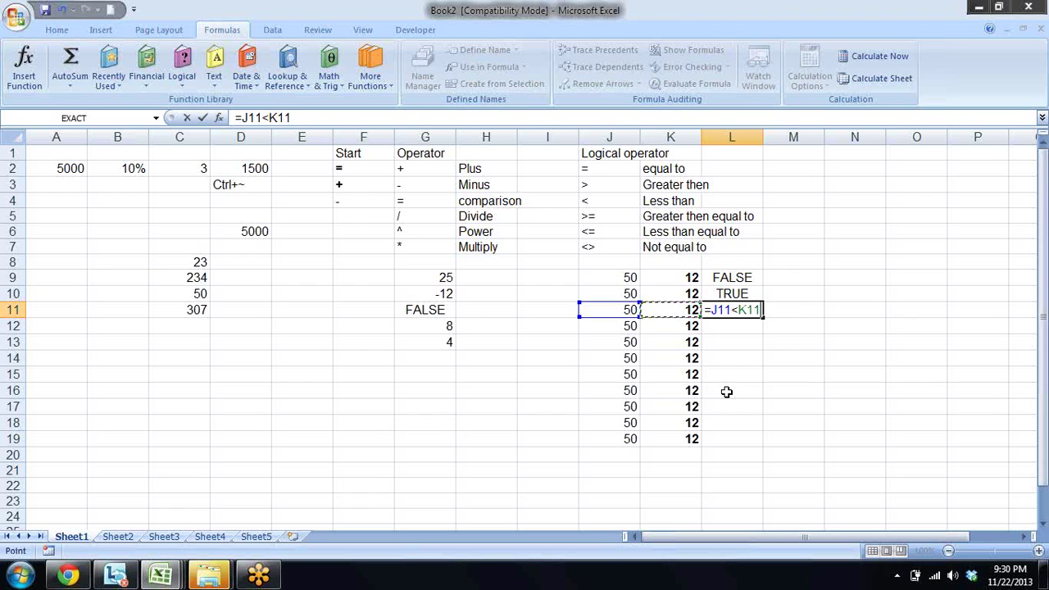
pyautogui.press('Return')
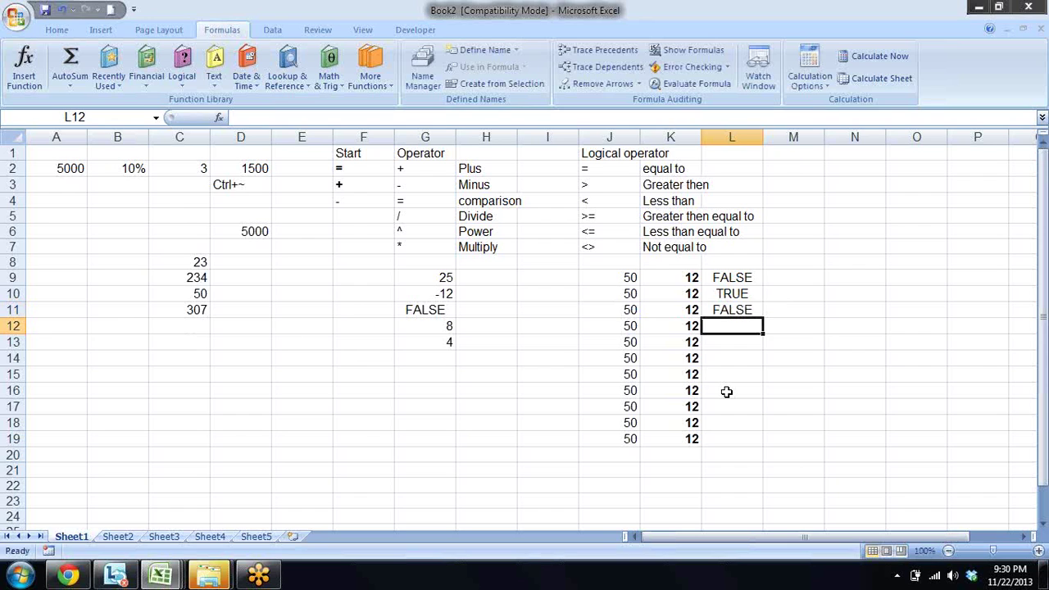
pyautogui.write('=')
pyautogui.press('Left')
pyautogui.press('Left')
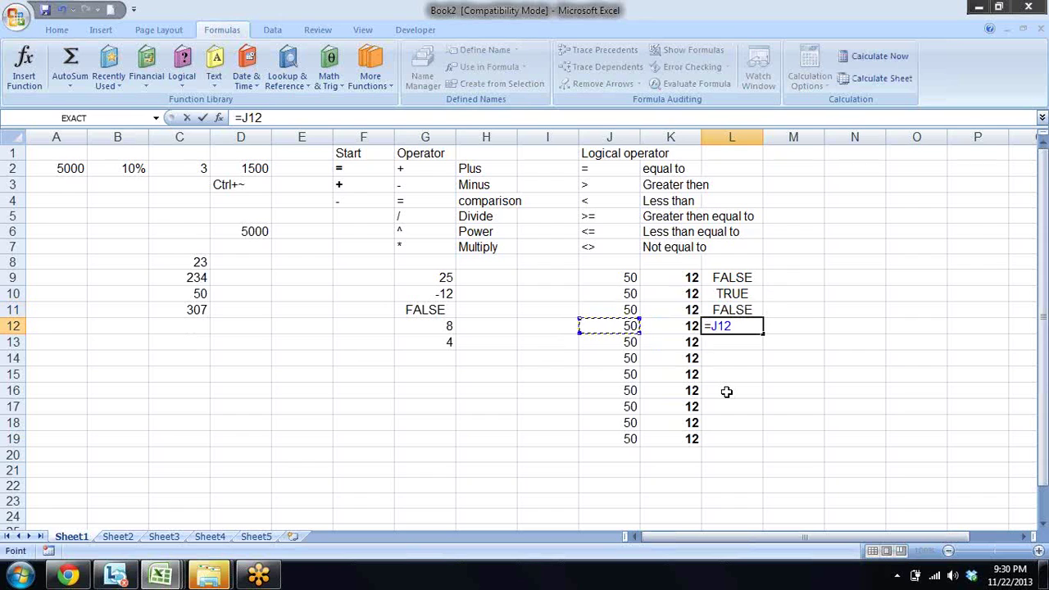
# Step: Complete =J12<>K12 in L12 (TRUE) and highlight the <> operator in the formula to explain it
pyautogui.write('<>')
pyautogui.press('Left')
pyautogui.press('Return')
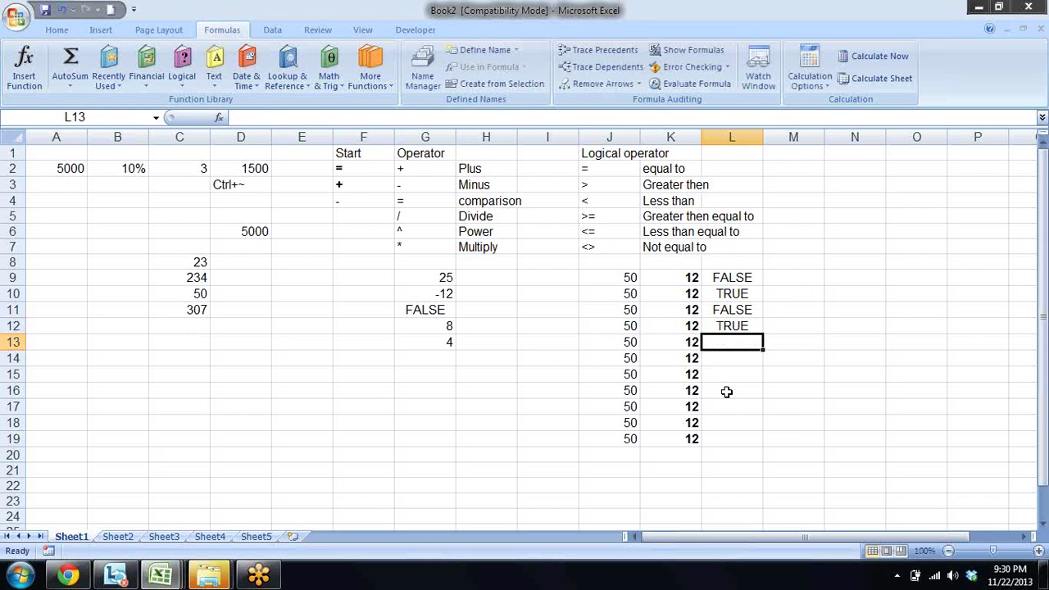
pyautogui.press('Up')
pyautogui.press('F2')
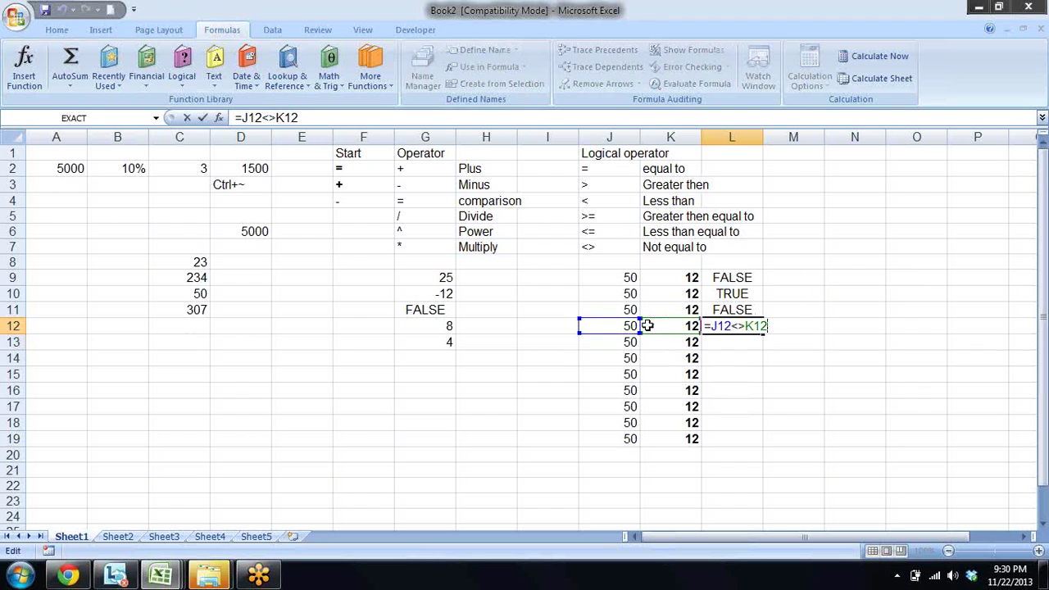
pyautogui.moveTo(731, 326); pyautogui.dragTo(736, 327)
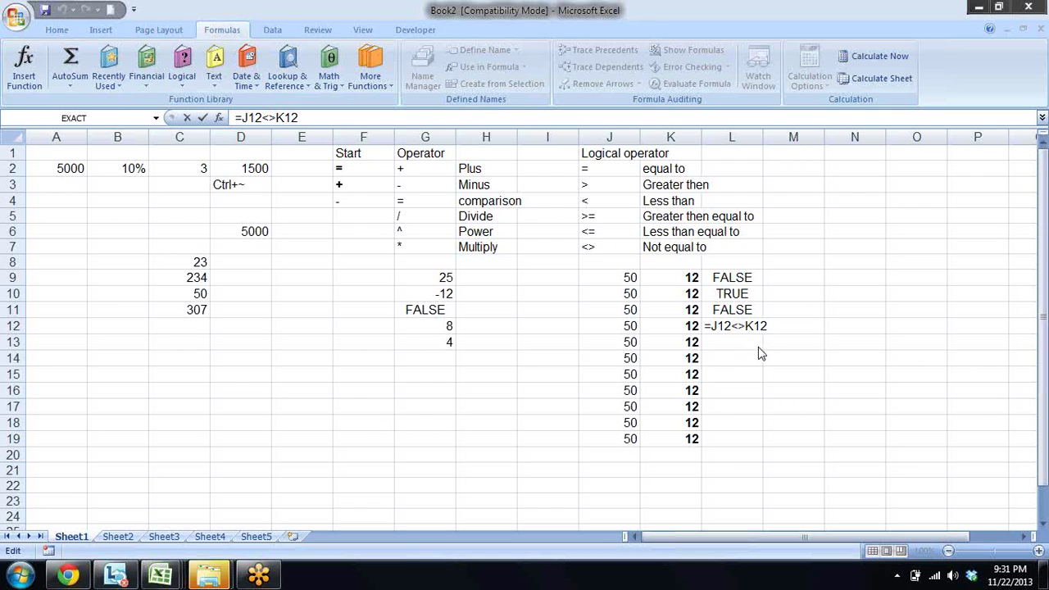
pyautogui.press('Left')
pyautogui.press('Left')
pyautogui.press('Left')
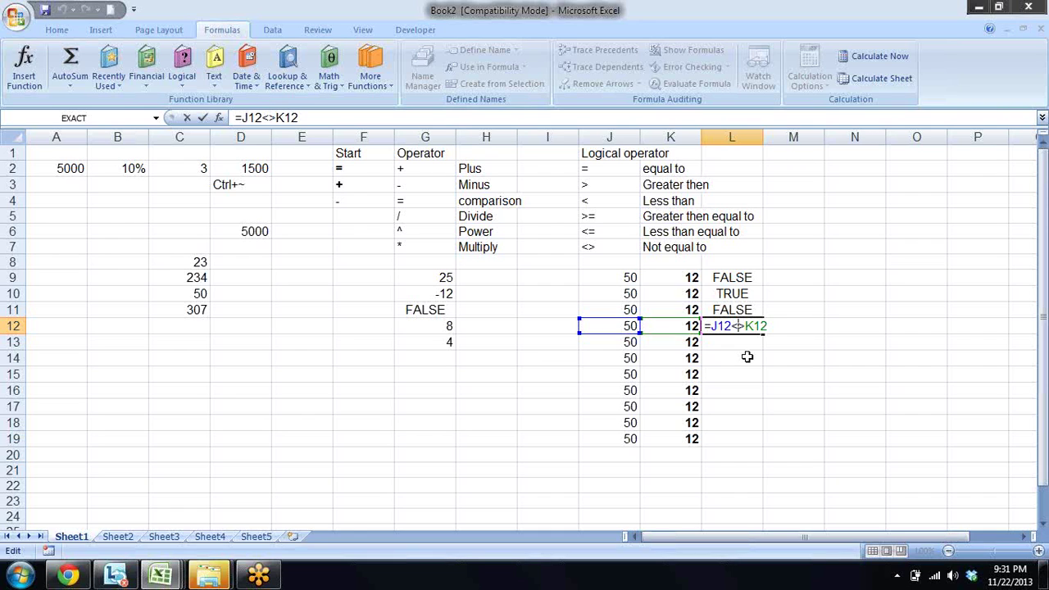
pyautogui.press('Return')
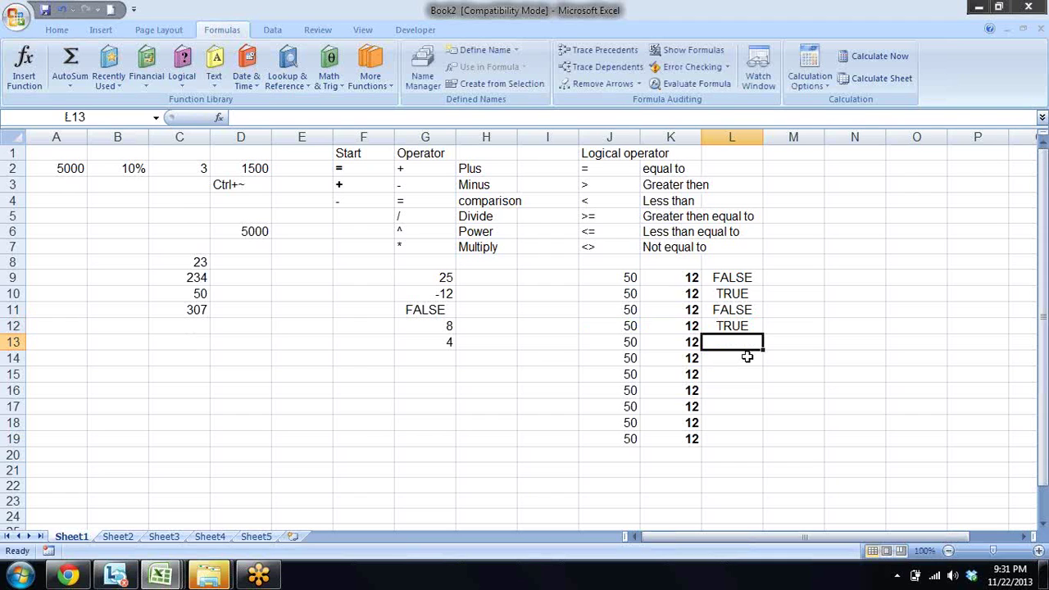
# Step: Enter =J13>=K13 in L13, which returns TRUE
pyautogui.press('Up')
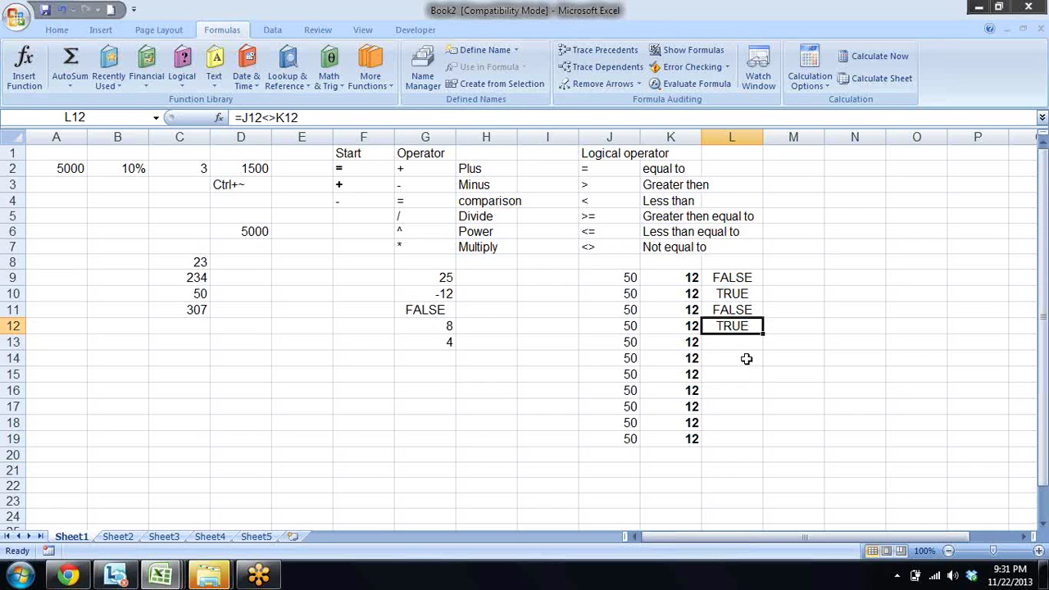
pyautogui.press('Up')
pyautogui.press('Down')
pyautogui.press('Down')
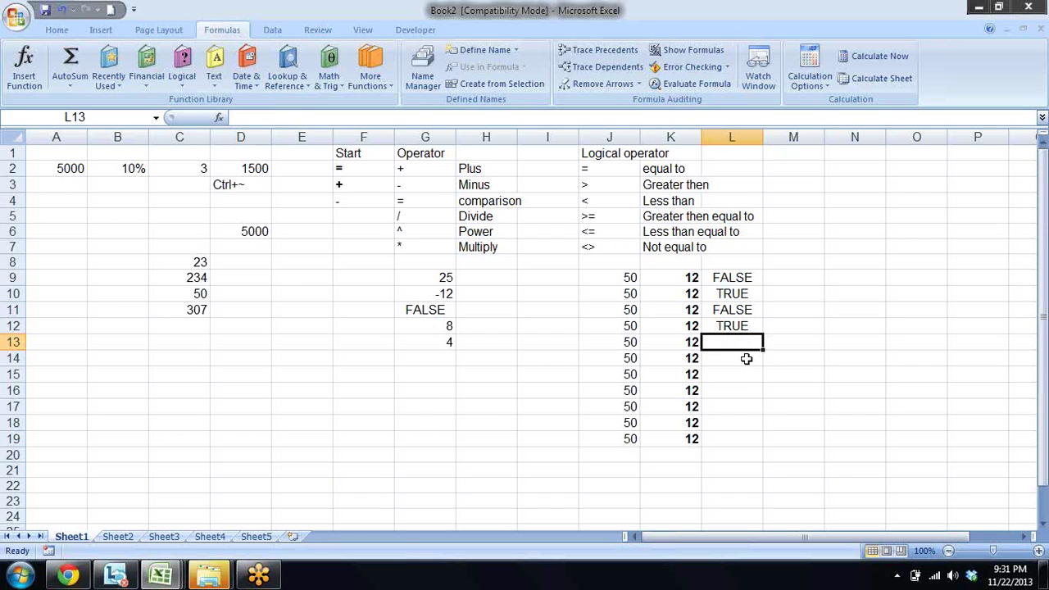
pyautogui.press('Left')
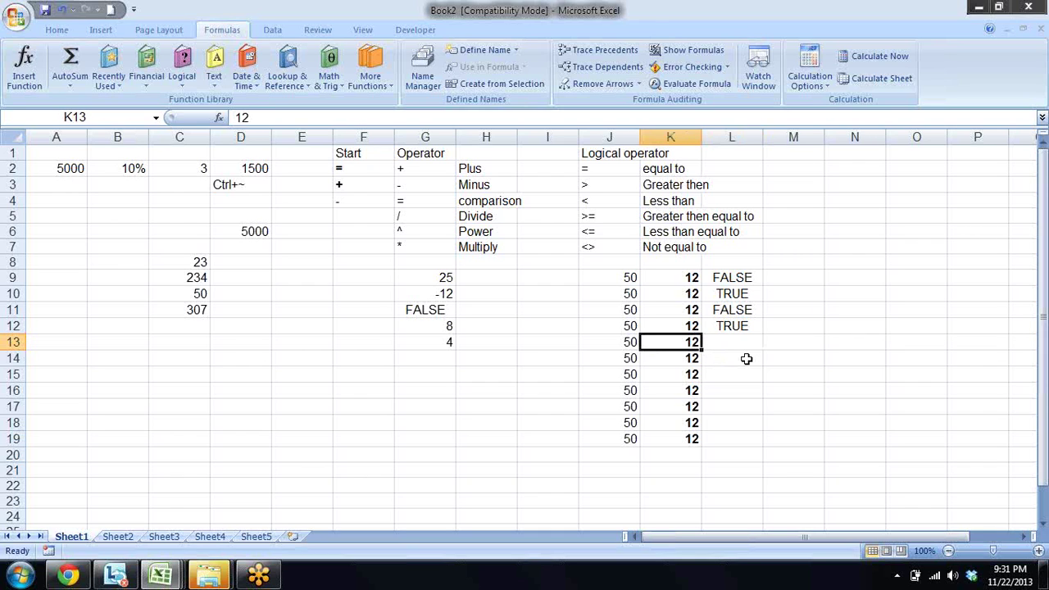
pyautogui.press('Up')
pyautogui.press('Up')
pyautogui.press('Up')
pyautogui.press('Up')
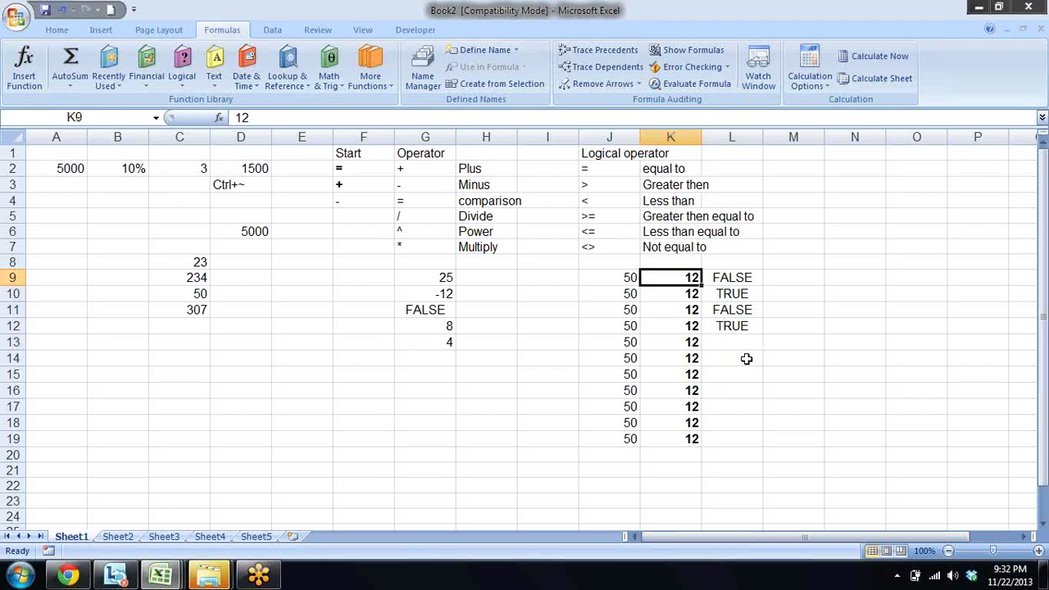
pyautogui.press('Down')
pyautogui.press('Down')
pyautogui.press('Down')
pyautogui.press('Down')
pyautogui.press('Right')
pyautogui.write('=')
pyautogui.press('Left')
pyautogui.press('Left')
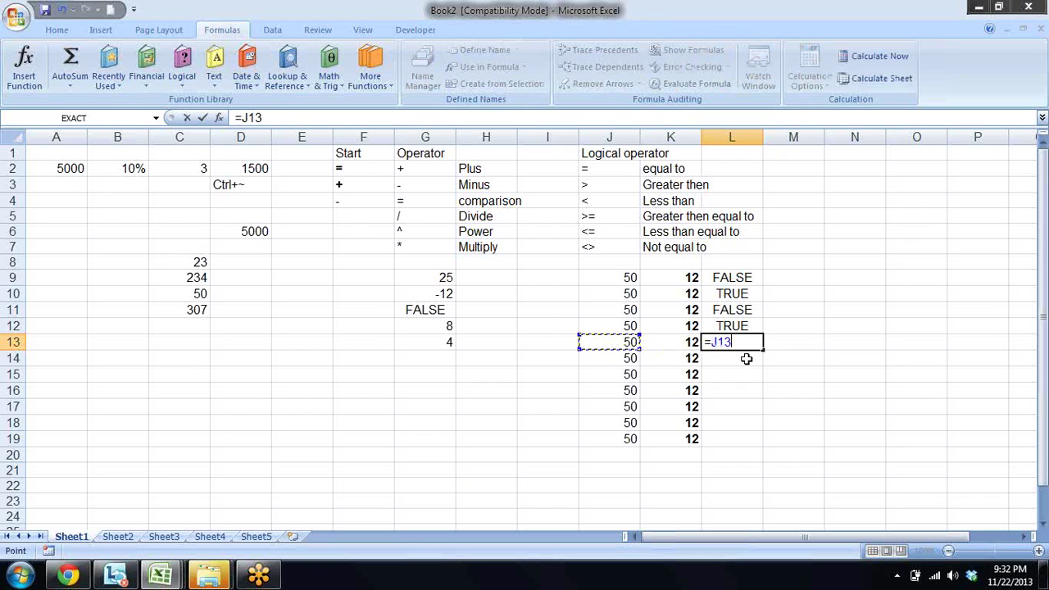
pyautogui.write('>=')
pyautogui.press('Left')
pyautogui.press('Return')
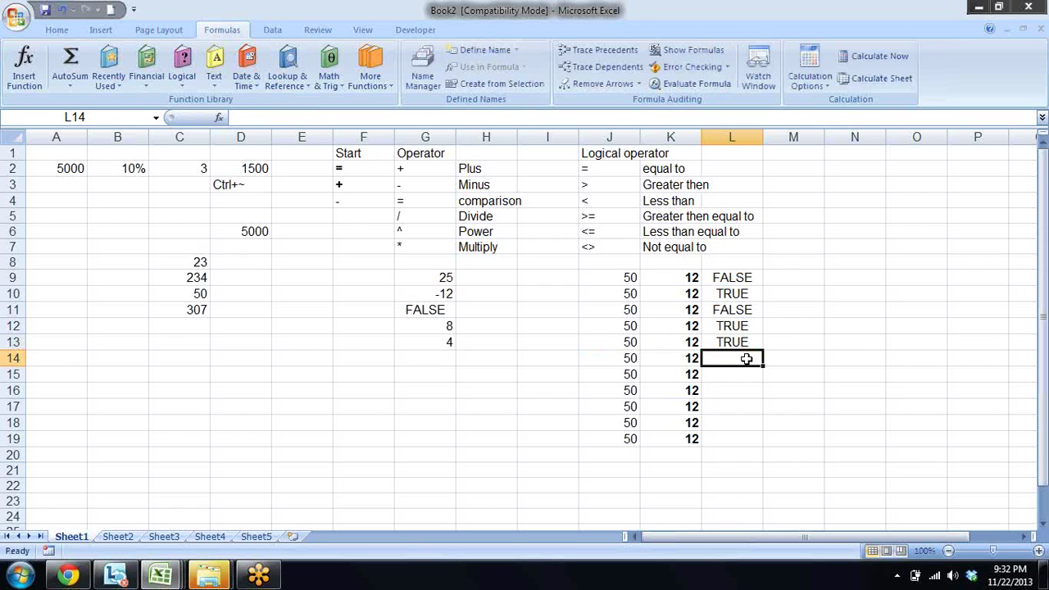
pyautogui.write('=')
# Step: Enter =J14<=K14 in L14 (FALSE), fixing the extra parenthesis, then review the formulas
pyautogui.press('Left')
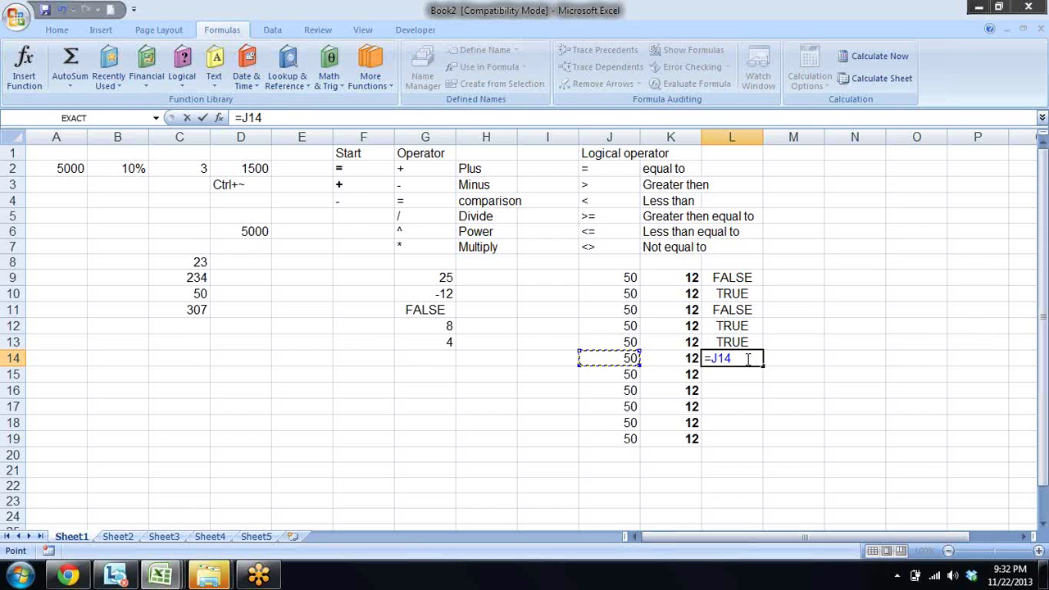
pyautogui.write('<=')
pyautogui.press('Left')
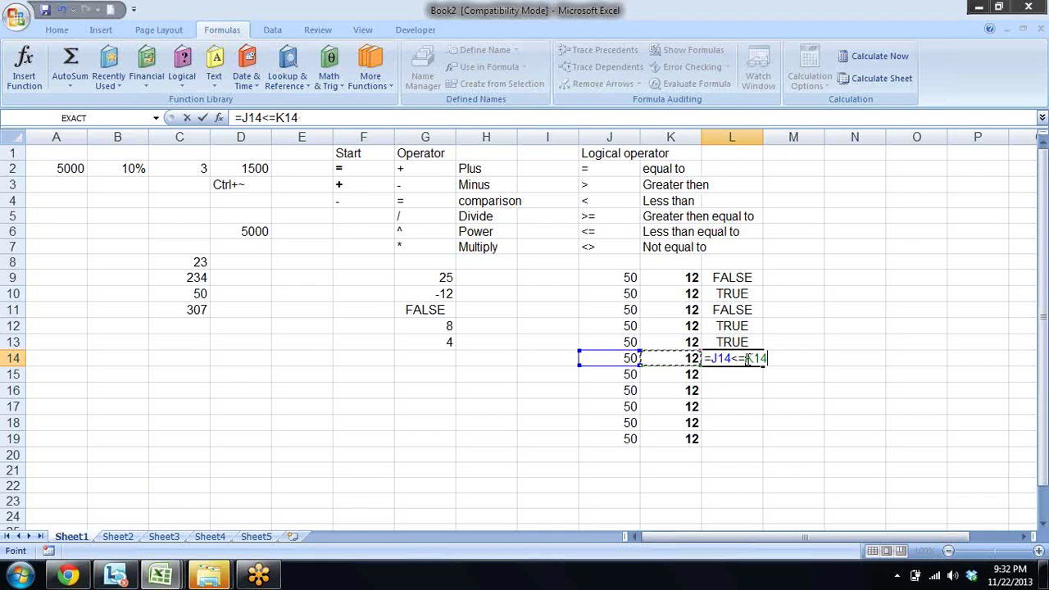
pyautogui.write(')')
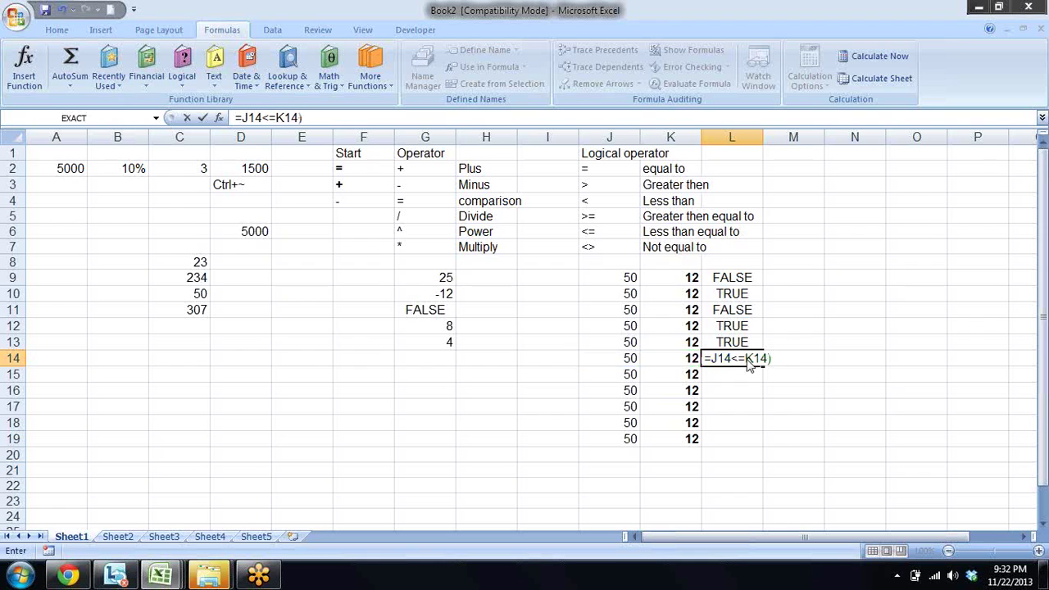
pyautogui.press('Return')
pyautogui.press('n')
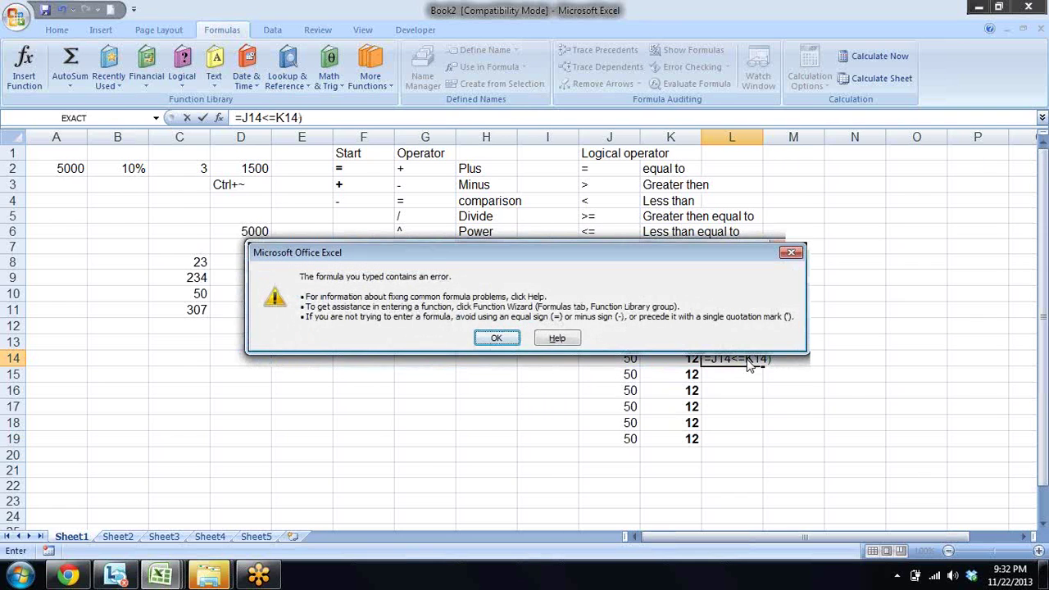
pyautogui.press('Return')
pyautogui.press('BackSpace')
pyautogui.press('Return')
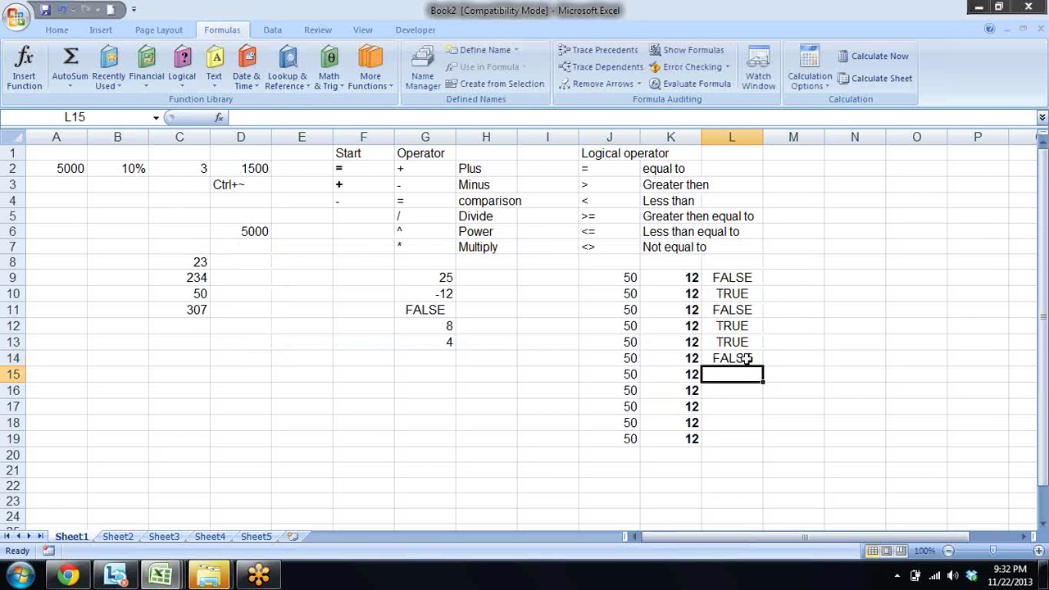
pyautogui.click(747, 359)
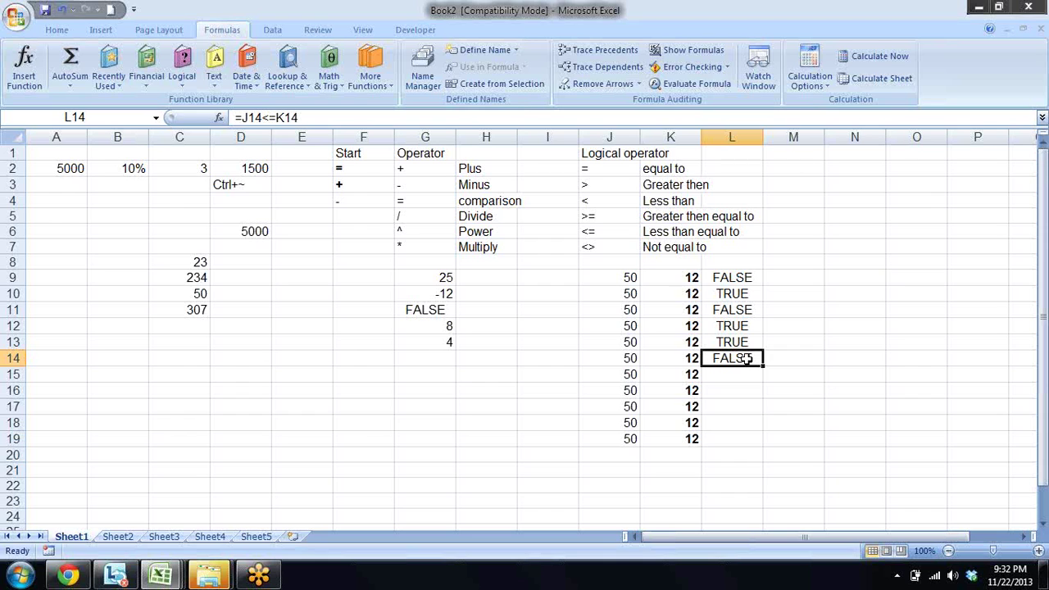
pyautogui.press('Up')
pyautogui.press('Up')
pyautogui.press('Up')
pyautogui.press('Up')
pyautogui.press('Up')
pyautogui.press('Down')
pyautogui.press('Down')
pyautogui.press('Down')
pyautogui.press('Down')
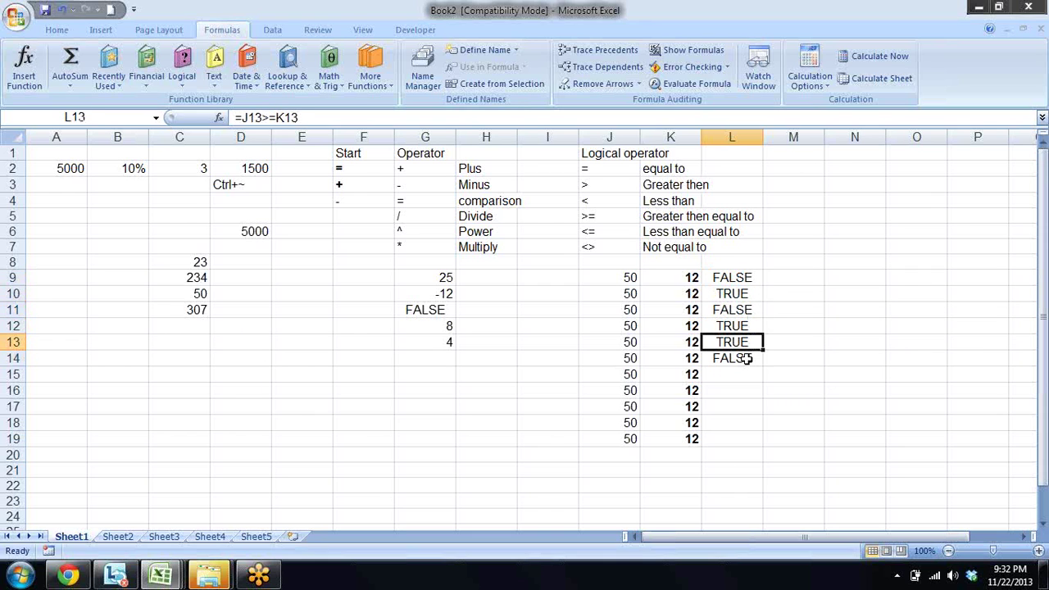
# Step: Copy the six operator names in K2:K7
pyautogui.press('Up')
pyautogui.press('Up')
pyautogui.press('Up')
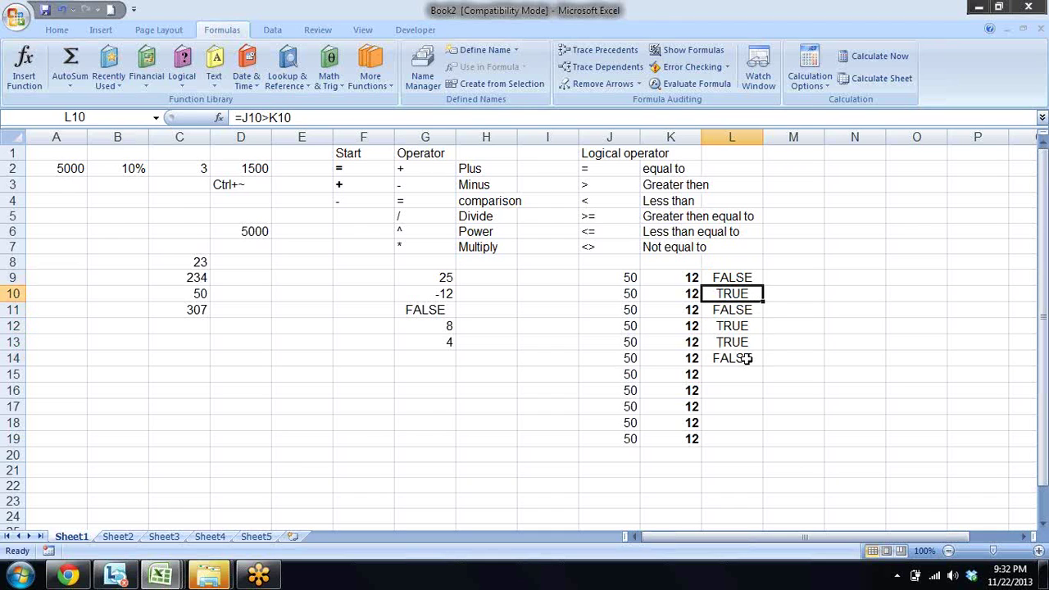
pyautogui.press('Up')
pyautogui.press('Up')
pyautogui.press('Up')
pyautogui.press('Left')
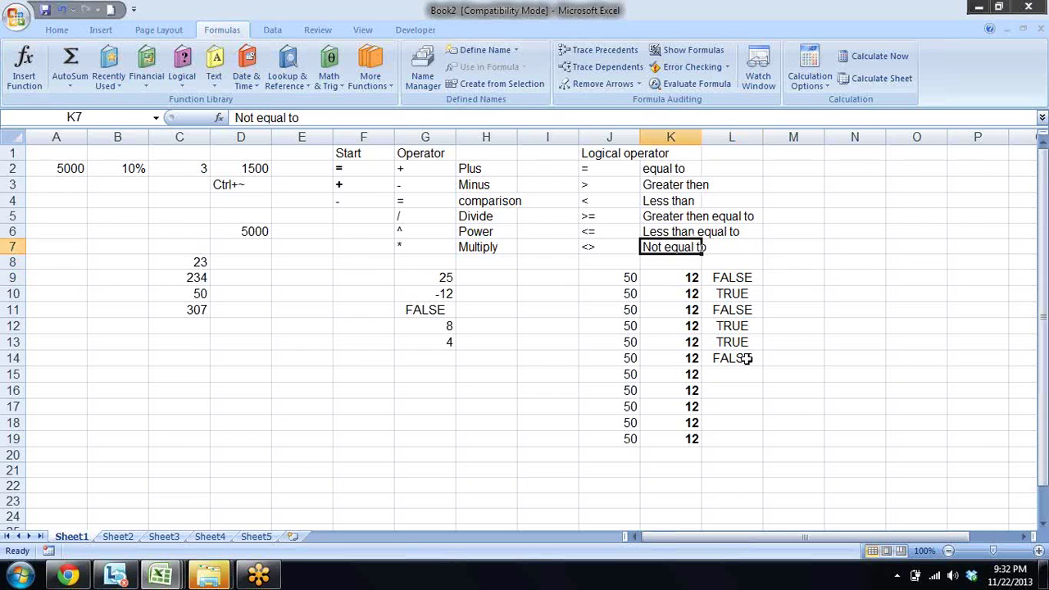
pyautogui.press('Up')
pyautogui.press('Up')
pyautogui.press('Up')
pyautogui.press('Up')
pyautogui.press('Up')
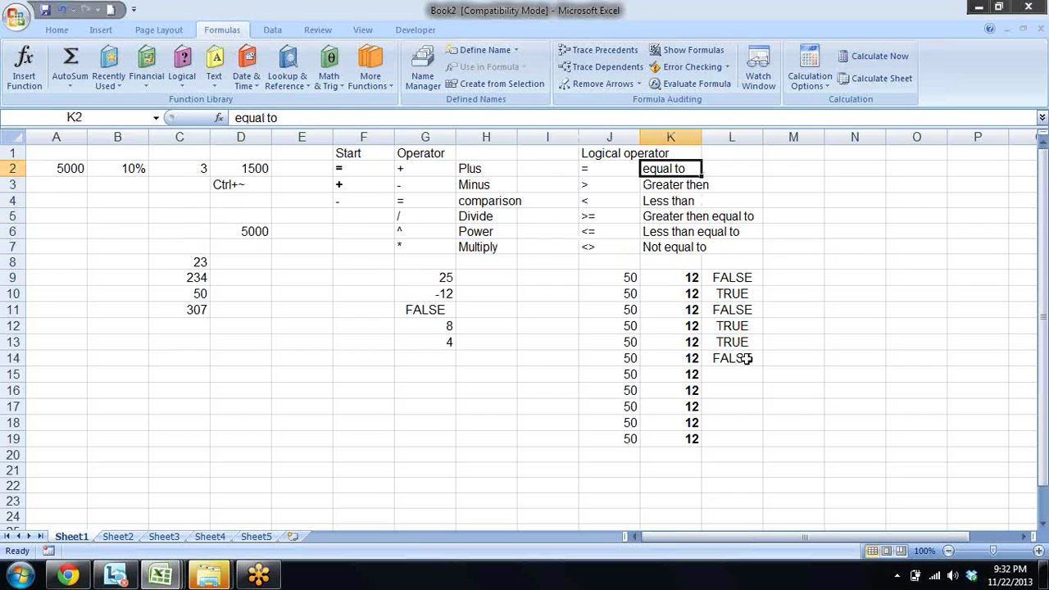
pyautogui.hotkey('ctrl', 'shift', 'Down')
pyautogui.hotkey('ctrl', 'c')
# Step: Paste the operator names into M9:M14 beside the comparison results
pyautogui.hotkey('ctrl', 'Right')
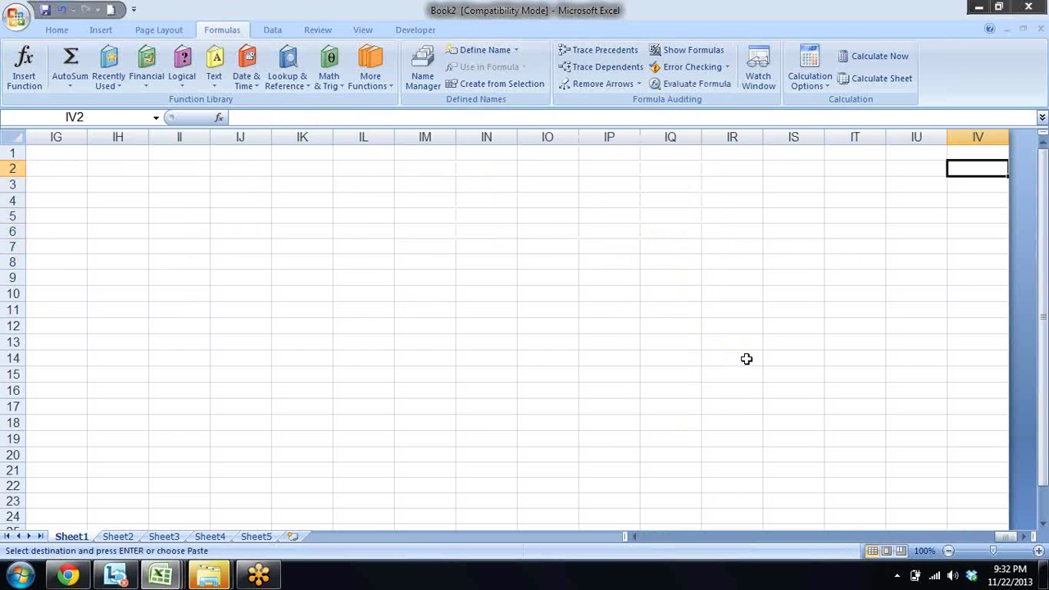
pyautogui.hotkey('ctrl', 'Left')
pyautogui.press('Left')
pyautogui.press('Right')
pyautogui.press('Down')
pyautogui.press('Down')
pyautogui.press('Down')
pyautogui.press('Down')
pyautogui.press('Down')
pyautogui.press('Up')
pyautogui.press('Up')
pyautogui.press('Up')
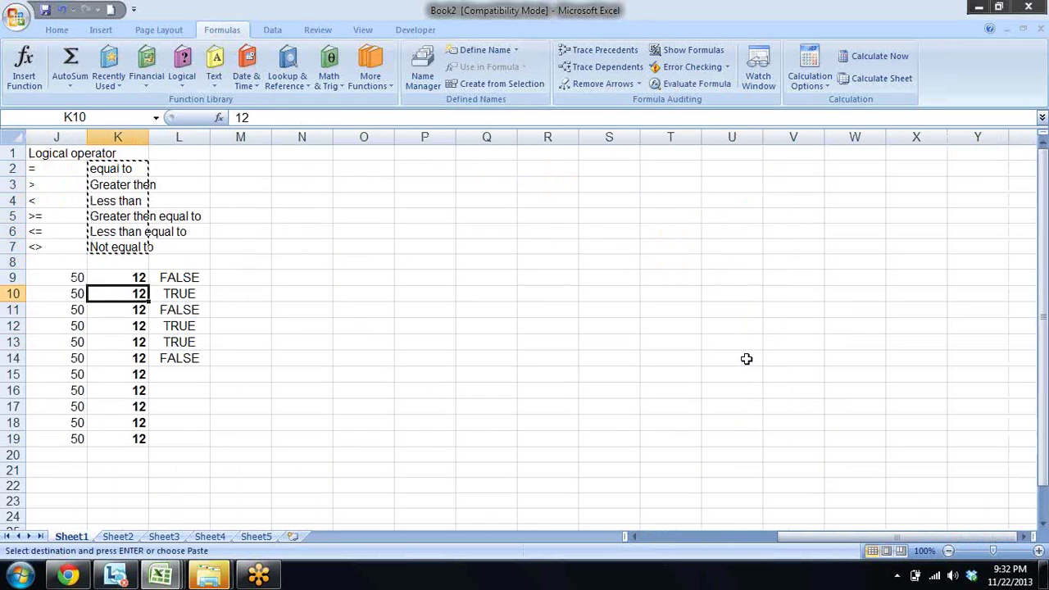
pyautogui.press('Up')
pyautogui.press('Right')
pyautogui.press('Right')
pyautogui.press('Return')
pyautogui.press('Down')
pyautogui.press('Down')
pyautogui.press('Down')
pyautogui.press('Down')
# Step: Move the Not equal to label into M12, parking Greater then equal to in M15
pyautogui.press('Up')
pyautogui.press('Left')
pyautogui.press('Up')
pyautogui.press('Up')
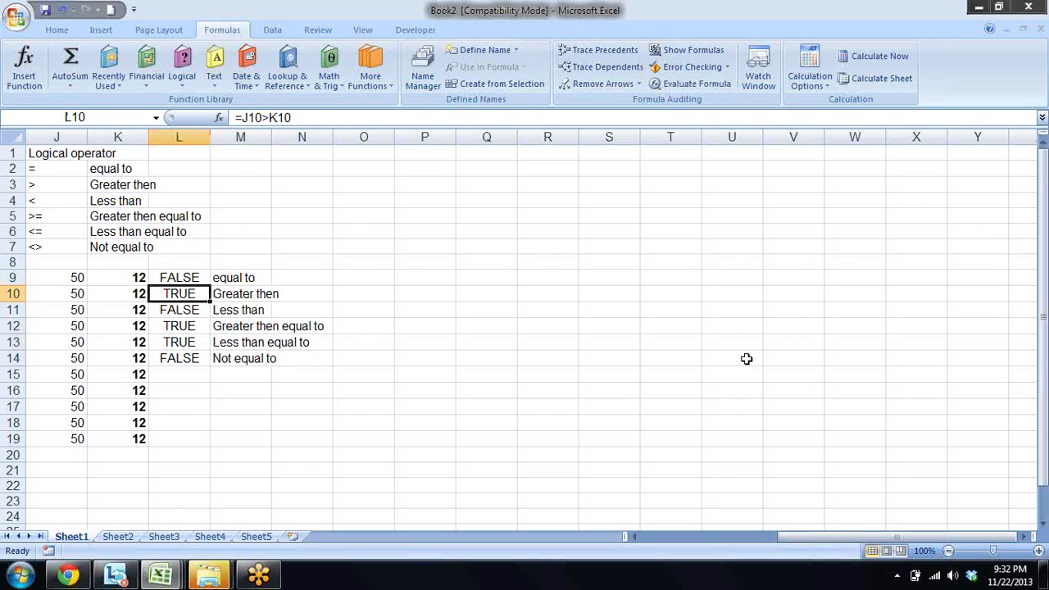
pyautogui.press('Down')
pyautogui.press('Down')
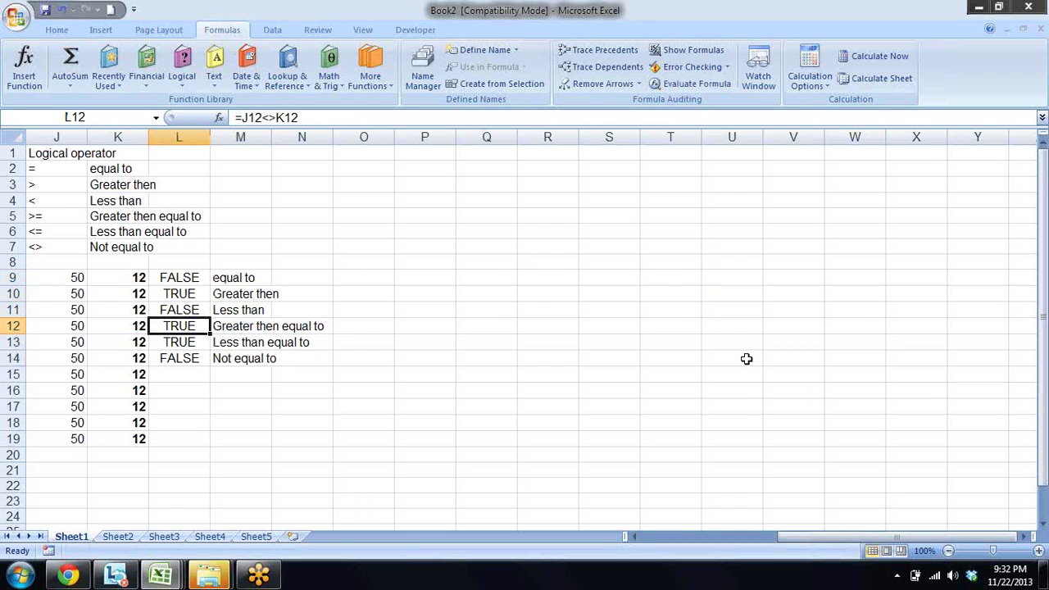
pyautogui.press('Right')
pyautogui.hotkey('ctrl', 'x')
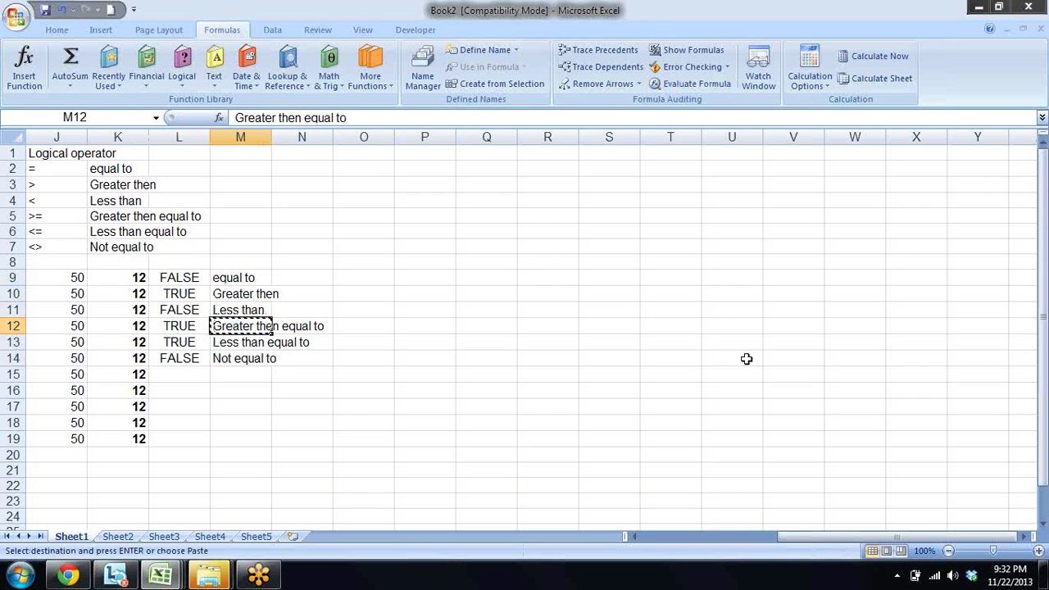
pyautogui.press('Down')
pyautogui.press('Down')
pyautogui.press('Down')
pyautogui.hotkey('ctrl', 'v')
pyautogui.press('Up')
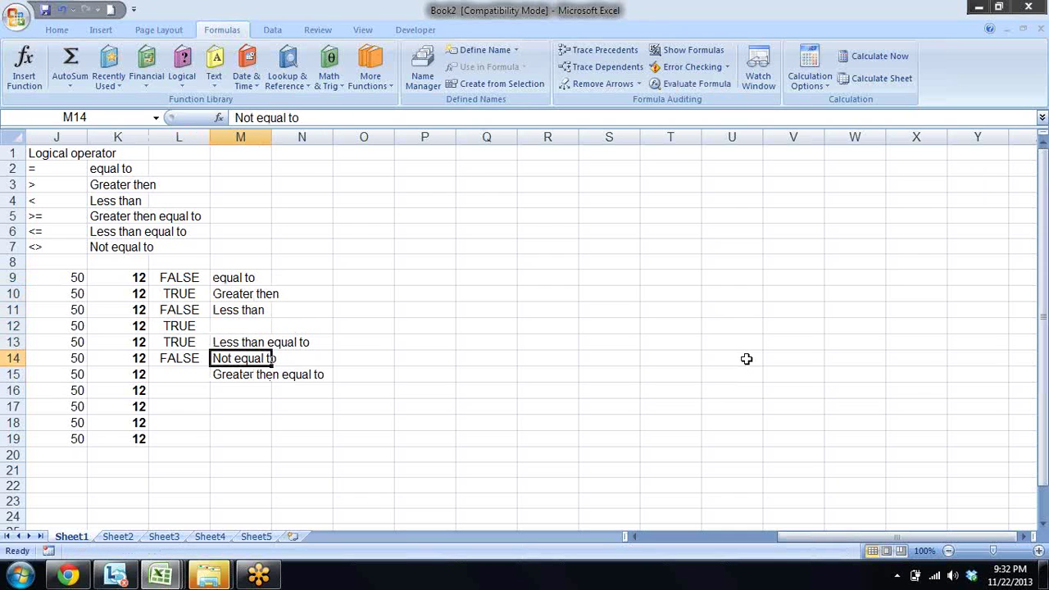
pyautogui.hotkey('ctrl', 'x')
pyautogui.press('Up')
pyautogui.press('Up')
pyautogui.hotkey('ctrl', 'v')
# Step: Put Greater then equal to in M14 and delete the spare label in M15
pyautogui.press('Down')
pyautogui.press('Down')
pyautogui.press('Down')
pyautogui.hotkey('ctrl', 'c')
pyautogui.press('Up')
pyautogui.press('Up')
pyautogui.press('Return')
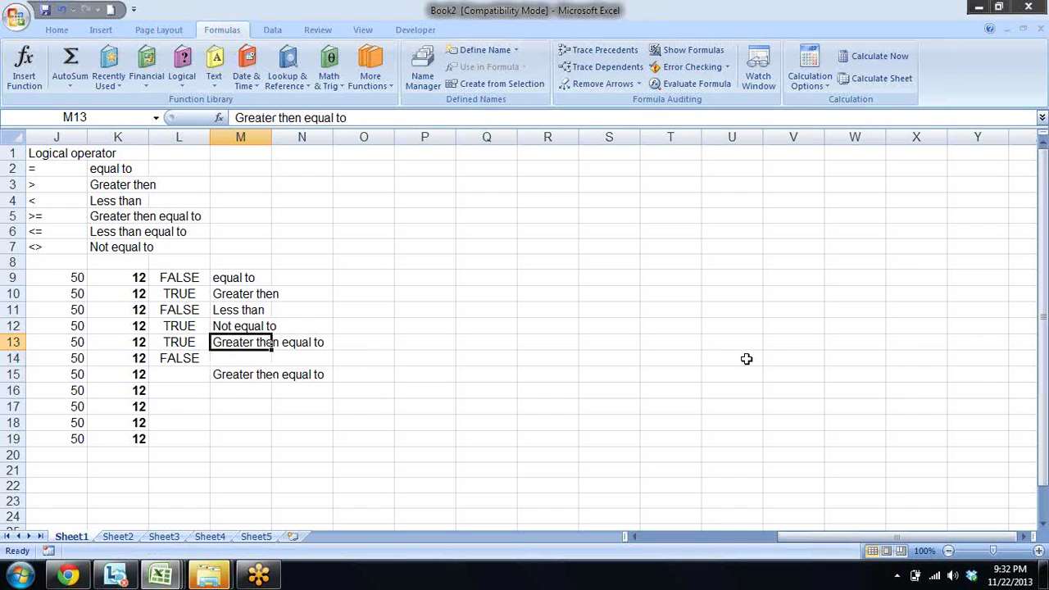
pyautogui.hotkey('ctrl', 'z')
pyautogui.press('Down')
pyautogui.press('Return')
pyautogui.press('Down')
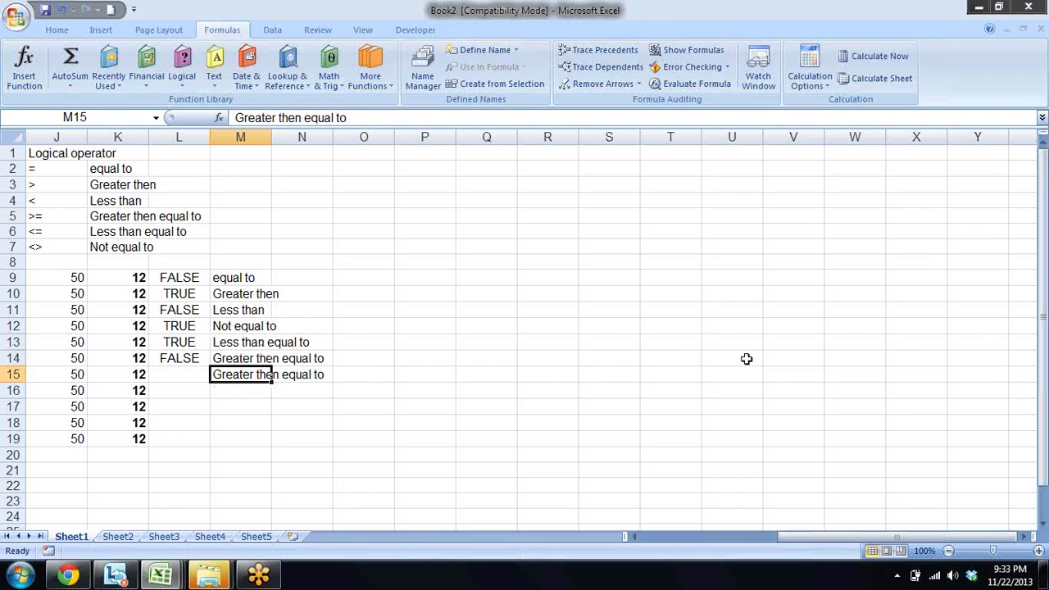
pyautogui.press('Delete')
pyautogui.press('Left')
pyautogui.press('Left')
pyautogui.press('Left')
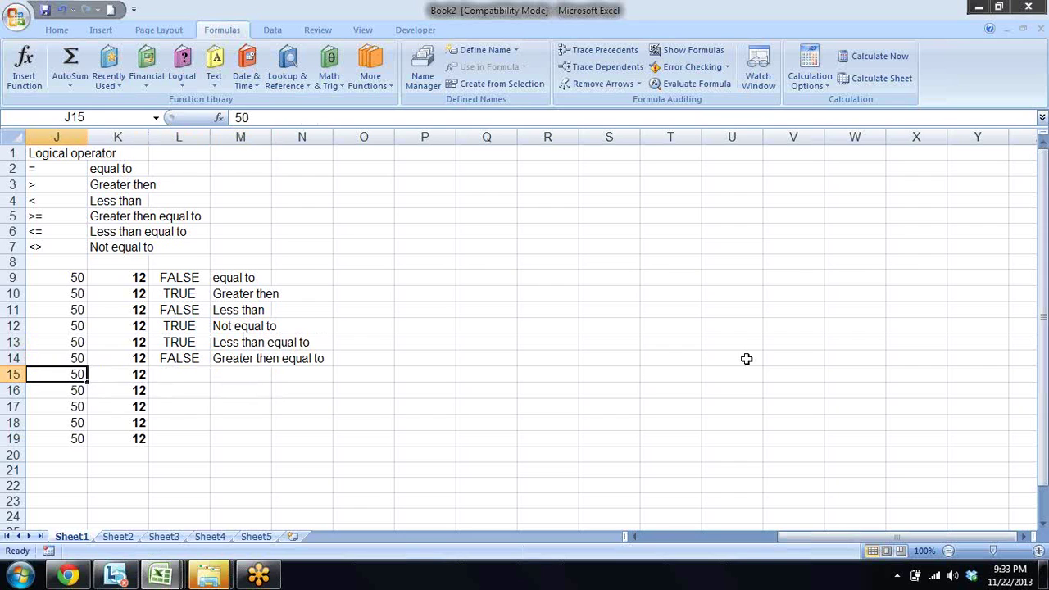
# Step: Clear the leftover 50 and 12 values from J15:K19
pyautogui.hotkey('shift', 'Right')
pyautogui.hotkey('ctrl', 'shift', 'Down')
pyautogui.press('Delete')
pyautogui.press('Left')
pyautogui.press('Right')
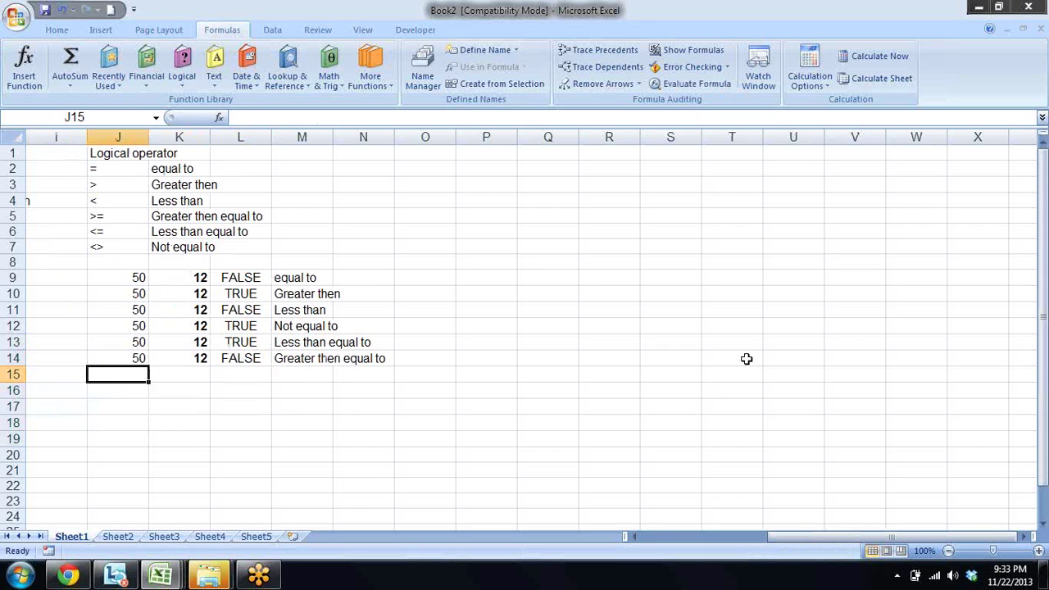
pyautogui.press('Left')
# Step: Show the comparison formulas in column L, then switch back to TRUE/FALSE results
pyautogui.press('Left')
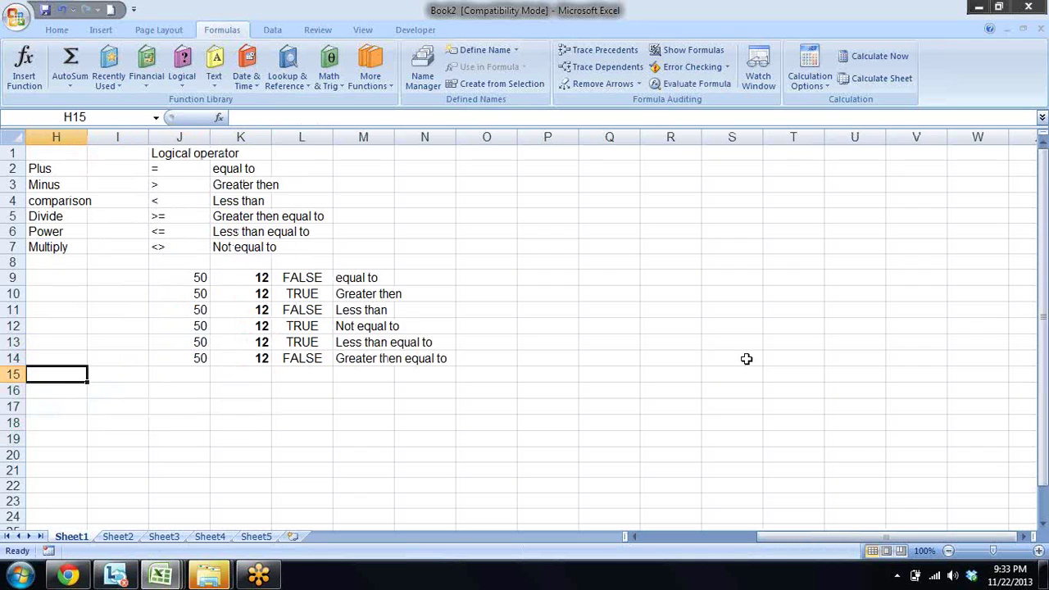
pyautogui.hotkey('ctrl', '`')
pyautogui.press('Right')
pyautogui.press('Right')
pyautogui.press('Right')
pyautogui.press('Right')
pyautogui.press('Right')
pyautogui.press('Left')
pyautogui.press('Up')
pyautogui.press('Up')
pyautogui.press('Up')
pyautogui.press('Up')
pyautogui.press('Up')
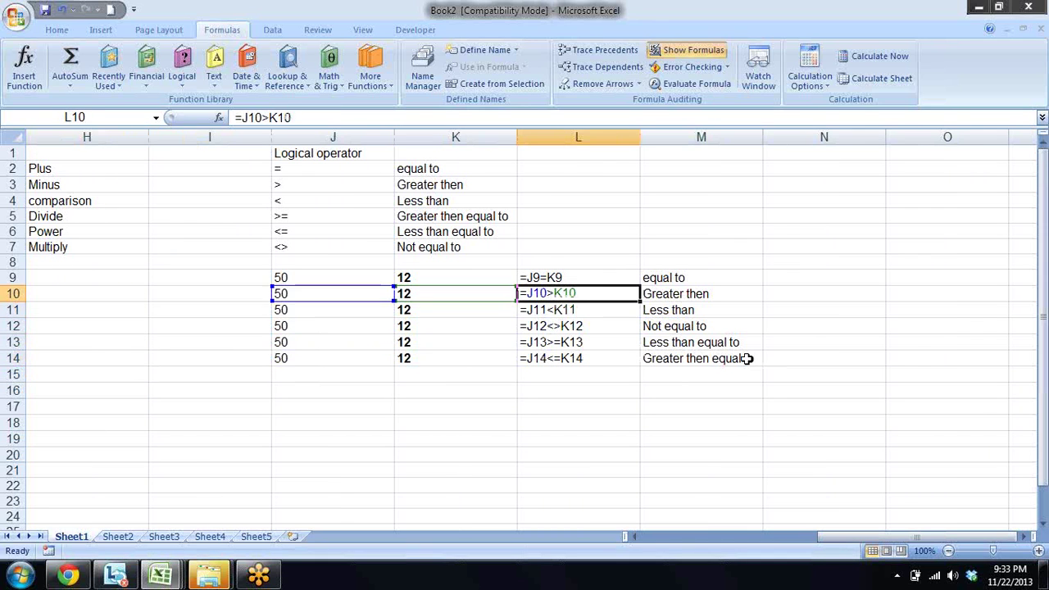
pyautogui.press('Up')
pyautogui.press('Down')
pyautogui.press('Down')
pyautogui.press('Down')
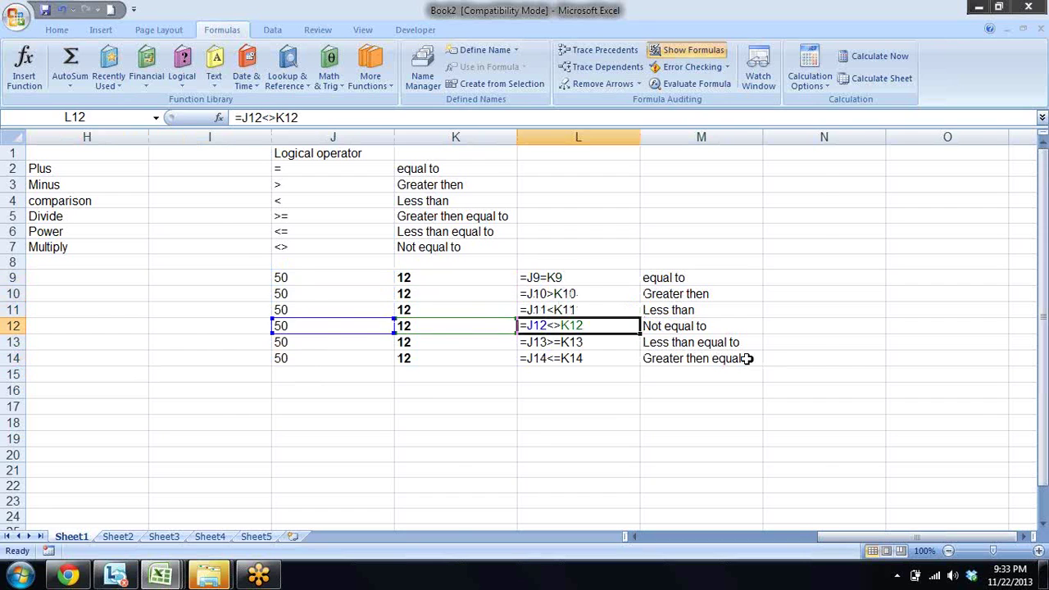
pyautogui.hotkey('ctrl', '`')
pyautogui.press('Left')
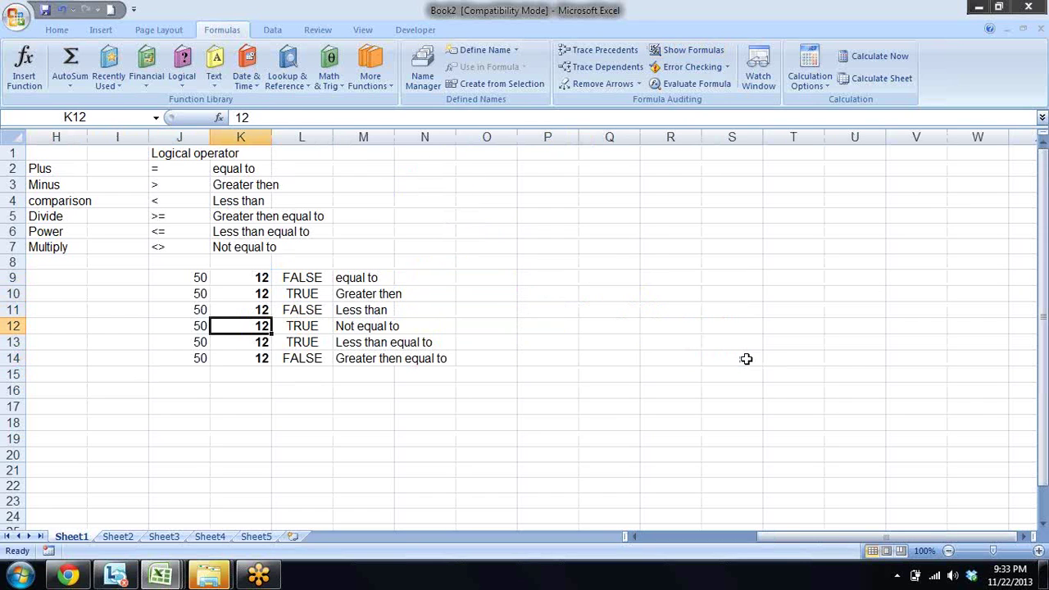
pyautogui.press('Right')
pyautogui.press('Down')
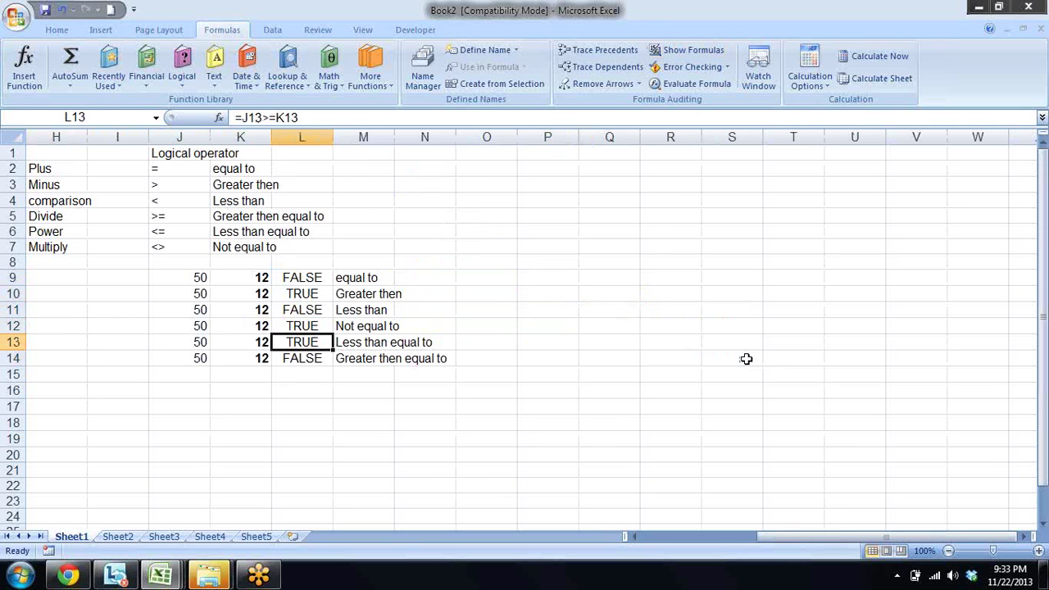
pyautogui.press('Left')
# Step: Enter 50 as a test value and set K11 to 50, checking the results
pyautogui.write('5')
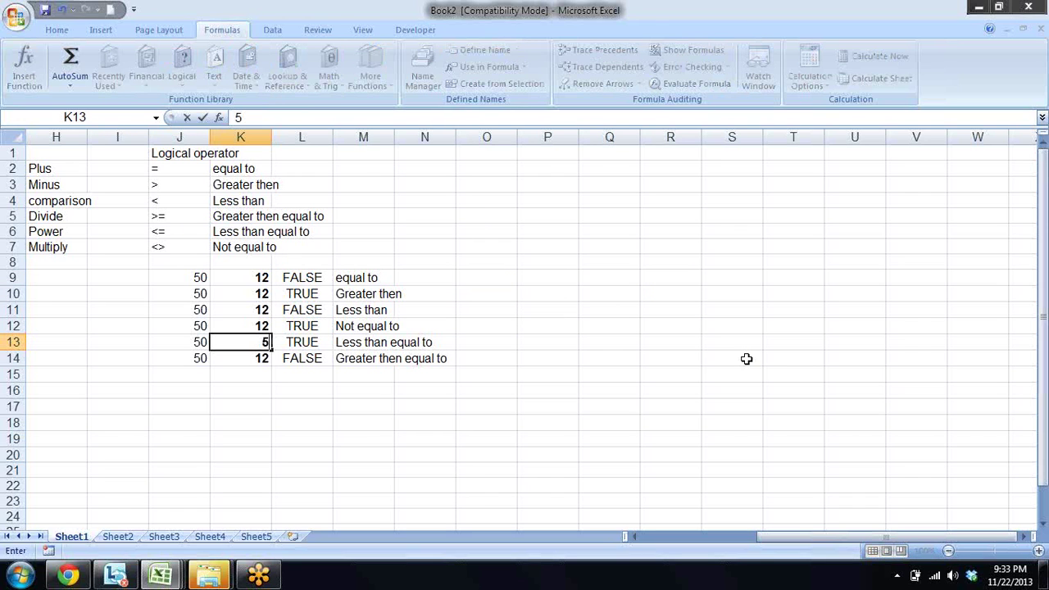
pyautogui.write('0')
pyautogui.press('Return')
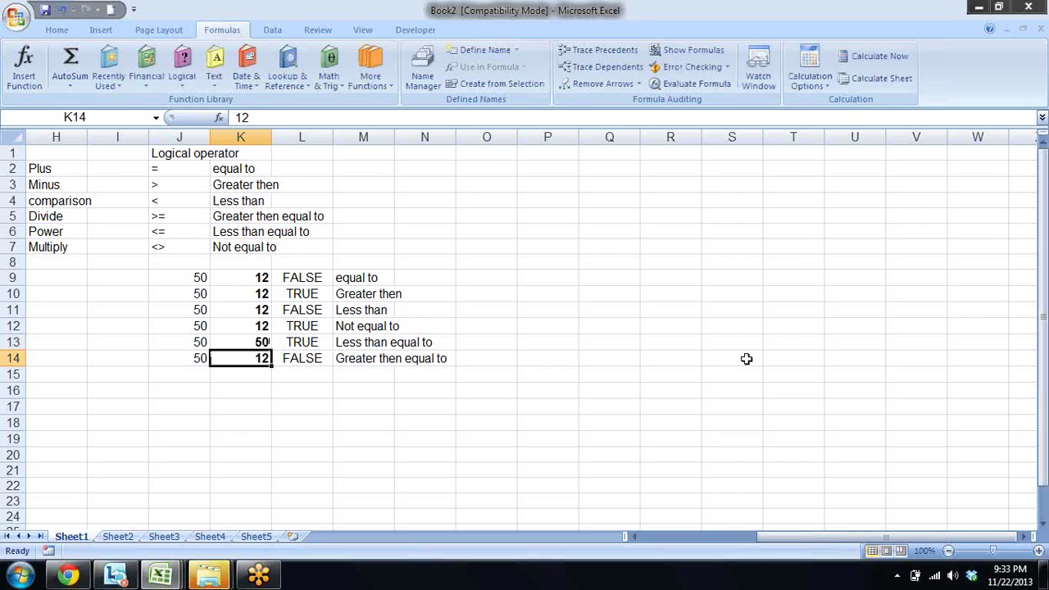
pyautogui.press('Up')
pyautogui.press('Right')
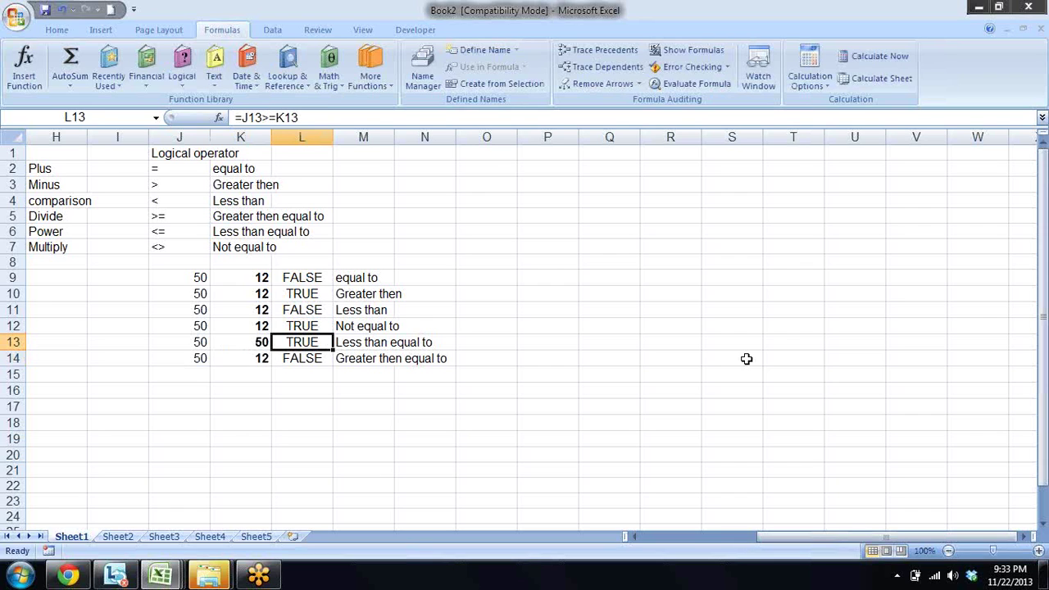
pyautogui.press('Up')
pyautogui.press('Up')
pyautogui.press('Left')
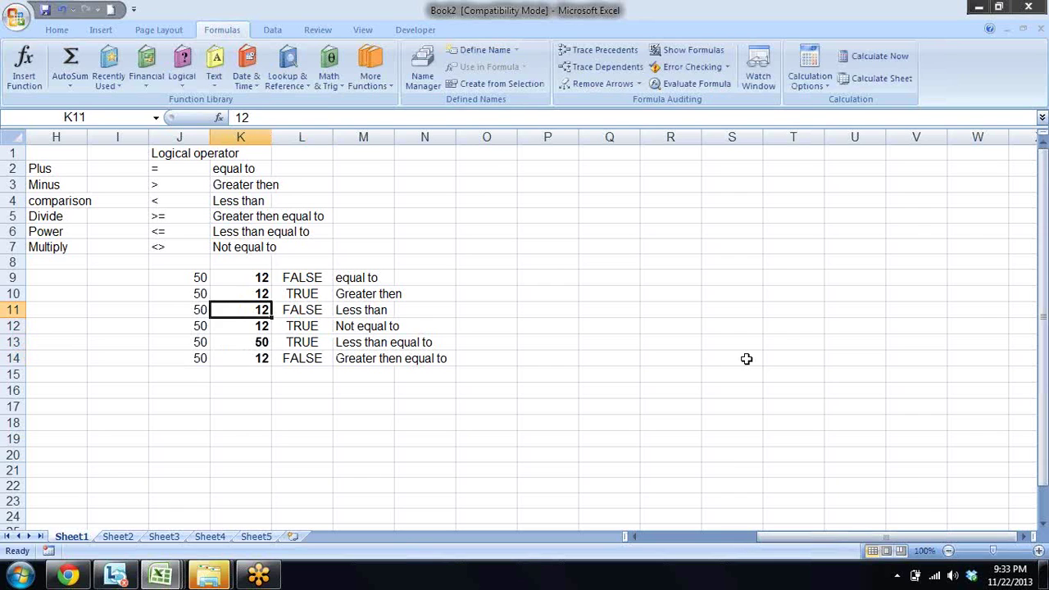
pyautogui.write('50')
pyautogui.press('Return')
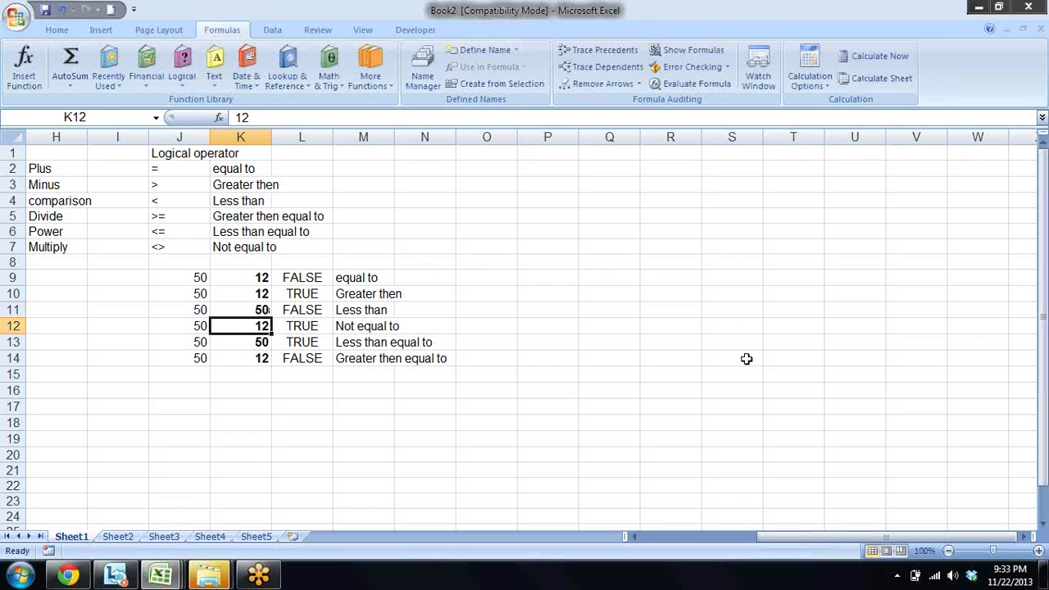
# Step: Change K13 to 51
pyautogui.press('Down')
pyautogui.press('Down')
pyautogui.press('Up')
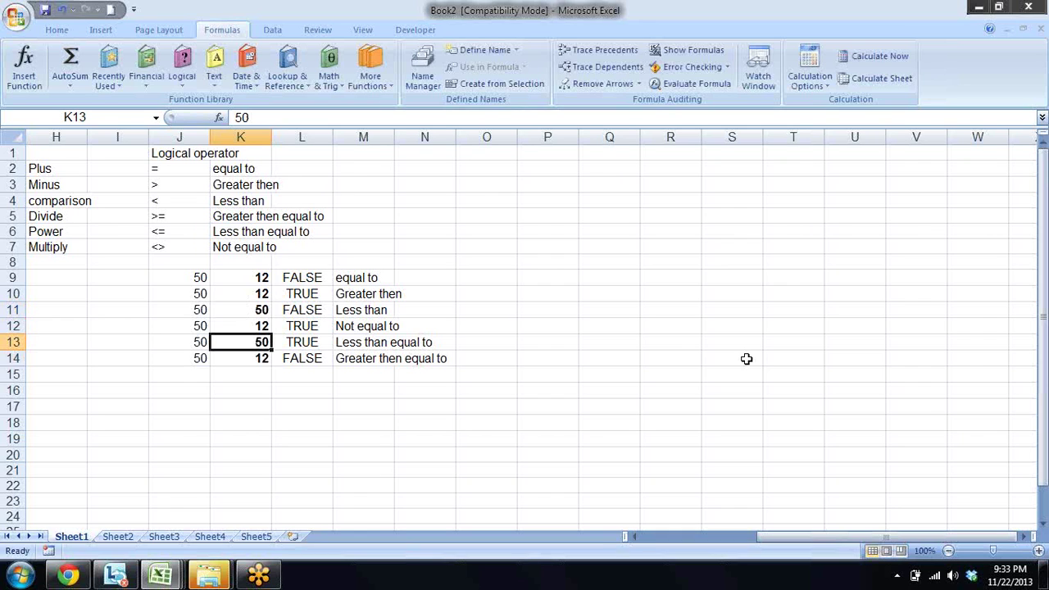
pyautogui.write('51')
pyautogui.press('Return')
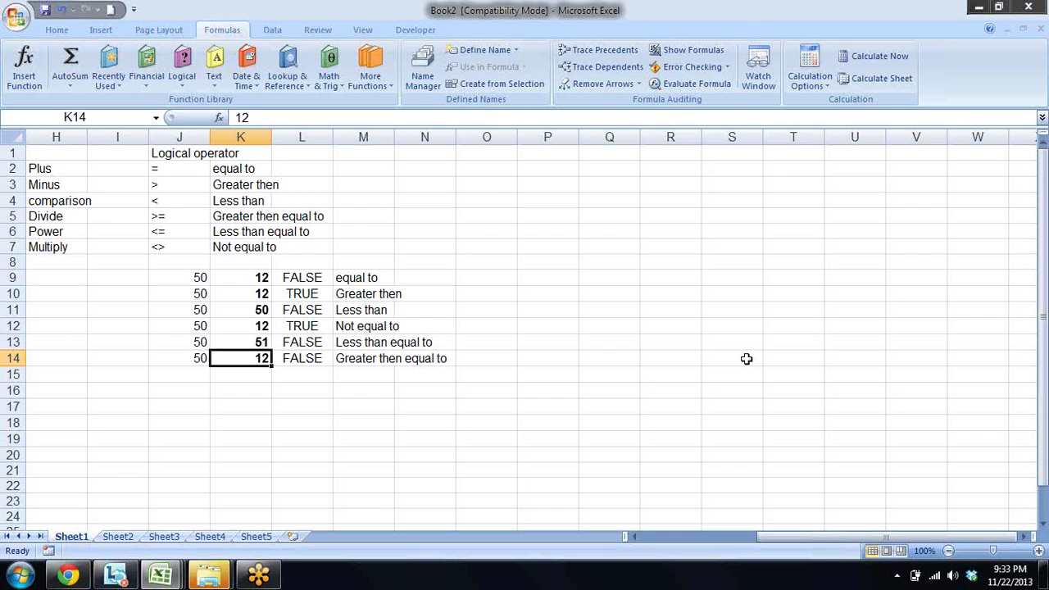
# Step: Try 50 and 51 in K14 before settling on 49
pyautogui.write('50')
pyautogui.press('Return')
pyautogui.press('Up')
pyautogui.write('51')
pyautogui.press('Return')
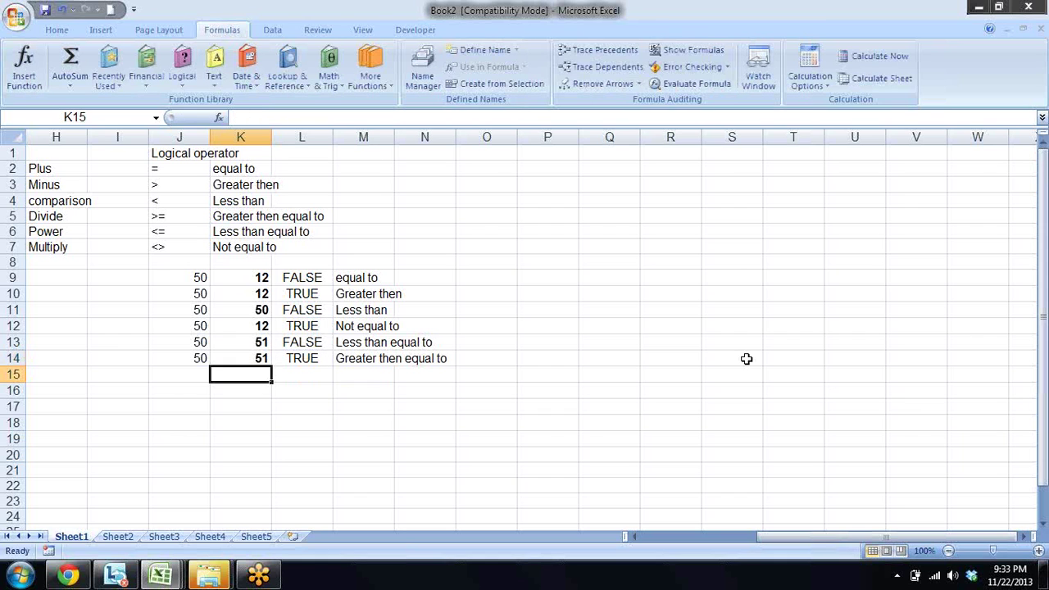
pyautogui.press('Up')
pyautogui.write('49')
pyautogui.press('Return')
pyautogui.press('Up')
pyautogui.press('Up')
pyautogui.press('Left')
pyautogui.press('Left')
pyautogui.press('Left')
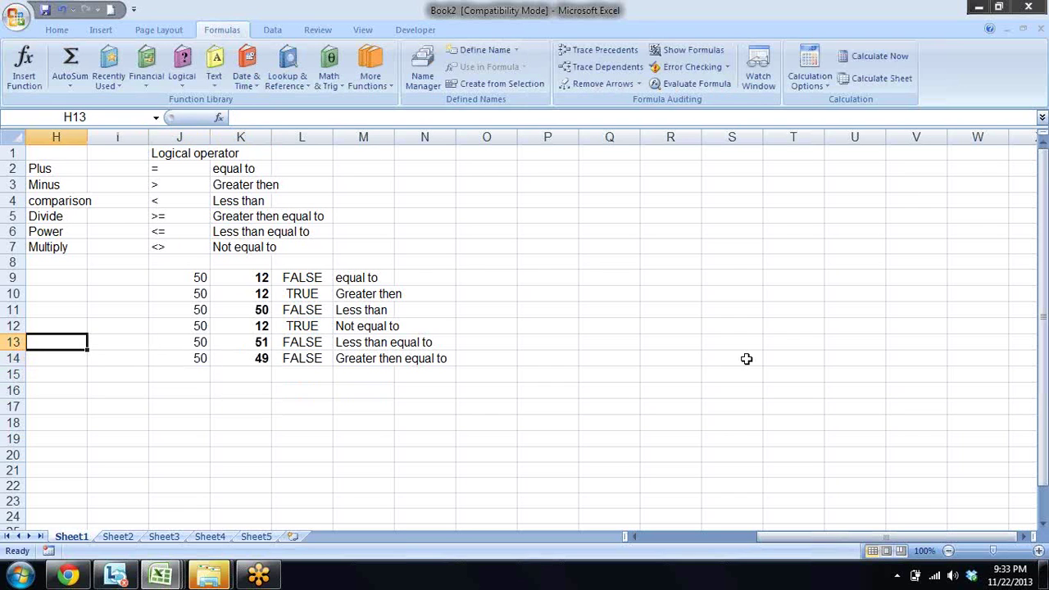
pyautogui.press('Left')
pyautogui.press('Left')
pyautogui.press('Left')
pyautogui.press('Left')
pyautogui.press('Left')
pyautogui.press('Left')
pyautogui.press('Left')
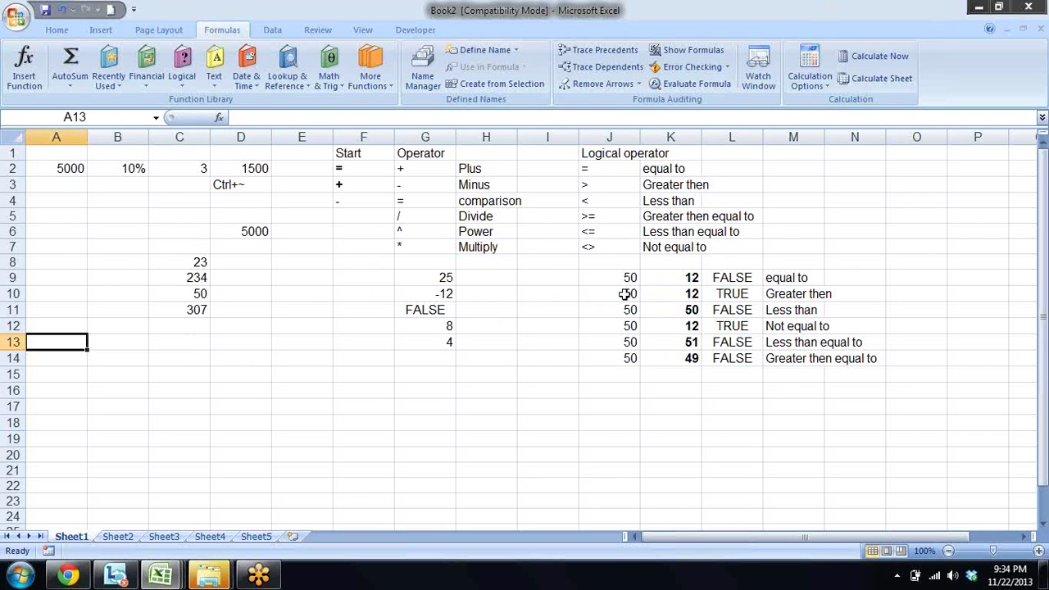
pyautogui.press('Up')
pyautogui.press('Up')
pyautogui.press('Up')
pyautogui.press('Up')
pyautogui.press('Up')
pyautogui.press('Up')
pyautogui.press('Up')
pyautogui.press('Up')
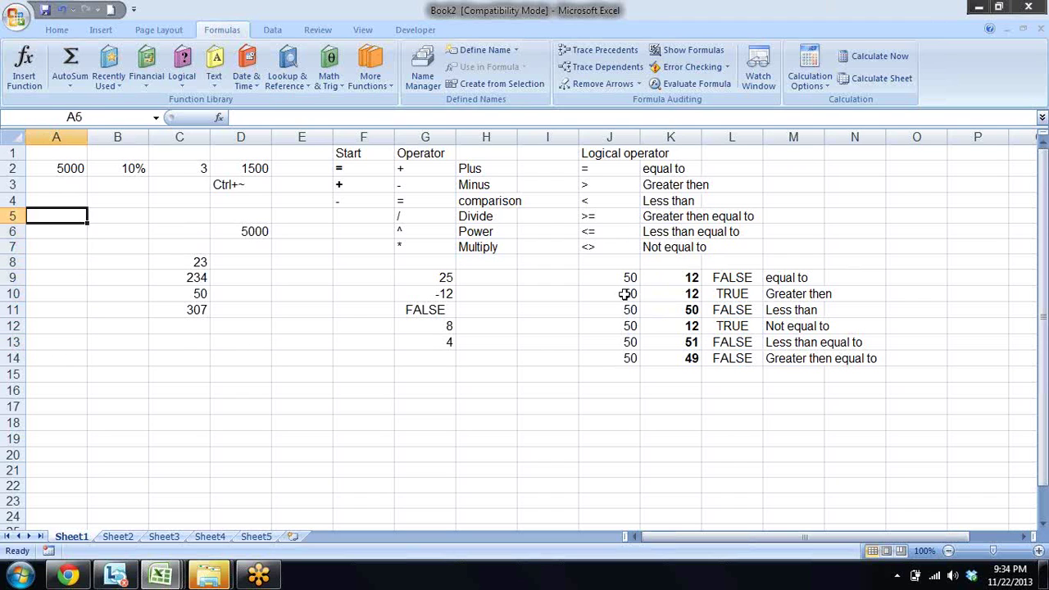
pyautogui.press('Right')
pyautogui.press('Right')
pyautogui.press('Right')
pyautogui.press('Right')
pyautogui.press('Up')
pyautogui.press('Up')
pyautogui.press('Up')
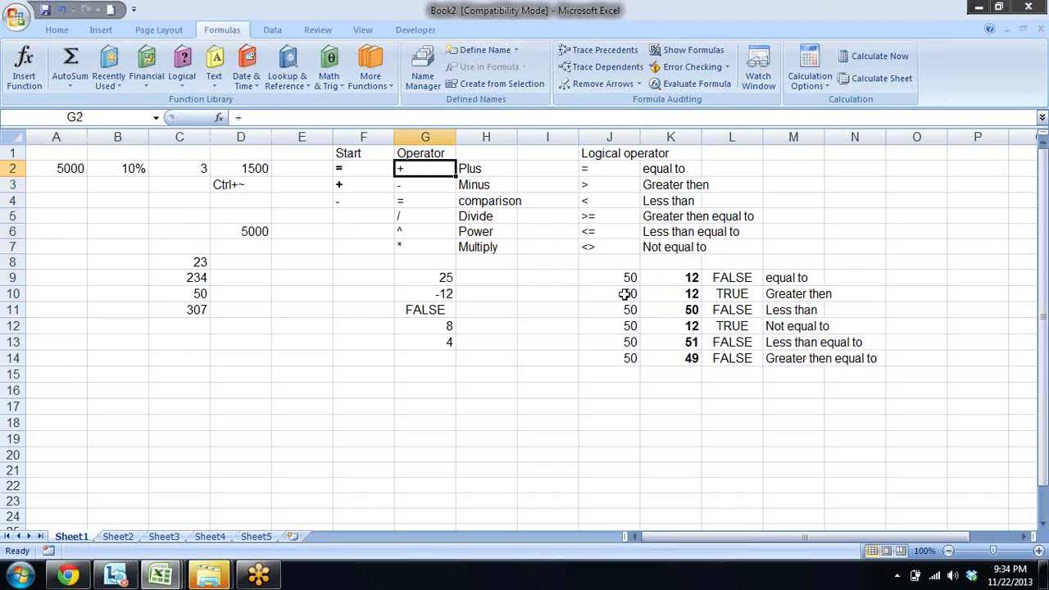
pyautogui.press('Down')
pyautogui.press('Down')
pyautogui.press('Down')
pyautogui.press('Down')
pyautogui.press('Down')
pyautogui.press('Right')
pyautogui.press('Right')
pyautogui.press('Right')
pyautogui.press('Up')
pyautogui.press('Up')
pyautogui.press('Up')
pyautogui.press('Up')
pyautogui.press('Up')
pyautogui.press('Down')
pyautogui.press('Down')
pyautogui.press('Down')
pyautogui.press('Down')
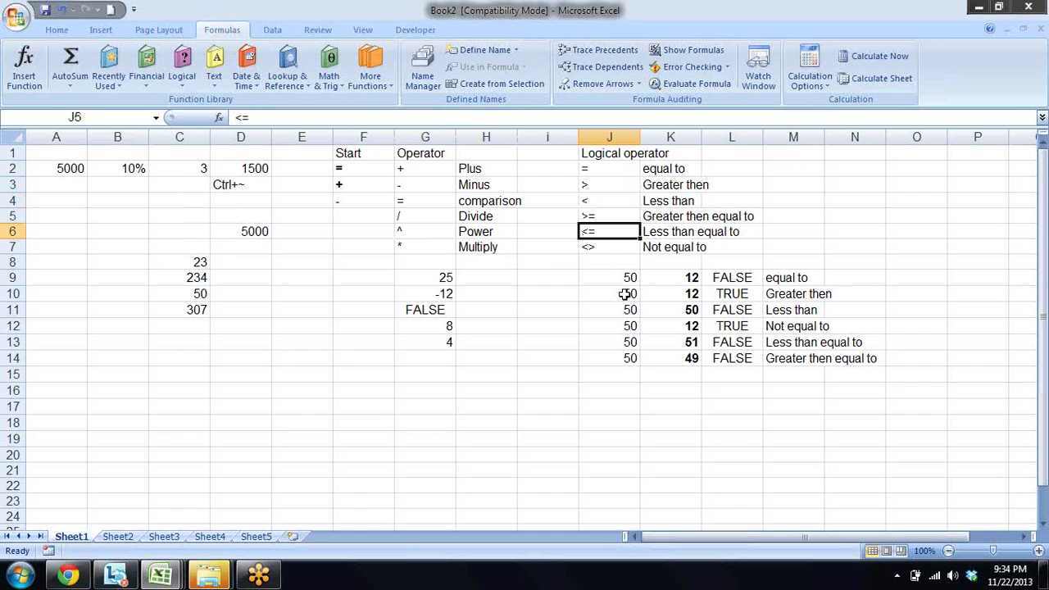
pyautogui.press('Down')
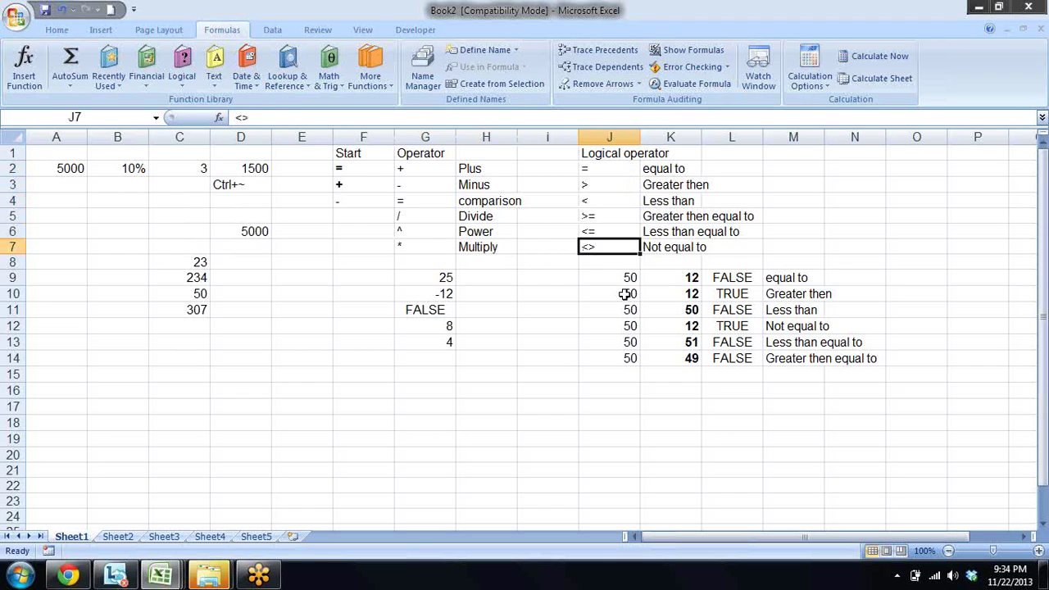
pyautogui.press('Down')
pyautogui.press('Down')
pyautogui.press('Right')
pyautogui.press('Right')
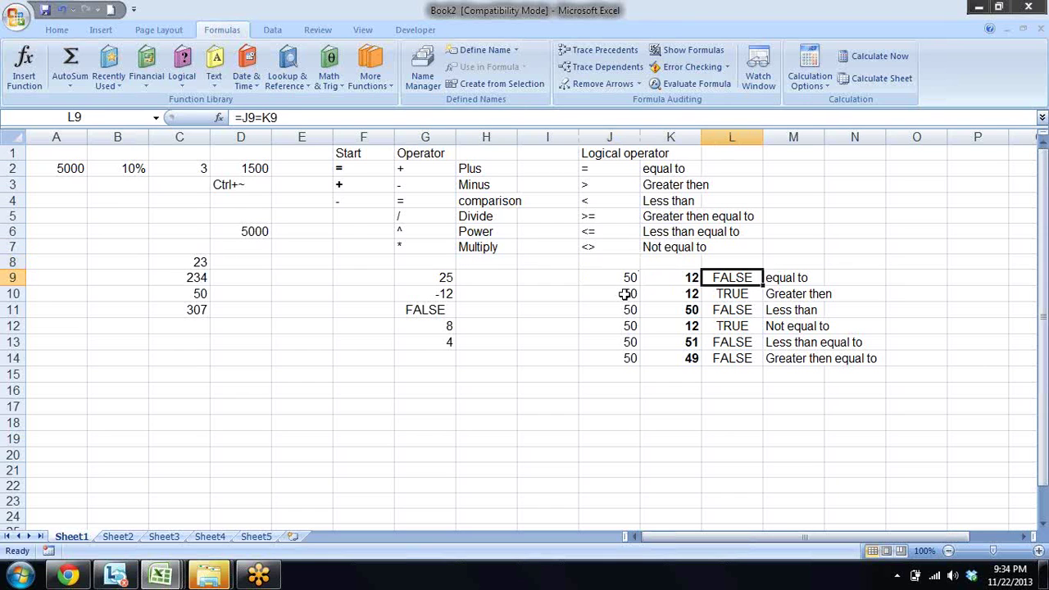
pyautogui.press('Down')
pyautogui.press('Down')
pyautogui.press('Down')
pyautogui.press('Down')
pyautogui.press('Down')
pyautogui.press('Up')
pyautogui.press('Up')
pyautogui.press('Up')
pyautogui.press('Up')
pyautogui.press('Up')
pyautogui.press('Down')
pyautogui.press('Up')
pyautogui.press('Right')
pyautogui.press('Right')
# Step: Type =IF in N9 with the condition J9=K9 followed by a comma
pyautogui.write('=if')
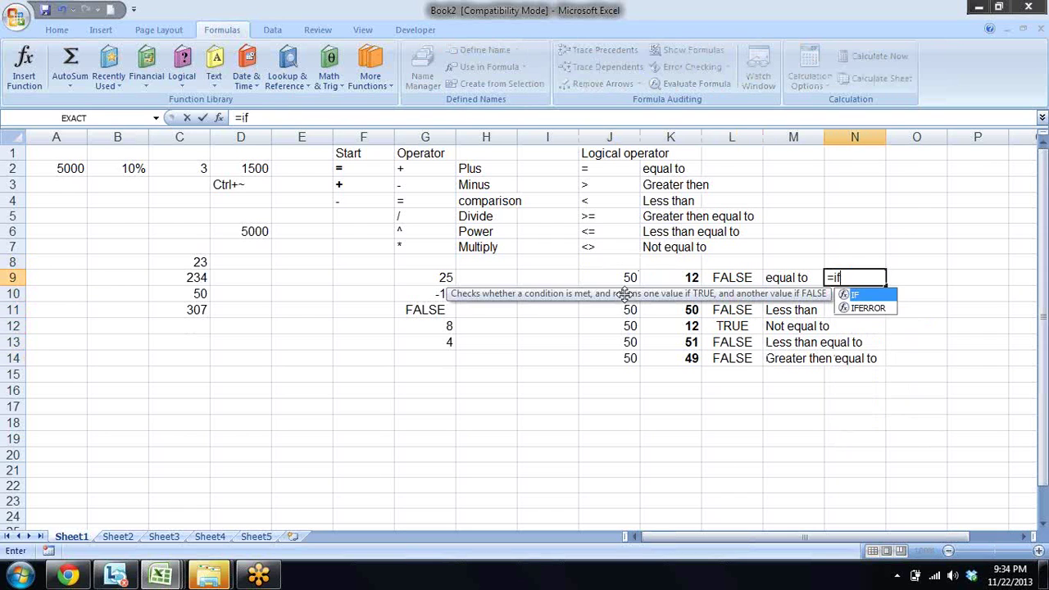
pyautogui.press('Tab')
pyautogui.press('Left')
pyautogui.press('Left')
pyautogui.press('Left')
pyautogui.press('Left')
pyautogui.write('=')
pyautogui.press('Left')
pyautogui.press('Left')
pyautogui.press('Left')
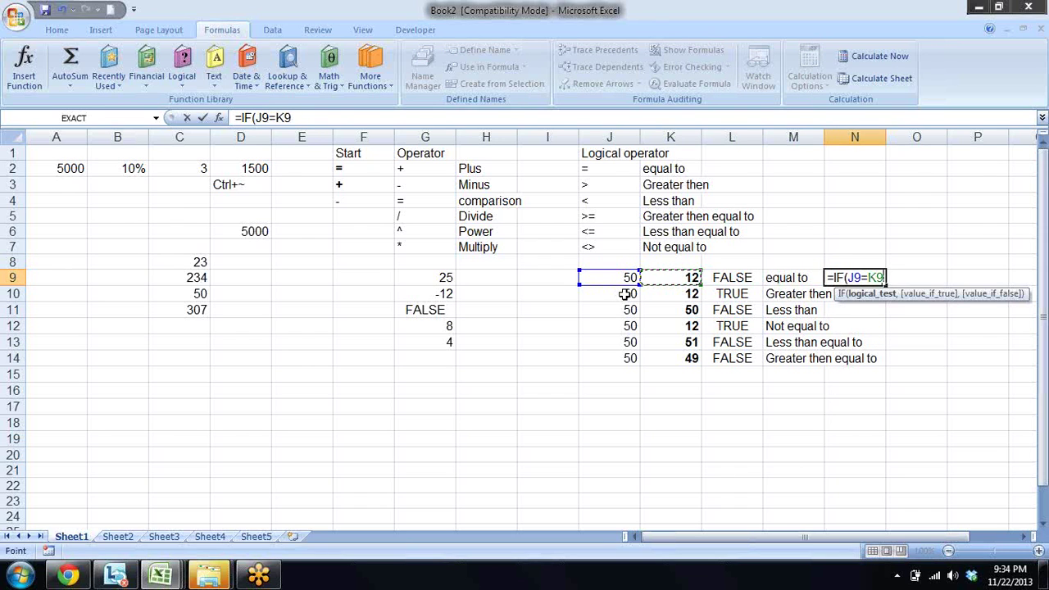
pyautogui.write(')')
pyautogui.press('Return')
pyautogui.press('Return')
pyautogui.press('Right')
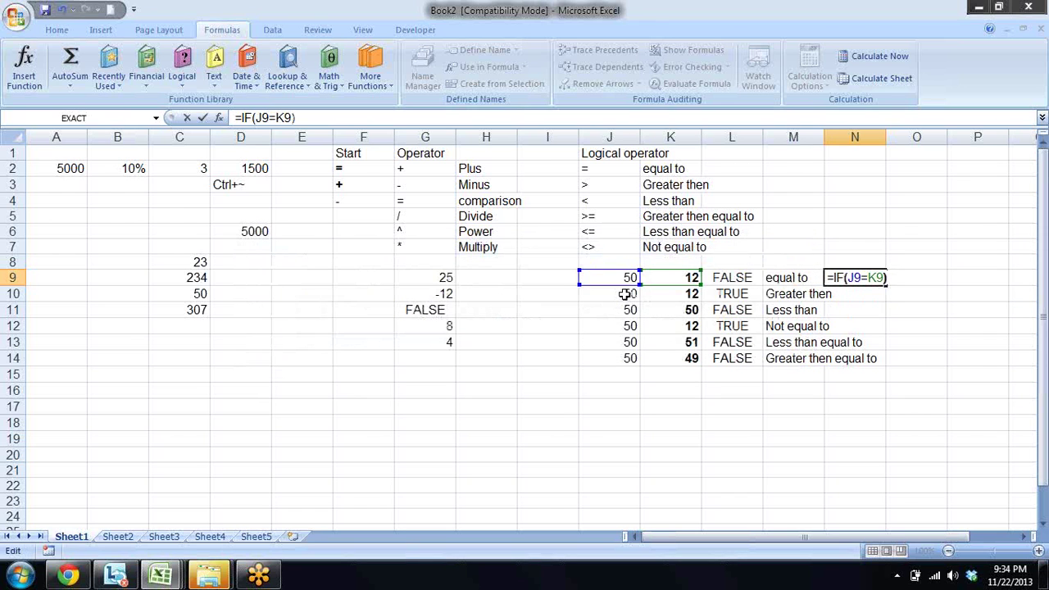
pyautogui.write(',')
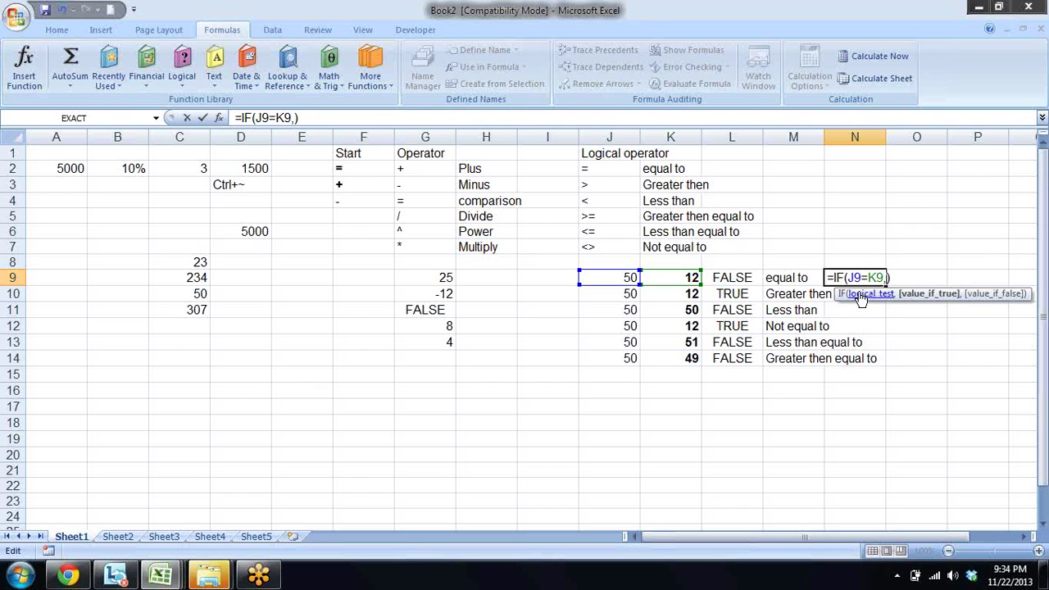
# Step: Enter the unfinished =IF(J9=K9,) formula and reopen N9 for editing
pyautogui.click(861, 297)
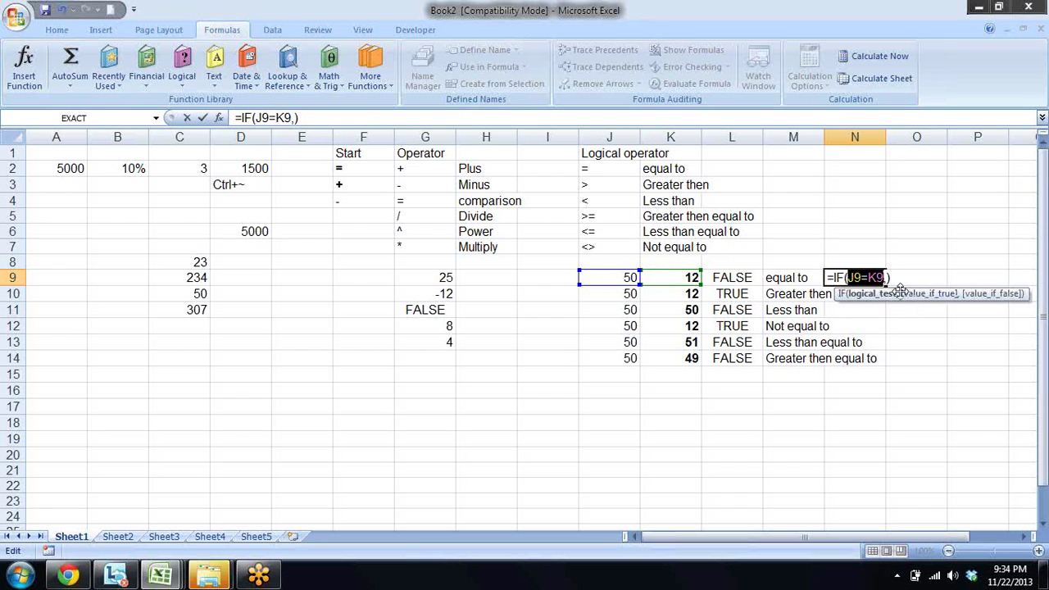
pyautogui.press('Return')
pyautogui.press('Up')
pyautogui.press('F2')
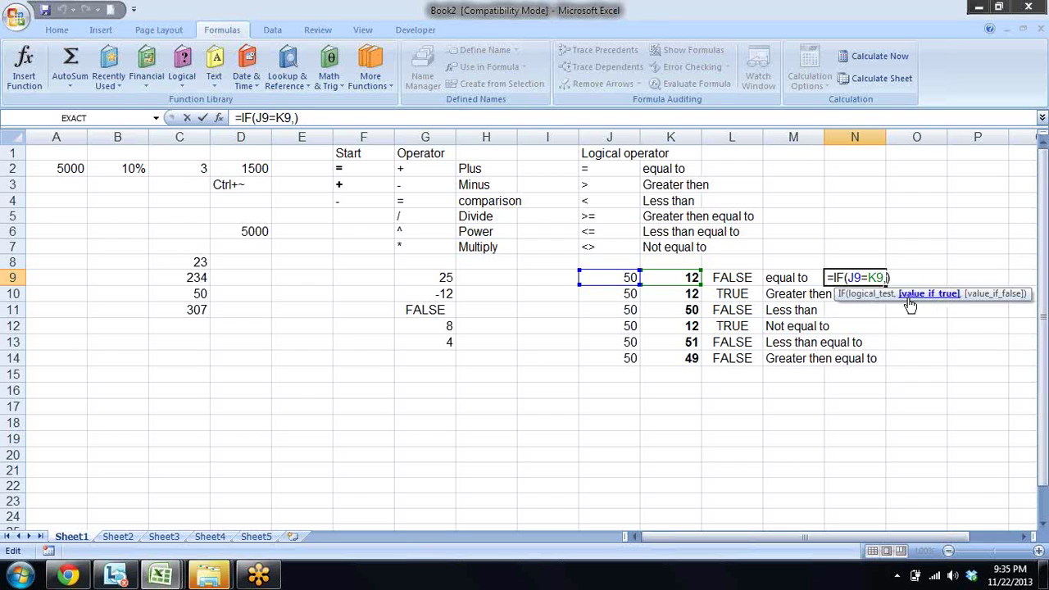
# Step: Add "OK" and 99999 as the true and false arguments of N9's IF formula
pyautogui.doubleClick(1026, 537)
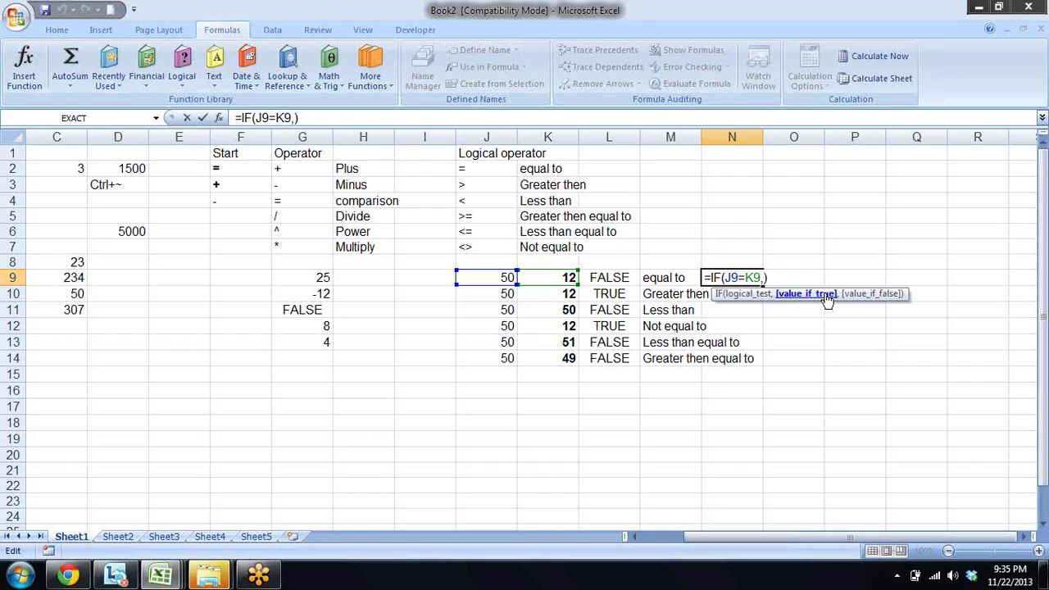
pyautogui.write('"')
pyautogui.write('OK')
pyautogui.write('"')
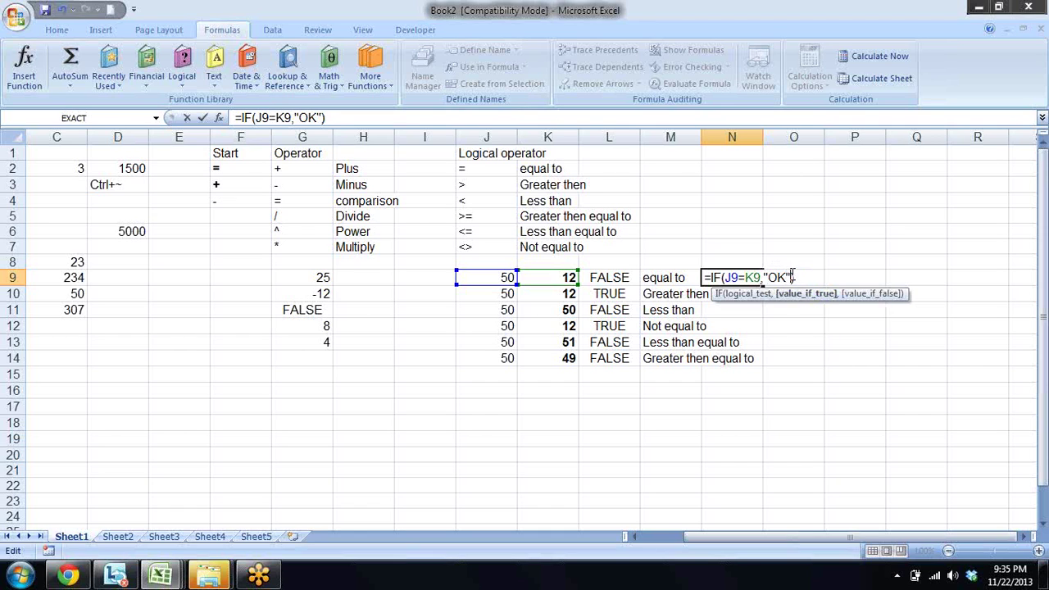
pyautogui.write(',99999')
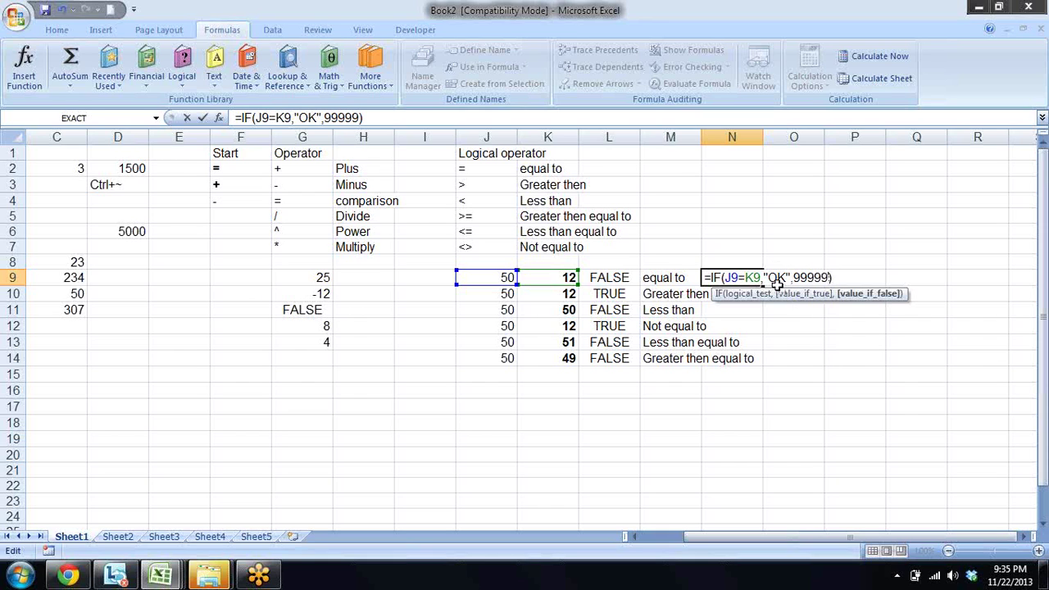
pyautogui.moveTo(769, 277); pyautogui.dragTo(776, 277)
# Step: Commit the N9 formula and change K9 to 50
pyautogui.press('Return')
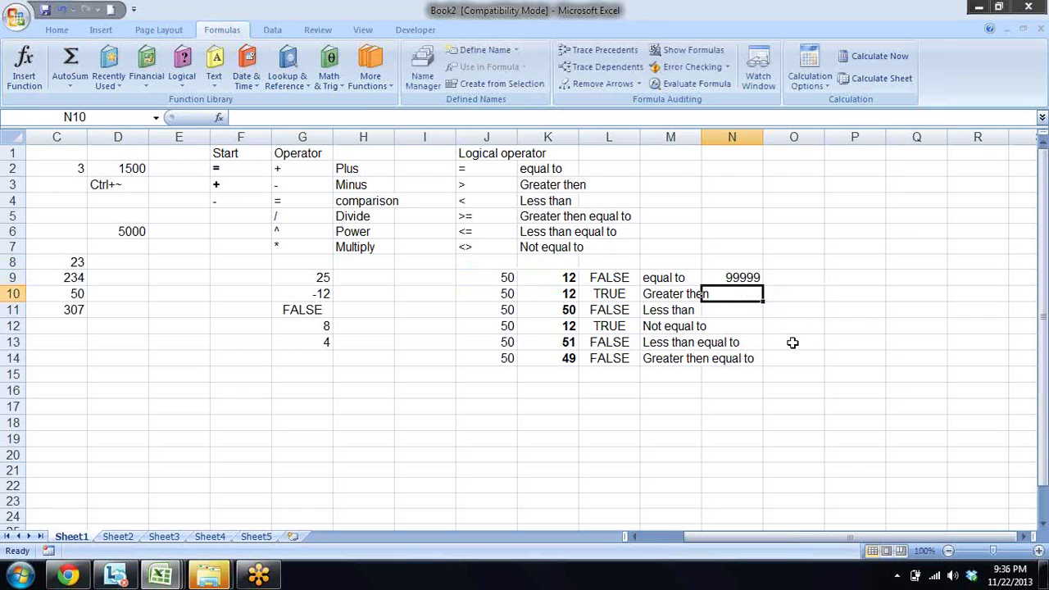
pyautogui.press('Up')
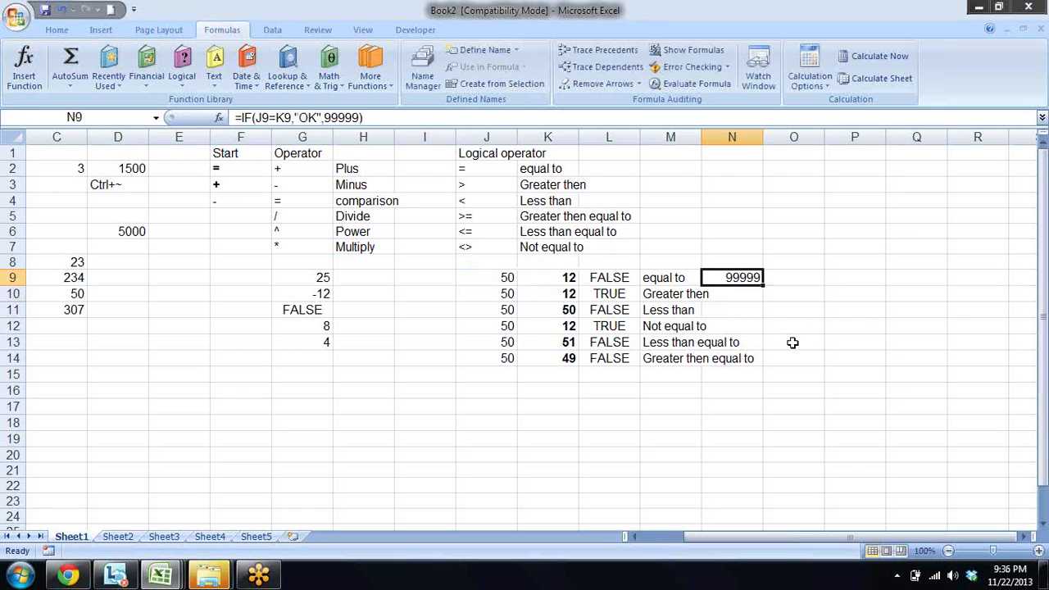
pyautogui.press('Left')
pyautogui.press('Left')
pyautogui.press('Left')
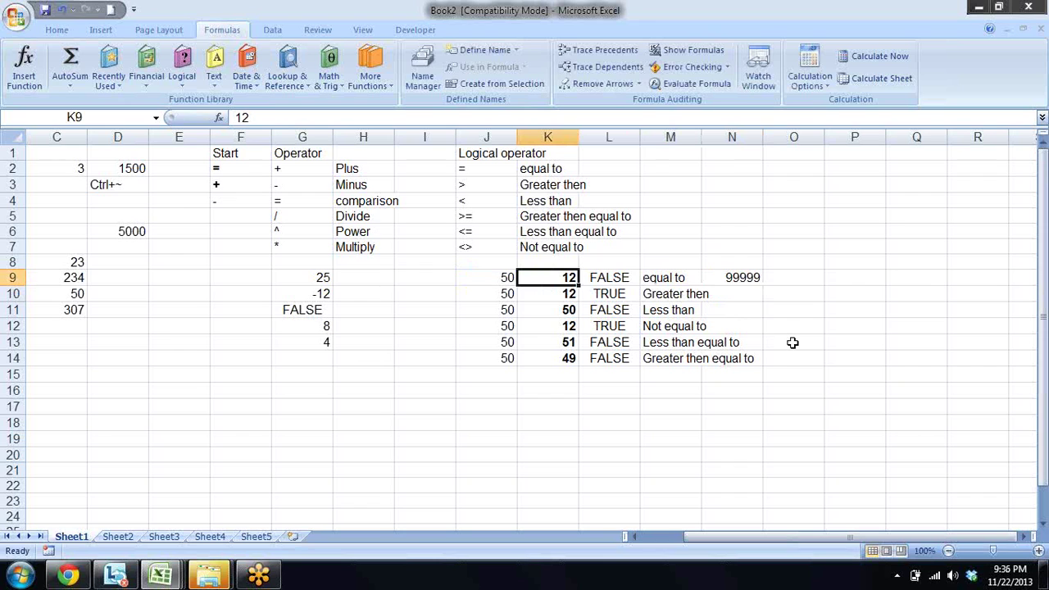
pyautogui.write('50')
pyautogui.press('Return')
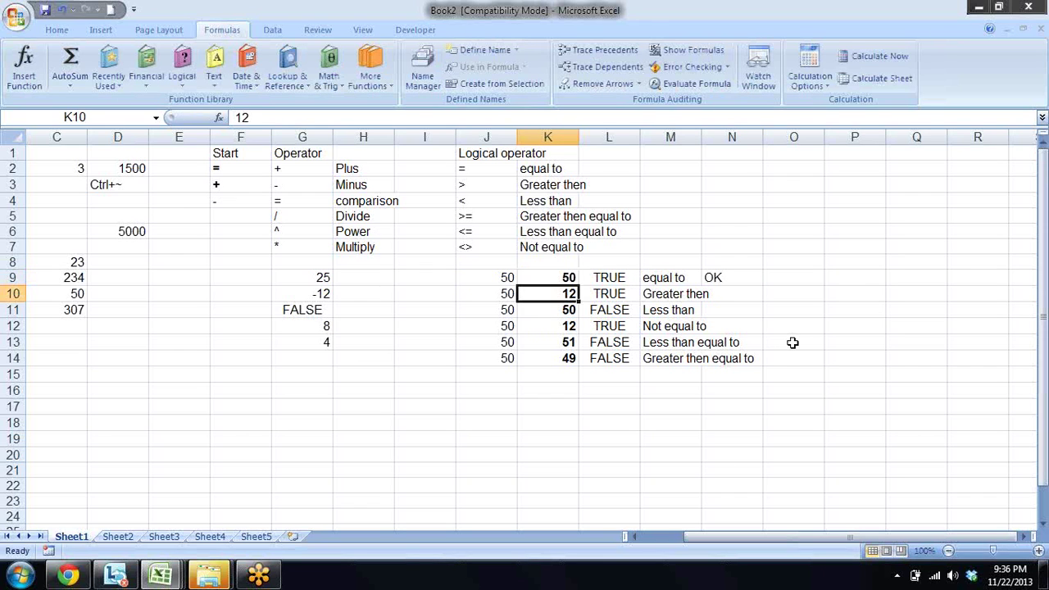
# Step: Review N9's J9=K9 condition and OK argument, leaving the formula unchanged
pyautogui.press('Up')
pyautogui.press('Right')
pyautogui.press('Right')
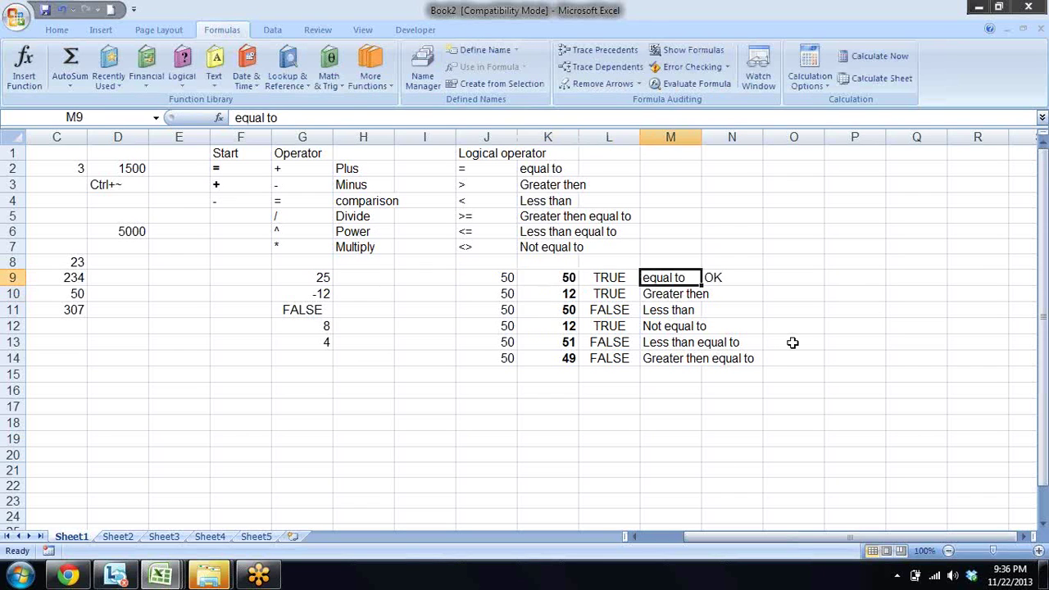
pyautogui.press('Right')
pyautogui.press('F2')
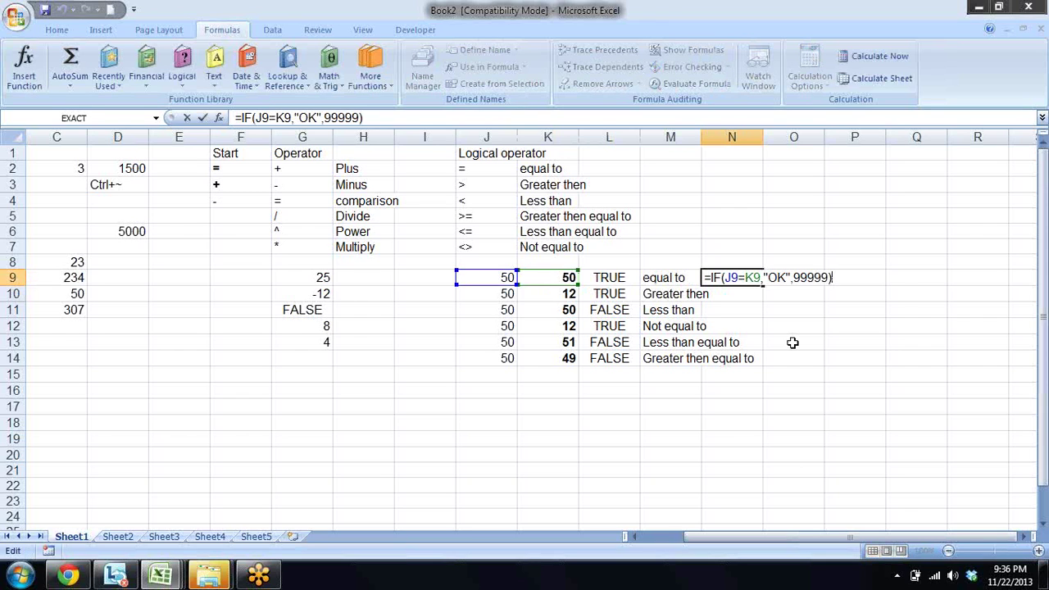
pyautogui.press('Left')
pyautogui.press('Left')
pyautogui.press('Left')
pyautogui.press('Left')
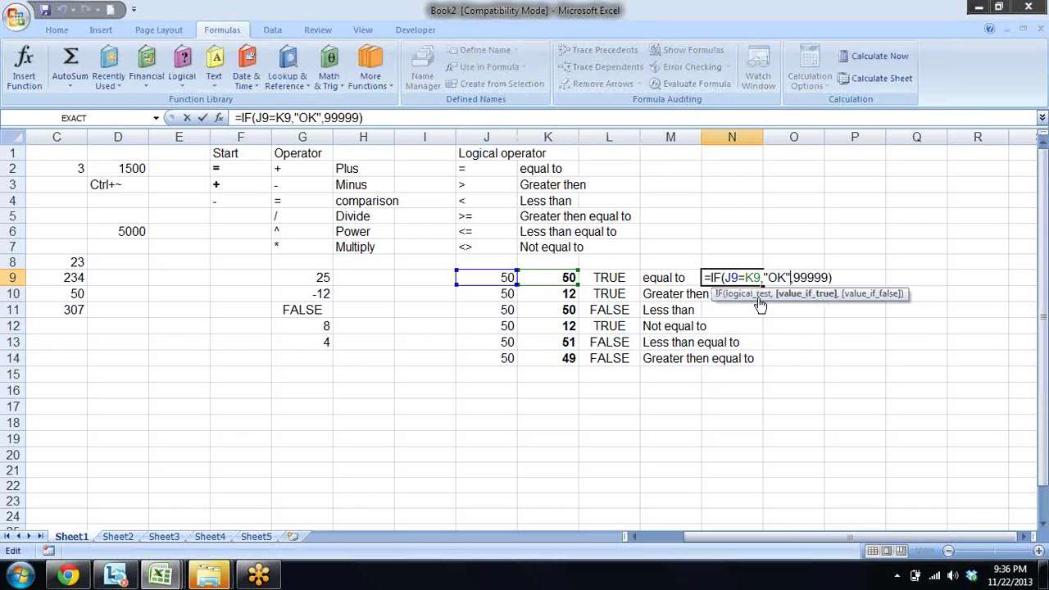
pyautogui.moveTo(726, 279); pyautogui.dragTo(763, 278)
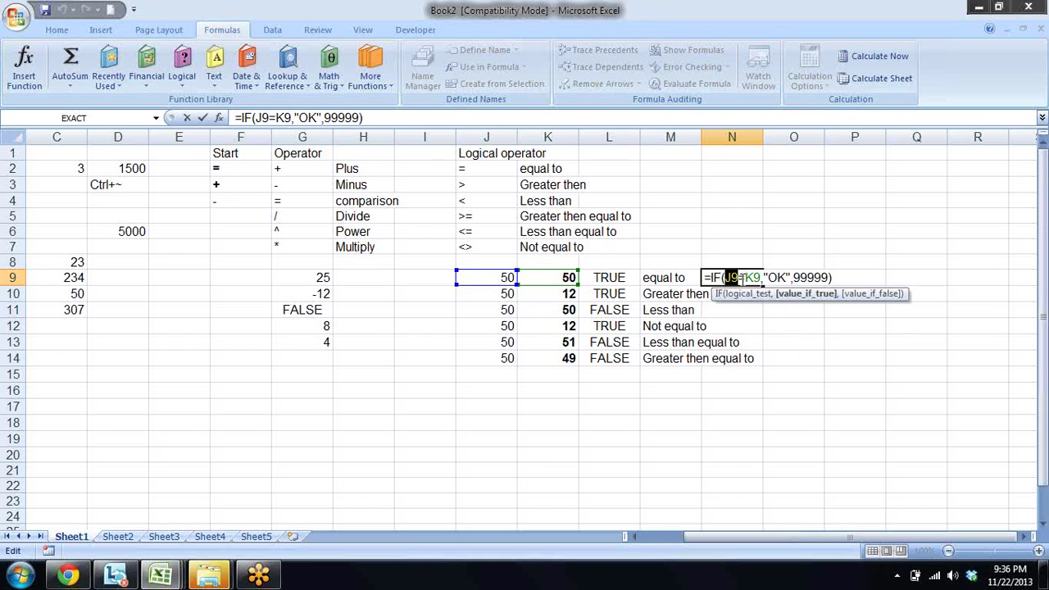
pyautogui.click(778, 279)
pyautogui.click(815, 279)
pyautogui.click(774, 279)
pyautogui.moveTo(792, 277); pyautogui.dragTo(764, 277)
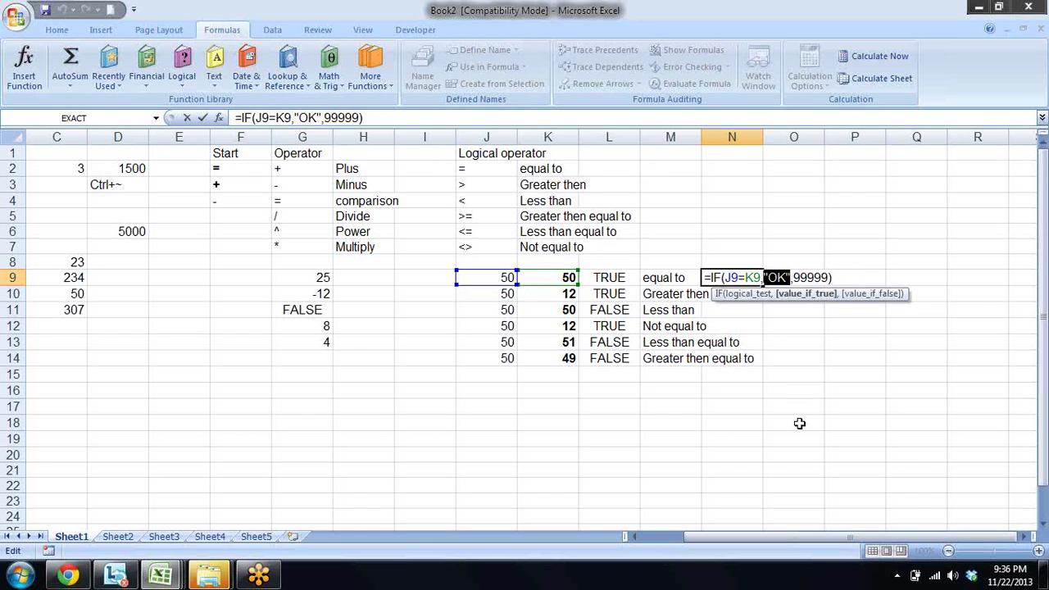
pyautogui.press('Return')
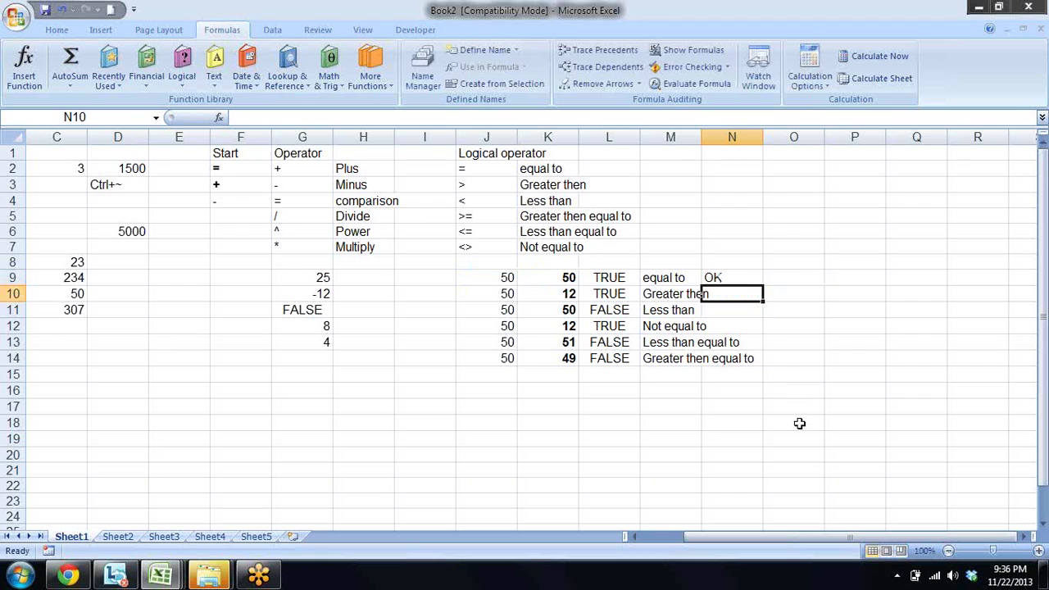
pyautogui.press('Up')
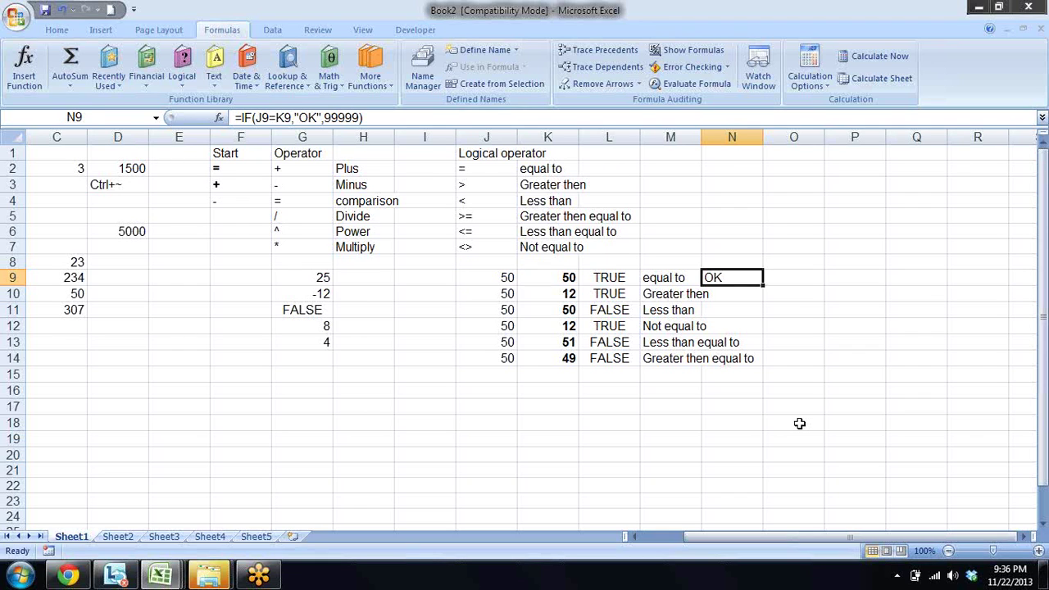
pyautogui.press('Down')
pyautogui.press('Down')
pyautogui.press('Down')
pyautogui.press('Down')
pyautogui.press('Left')
pyautogui.press('Left')
pyautogui.press('Left')
pyautogui.press('Left')
pyautogui.press('Left')
pyautogui.press('Left')
pyautogui.press('Up')
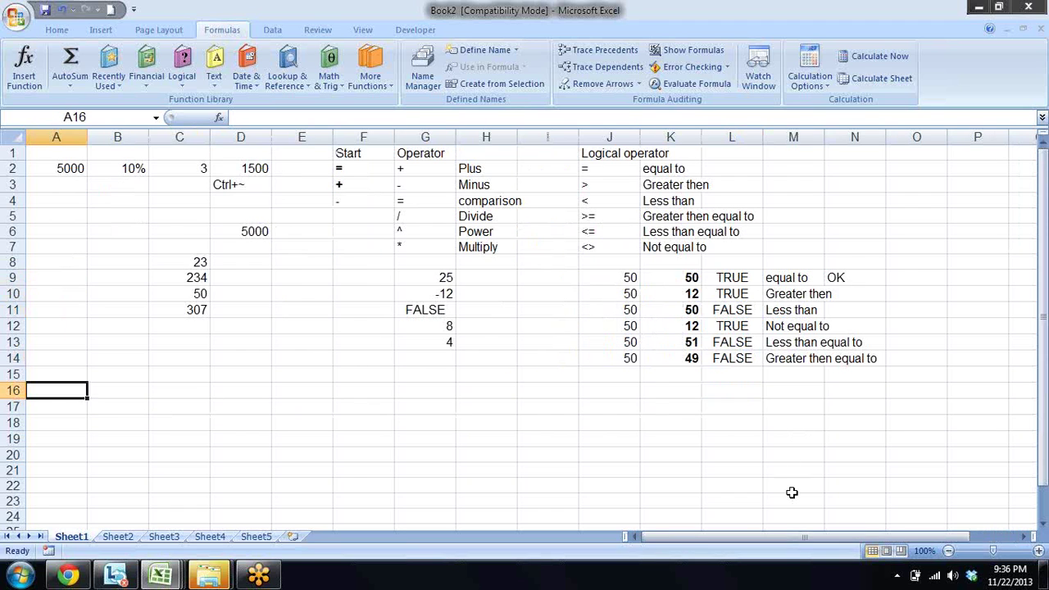
# Step: Label A16 'Bank Account' and widen column A to fit it
pyautogui.write('Pan')
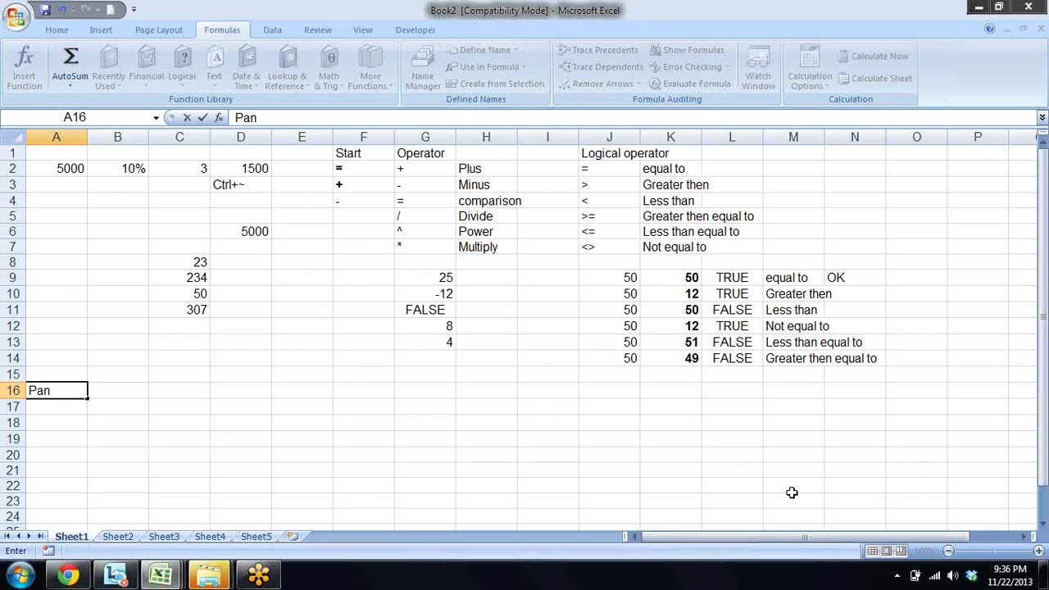
pyautogui.press('BackSpace')
pyautogui.press('BackSpace')
pyautogui.press('Escape')
pyautogui.write('Driving Licenc')
pyautogui.press('BackSpace')
pyautogui.press('BackSpace')
pyautogui.press('BackSpace')
pyautogui.press('BackSpace')
pyautogui.press('BackSpace')
pyautogui.press('BackSpace')
pyautogui.press('BackSpace')
pyautogui.press('Escape')
pyautogui.write('Bank Account')
pyautogui.press('Return')
pyautogui.press('Up')
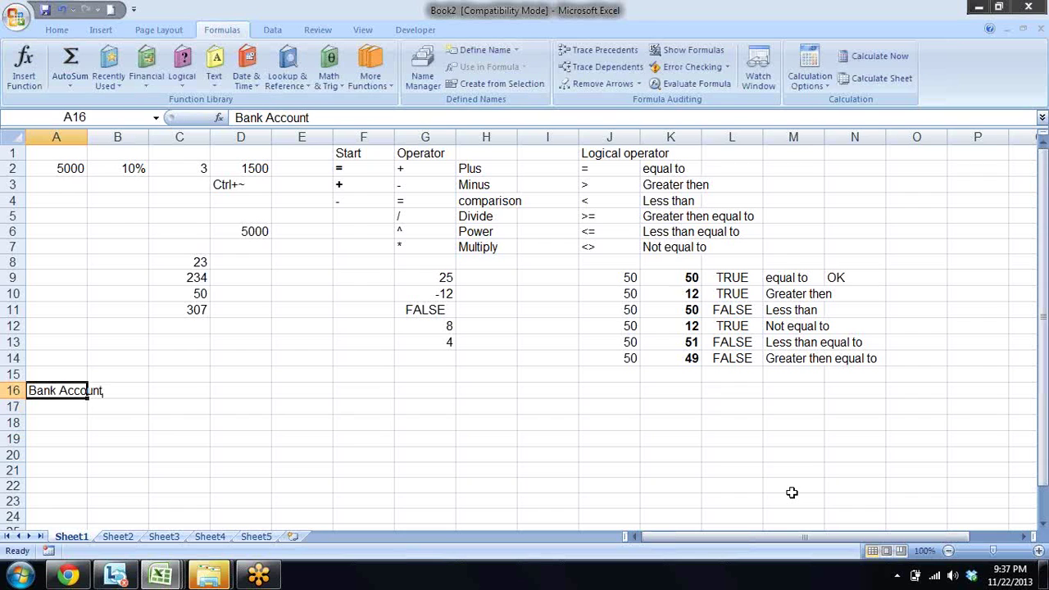
pyautogui.doubleClick(87, 137)
# Step: Enter the headings DL in B16 and Voter ID in C16
pyautogui.click(141, 389)
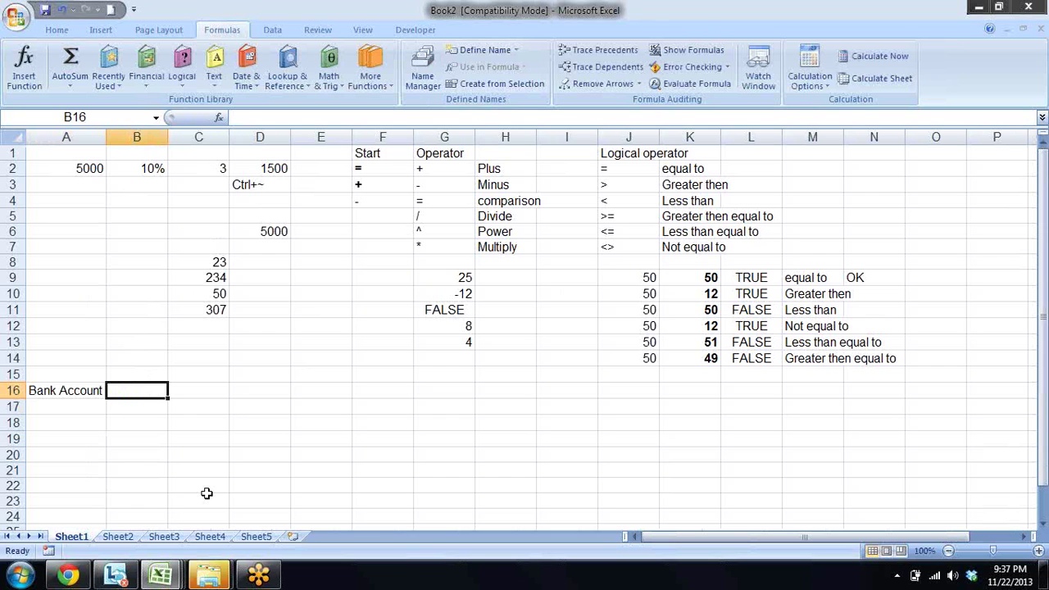
pyautogui.write('DL')
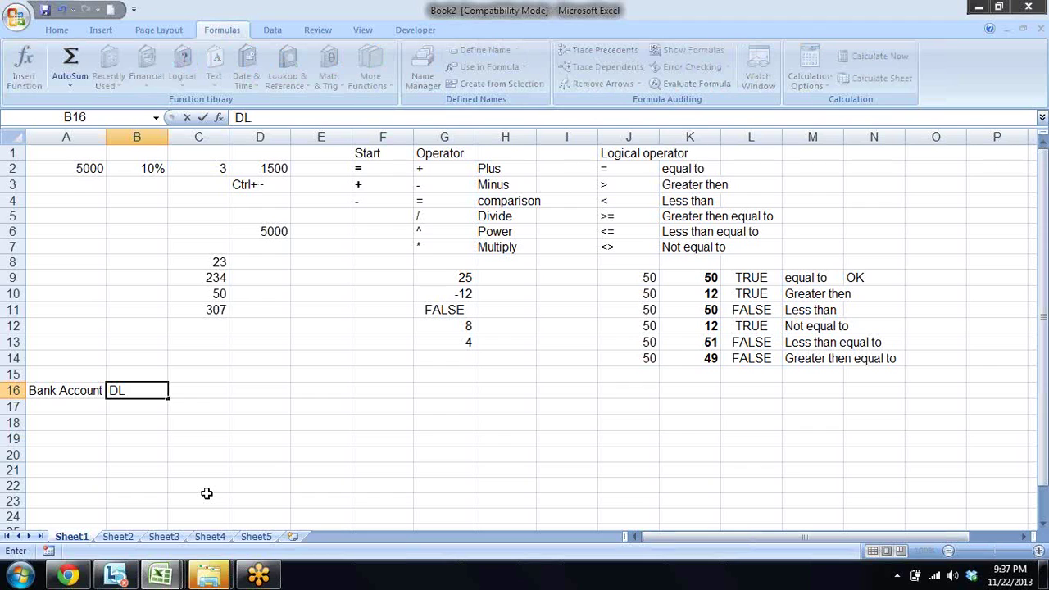
pyautogui.press('Tab')
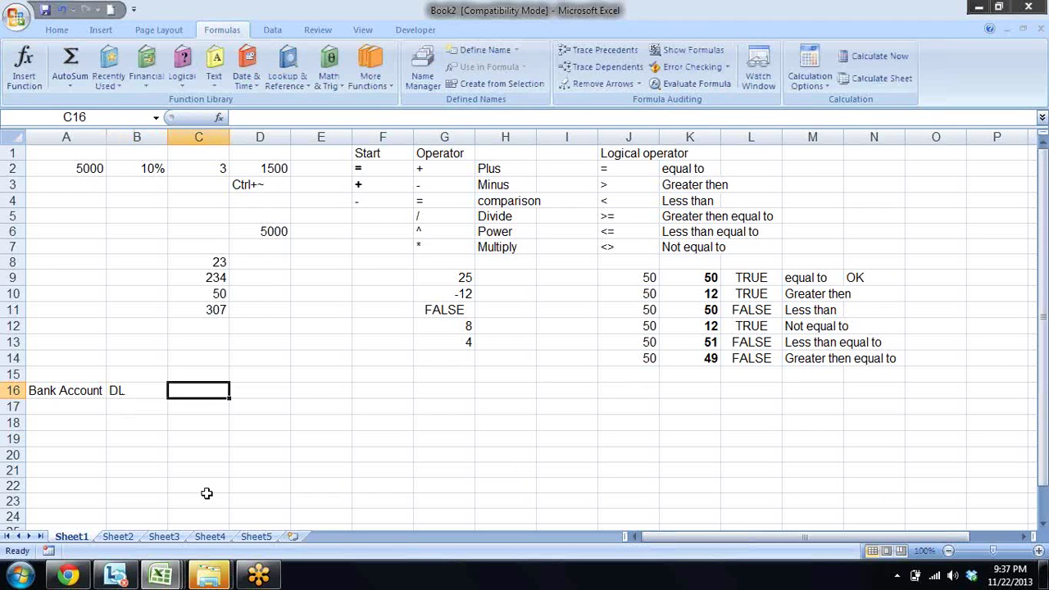
pyautogui.write('V')
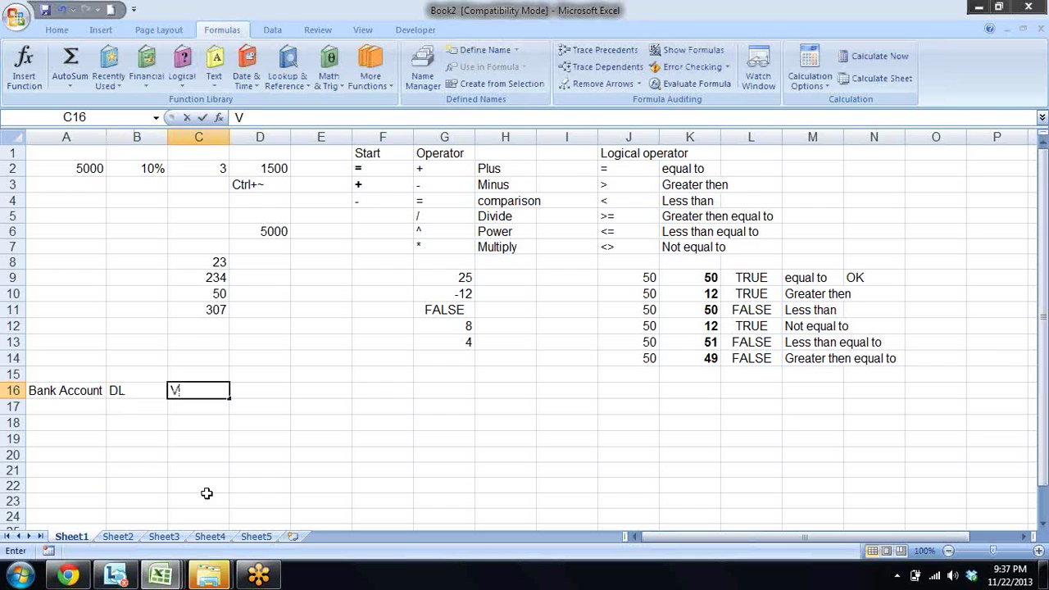
pyautogui.write('olt')
pyautogui.press('BackSpace')
pyautogui.write('er')
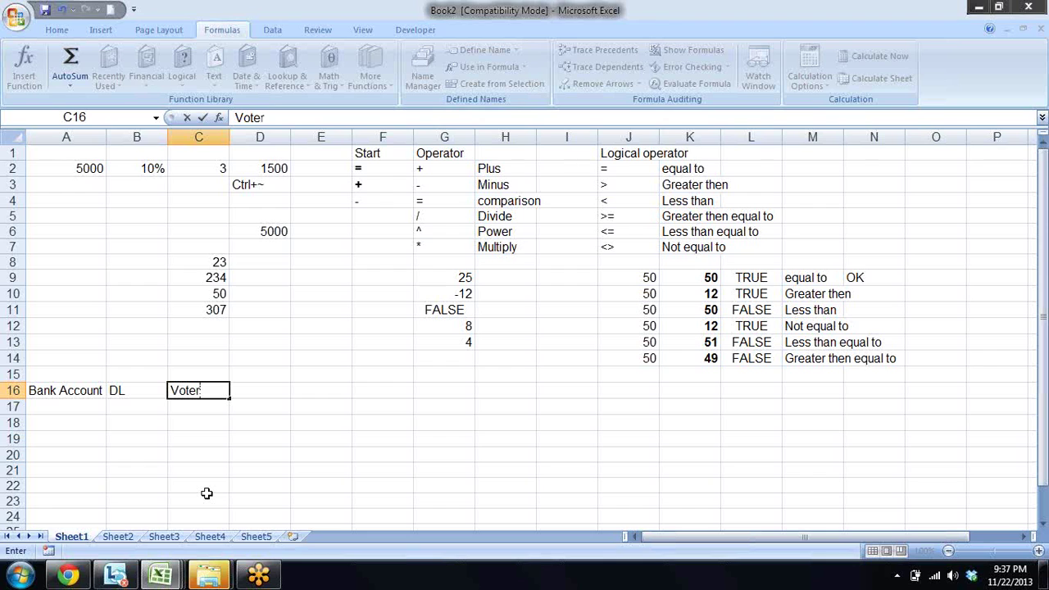
pyautogui.write(' ID')
pyautogui.press('Return')
pyautogui.press('Up')
pyautogui.press('Right')
pyautogui.press('Left')
# Step: Put the group label 'id proof' in B15 above DL and Voter ID
pyautogui.press('Up')
pyautogui.hotkey('shift', 'Right')
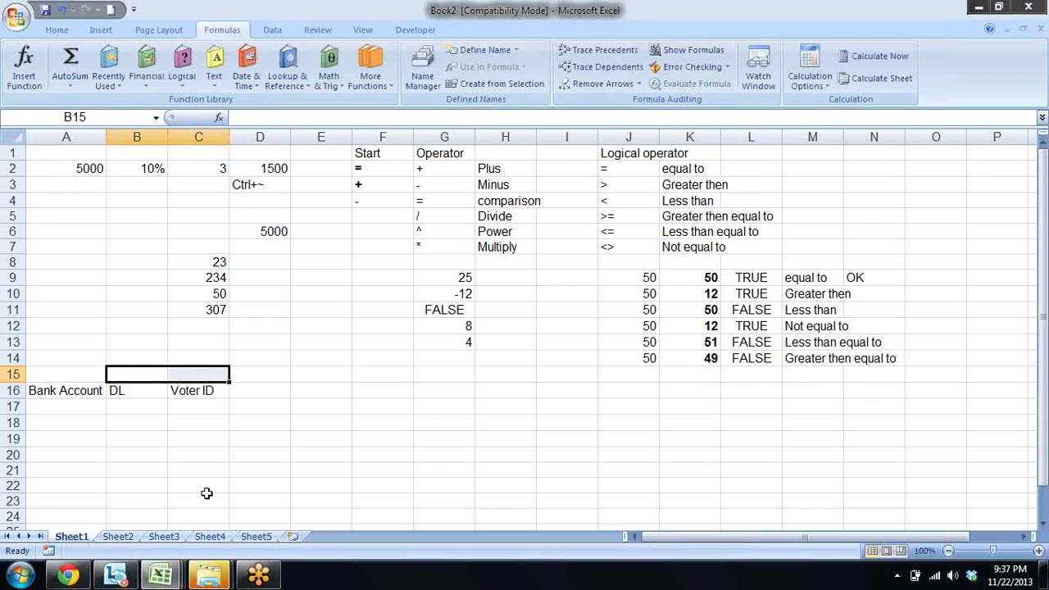
pyautogui.write('id pro')
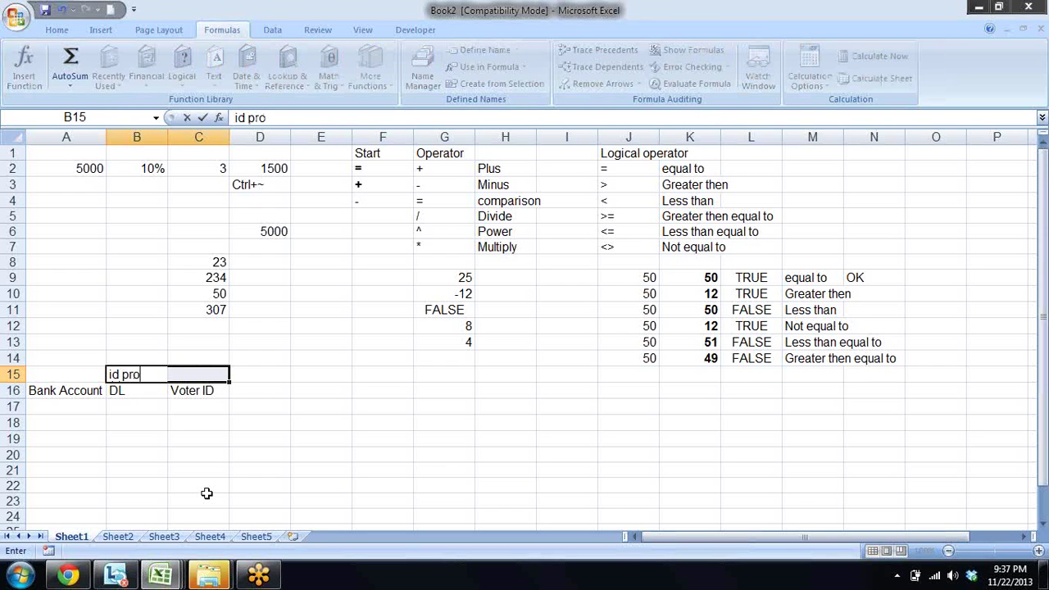
pyautogui.write('of')
pyautogui.press('Return')
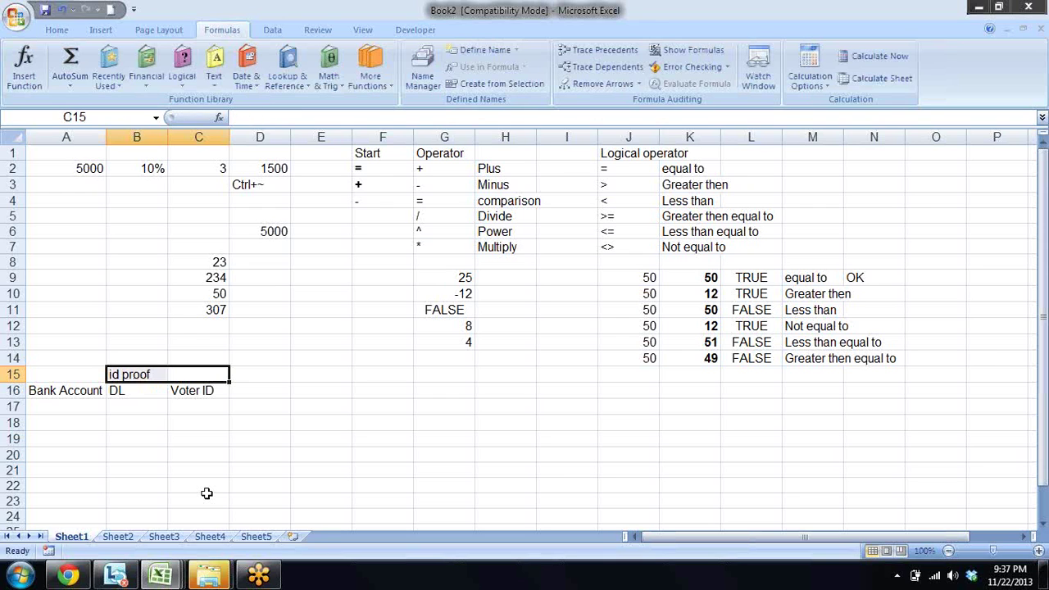
# Step: Label D15 'Address', replacing the earlier 'Residence' entry
pyautogui.press('Right')
pyautogui.write('Re')
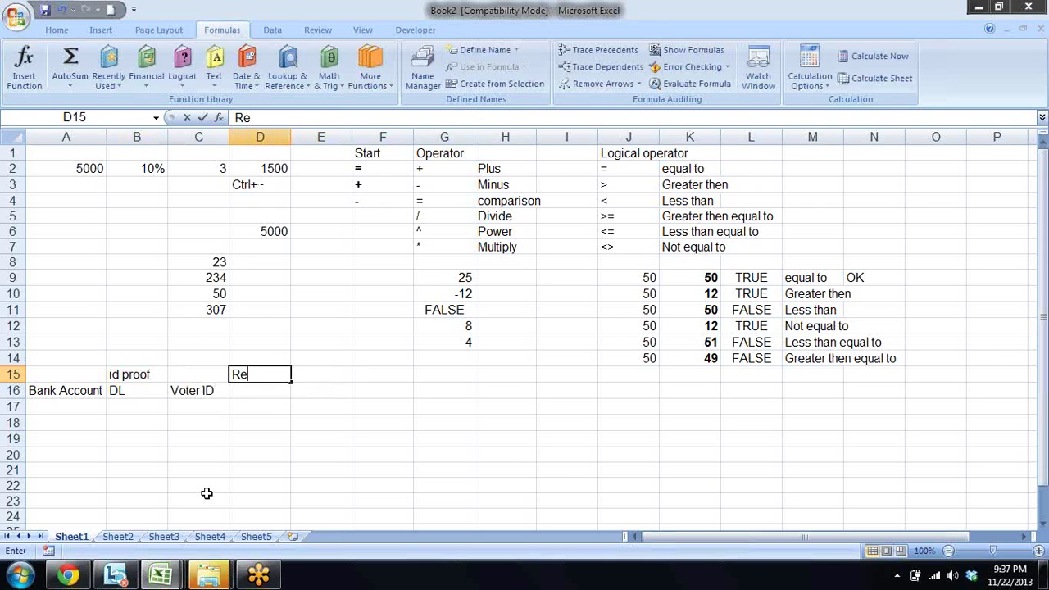
pyautogui.write('sidenc')
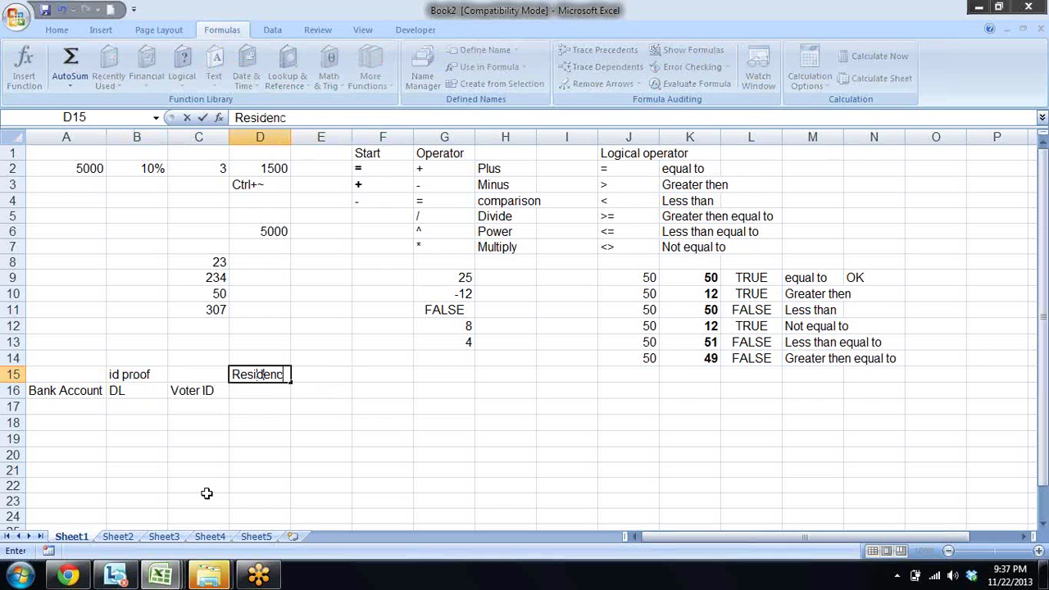
pyautogui.write('e')
pyautogui.press('Tab')
pyautogui.write('P')
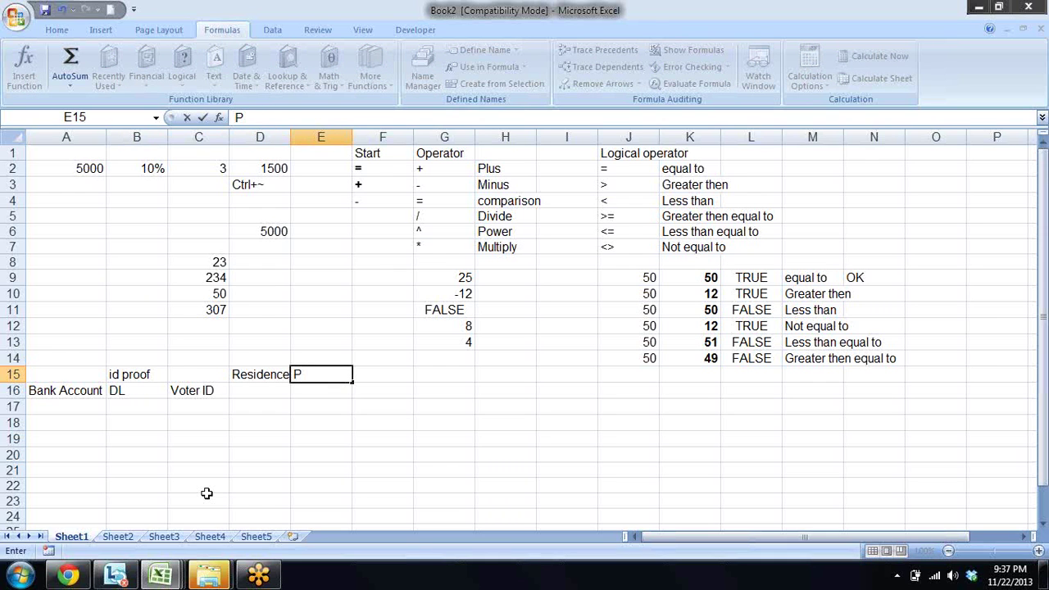
pyautogui.press('Escape')
pyautogui.press('Down')
pyautogui.press('Left')
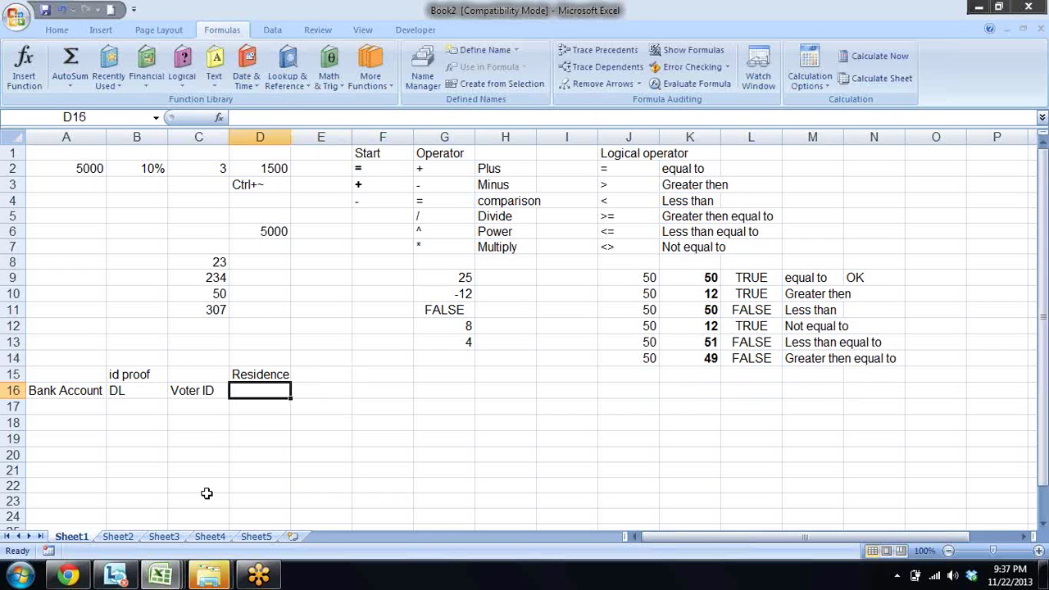
pyautogui.press('Up')
pyautogui.press('Delete')
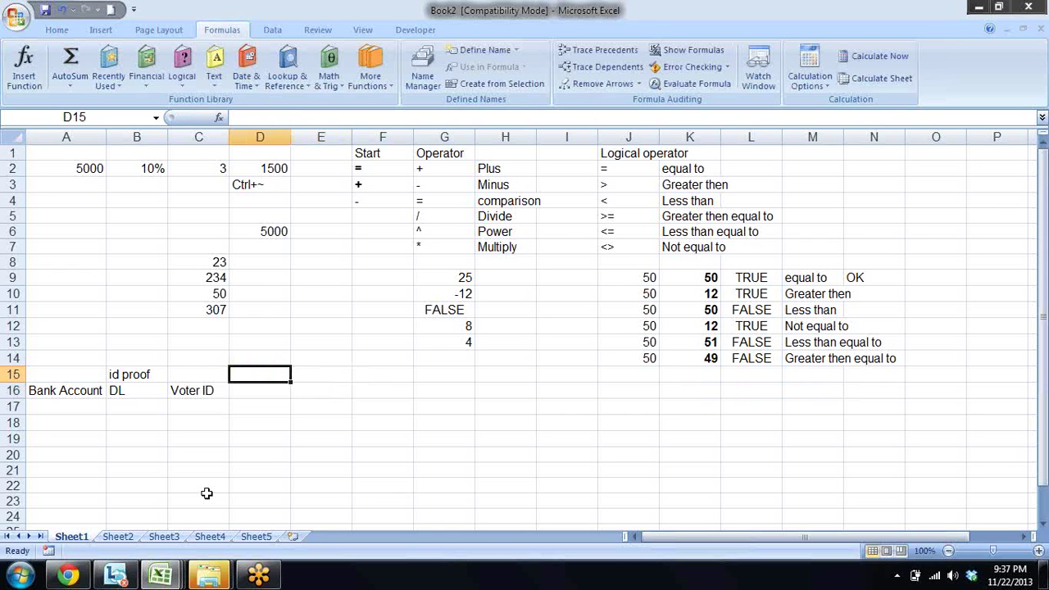
pyautogui.write('Address')
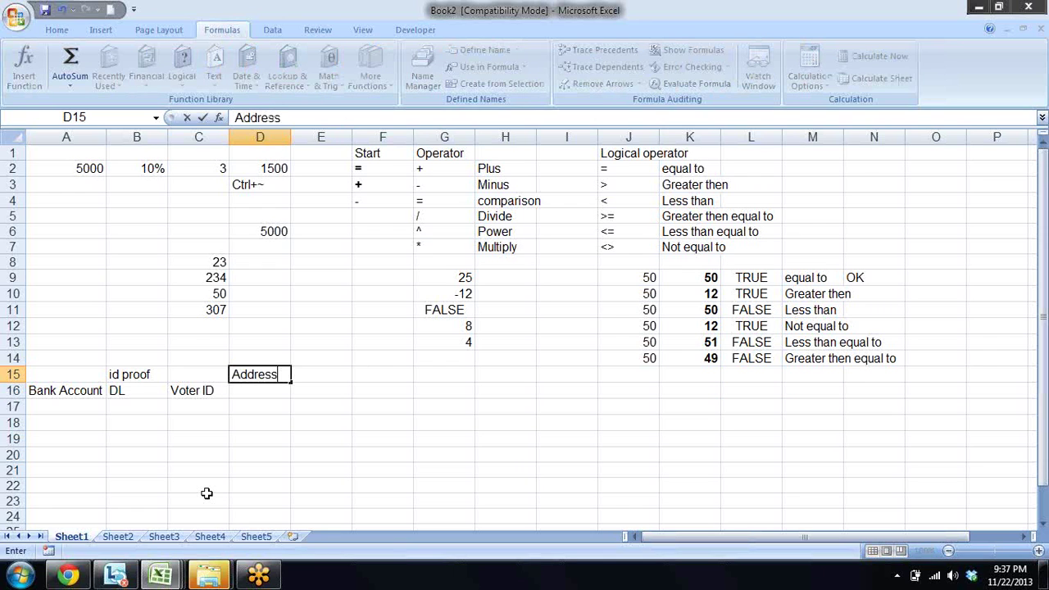
pyautogui.press('Return')
# Step: Enter the headings Ration Card in D16 and Electricity bill in E16
pyautogui.write('Ration ')
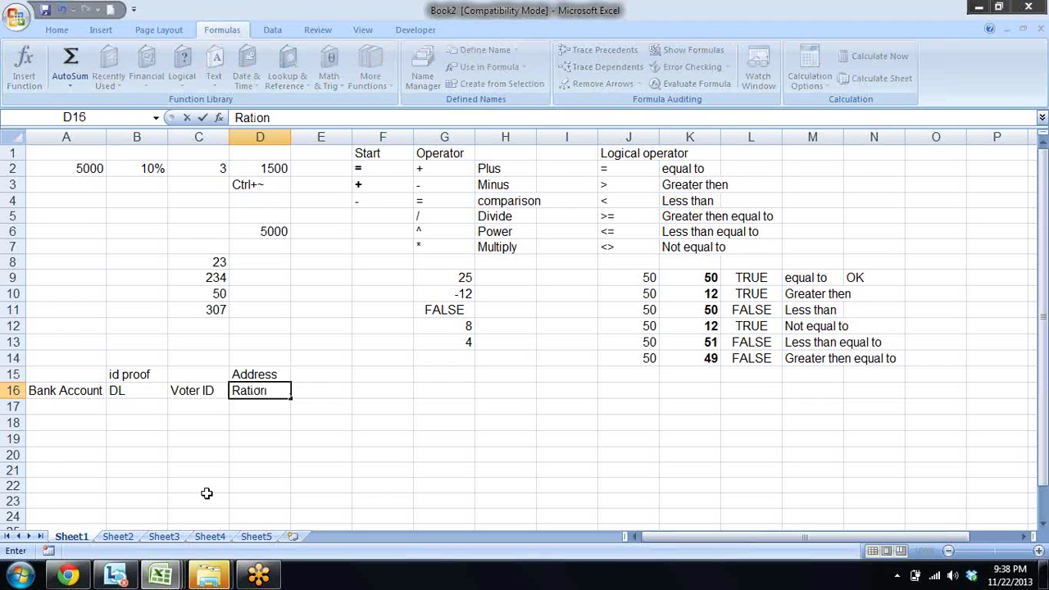
pyautogui.write('Card')
pyautogui.press('Return')
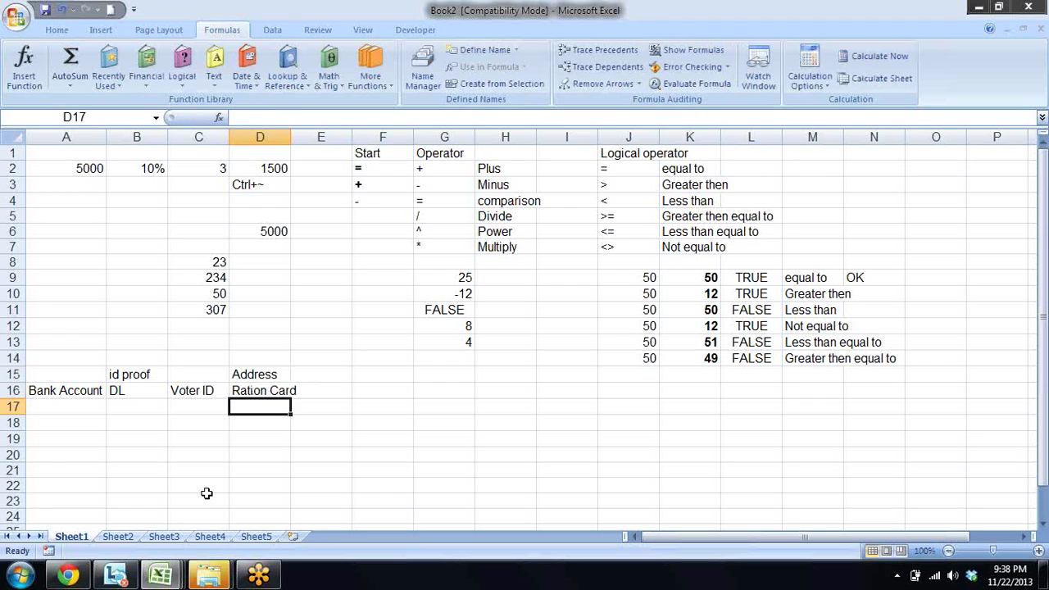
pyautogui.press('Up')
pyautogui.press('Up')
pyautogui.press('Right')
pyautogui.press('Down')
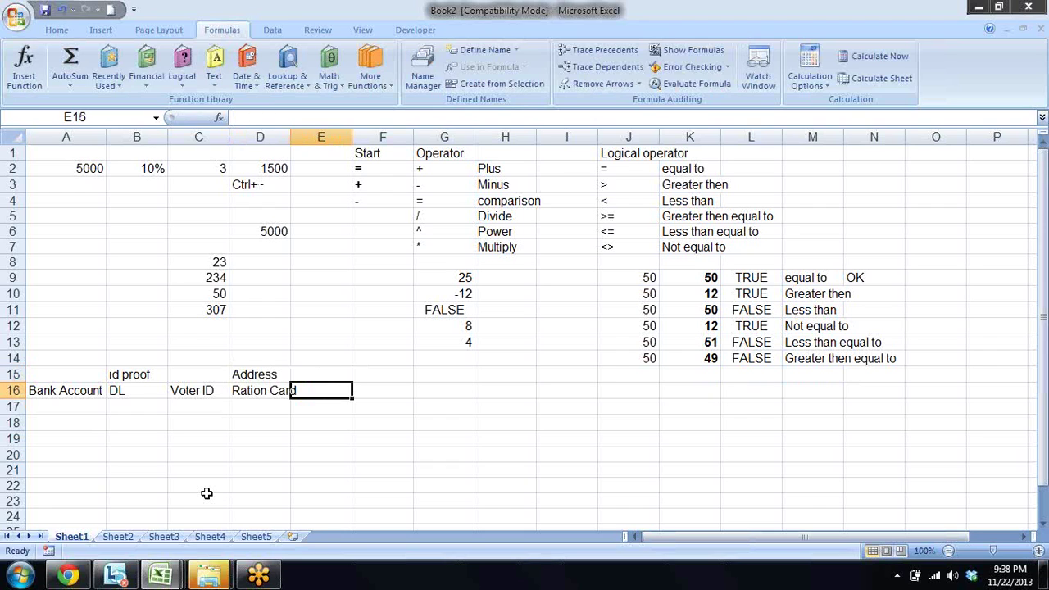
pyautogui.write('Electricity bill')
pyautogui.press('Return')
# Step: Add the 'Result' heading in F15 and widen column E to fit Electricity bill
pyautogui.press('Up')
pyautogui.press('Up')
pyautogui.press('Right')
pyautogui.write('RE')
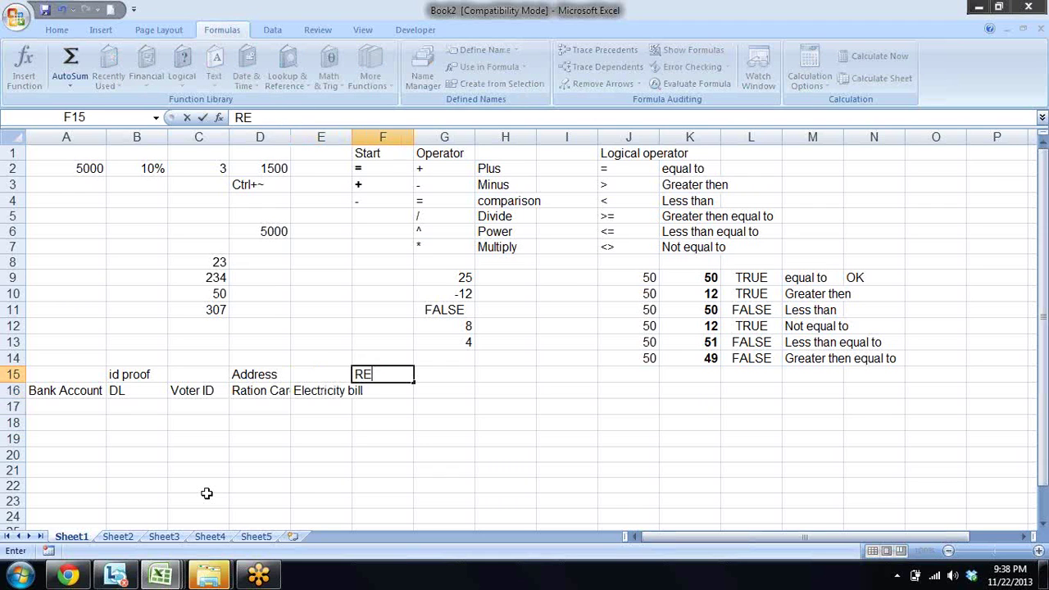
pyautogui.press('BackSpace')
pyautogui.write('esult')
pyautogui.press('Return')
pyautogui.press('Up')
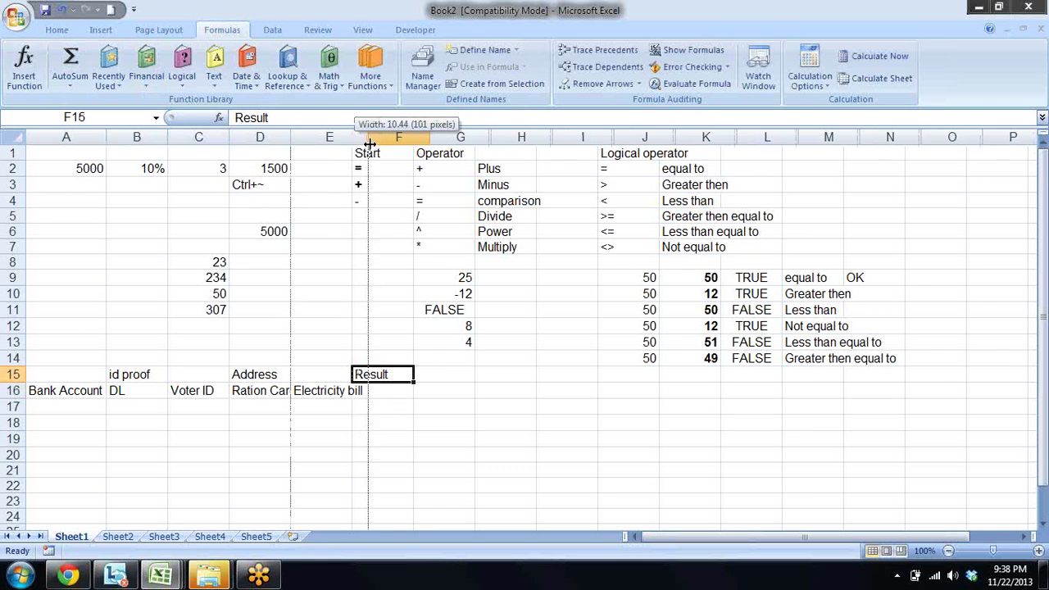
pyautogui.moveTo(353, 143); pyautogui.dragTo(370, 143)
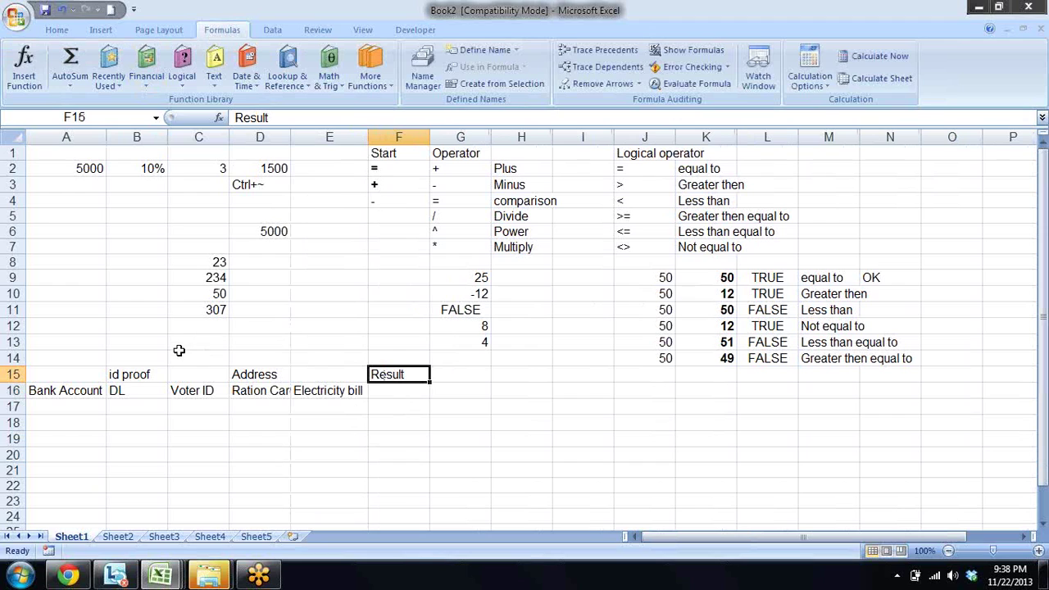
# Step: Fill row 17 with the person's name in A17, Y in B17 and N in C17
pyautogui.click(55, 409)
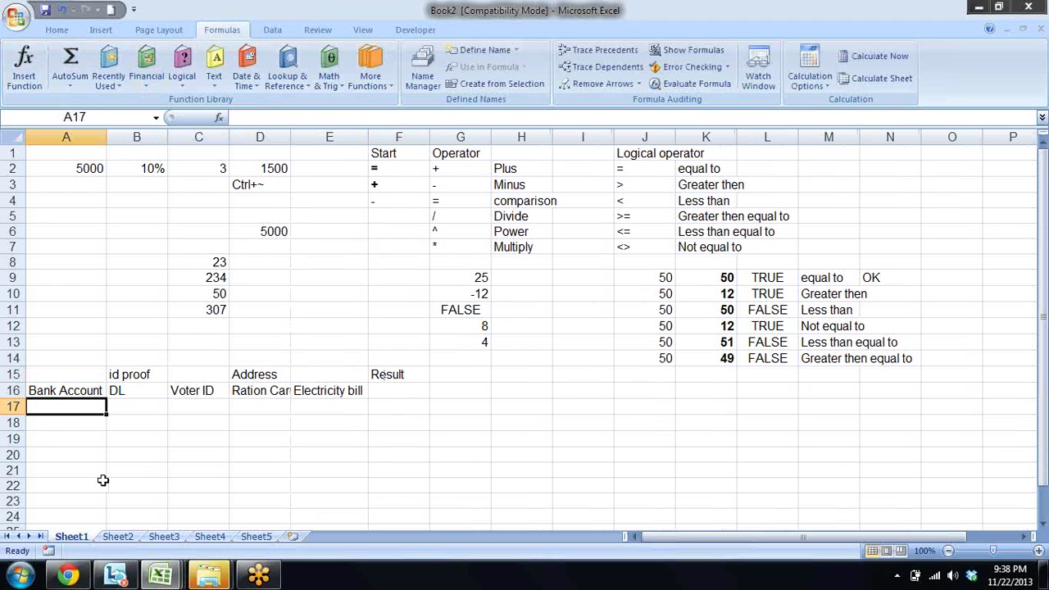
pyautogui.press('Up')
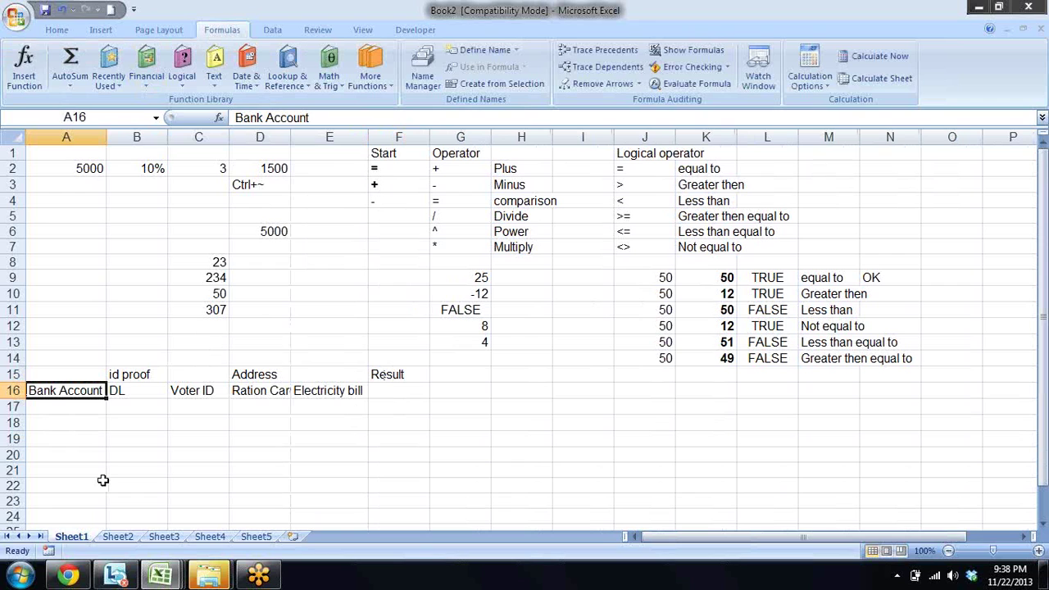
pyautogui.press('Down')
pyautogui.write('Sandeep')
pyautogui.press('Tab')
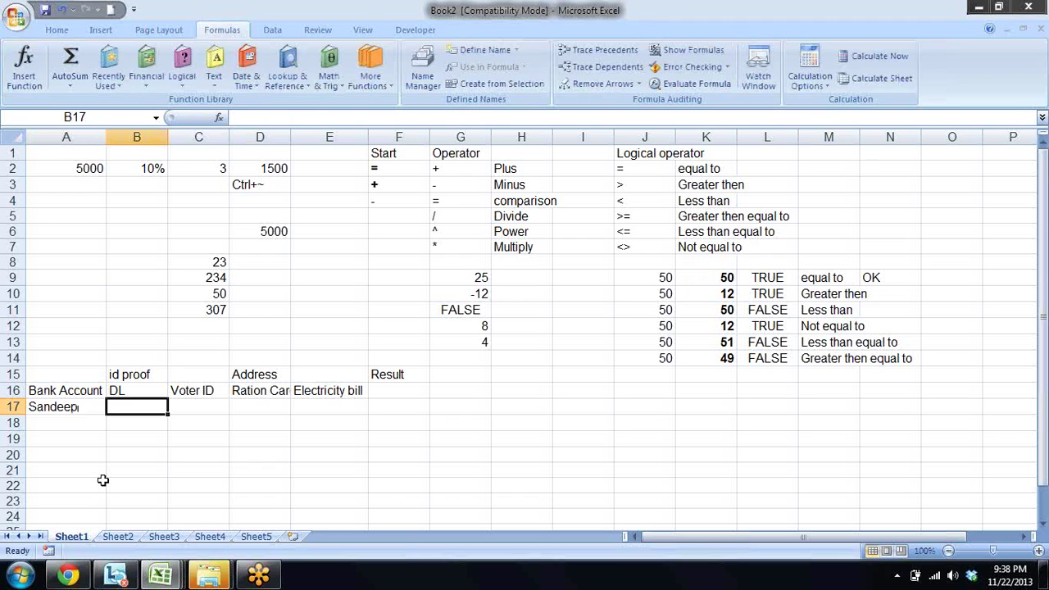
pyautogui.write('Y')
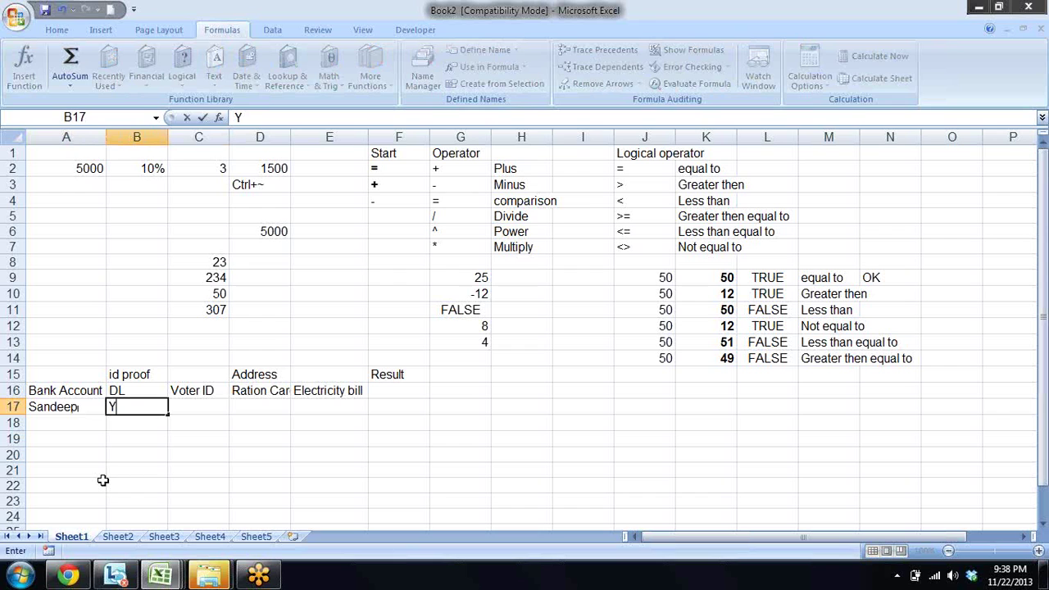
pyautogui.press('Tab')
pyautogui.write('N')
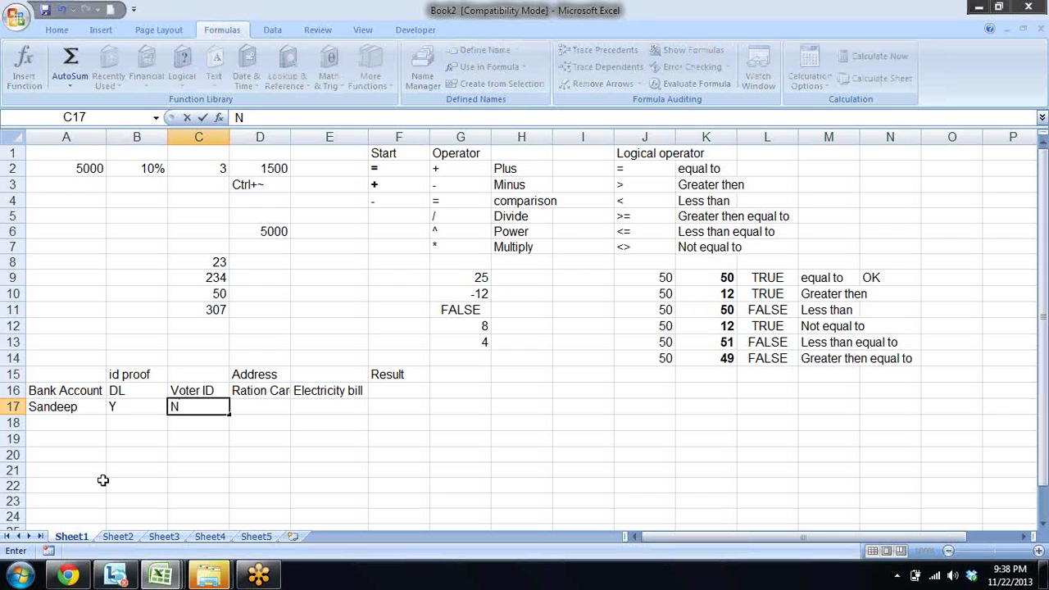
pyautogui.press('Tab')
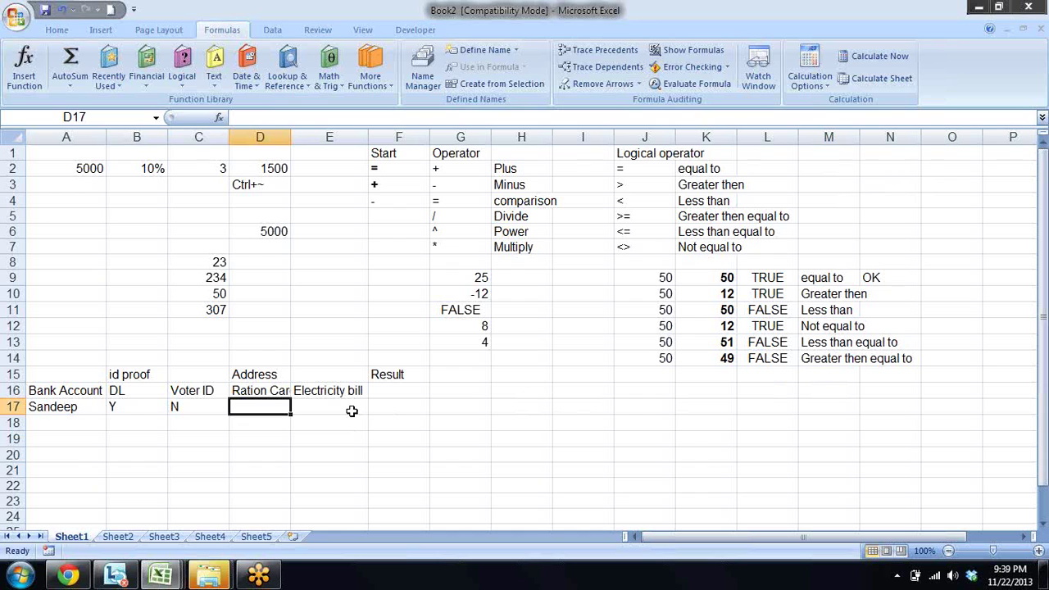
pyautogui.press('Right')
pyautogui.press('Left')
pyautogui.press('Left')
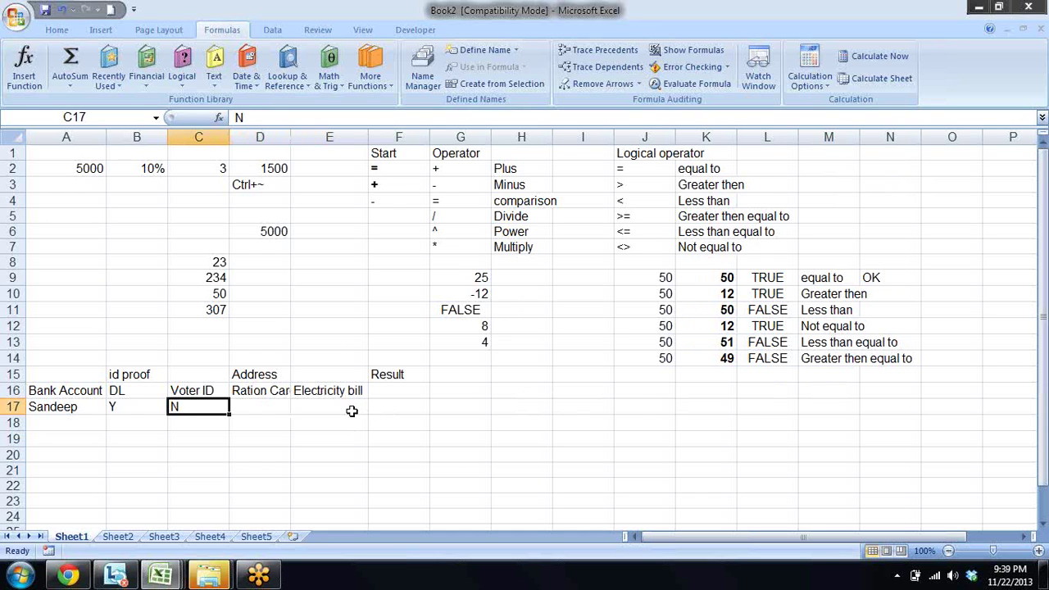
pyautogui.press('Left')
pyautogui.press('Left')
pyautogui.press('Right')
pyautogui.press('Right')
pyautogui.press('Right')
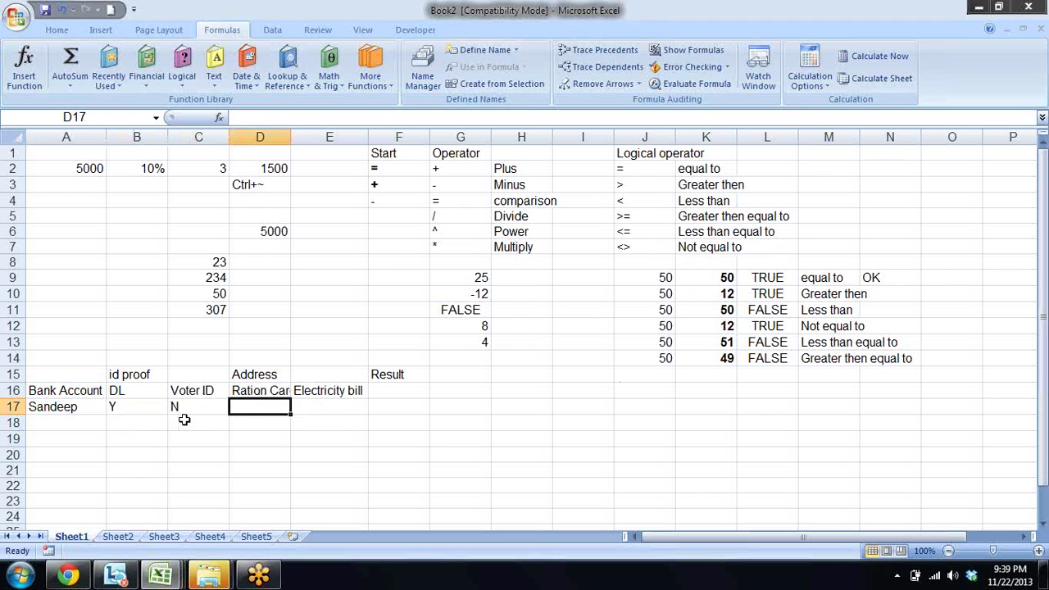
pyautogui.press('Left')
pyautogui.press('Left')
pyautogui.press('Left')
# Step: Make the Bank Account header bold
pyautogui.press('Up')
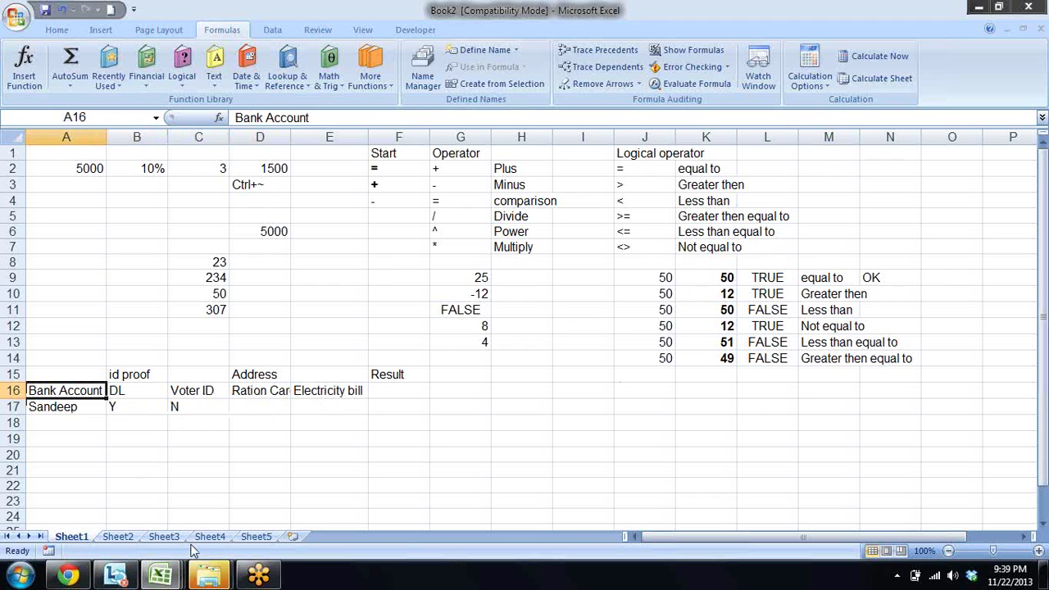
pyautogui.hotkey('ctrl', 'b')
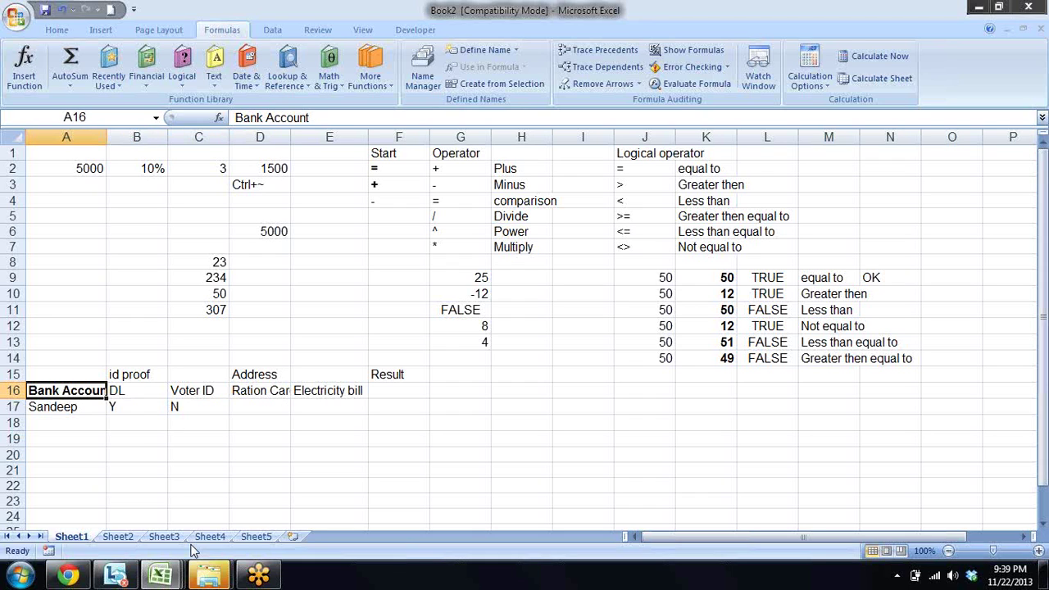
pyautogui.press('Right')
pyautogui.press('Right')
pyautogui.press('Left')
pyautogui.press('Right')
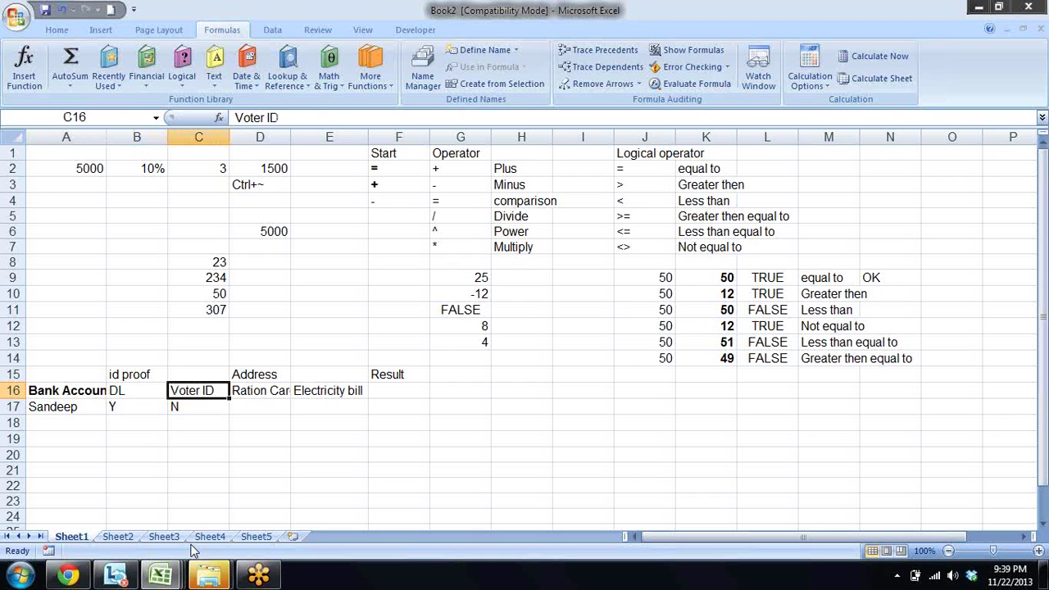
pyautogui.press('Right')
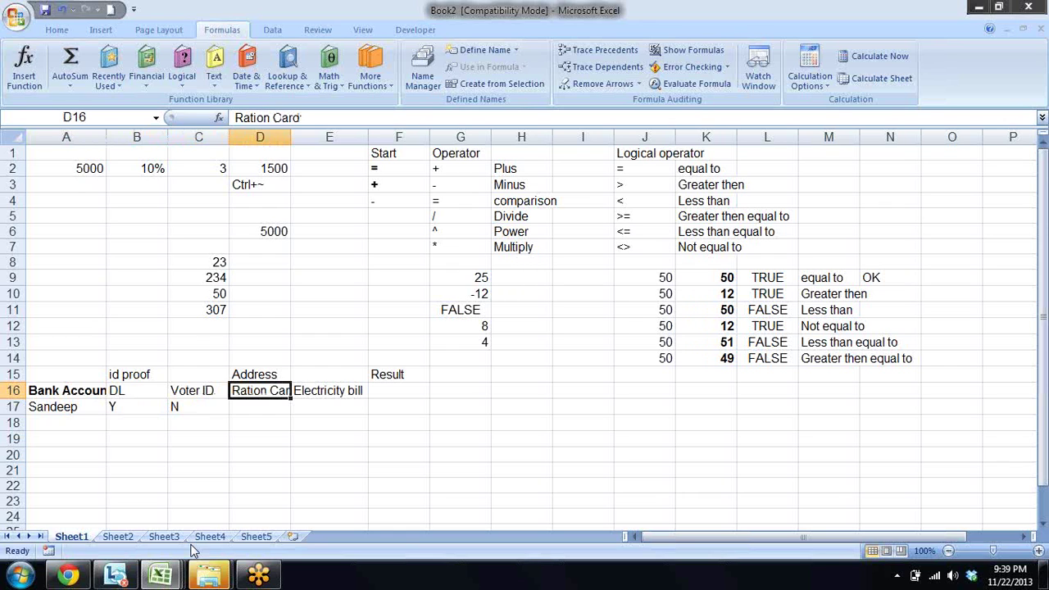
pyautogui.press('Right')
# Step: Enter Y in E17 under Electricity bill and N in D17 under Ration Card
pyautogui.press('Down')
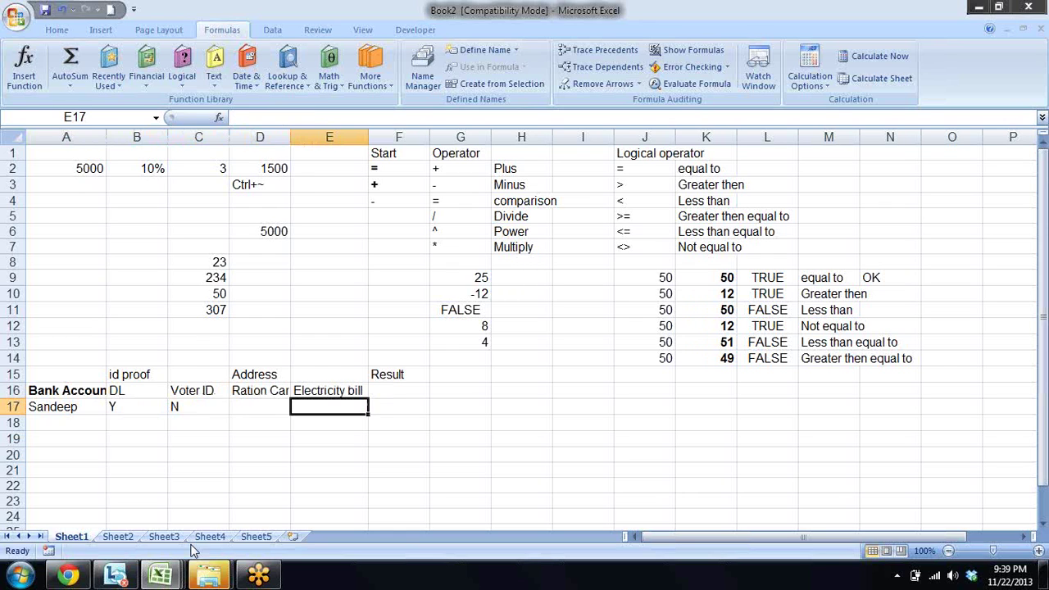
pyautogui.press('Left')
pyautogui.press('Right')
pyautogui.write('Y')
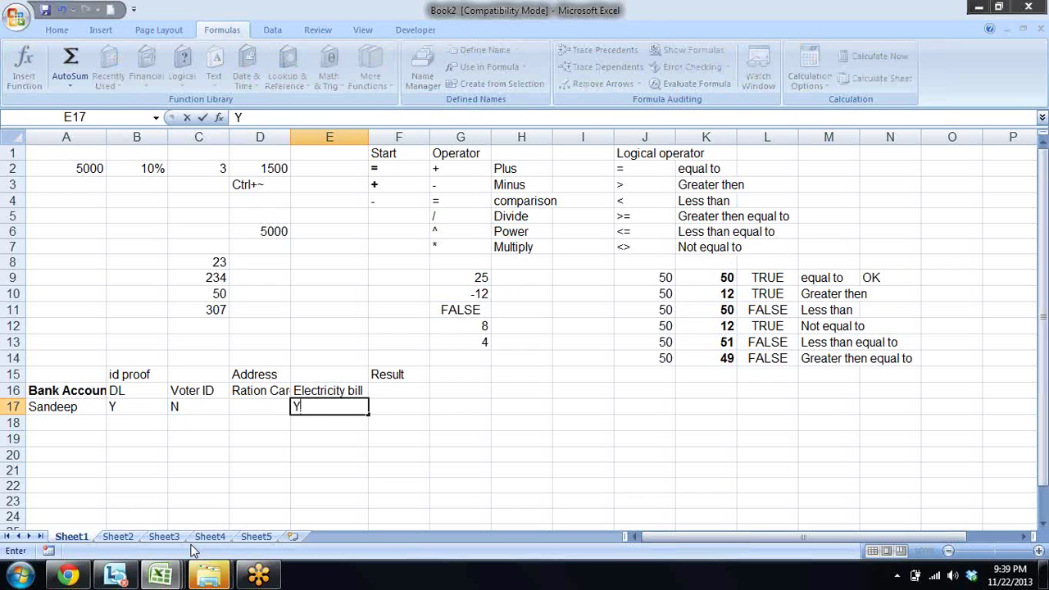
pyautogui.press('Left')
pyautogui.write('N')
pyautogui.press('Return')
pyautogui.press('Up')
# Step: Merge and centre 'id proof' across B15:C15 and make it bold
pyautogui.press('Up')
pyautogui.press('Left')
pyautogui.press('Left')
pyautogui.press('Up')
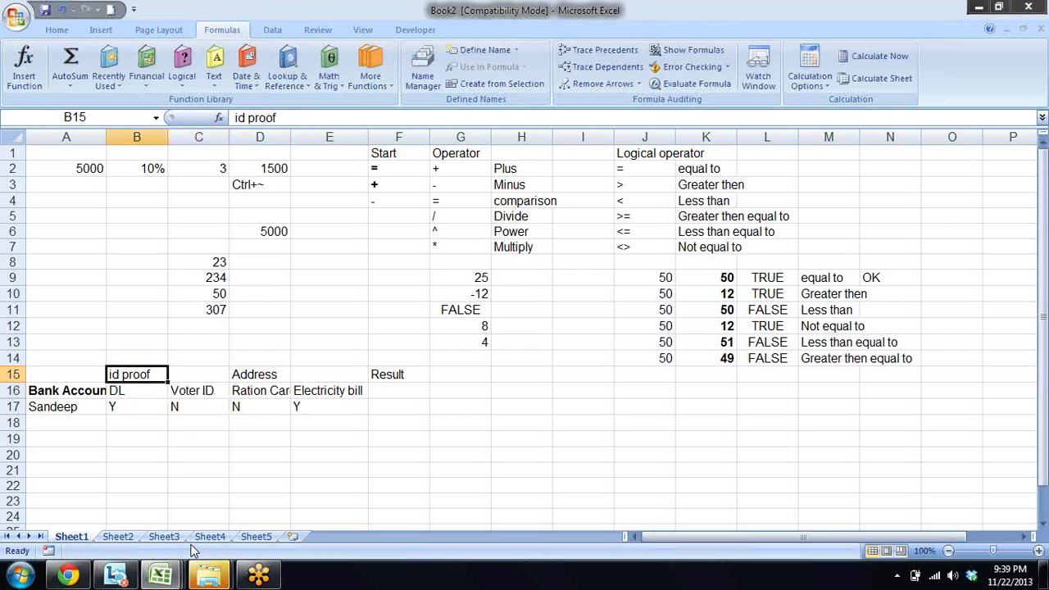
pyautogui.hotkey('shift', 'Right')
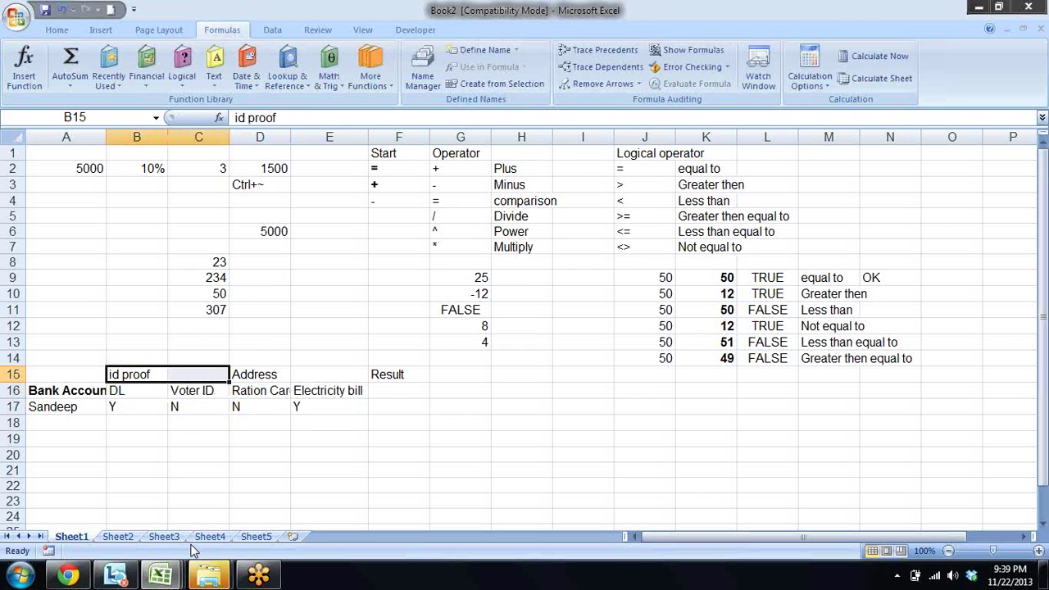
pyautogui.hotkey('alt', 'h')
pyautogui.press('m')
pyautogui.press('c')
pyautogui.hotkey('ctrl', 'b')
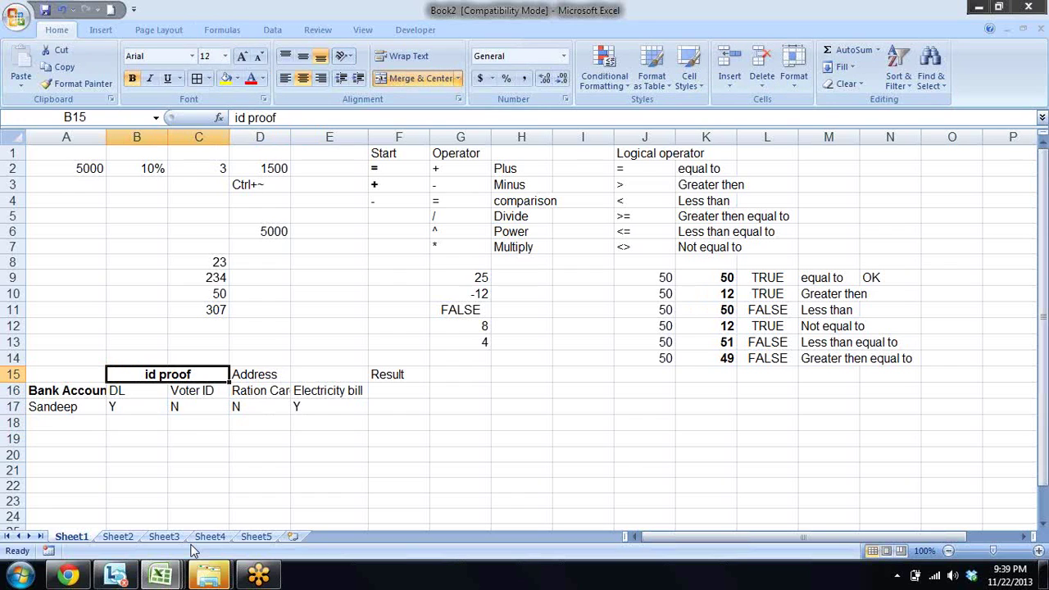
# Step: Merge and centre 'Address' across D15:E15
pyautogui.press('Right')
pyautogui.hotkey('shift', 'Right')
pyautogui.hotkey('alt', 'h')
pyautogui.press('m')
pyautogui.press('c')
# Step: Check the headings and row 17 entries across columns B to F, ending on Result
pyautogui.press('Down')
pyautogui.press('Down')
pyautogui.press('Left')
pyautogui.press('Left')
pyautogui.press('Up')
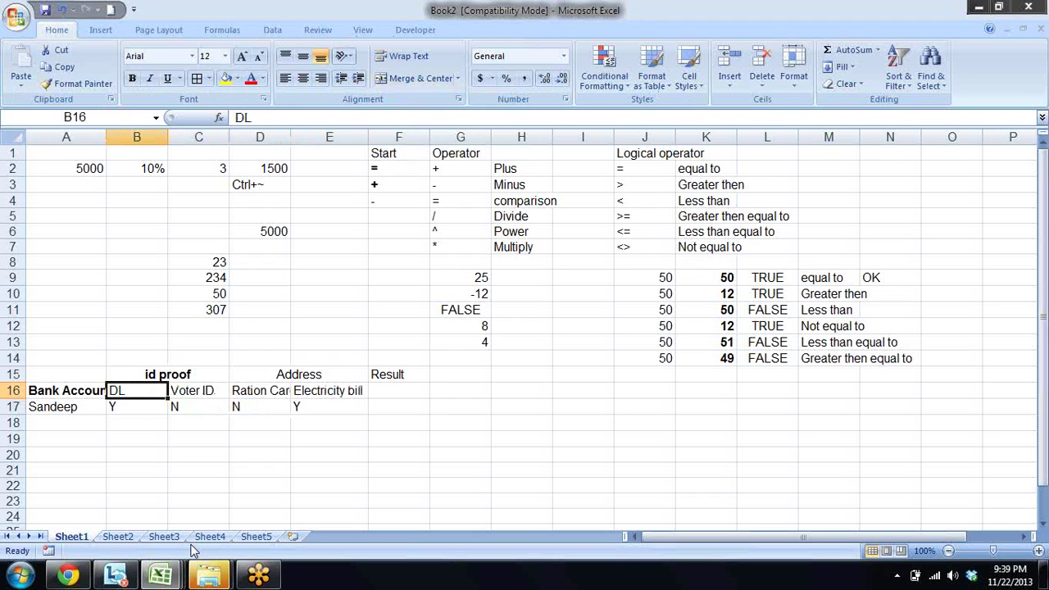
pyautogui.press('Right')
pyautogui.press('Right')
pyautogui.press('Left')
pyautogui.press('Left')
pyautogui.press('Right')
pyautogui.press('Down')
pyautogui.press('Right')
pyautogui.press('Up')
pyautogui.press('Right')
pyautogui.press('Right')
pyautogui.press('Left')
pyautogui.press('Left')
pyautogui.press('Down')
pyautogui.press('Right')
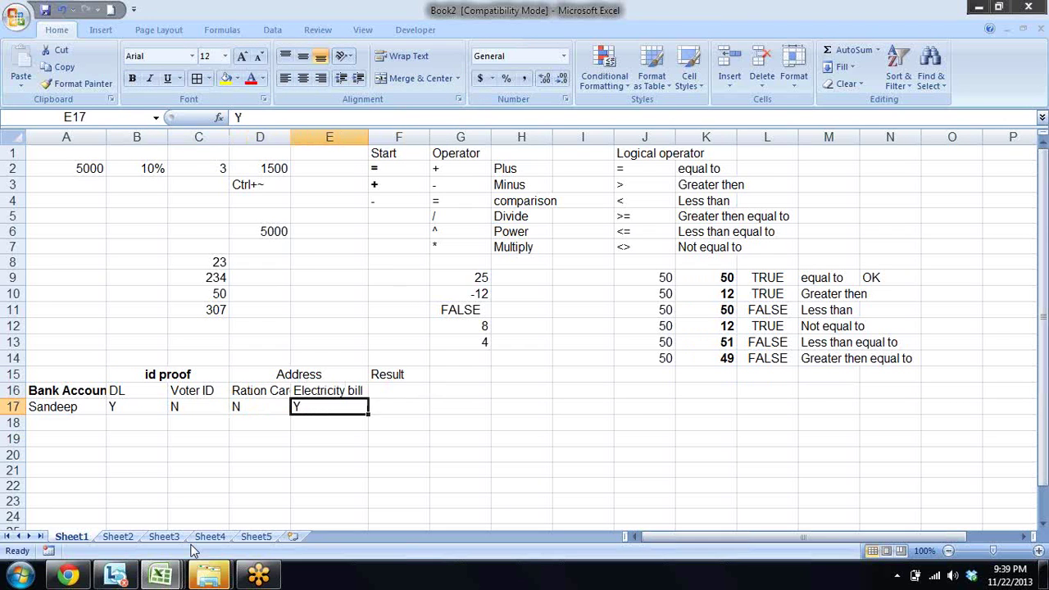
pyautogui.press('Right')
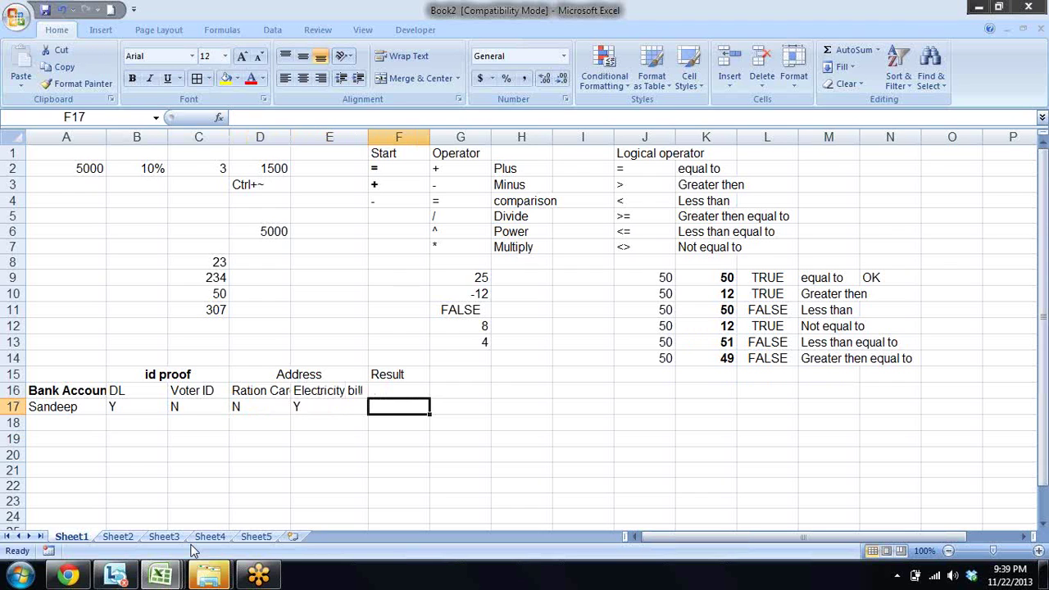
pyautogui.press('Up')
pyautogui.press('Up')
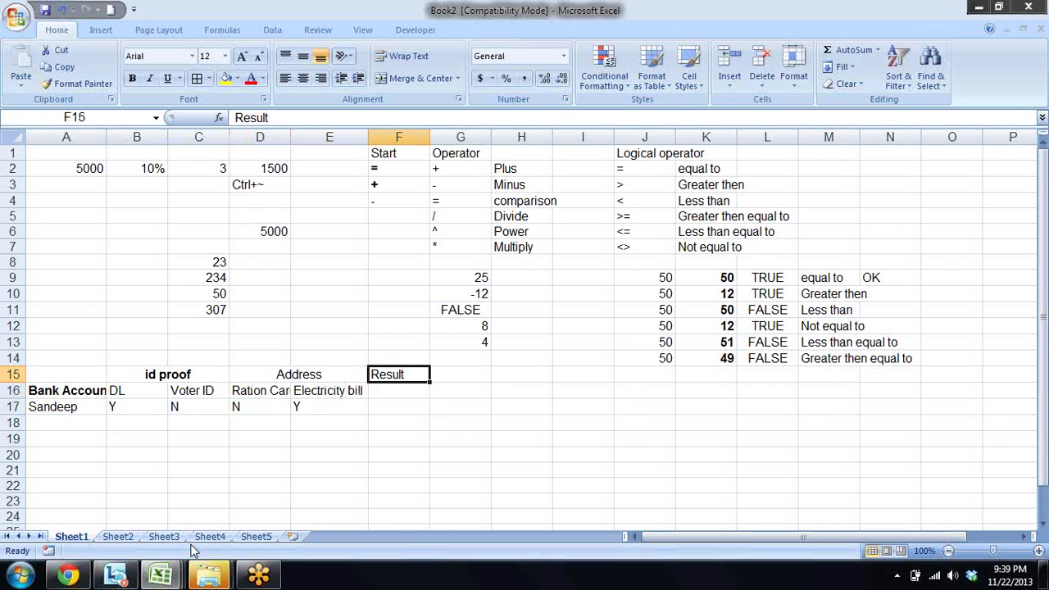
# Step: Move the Result heading from F15 down to F16
pyautogui.hotkey('ctrl', 'c')
pyautogui.hotkey('ctrl', 'Down')
pyautogui.hotkey('ctrl', 'Up')
pyautogui.press('Down')
pyautogui.press('Return')
pyautogui.press('Up')
pyautogui.press('Delete')
pyautogui.press('Down')
pyautogui.press('Down')
# Step: Abandon an IF formula in F17, then enter headings idp in G16 and adp in H16
pyautogui.write('=')
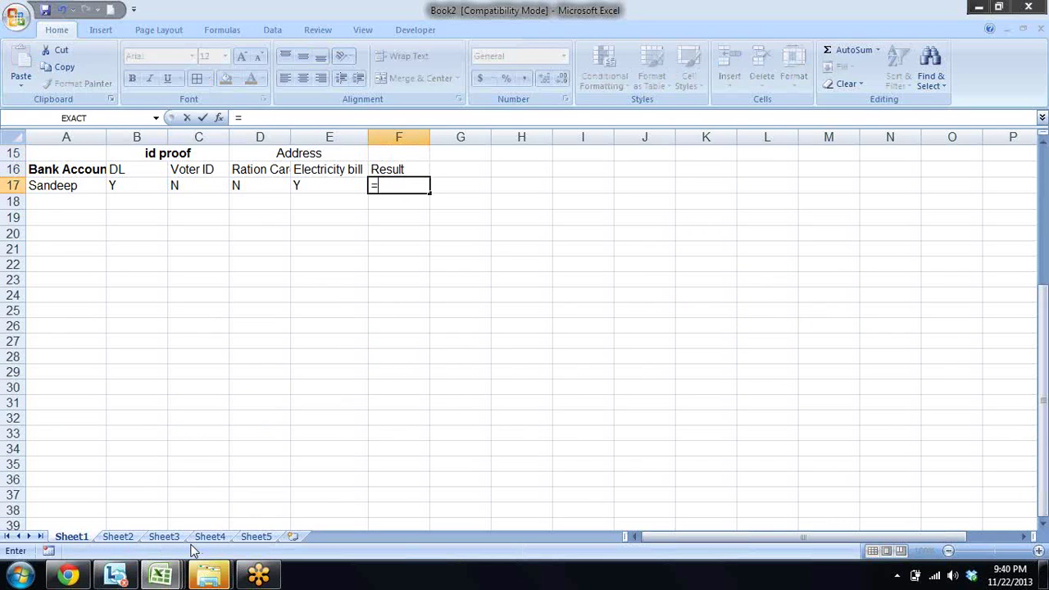
pyautogui.write('if')
pyautogui.press('Tab')
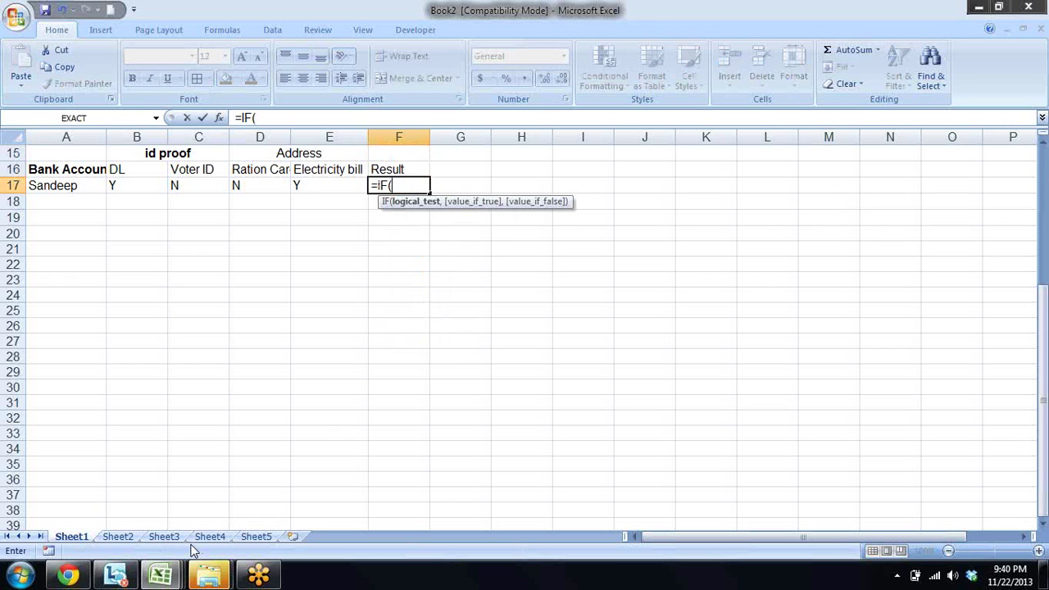
pyautogui.press('Escape')
pyautogui.press('Right')
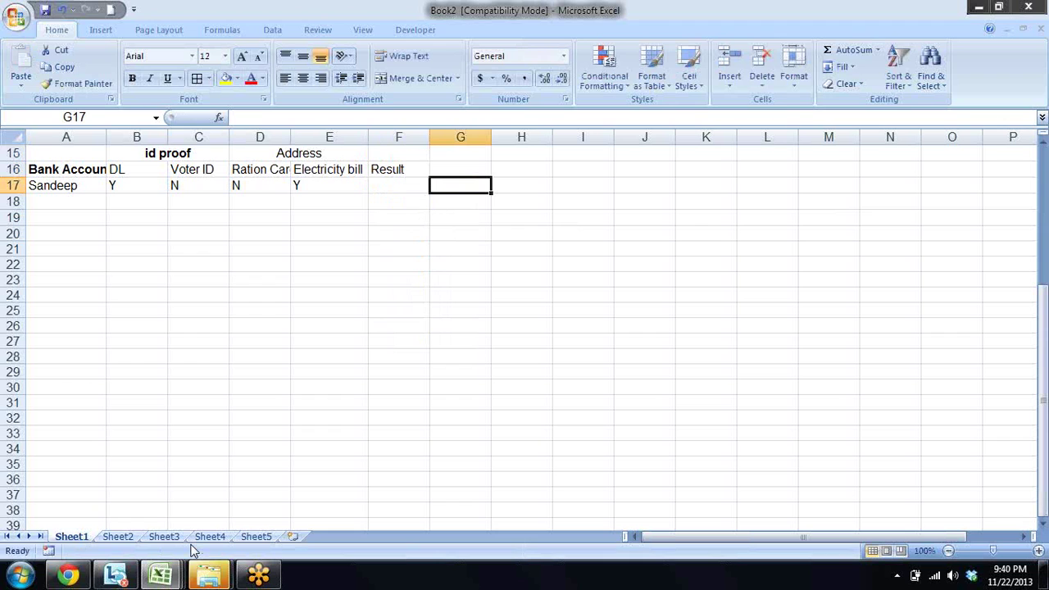
pyautogui.press('Up')
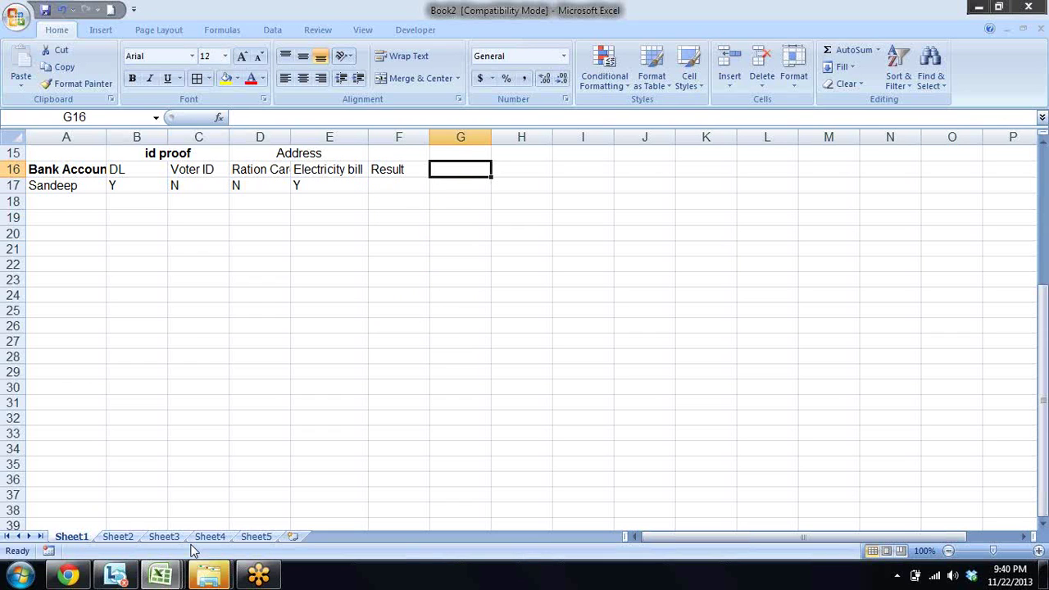
pyautogui.write('idp')
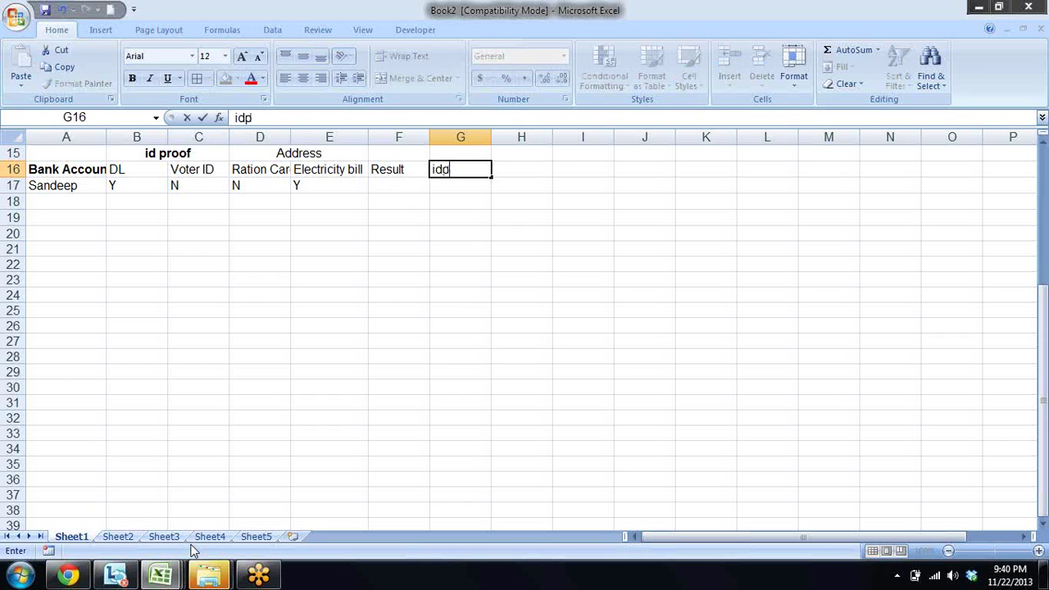
pyautogui.press('Right')
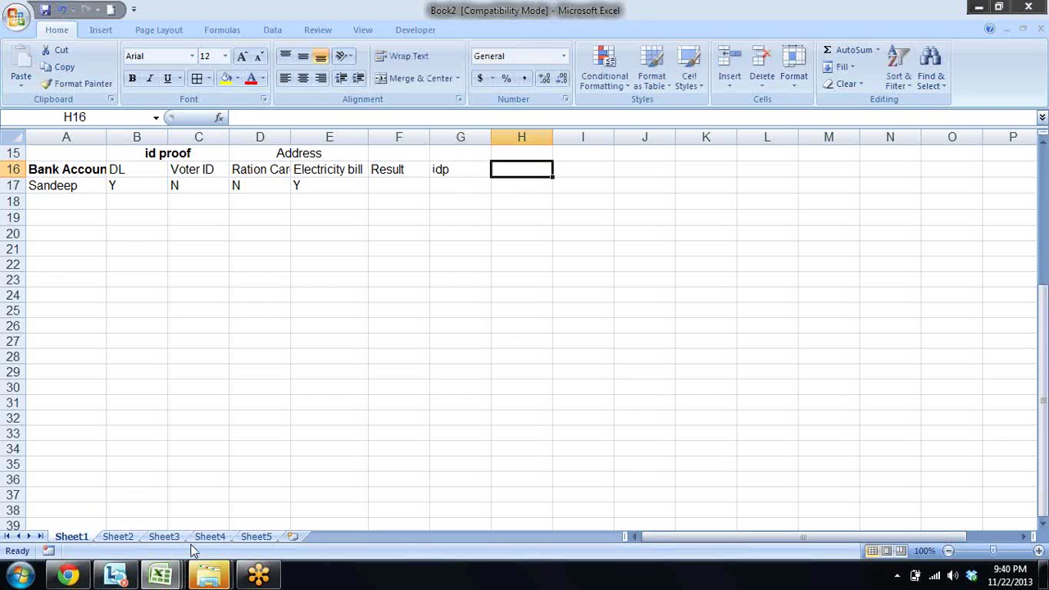
pyautogui.write('adp')
pyautogui.press('Return')
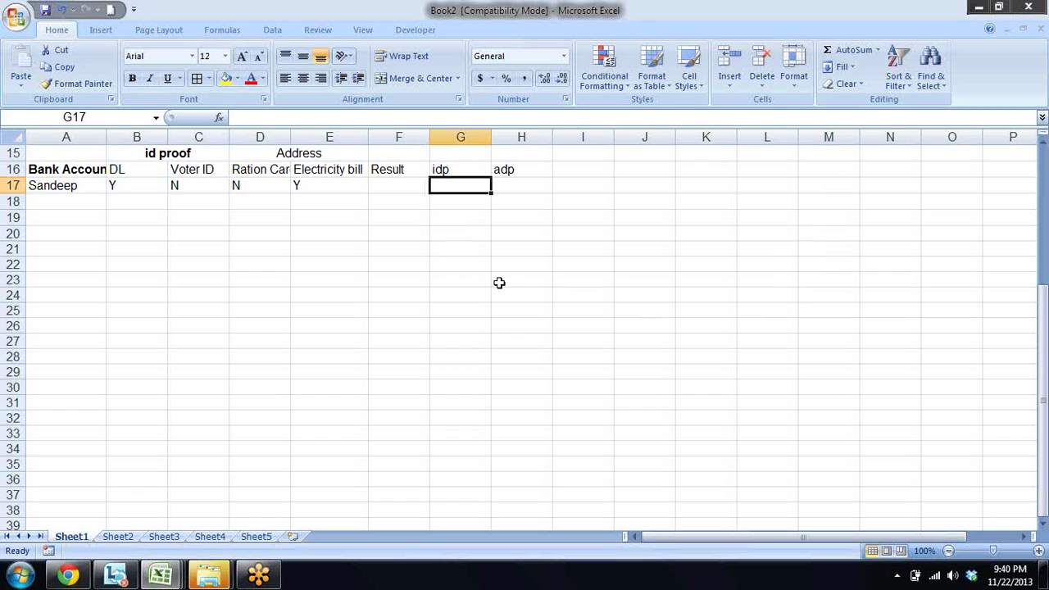
# Step: Enter =B17="Y" in G17 so it checks the DL entry and returns TRUE
pyautogui.write('=')
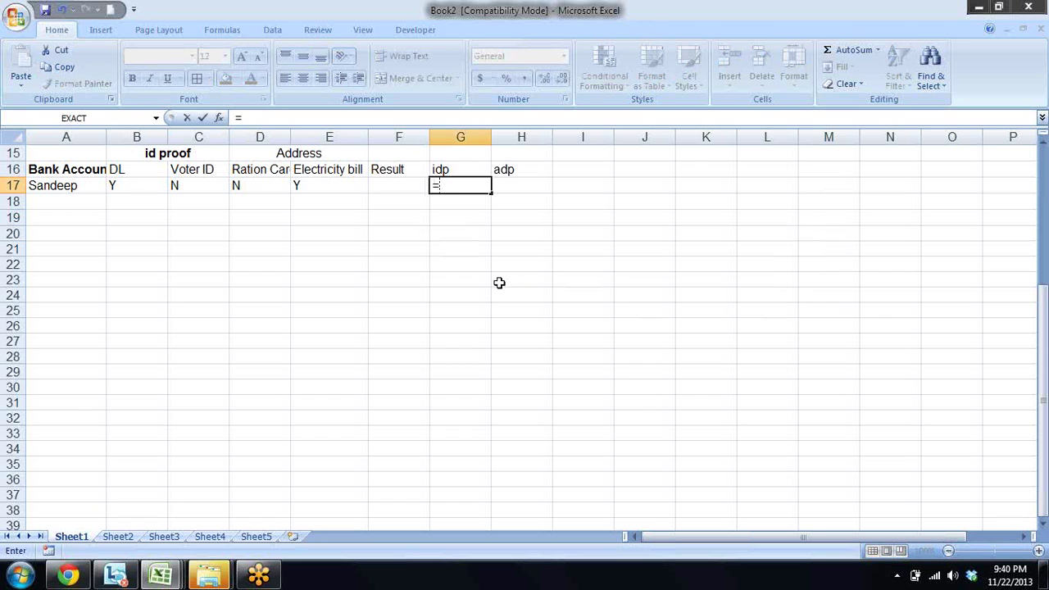
pyautogui.write('if')
pyautogui.press('Tab')
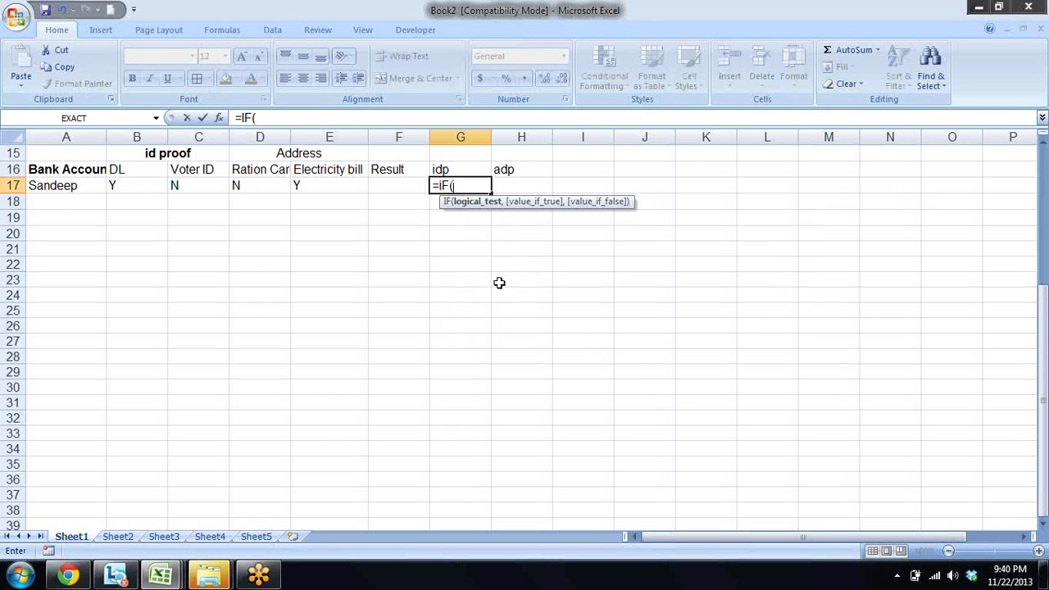
pyautogui.press('Left')
pyautogui.press('Left')
pyautogui.press('Left')
pyautogui.press('Left')
pyautogui.write('="Y')
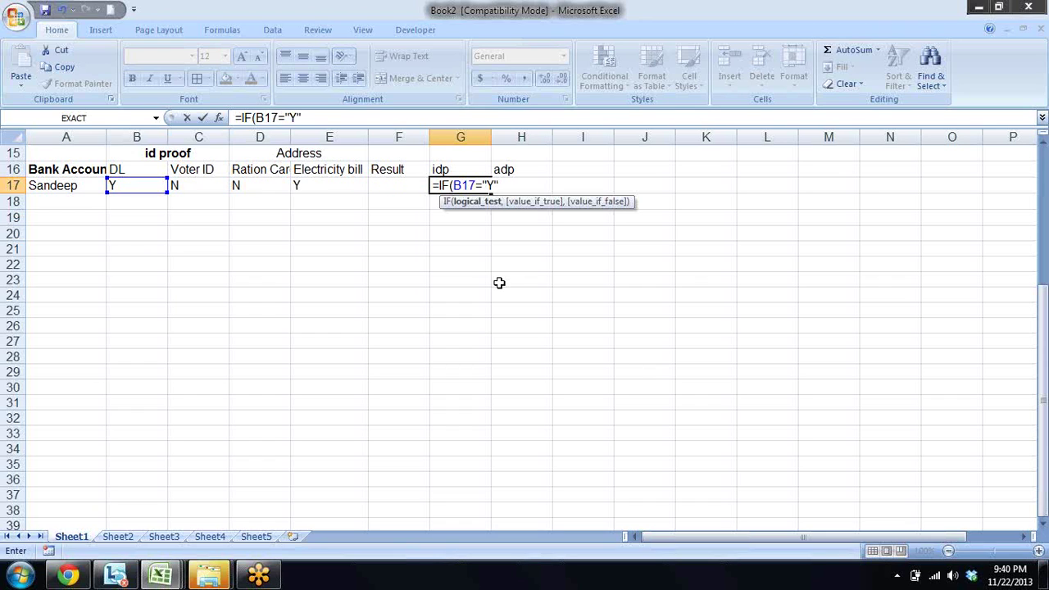
pyautogui.press('BackSpace')
pyautogui.press('BackSpace')
pyautogui.press('BackSpace')
pyautogui.press('BackSpace')
pyautogui.press('BackSpace')
pyautogui.press('BackSpace')
pyautogui.press('BackSpace')
pyautogui.press('BackSpace')
pyautogui.press('BackSpace')
pyautogui.press('BackSpace')
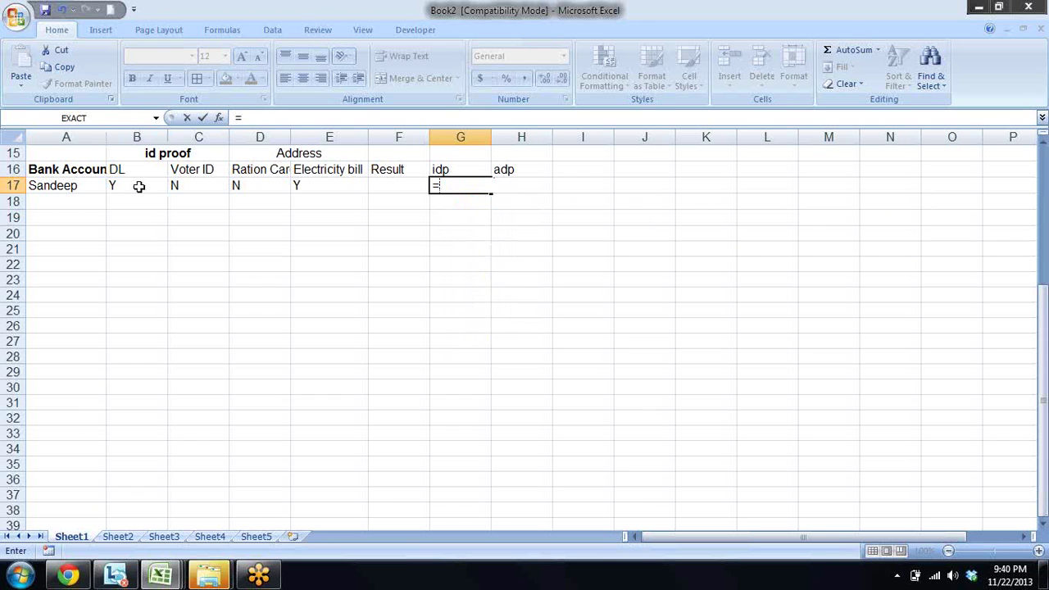
pyautogui.click(138, 185)
pyautogui.write('="')
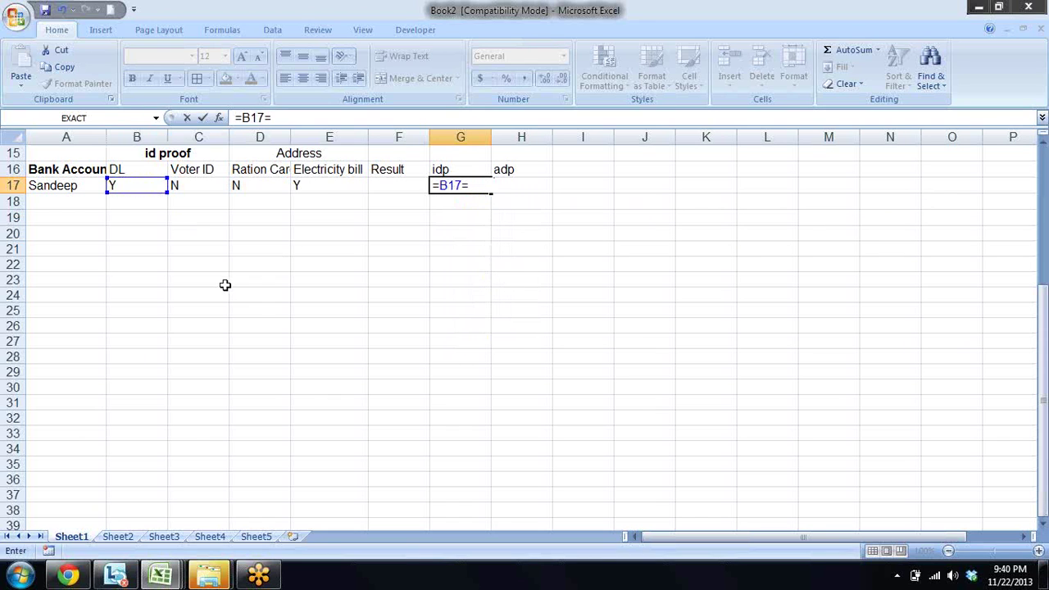
pyautogui.write('Y')
pyautogui.press('Return')
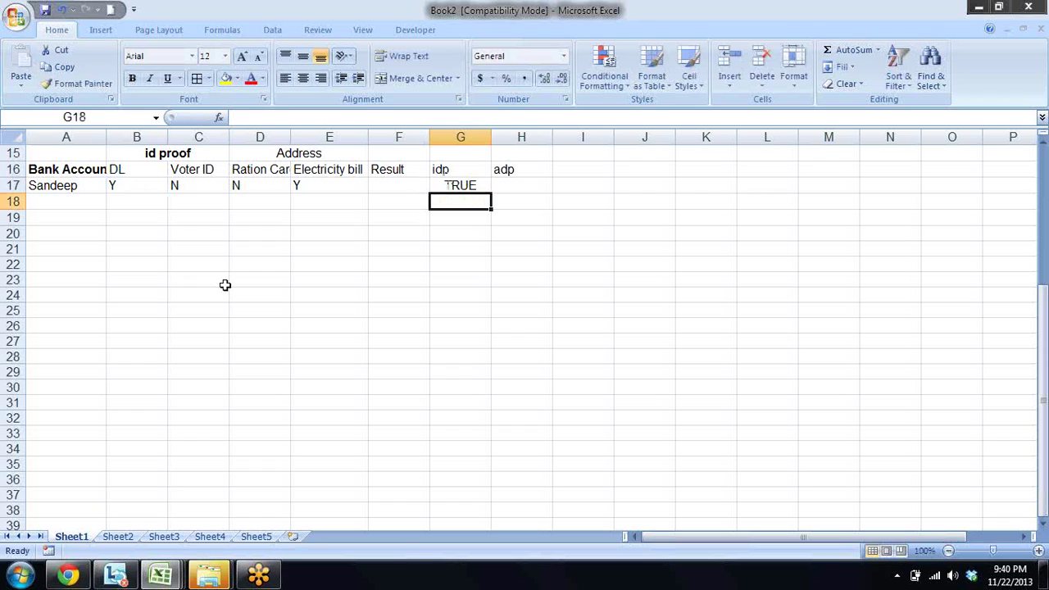
# Step: Relabel the helper headings so G16:J16 read idp, idp, adp, adp
pyautogui.press('Up')
pyautogui.press('Up')
pyautogui.press('Right')
pyautogui.press('Delete')
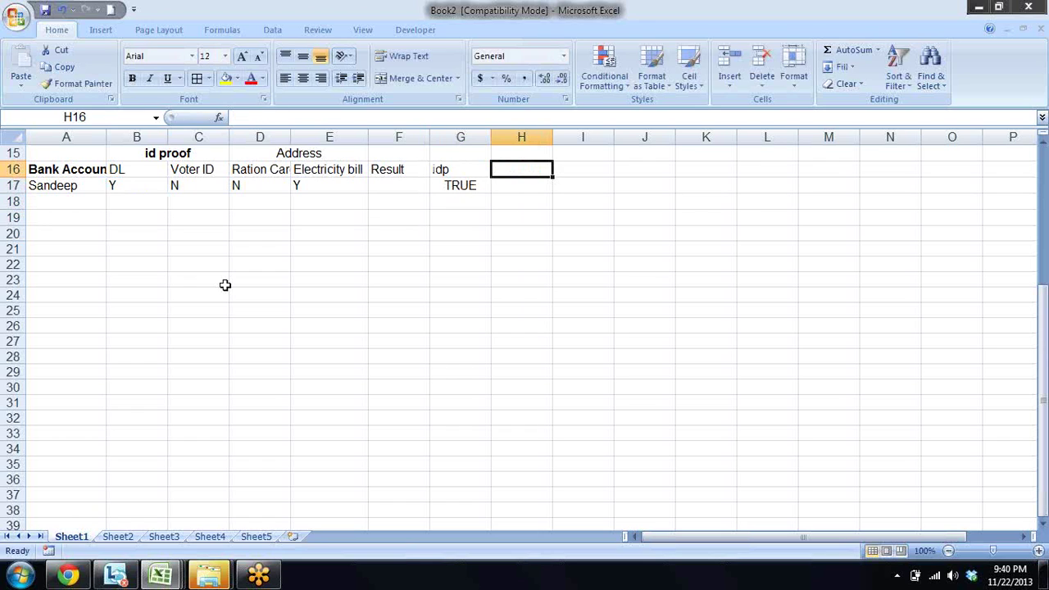
pyautogui.press('Left')
pyautogui.hotkey('ctrl', 'c')
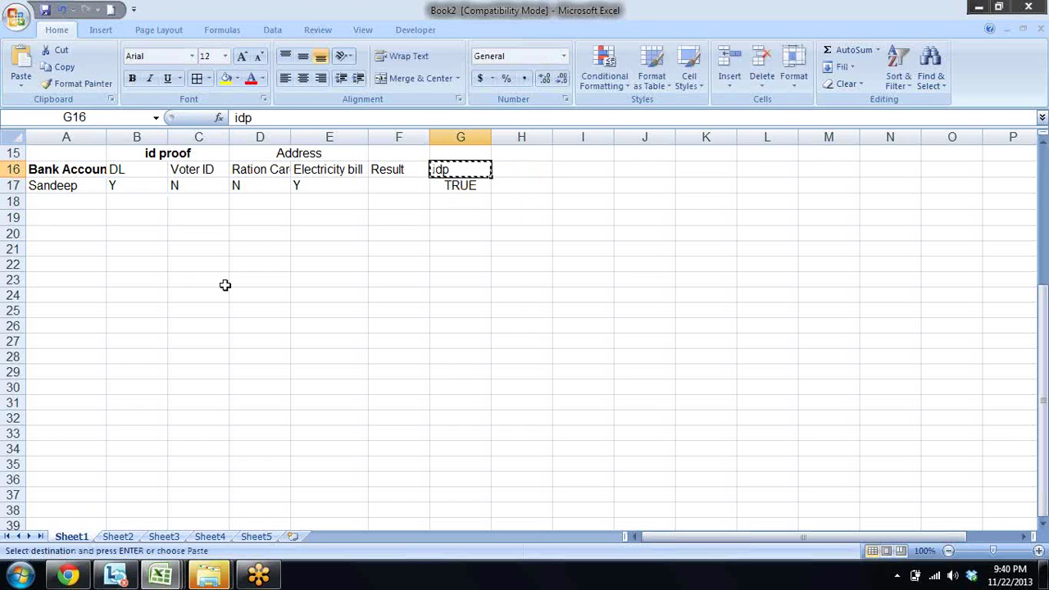
pyautogui.press('Right')
pyautogui.press('Return')
pyautogui.press('Right')
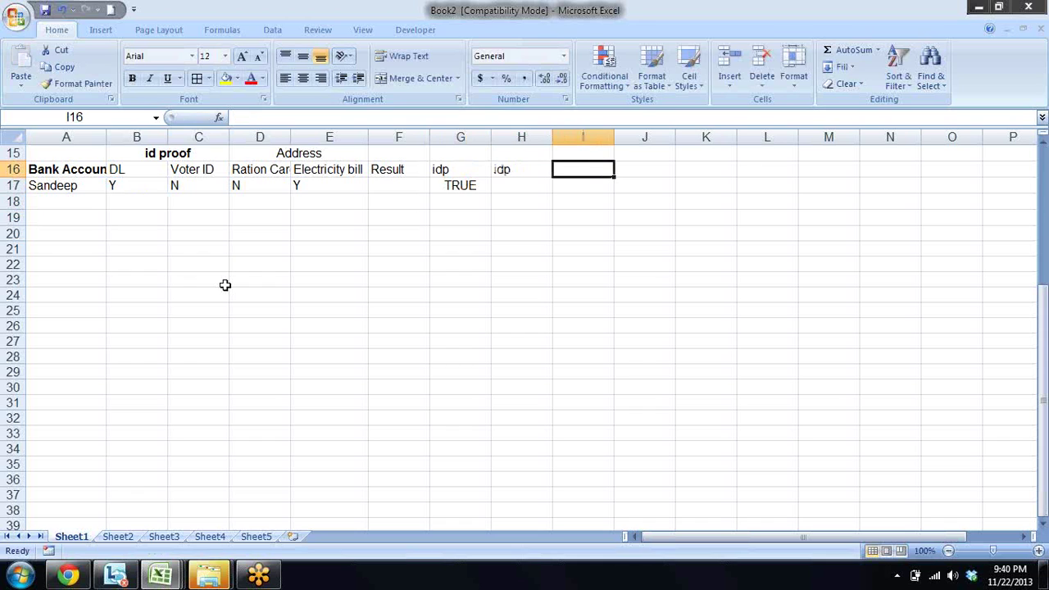
pyautogui.write('adp')
pyautogui.press('Right')
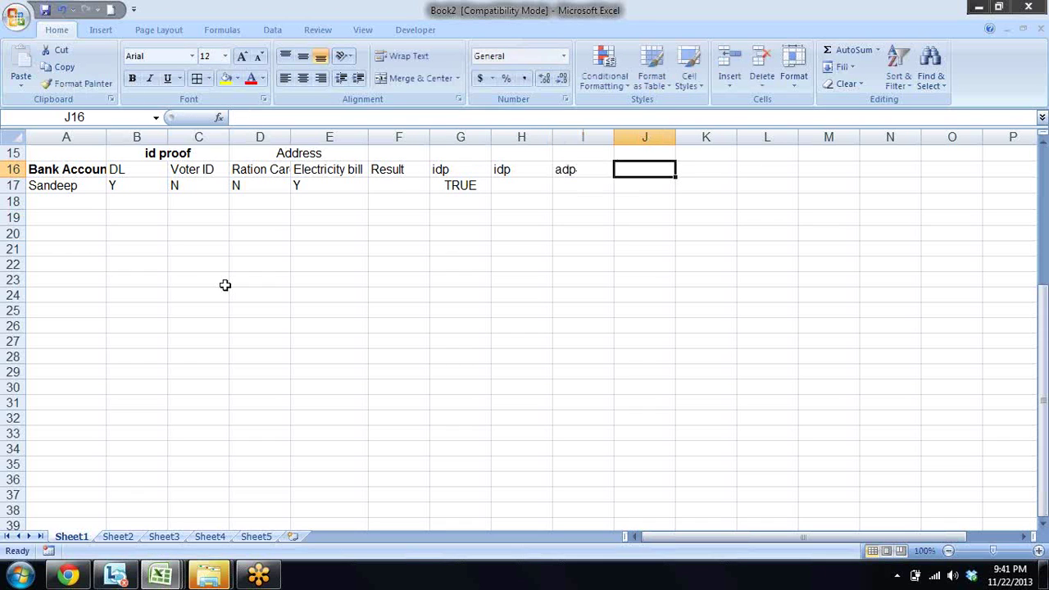
pyautogui.write('adp')
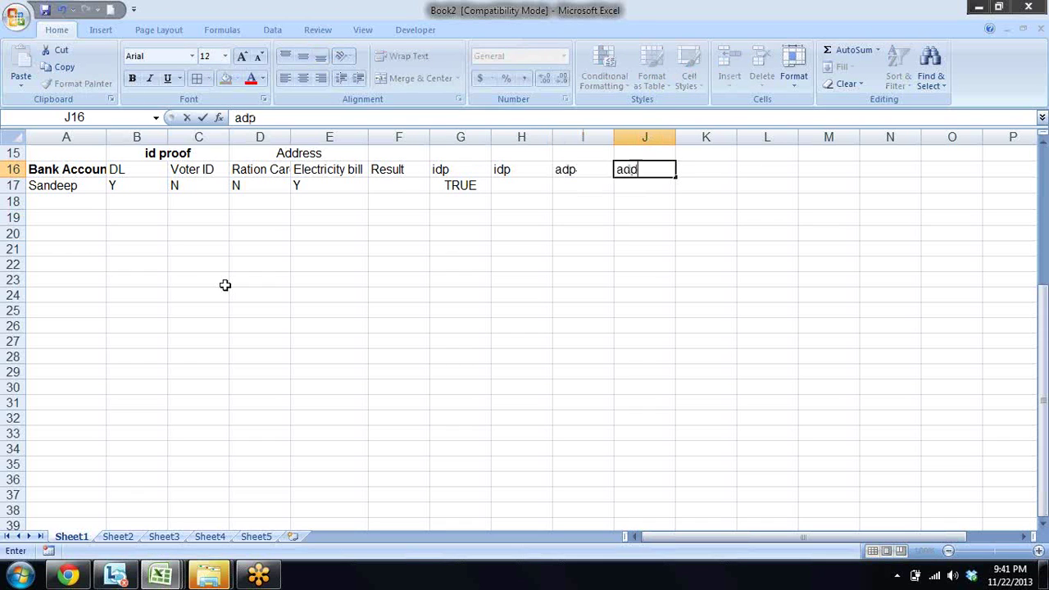
pyautogui.press('Return')
# Step: Begin a comparison formula in H17 under the second idp heading
pyautogui.press('Left')
pyautogui.press('Left')
pyautogui.press('Left')
pyautogui.press('Right')
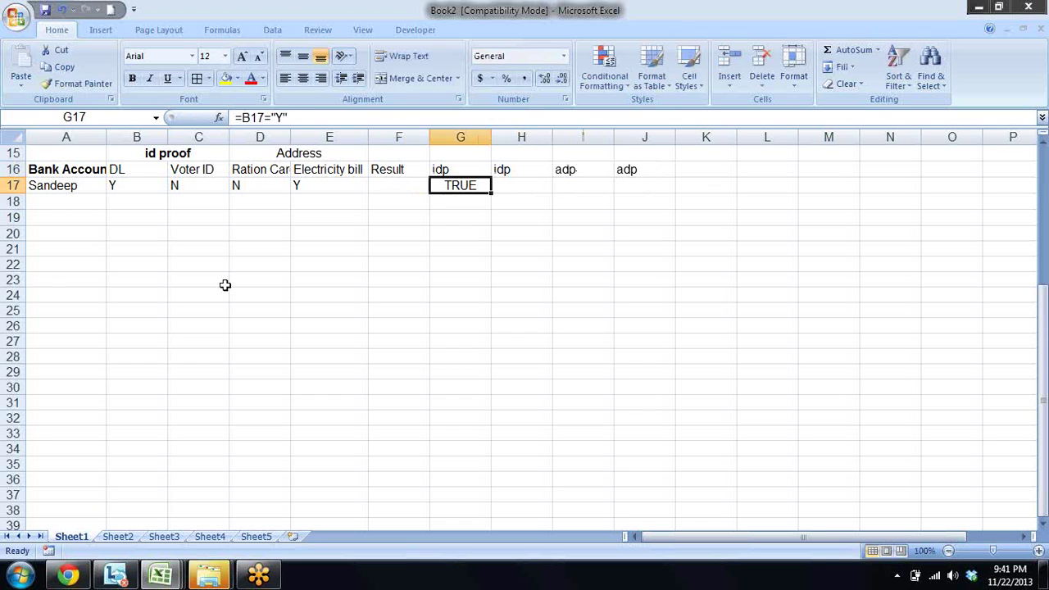
pyautogui.press('Right')
pyautogui.write('=')
pyautogui.press('Left')
pyautogui.press('Left')
pyautogui.press('Left')
pyautogui.press('Left')
pyautogui.press('Left')
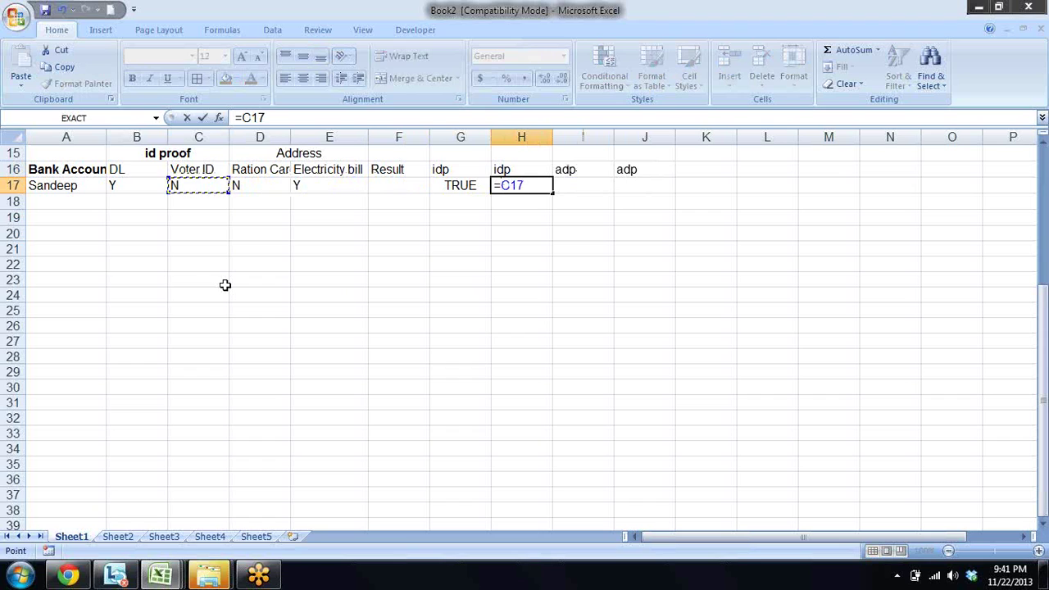
# Step: Complete H17 as =C17="Y", which returns FALSE
pyautogui.write('=')
pyautogui.write('Y')
pyautogui.press('Return')
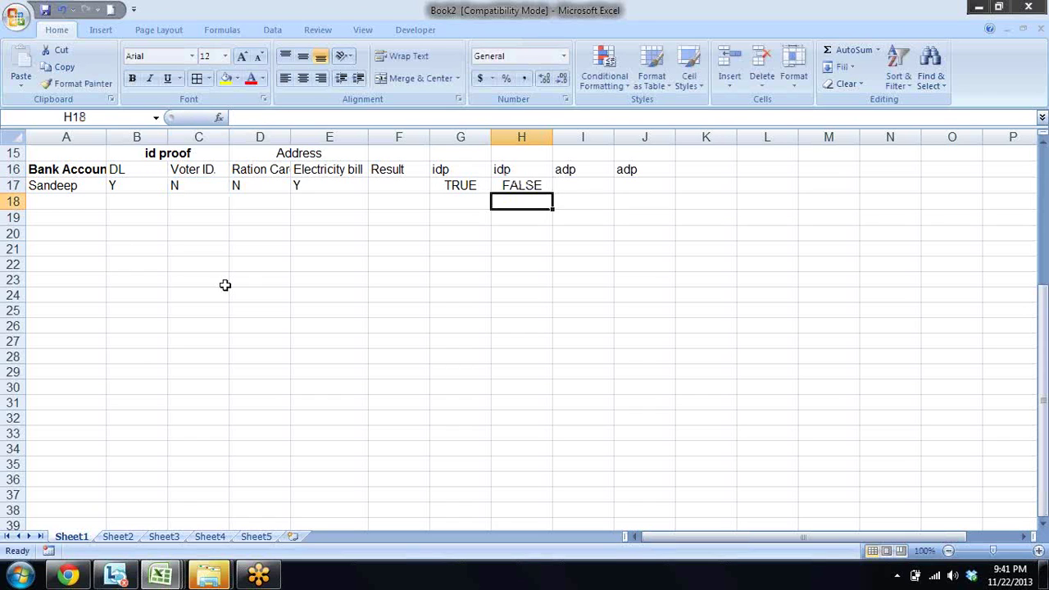
pyautogui.press('Up')
pyautogui.press('Right')
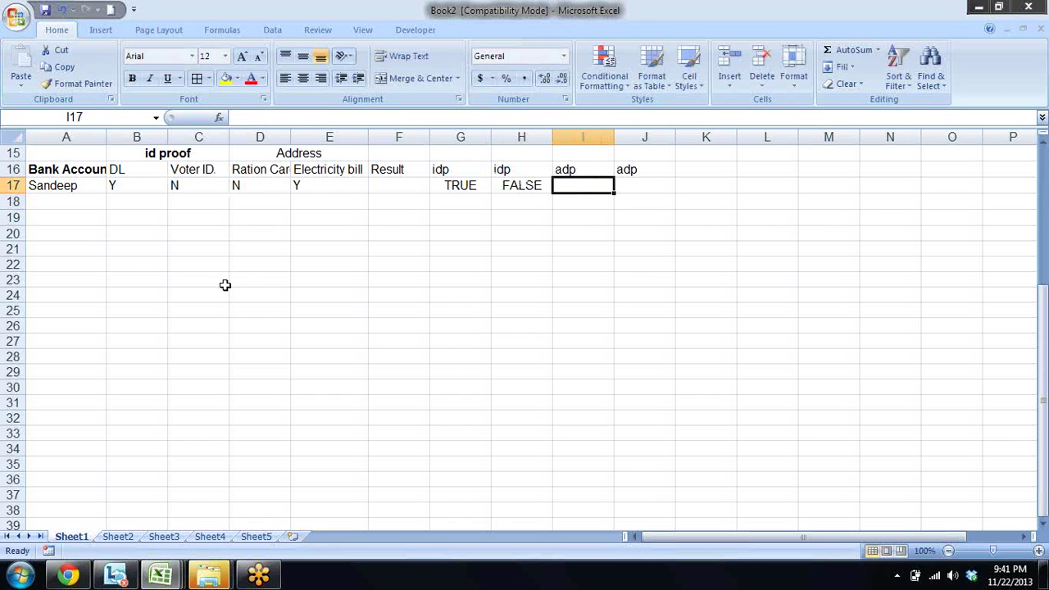
# Step: Fill H17's Y-check across I17:J17, giving FALSE and TRUE
pyautogui.write('=')
pyautogui.press('Left')
pyautogui.press('Left')
pyautogui.press('Left')
pyautogui.press('Left')
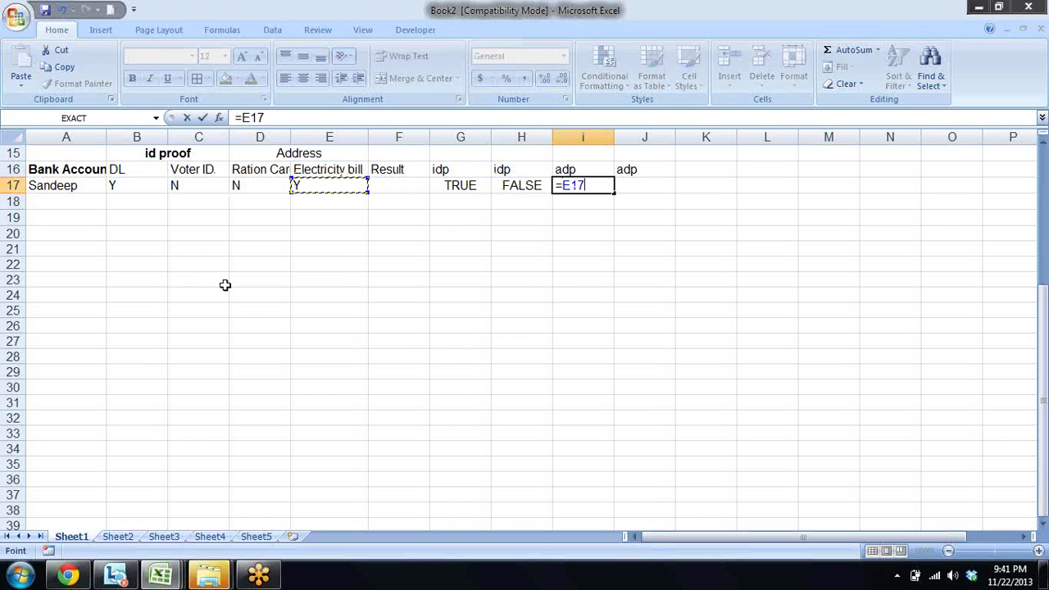
pyautogui.press('Escape')
pyautogui.press('Left')
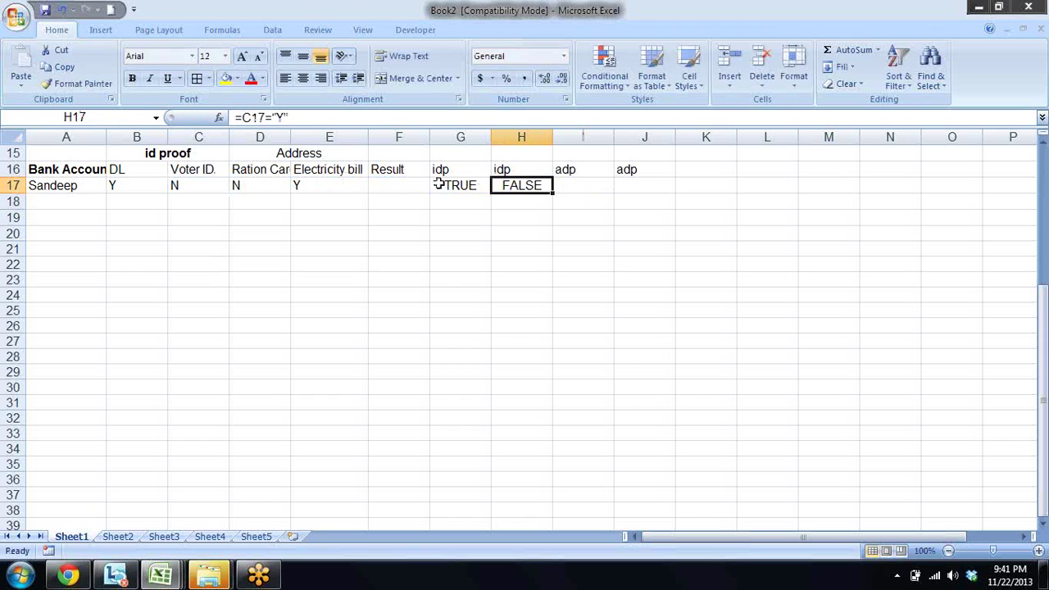
pyautogui.moveTo(554, 190); pyautogui.dragTo(664, 203)
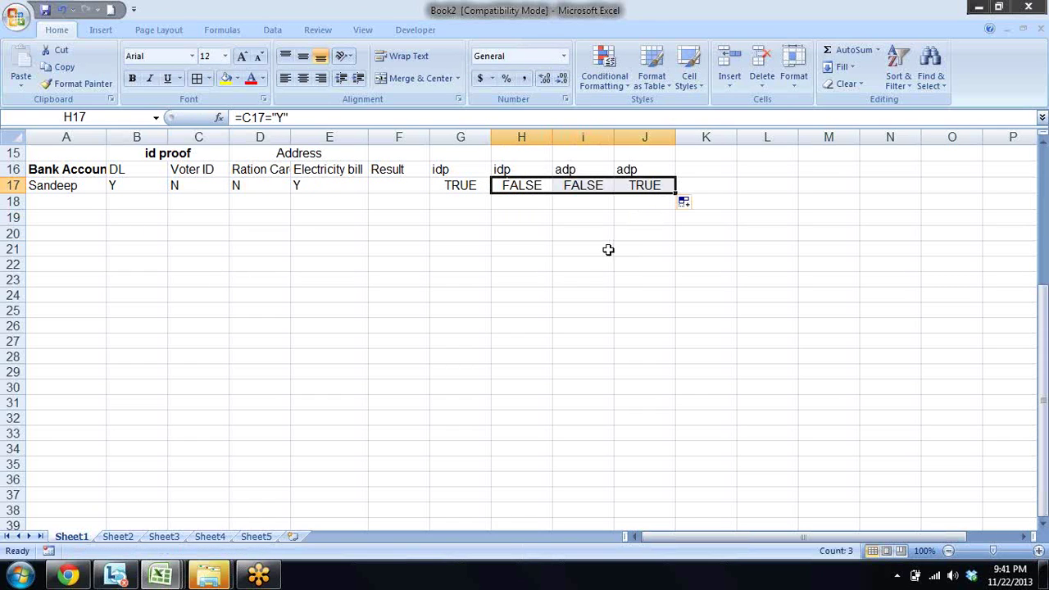
pyautogui.click(608, 250)
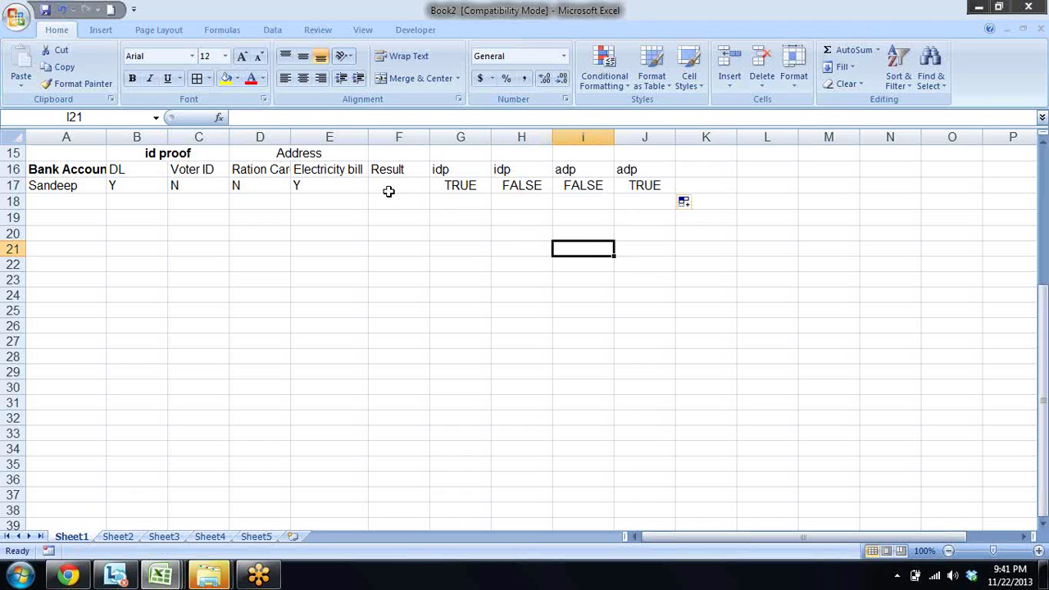
pyautogui.click(389, 190)
pyautogui.press('Right')
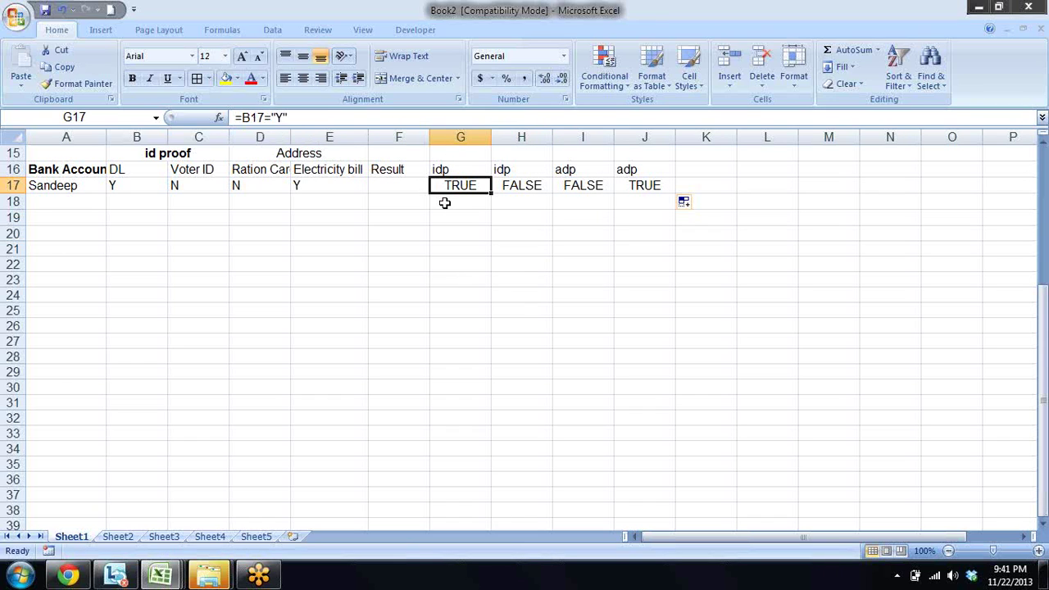
# Step: Review the G17 and H17 formulas without changing them
pyautogui.press('F2')
pyautogui.press('Return')
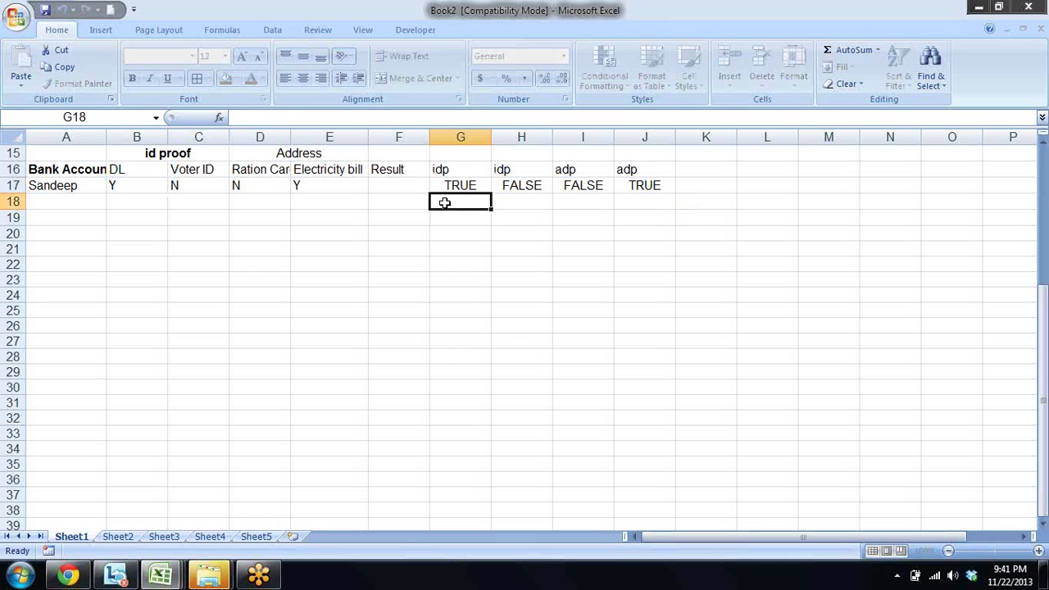
pyautogui.press('Up')
pyautogui.press('Right')
pyautogui.press('F2')
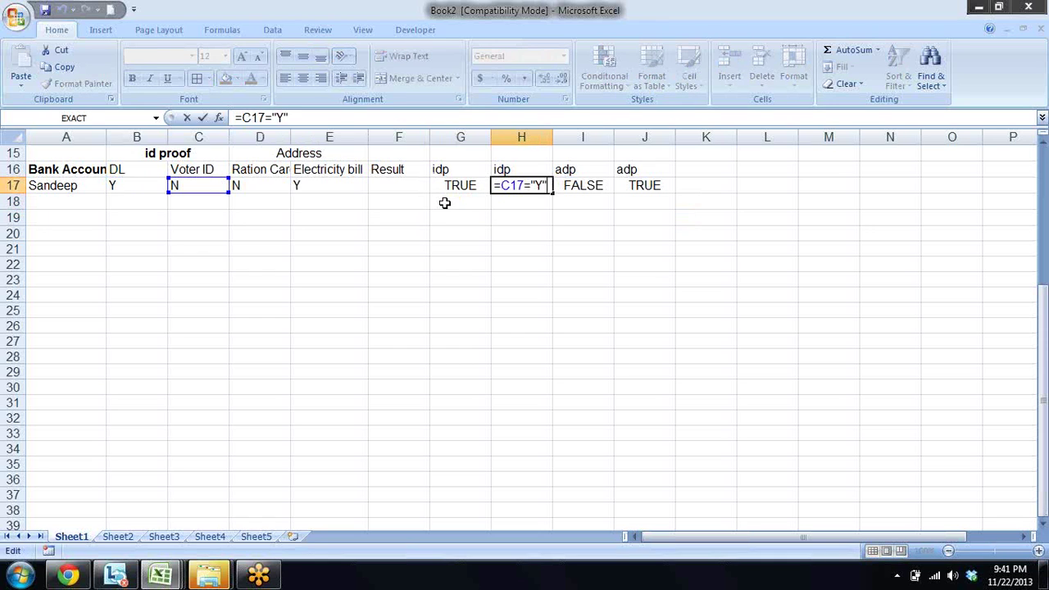
pyautogui.press('Return')
pyautogui.press('Up')
pyautogui.press('Down')
pyautogui.press('Down')
pyautogui.press('Down')
pyautogui.press('Left')
pyautogui.press('Left')
pyautogui.press('Left')
pyautogui.press('Left')
pyautogui.press('Left')
pyautogui.press('Left')
pyautogui.press('Up')
# Step: Fill B19:E19 with 1, 2, 3, 4, abandoning an early formula in G22
pyautogui.write('1')
pyautogui.press('Tab')
pyautogui.write('2\t3')
pyautogui.press('Tab')
pyautogui.write('4')
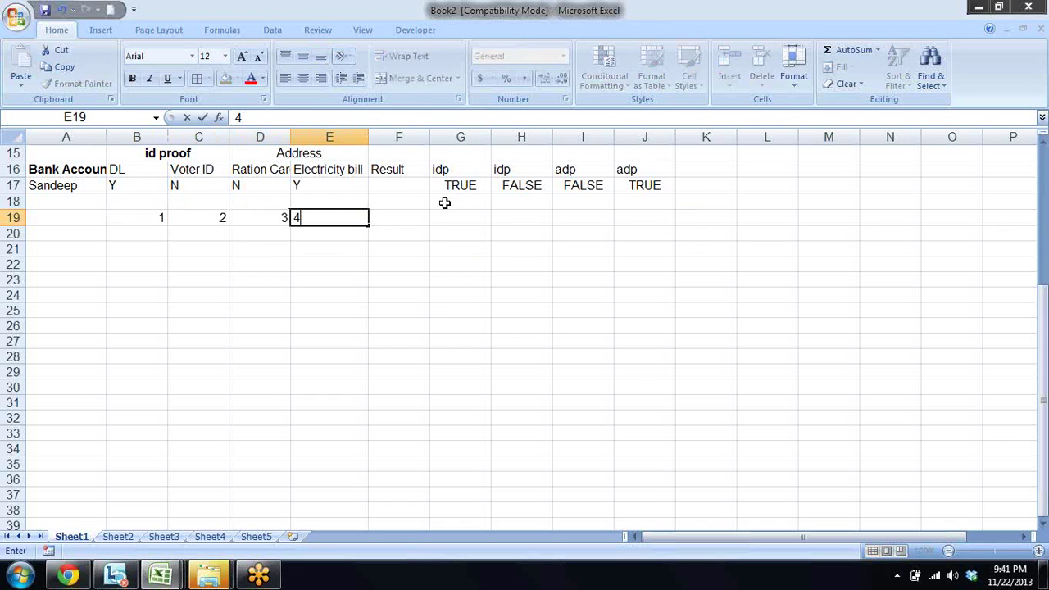
pyautogui.press('Down')
pyautogui.press('Right')
pyautogui.press('Right')
pyautogui.press('Down')
pyautogui.press('Down')
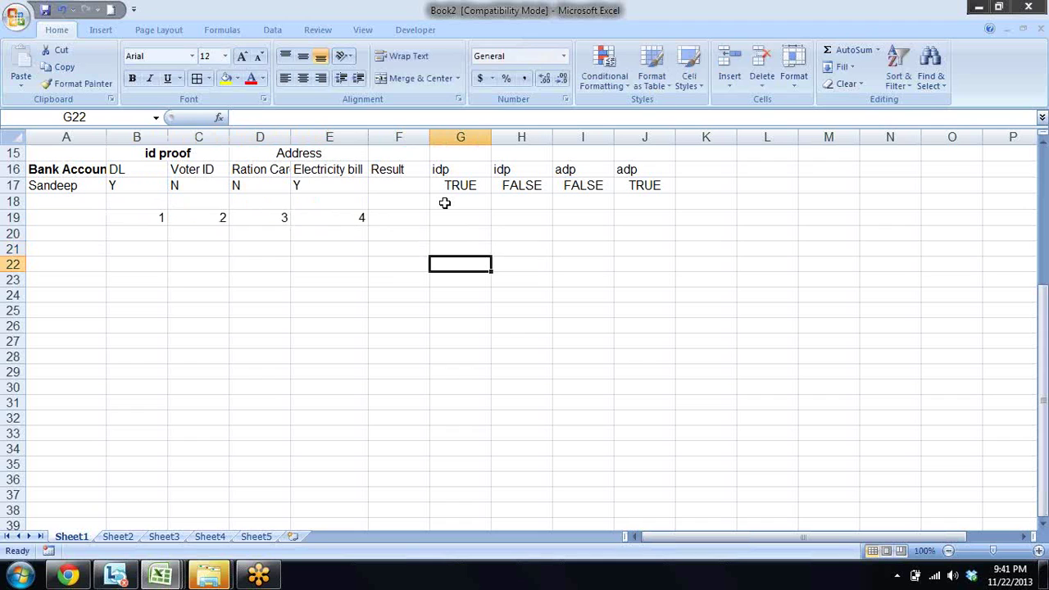
pyautogui.write('=')
pyautogui.press('Left')
pyautogui.press('Left')
pyautogui.press('Left')
pyautogui.press('Left')
pyautogui.press('Left')
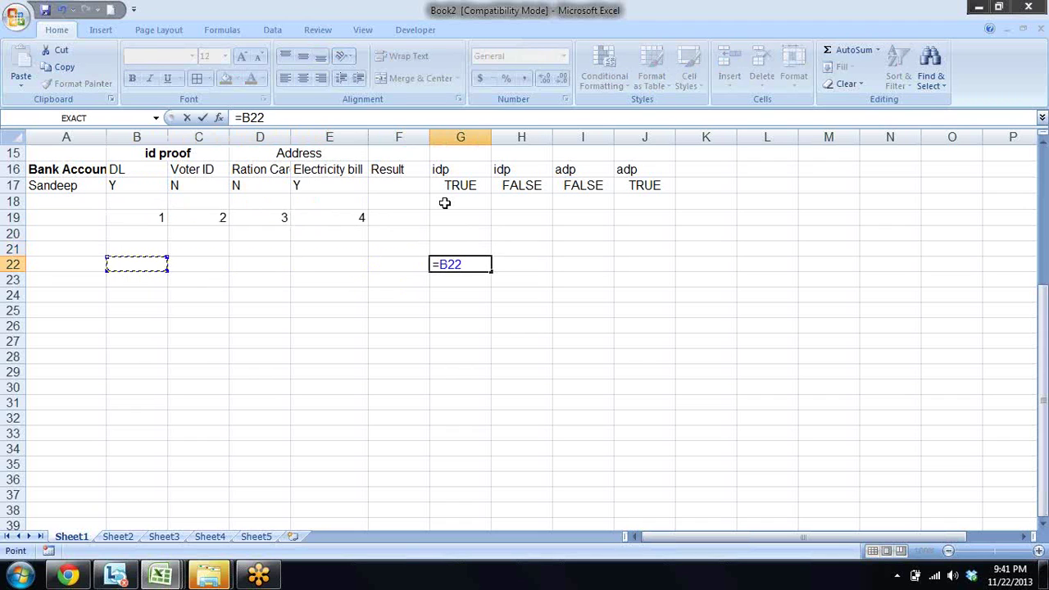
pyautogui.press('Escape')
pyautogui.press('Up')
# Step: Fill B20:E20 with 6, 7, 8, 9
pyautogui.press('Left')
pyautogui.press('Left')
pyautogui.press('Left')
pyautogui.press('Left')
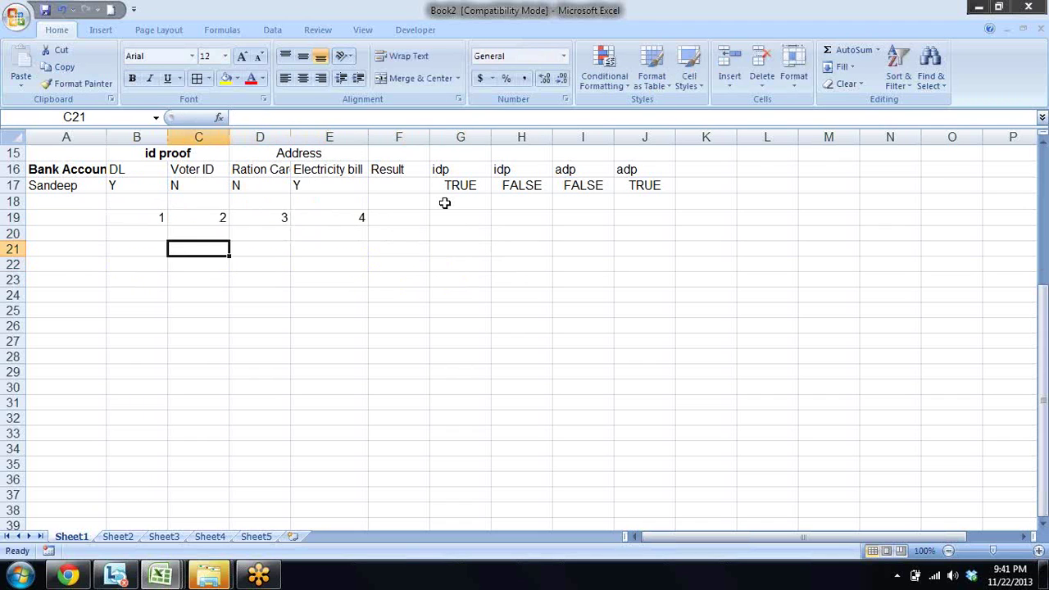
pyautogui.press('Up')
pyautogui.press('Left')
pyautogui.write('67')
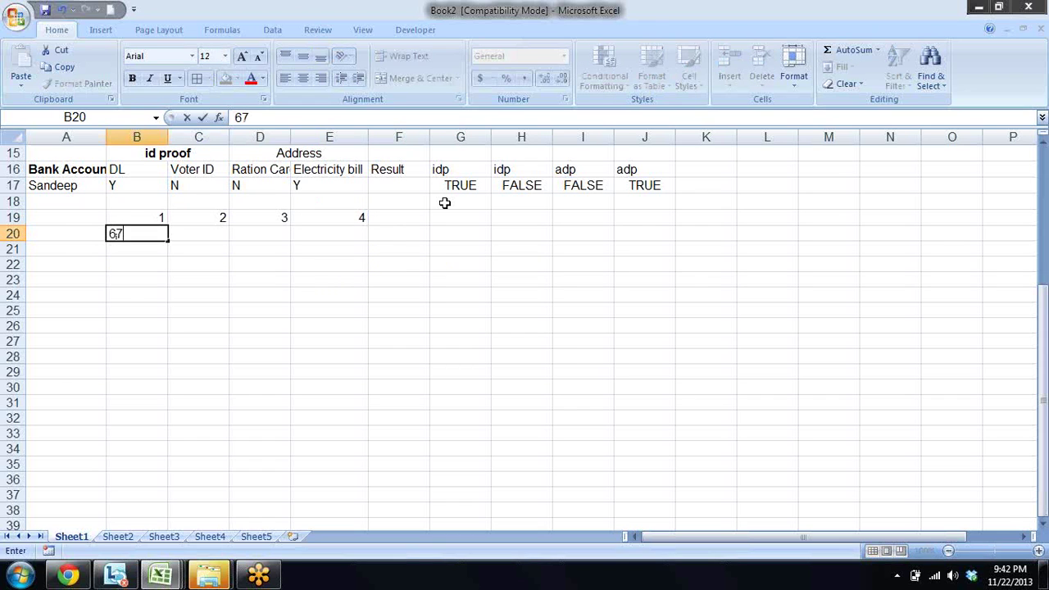
pyautogui.press('Tab')
pyautogui.write('7')
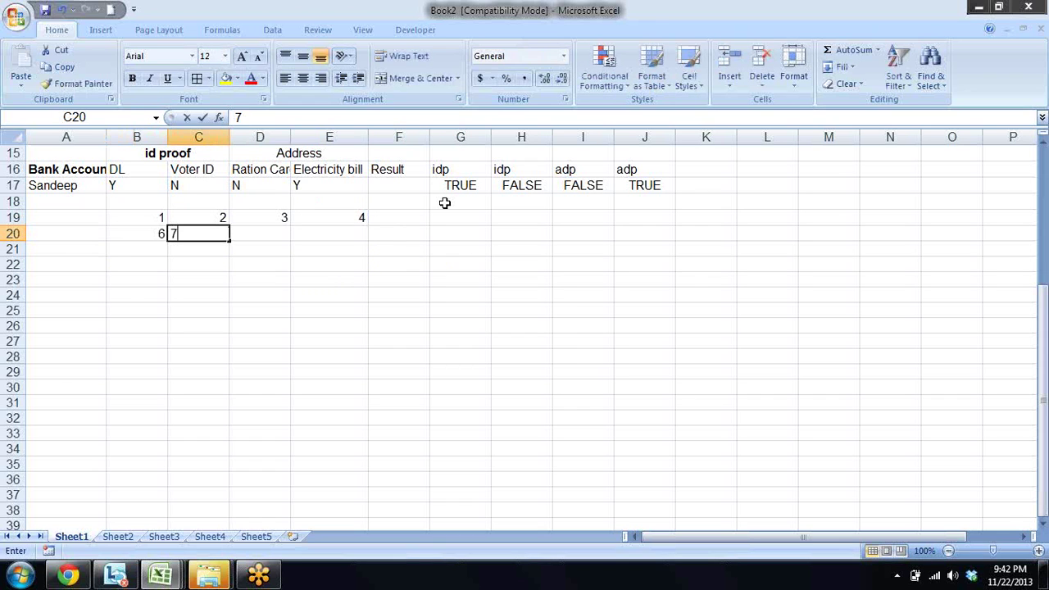
pyautogui.press('Tab')
pyautogui.write('8')
pyautogui.press('Tab')
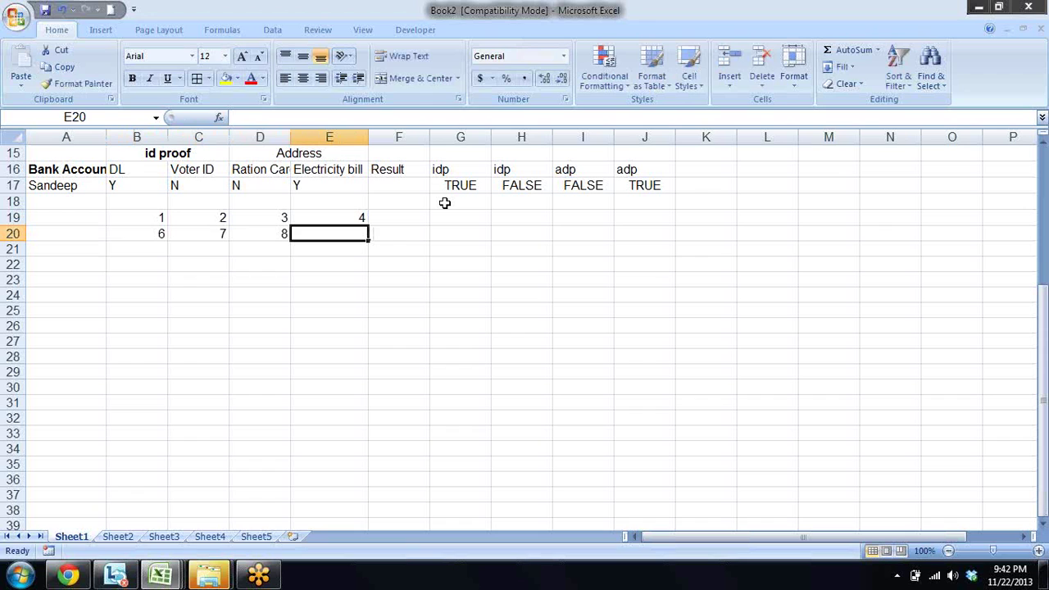
pyautogui.write('9')
pyautogui.press('Return')
# Step: Fill B21:E21 with 10, 11, 12, 13
pyautogui.press('Left')
pyautogui.press('Left')
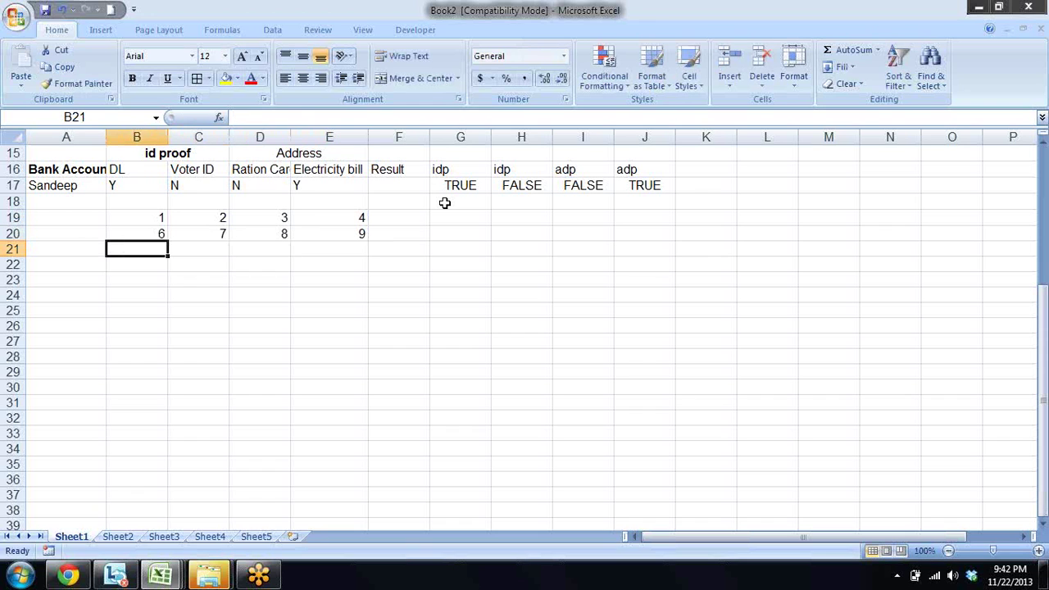
pyautogui.write('10')
pyautogui.press('Tab')
pyautogui.write('11')
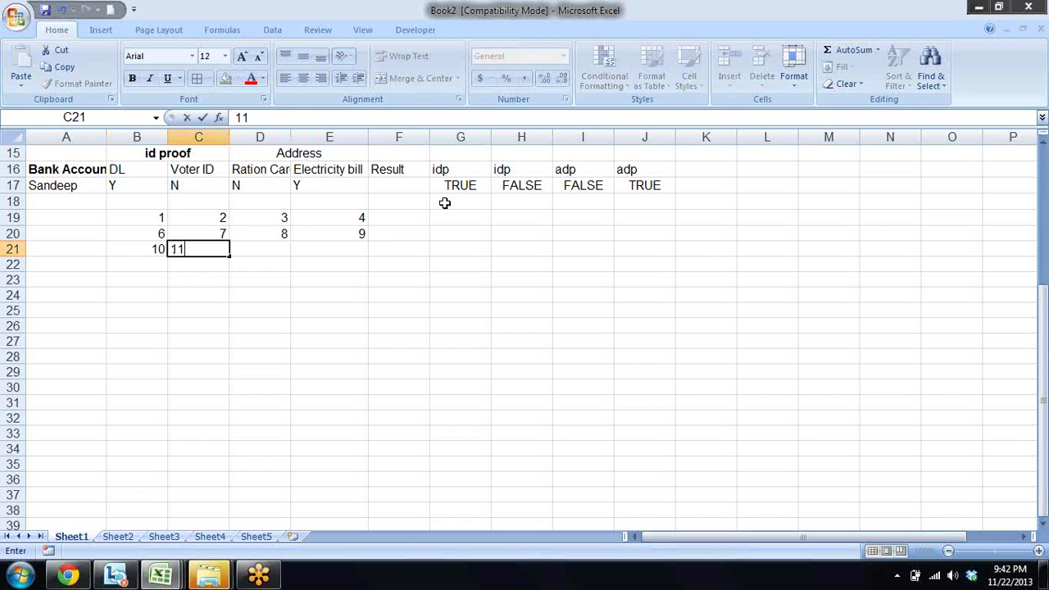
pyautogui.press('Tab')
pyautogui.write('12')
pyautogui.press('Tab')
pyautogui.write('13')
pyautogui.press('Return')
# Step: Start a reference formula in G22 pointing into the grid
pyautogui.press('Up')
pyautogui.press('Up')
pyautogui.press('Up')
pyautogui.press('Right')
pyautogui.press('Right')
pyautogui.press('Right')
pyautogui.press('Down')
pyautogui.press('Down')
pyautogui.press('Down')
pyautogui.press('Left')
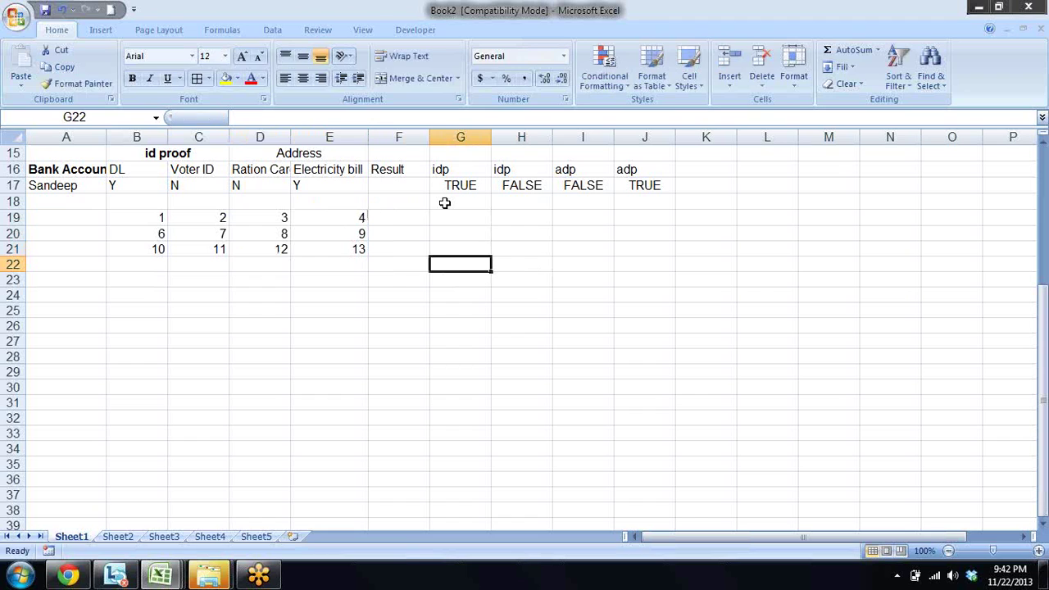
pyautogui.write('=')
pyautogui.press('Left')
pyautogui.press('Left')
pyautogui.press('Left')
pyautogui.press('Left')
pyautogui.press('Left')
# Step: Enter =B19 in G22 and fill it across to J22 to show 1–4
pyautogui.press('Up')
pyautogui.press('Up')
pyautogui.press('Up')
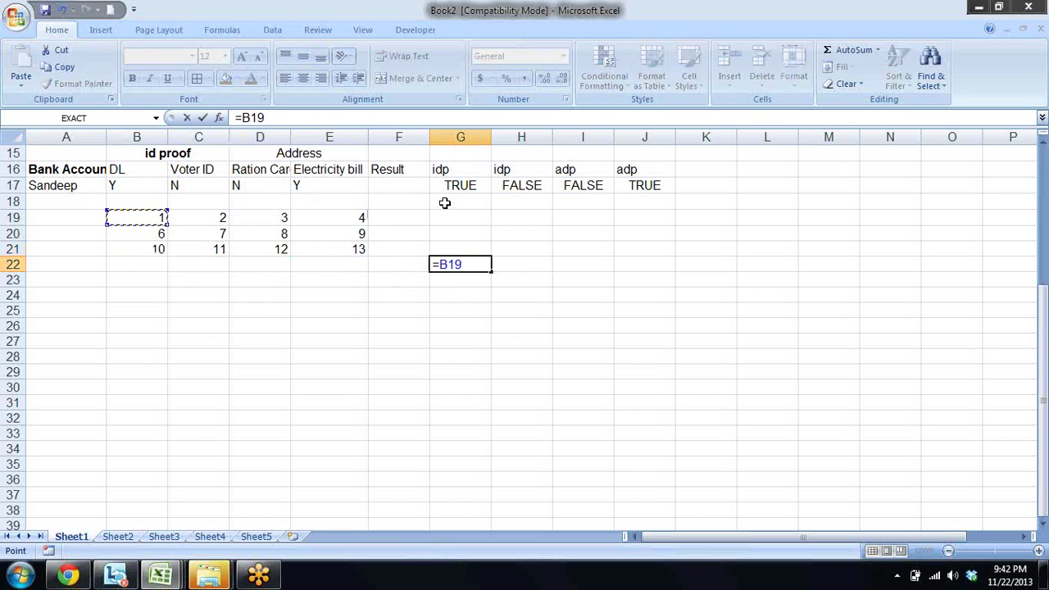
pyautogui.press('Return')
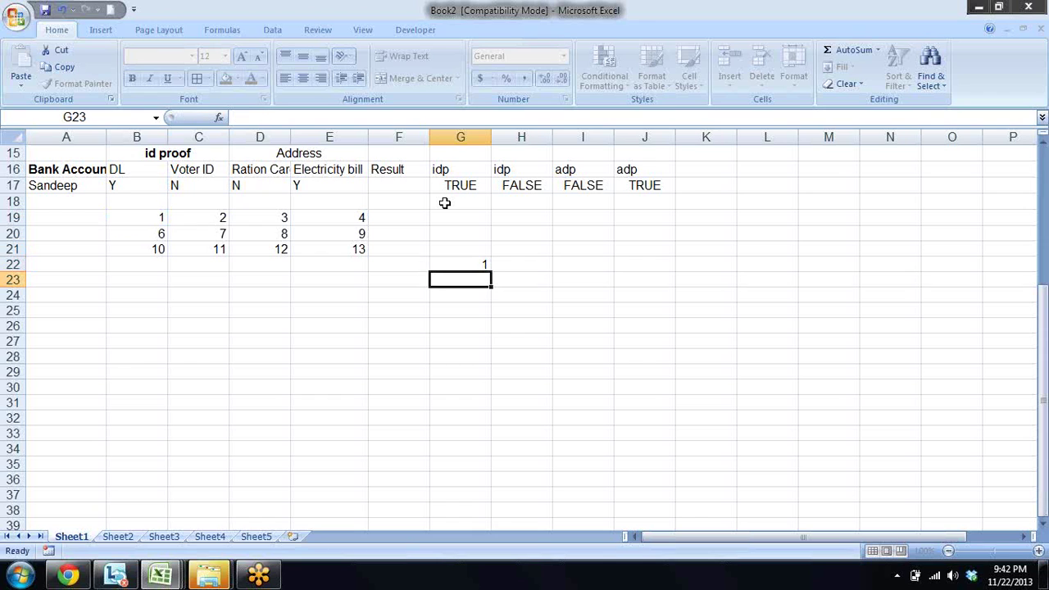
pyautogui.press('Up')
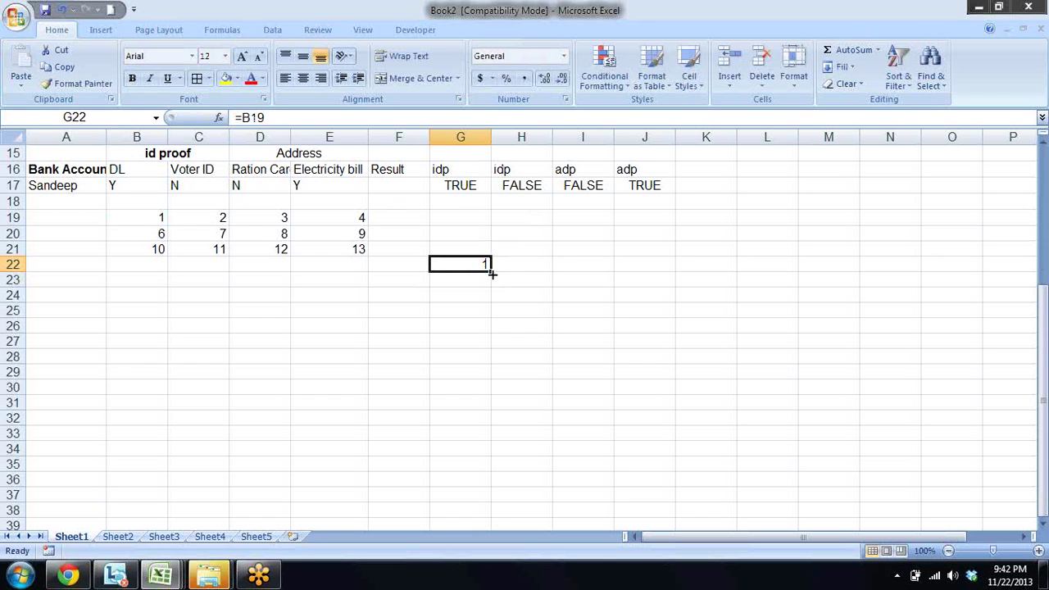
pyautogui.moveTo(493, 271); pyautogui.dragTo(680, 268)
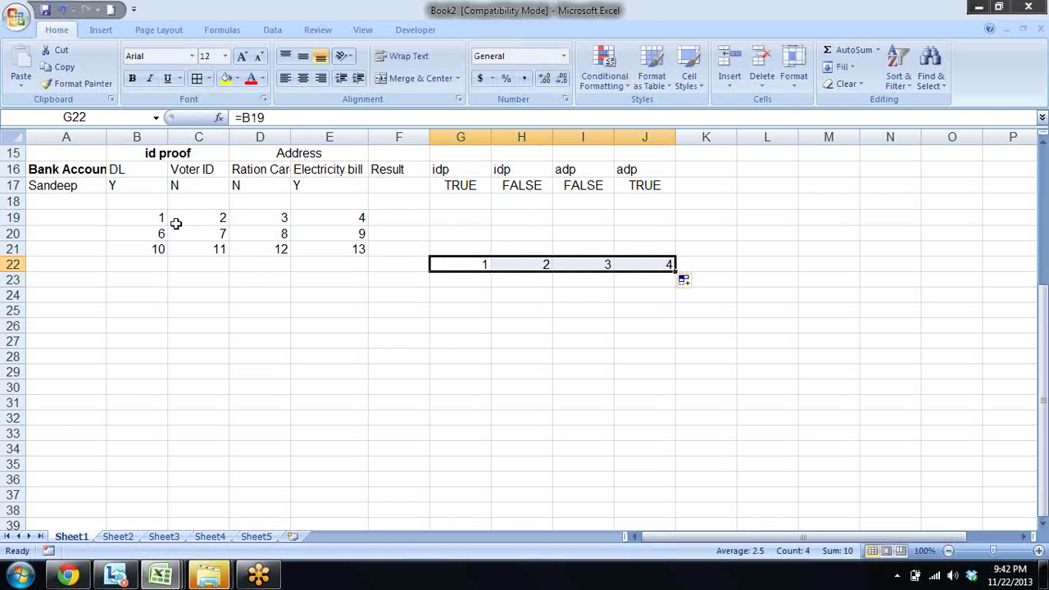
# Step: Turn on Show Formulas so row 22 displays =B19 through =E19
pyautogui.hotkey('ctrl', '1')
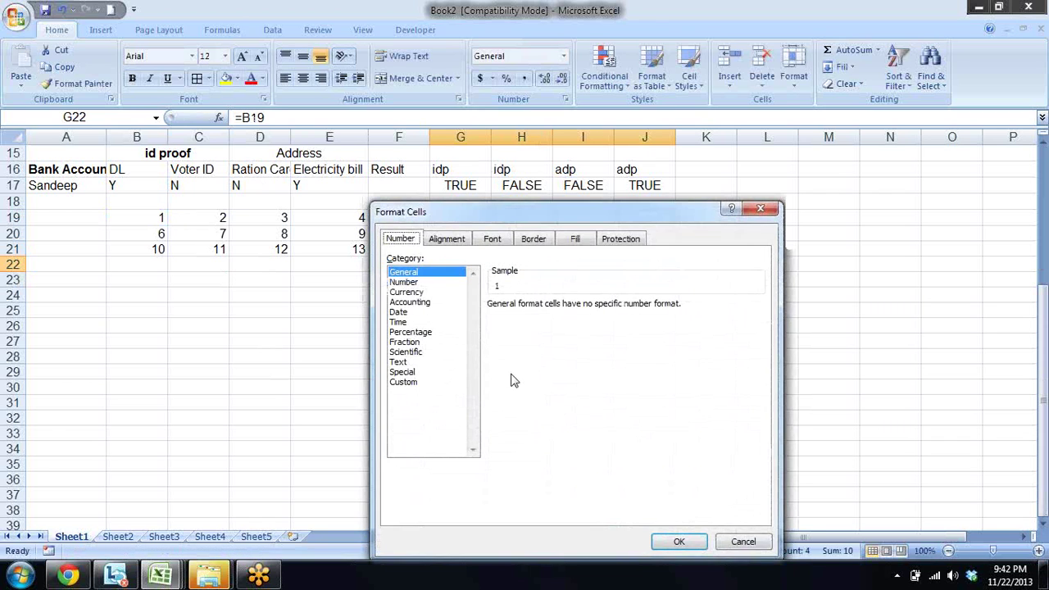
pyautogui.press('Escape')
pyautogui.hotkey('ctrl', 'Tab')
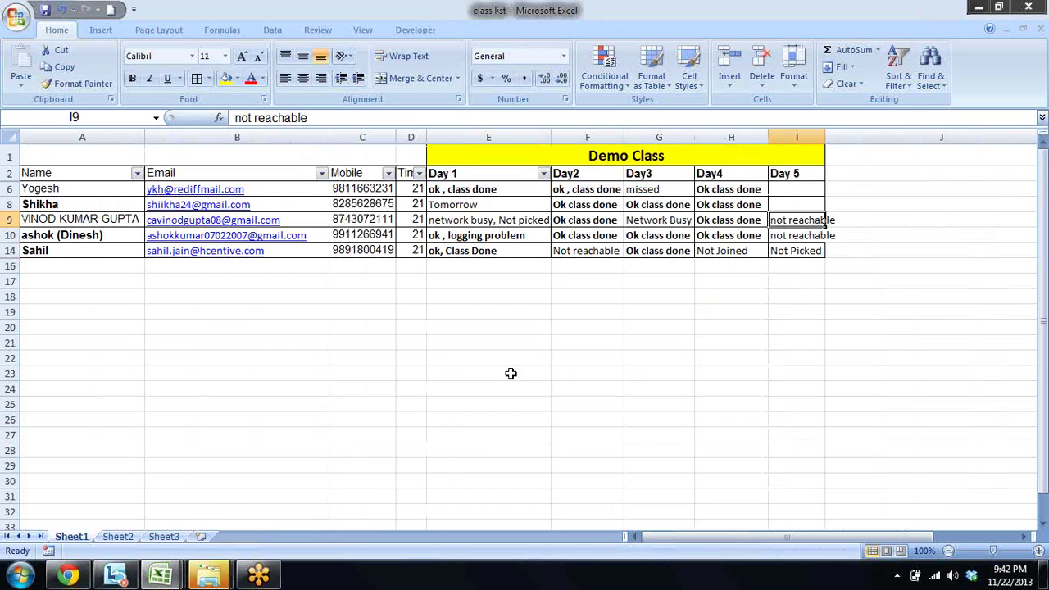
pyautogui.hotkey('ctrl', 'Tab')
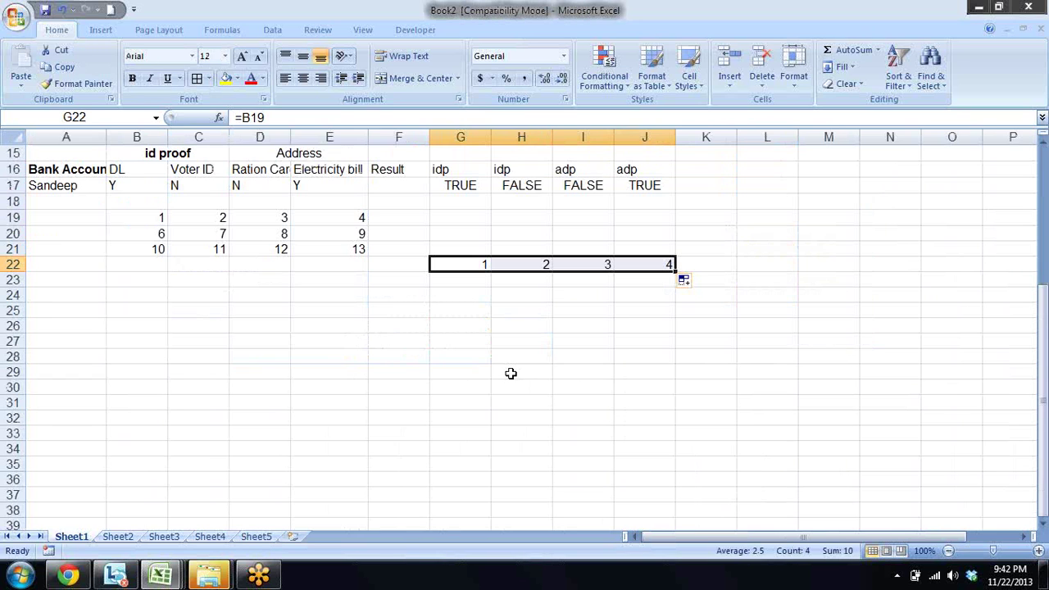
pyautogui.hotkey('ctrl', '`')
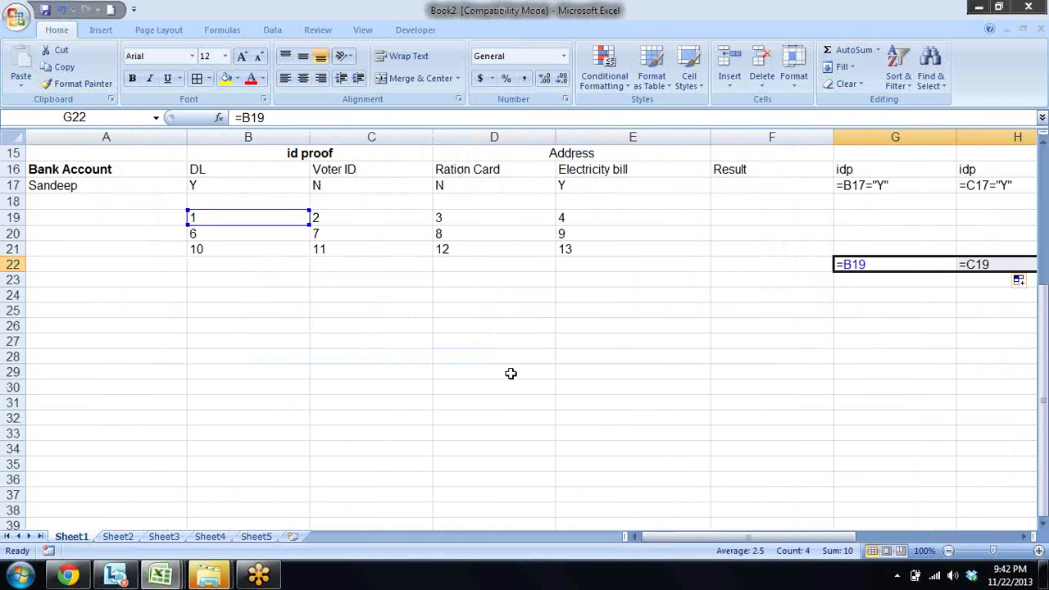
pyautogui.press('Right')
pyautogui.press('Right')
pyautogui.press('Right')
pyautogui.press('Right')
pyautogui.press('Right')
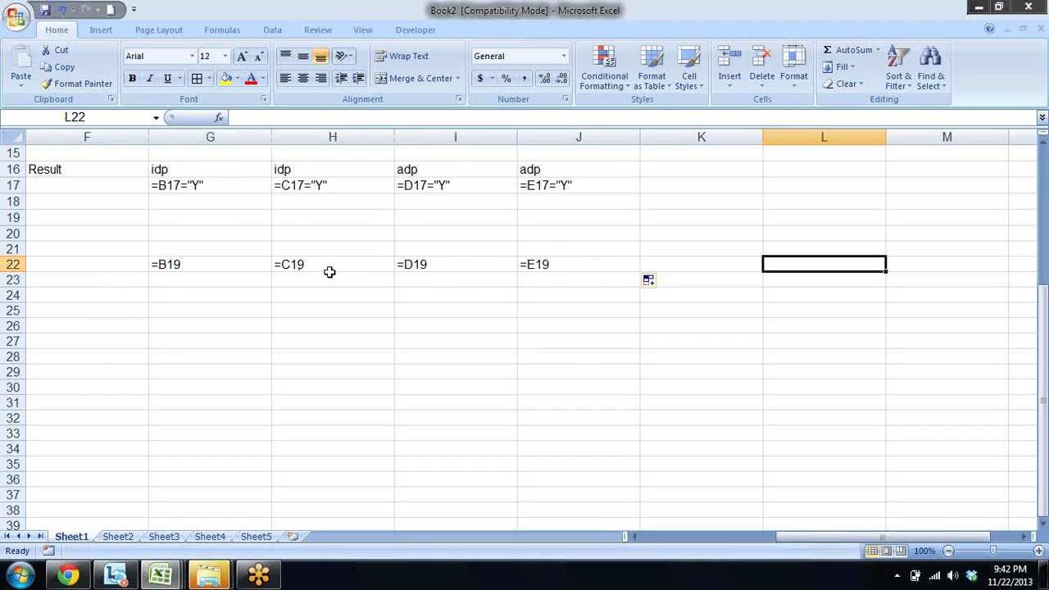
# Step: Fill the =B19 formula in G22 down to G26 and select the copies in G23:G26
pyautogui.click(205, 265)
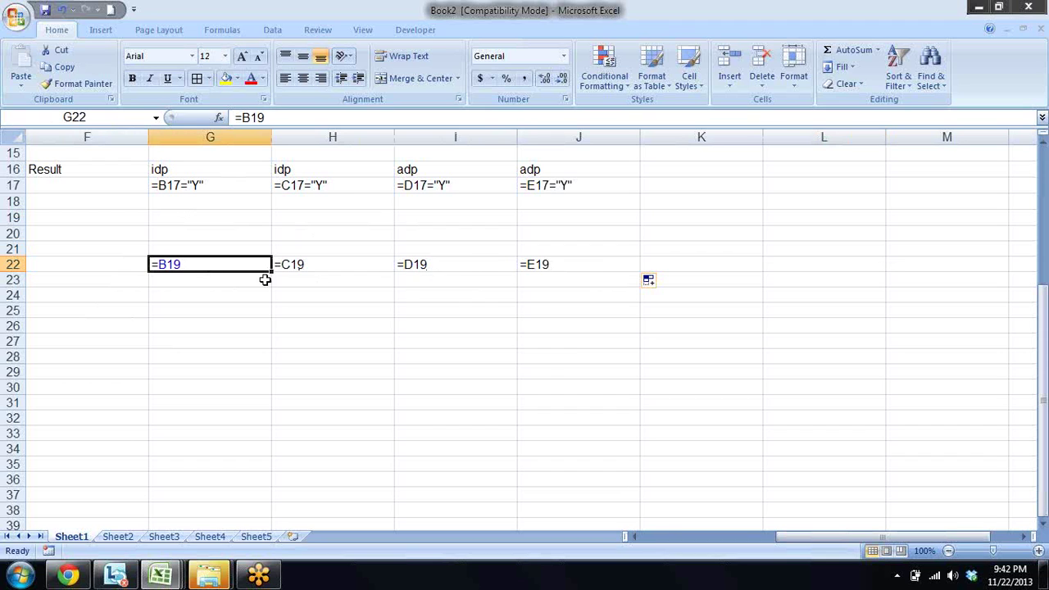
pyautogui.moveTo(270, 273); pyautogui.dragTo(273, 332)
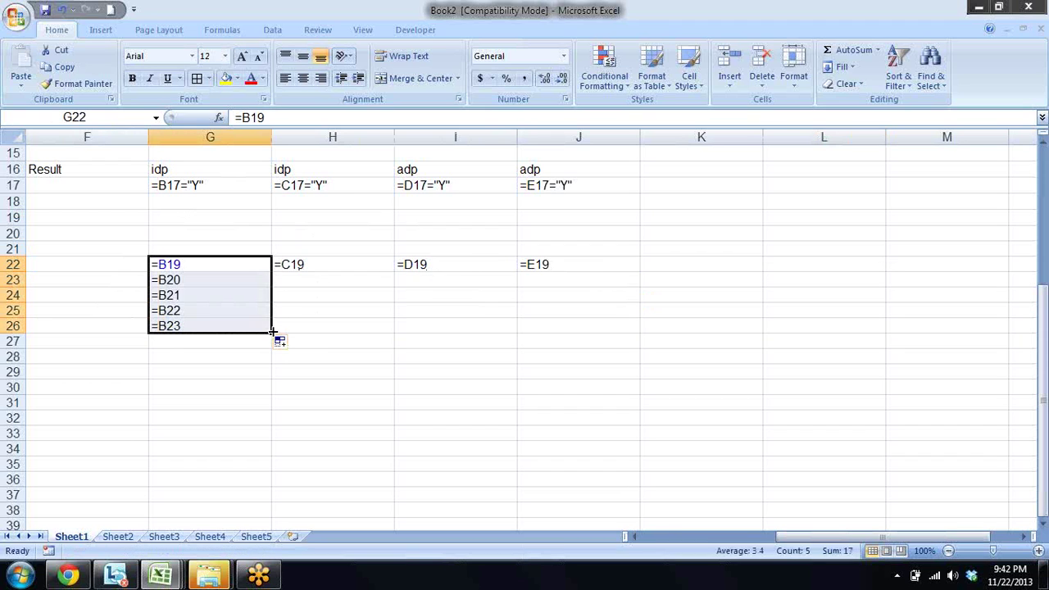
pyautogui.click(201, 281)
pyautogui.moveTo(201, 281); pyautogui.dragTo(204, 328)
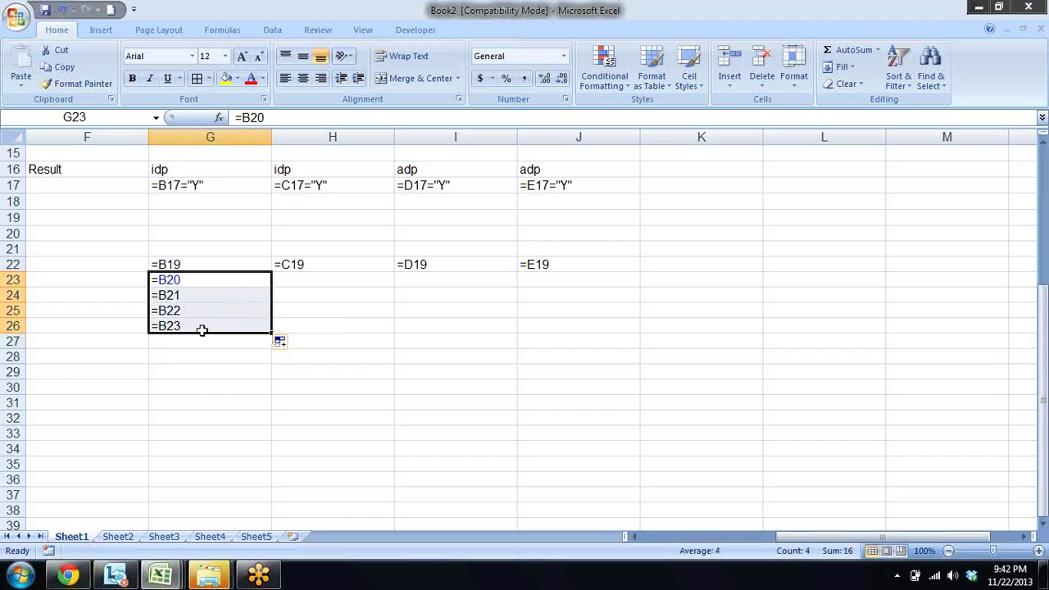
# Step: Review the copied references against the source columns, then open G22's formula for editing
pyautogui.press('Left')
pyautogui.press('Left')
pyautogui.press('Left')
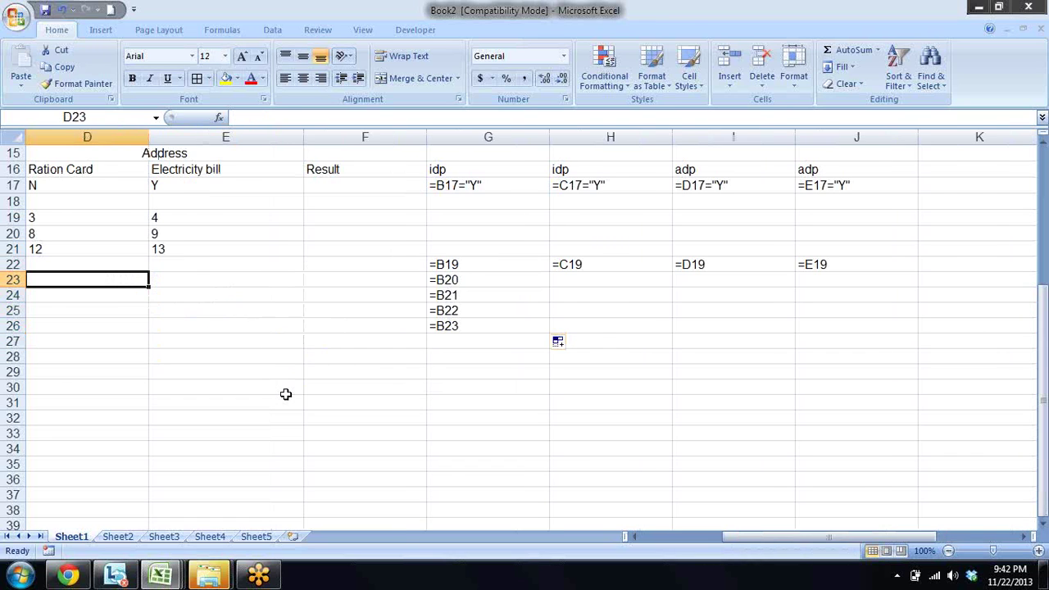
pyautogui.press('Left')
pyautogui.press('Right')
pyautogui.press('Right')
pyautogui.press('Right')
pyautogui.press('Right')
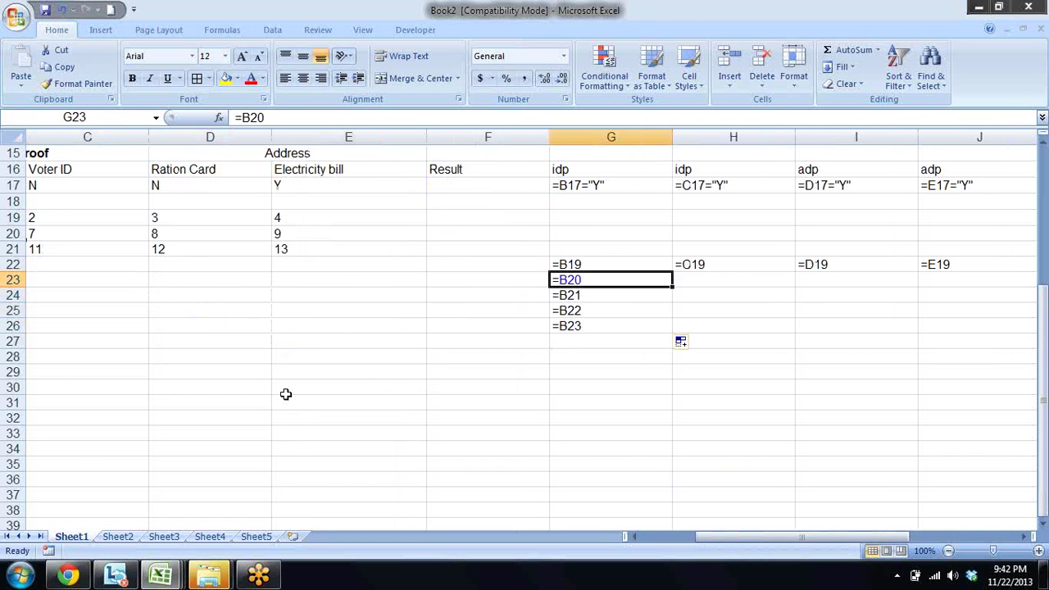
pyautogui.press('Up')
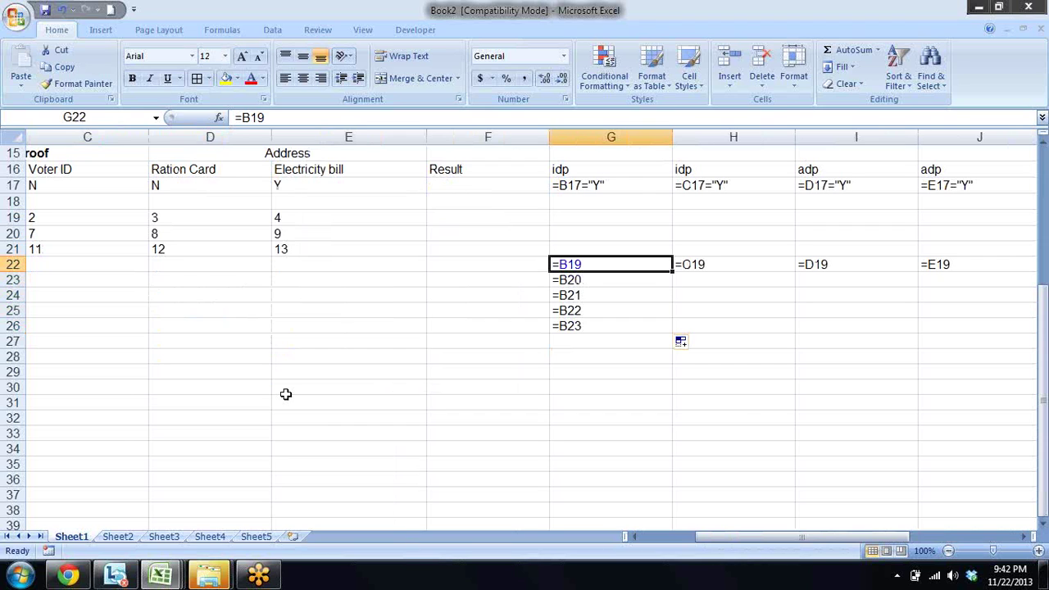
pyautogui.press('F2')
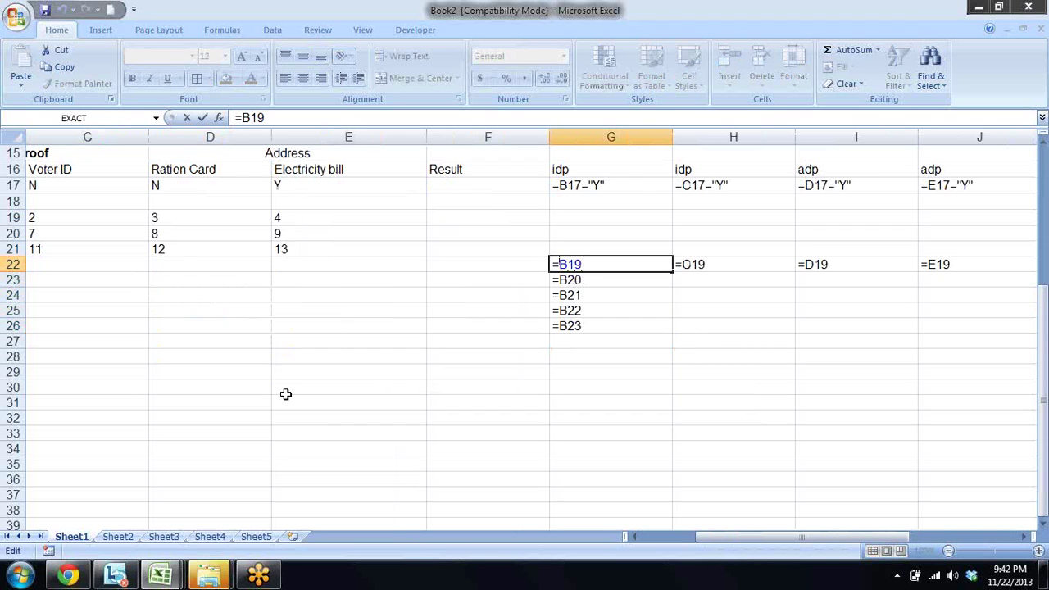
# Step: Change G22 to =$B19 and fill it right to I22 and down to G26
pyautogui.write('$')
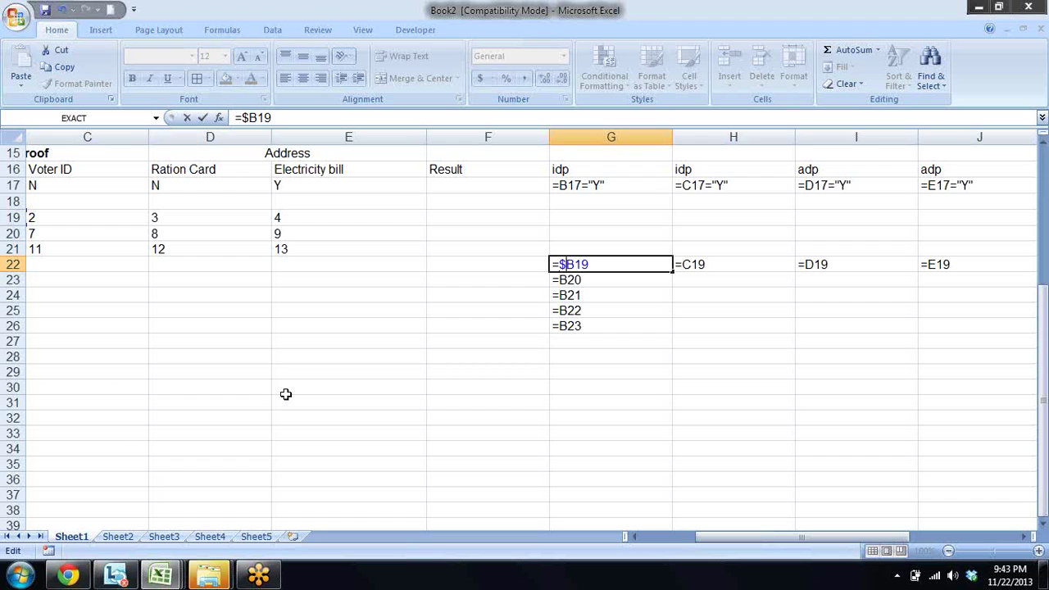
pyautogui.press('Return')
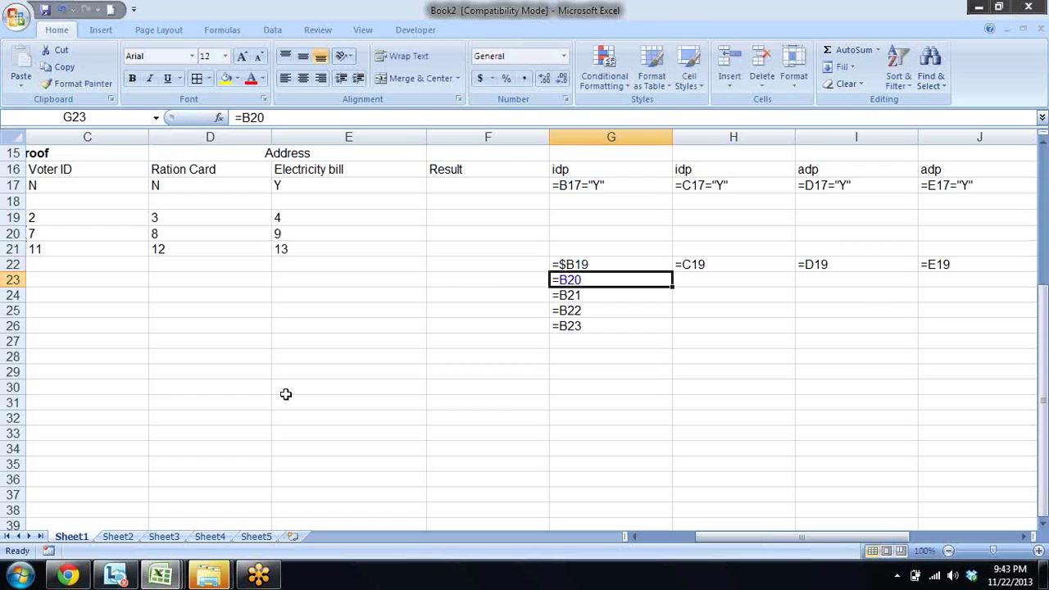
pyautogui.press('Up')
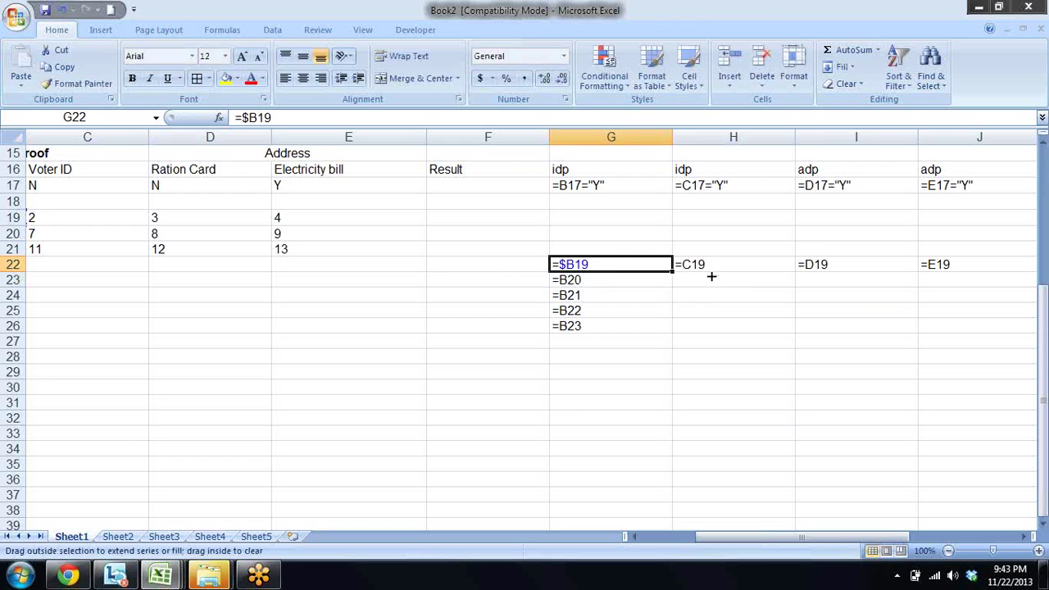
pyautogui.moveTo(712, 277); pyautogui.dragTo(861, 277)
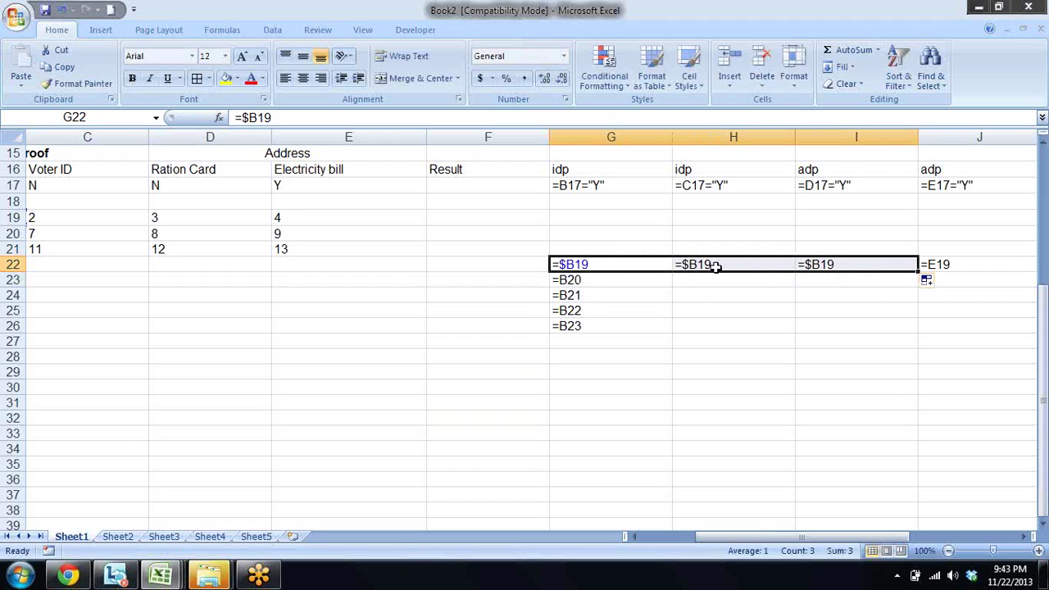
pyautogui.click(629, 264)
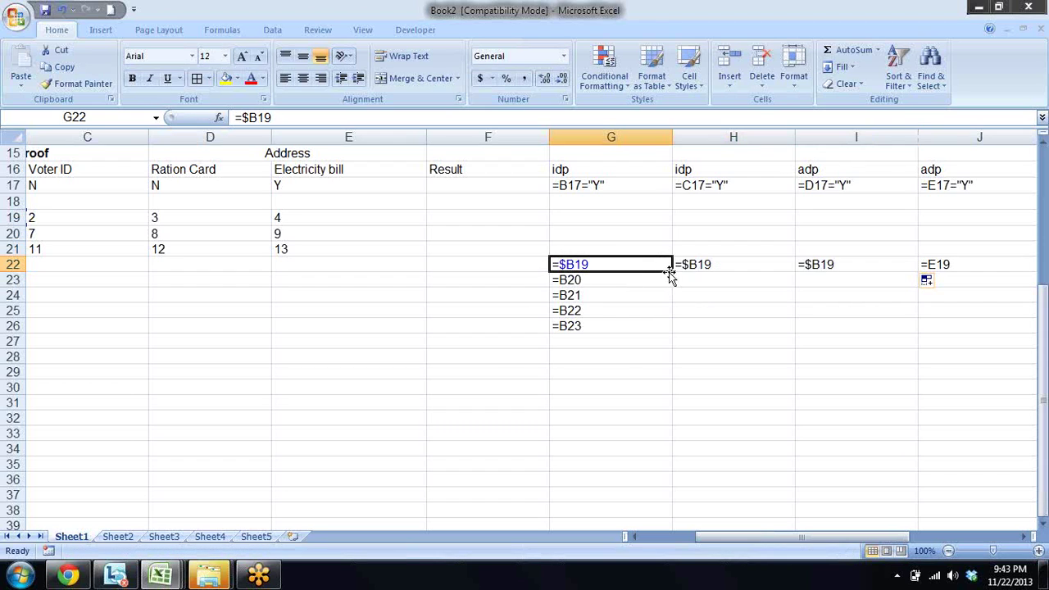
pyautogui.moveTo(674, 272); pyautogui.dragTo(674, 333)
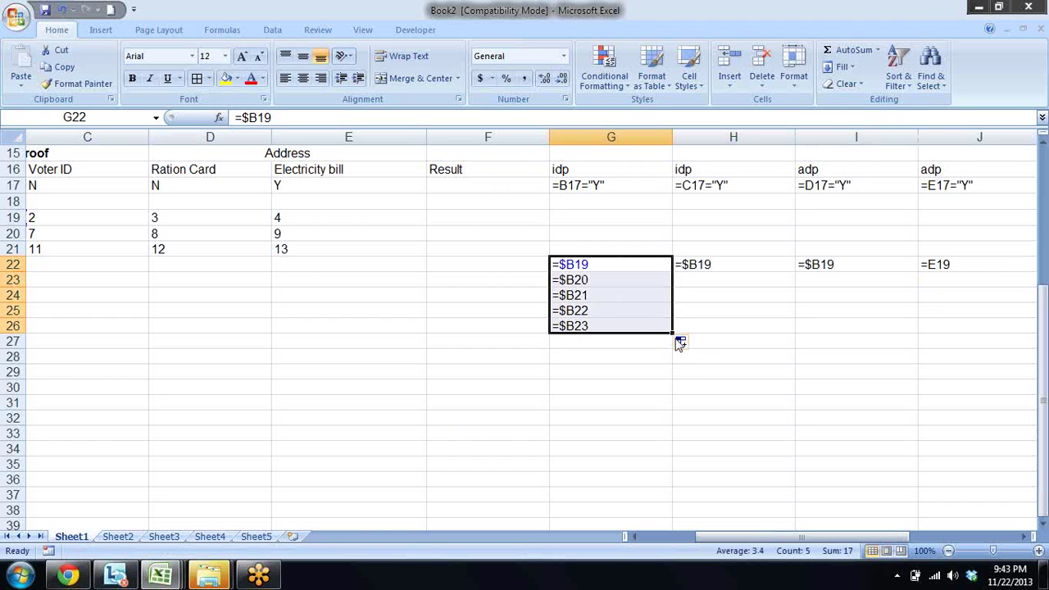
pyautogui.click(683, 362)
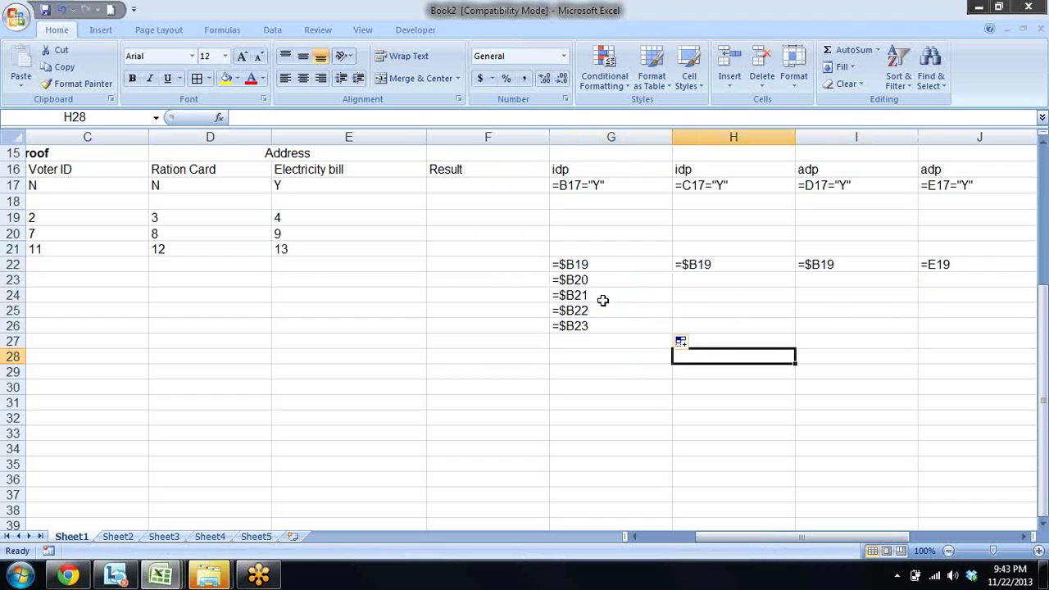
# Step: Make G22 fully absolute as =$B$19
pyautogui.doubleClick(579, 264)
pyautogui.write('$')
pyautogui.press('Return')
pyautogui.press('Up')
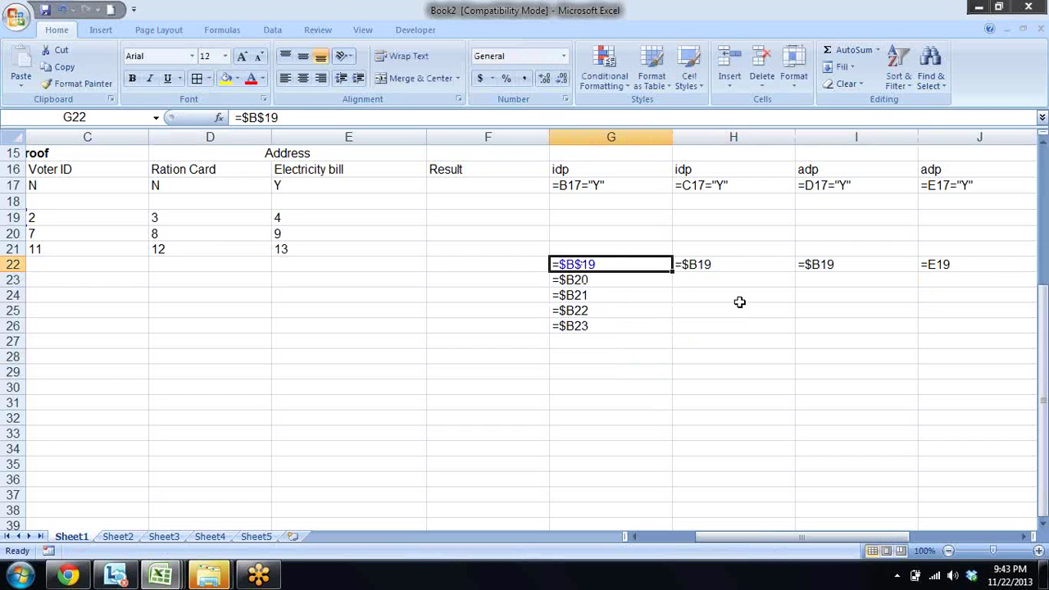
# Step: Fill =$B$19 from G22 down to G26 and across to H22
pyautogui.moveTo(672, 271); pyautogui.dragTo(672, 334)
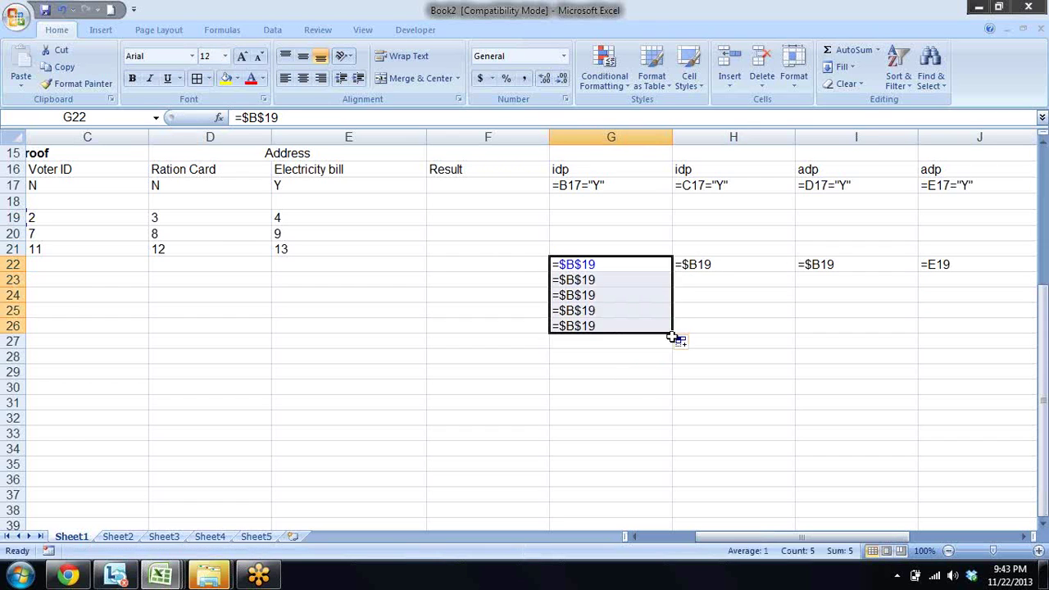
pyautogui.click(666, 265)
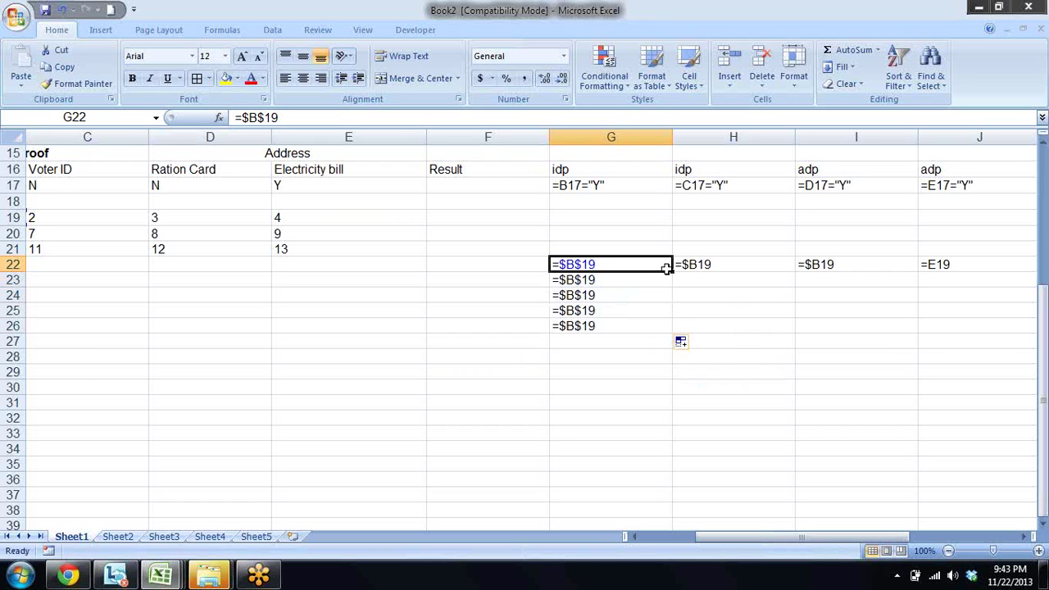
pyautogui.moveTo(671, 270); pyautogui.dragTo(822, 264)
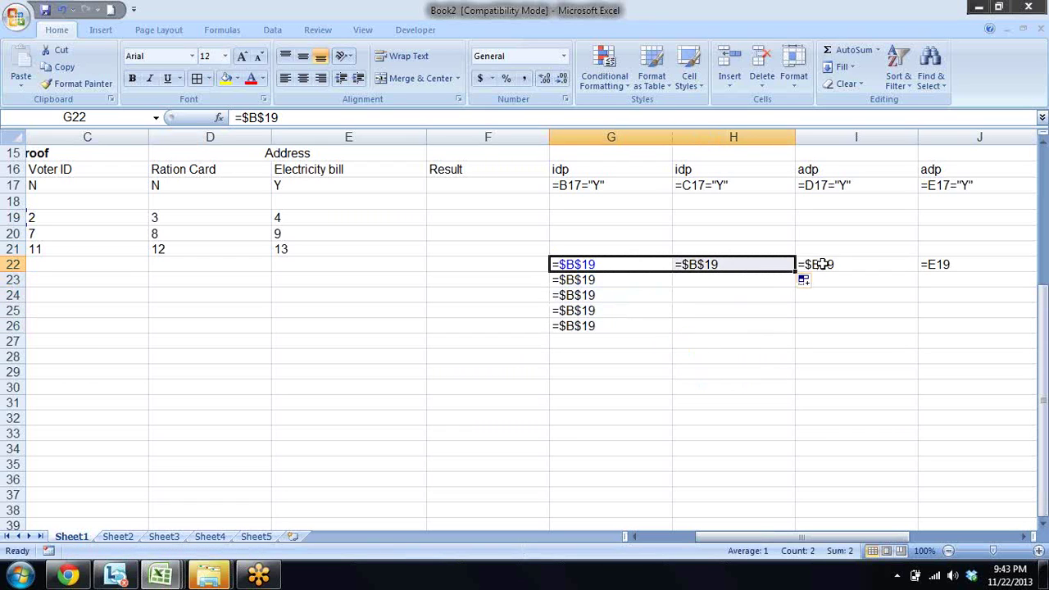
pyautogui.click(570, 264)
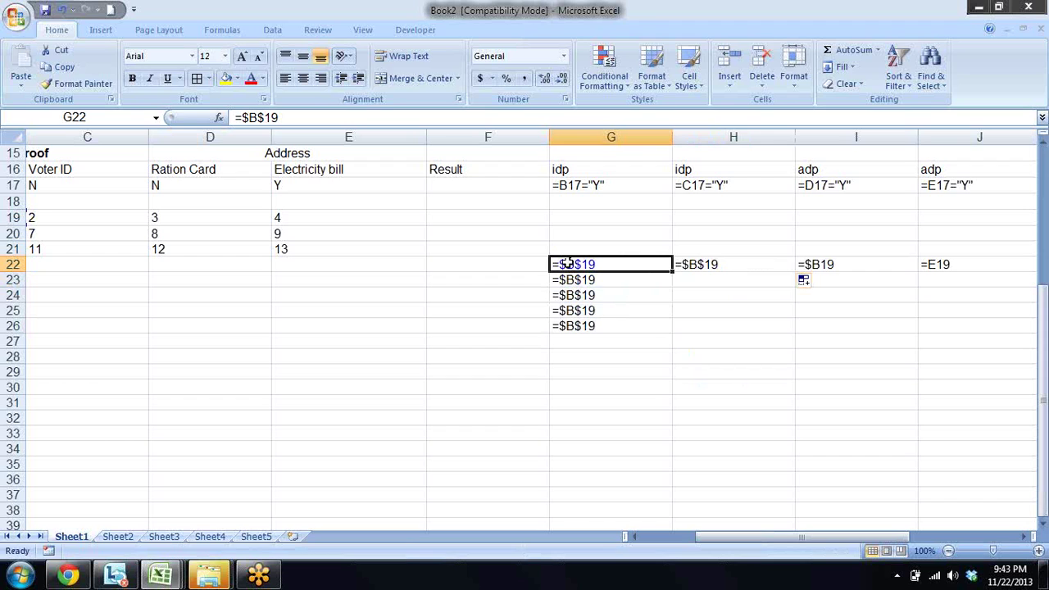
# Step: Change G22 to =B$19 and fill it across to H22 and down to G26
pyautogui.doubleClick(567, 264)
pyautogui.press('BackSpace')
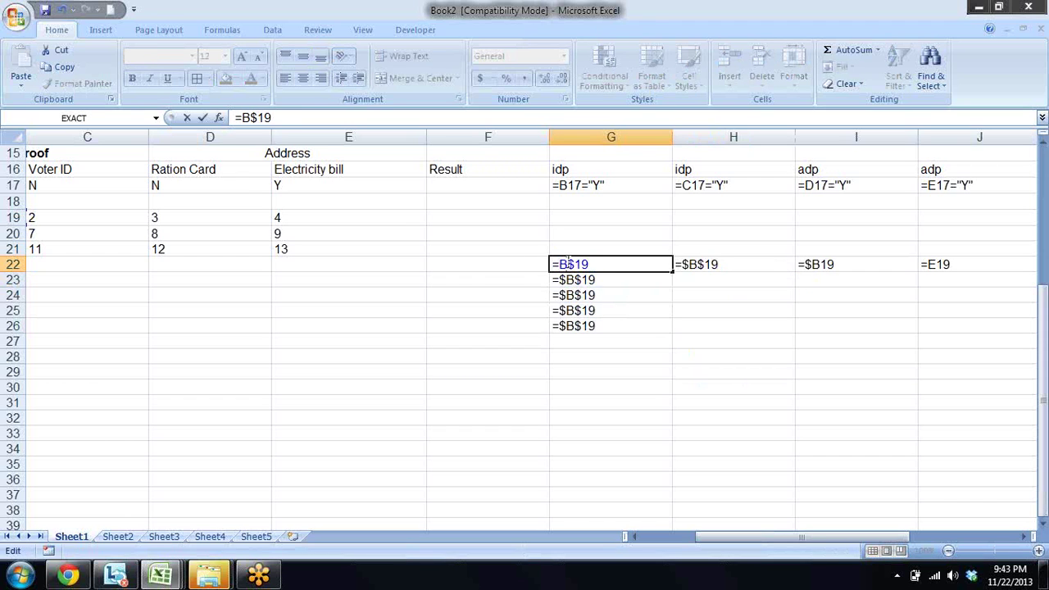
pyautogui.press('Return')
pyautogui.click(567, 264)
pyautogui.moveTo(671, 271)
pyautogui.mouseDown()
pyautogui.moveTo(842, 277)
pyautogui.moveTo(730, 270)
pyautogui.mouseUp()
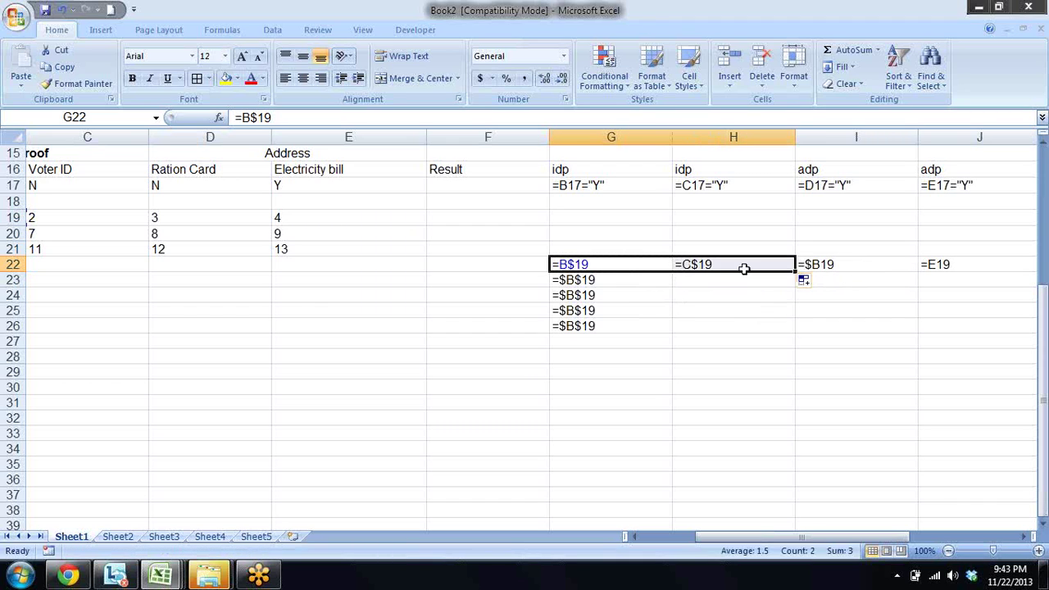
pyautogui.click(717, 268)
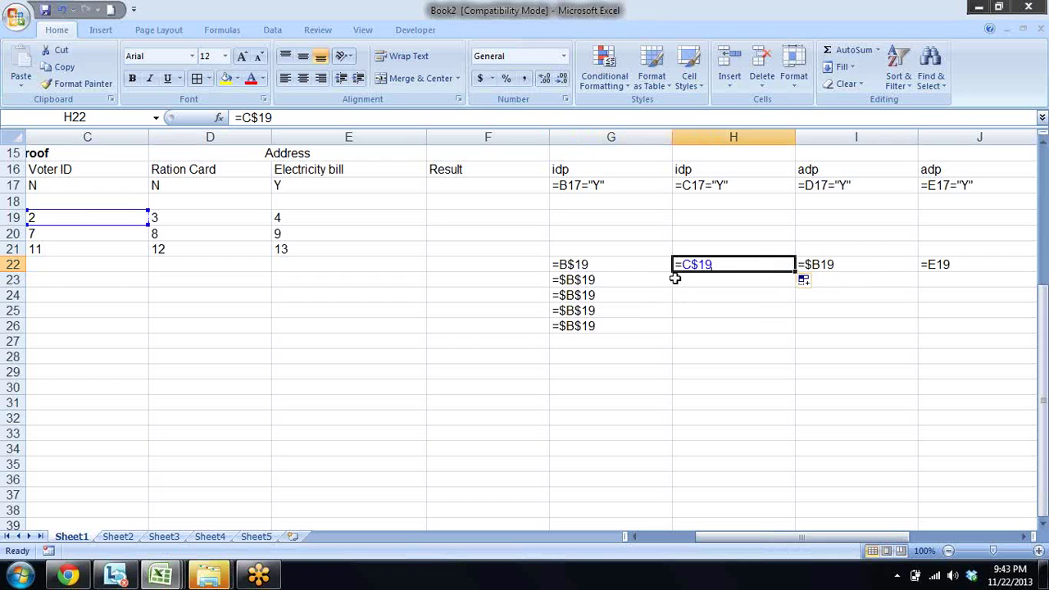
pyautogui.click(626, 269)
pyautogui.moveTo(671, 271); pyautogui.dragTo(674, 333)
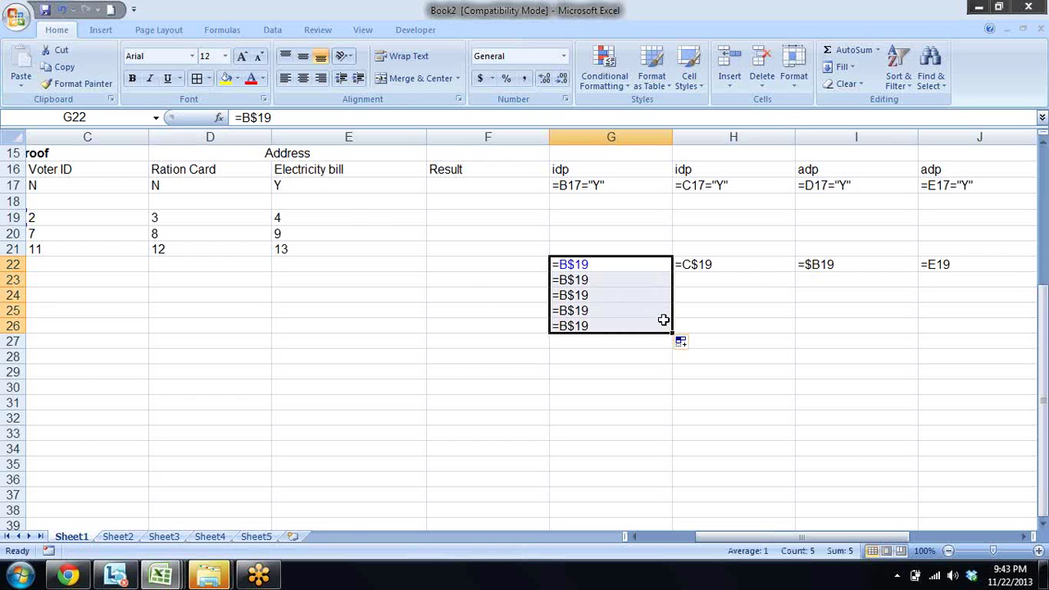
# Step: Switch the sheet to show calculated values instead of formulas
pyautogui.hotkey('ctrl', '1')
pyautogui.press('Escape')
pyautogui.hotkey('ctrl', '`')
# Step: Rebuild G22's formula as a reference to B19
pyautogui.hotkey('shift', 'BackSpace')
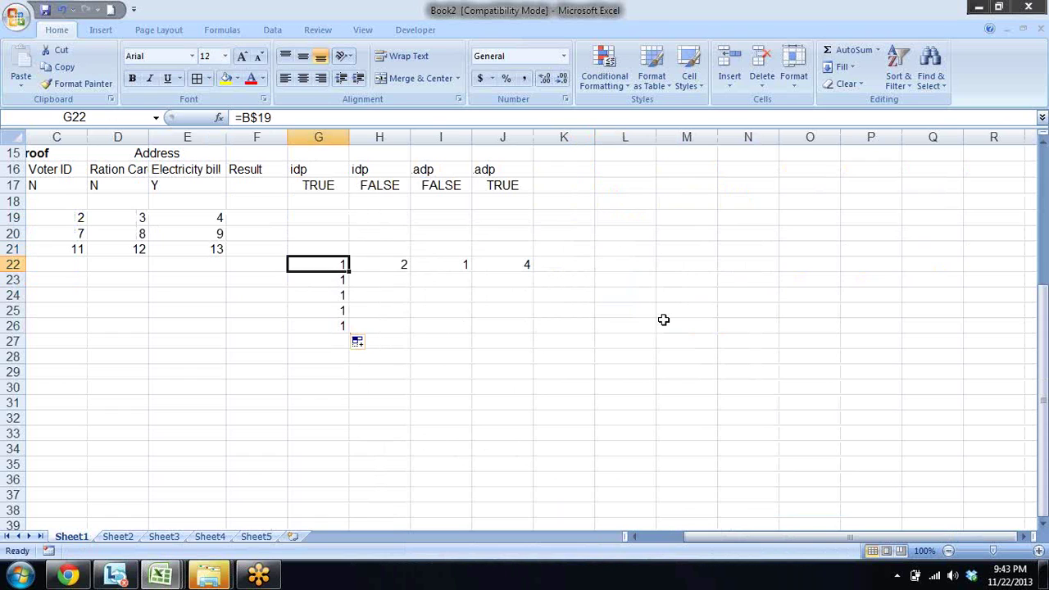
pyautogui.write('=')
pyautogui.press('Left')
pyautogui.press('Left')
pyautogui.press('Left')
pyautogui.press('Left')
pyautogui.press('Up')
pyautogui.press('Up')
pyautogui.press('Up')
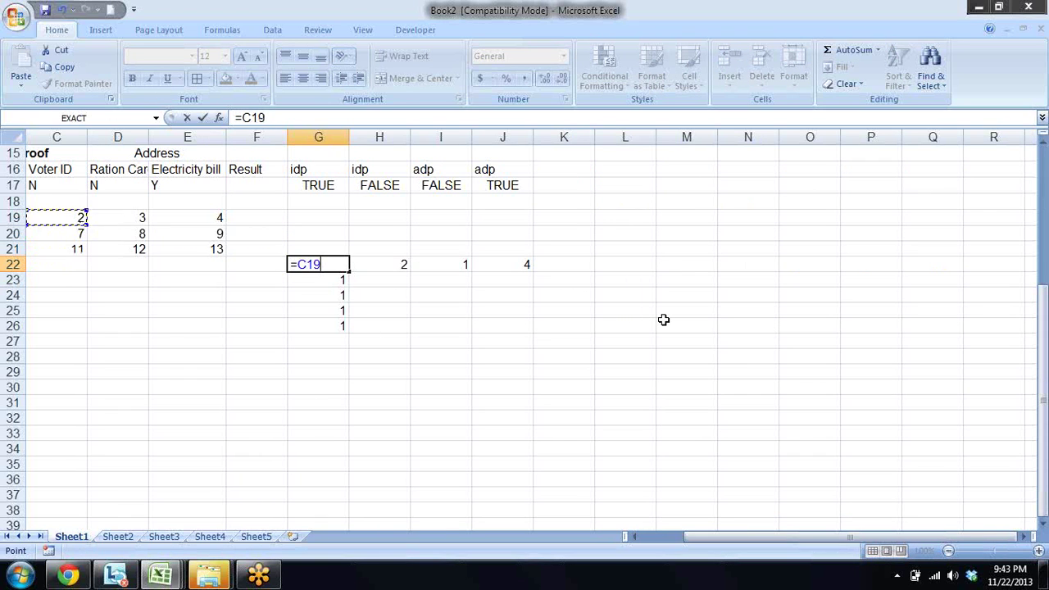
pyautogui.press('Left')
pyautogui.press('F4')
pyautogui.press('F4')
pyautogui.press('Return')
pyautogui.press('Up')
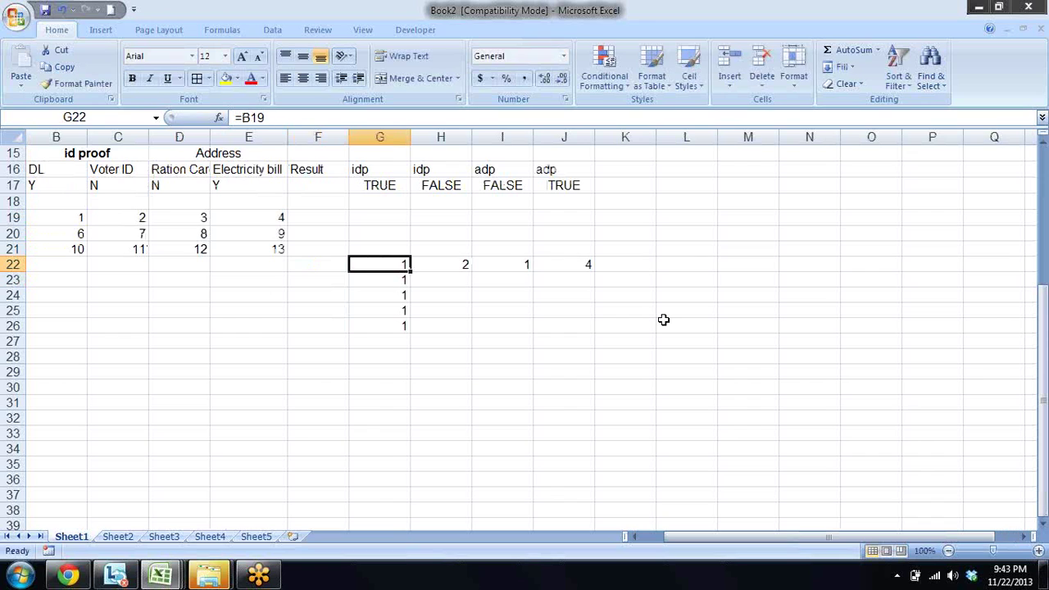
# Step: Fill G22 across to J22 and down, then cancel the stray move and undo the extra edits
pyautogui.moveTo(410, 271); pyautogui.dragTo(616, 246)
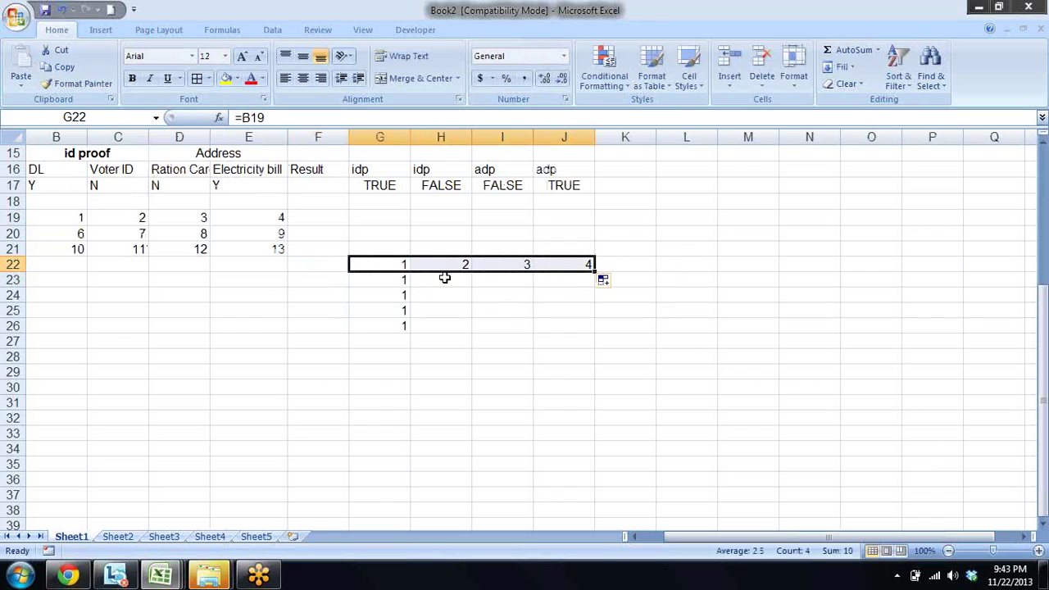
pyautogui.click(399, 264)
pyautogui.moveTo(410, 271); pyautogui.dragTo(416, 332)
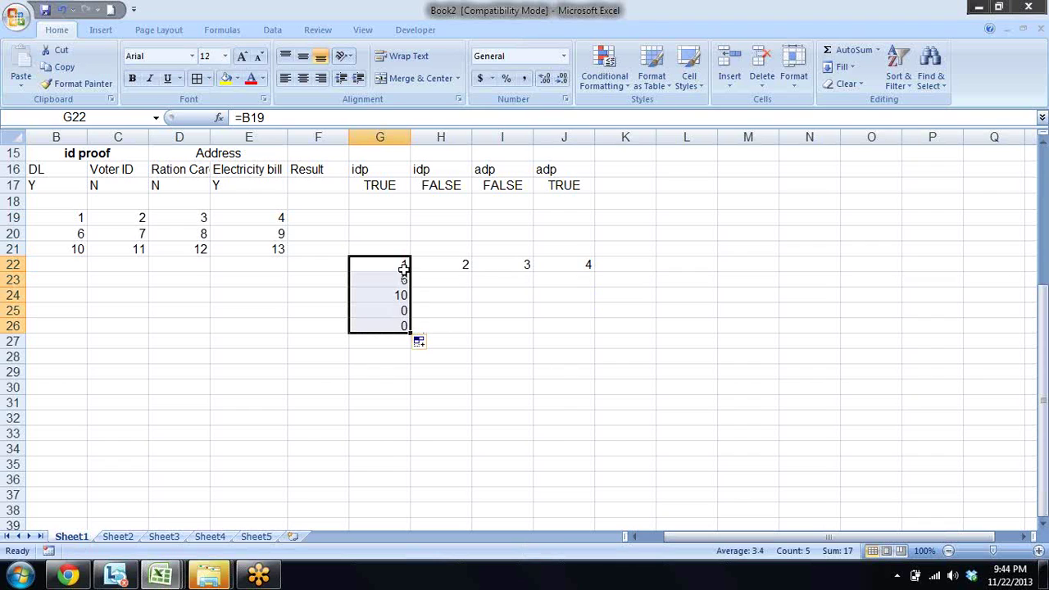
pyautogui.moveTo(401, 295); pyautogui.dragTo(406, 326)
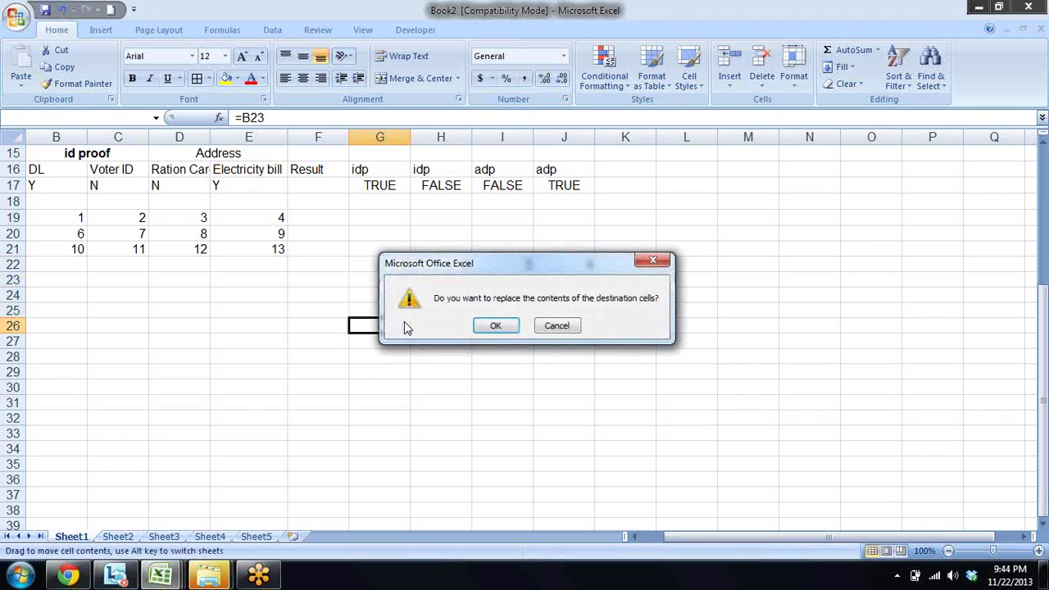
pyautogui.press('Escape')
pyautogui.hotkey('ctrl', 'z')
pyautogui.hotkey('ctrl', 'z')
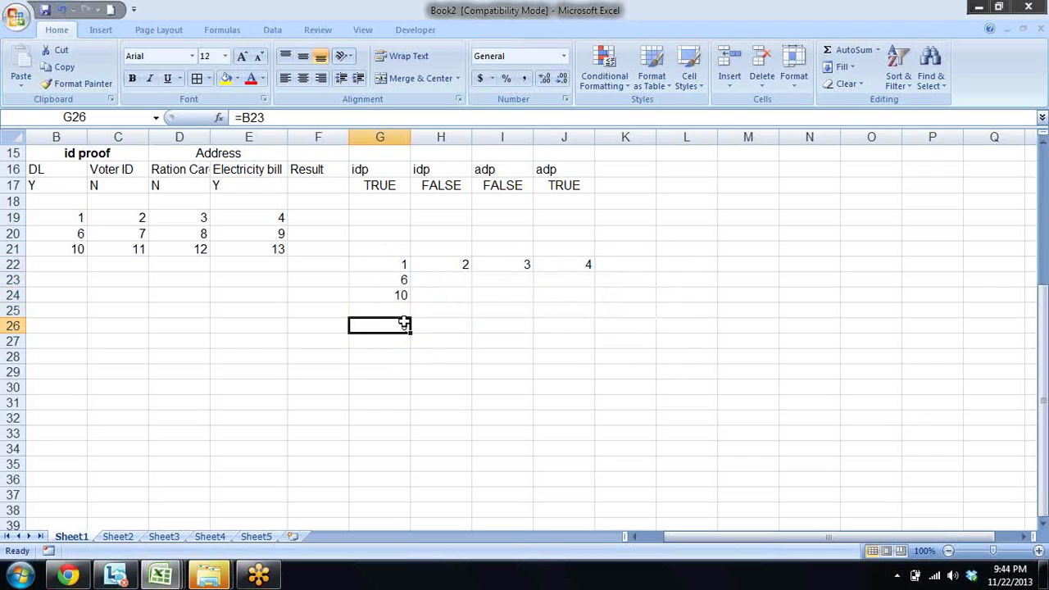
pyautogui.hotkey('ctrl', 'z')
pyautogui.press('Up')
pyautogui.press('F2')
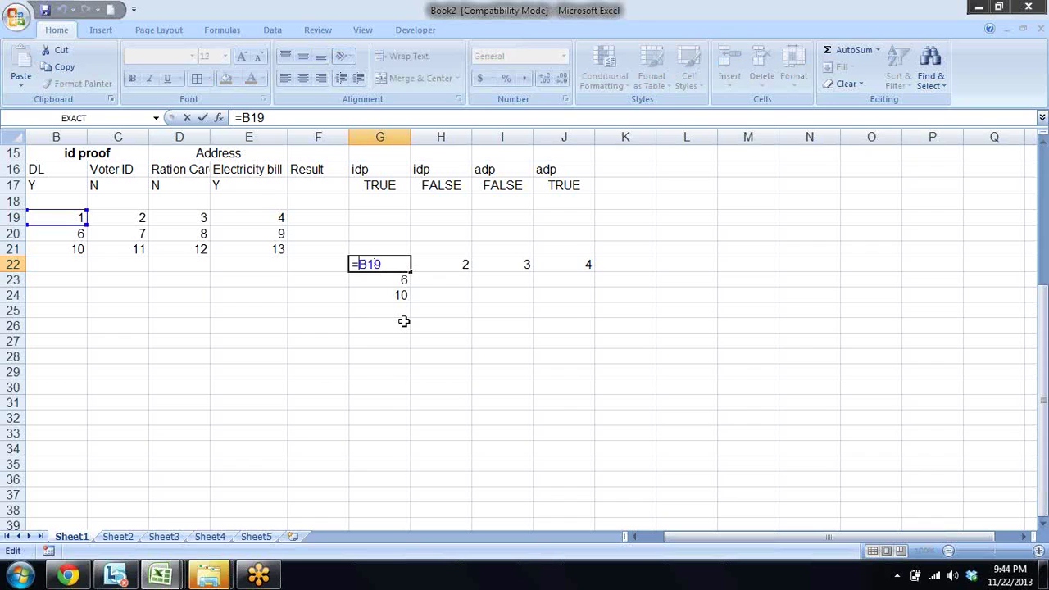
# Step: Change G22's formula to =$B19
pyautogui.write('$')
pyautogui.press('Return')
pyautogui.press('Up')
pyautogui.press('F2')
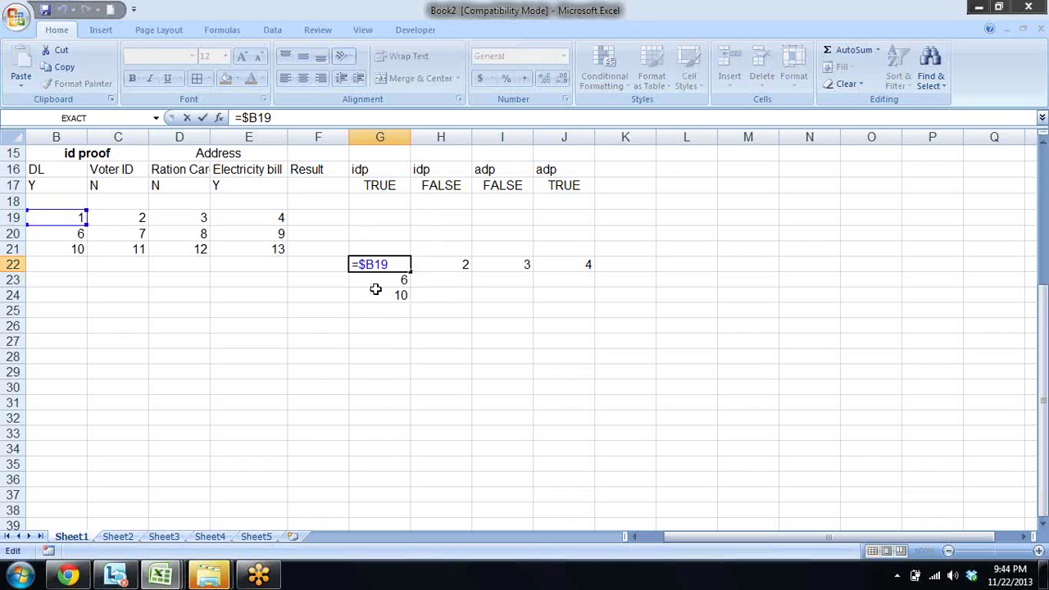
pyautogui.press('Return')
pyautogui.press('Up')
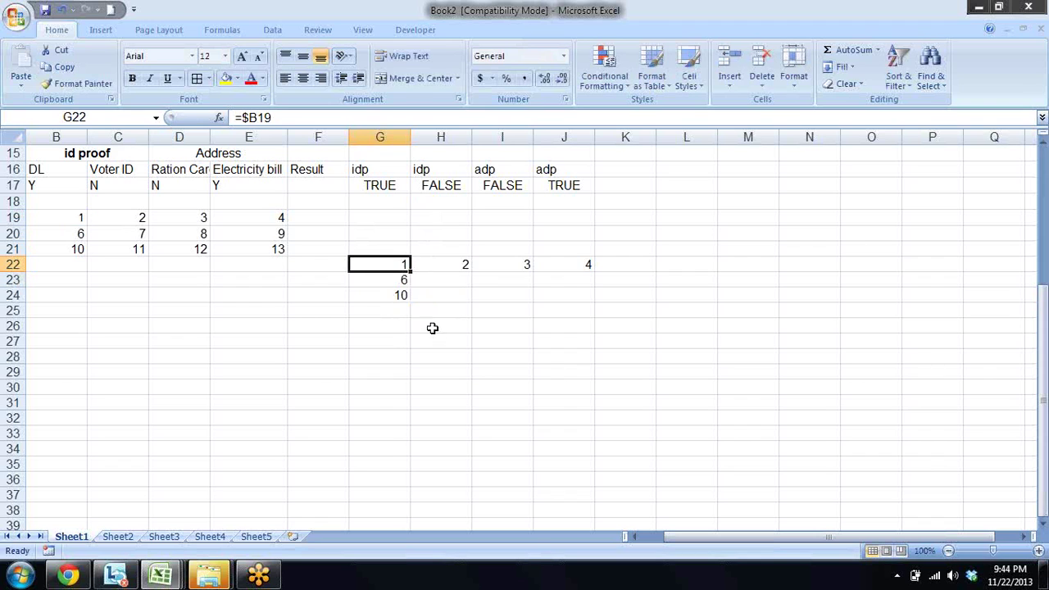
# Step: Fill =$B19 from G22 across to J22 and down to G24, then recheck G22's formula
pyautogui.moveTo(409, 270); pyautogui.dragTo(593, 272)
pyautogui.click(399, 262)
pyautogui.moveTo(409, 270); pyautogui.dragTo(415, 300)
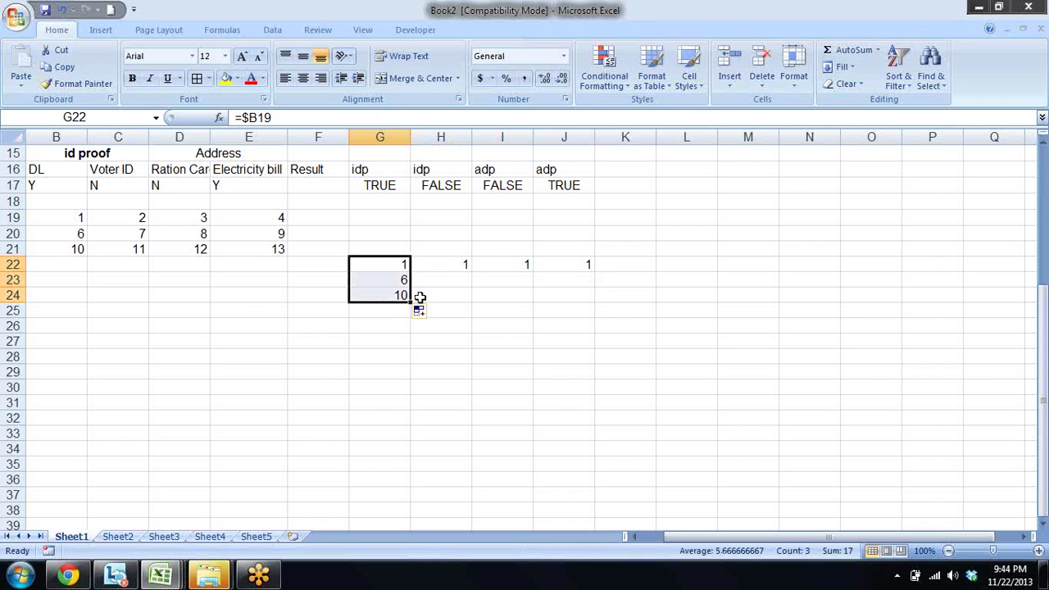
pyautogui.click(403, 267)
pyautogui.doubleClick(404, 267)
pyautogui.press('Escape')
pyautogui.press('Left')
pyautogui.press('Left')
pyautogui.press('Right')
pyautogui.press('Right')
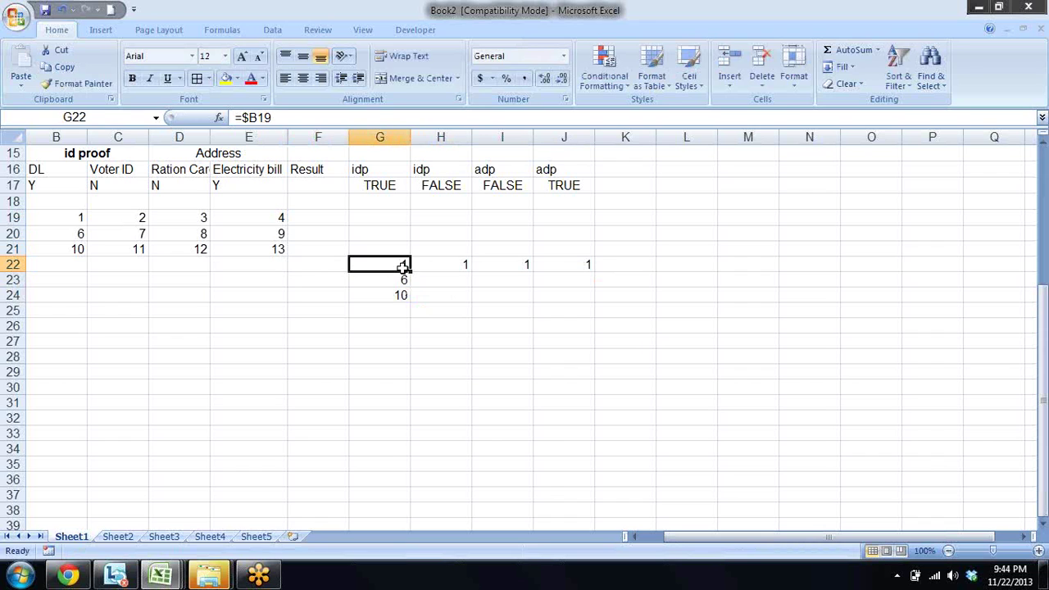
pyautogui.doubleClick(403, 267)
# Step: Change G22 to =B$19 and fill it down to G24 and across to J22
pyautogui.press('BackSpace')
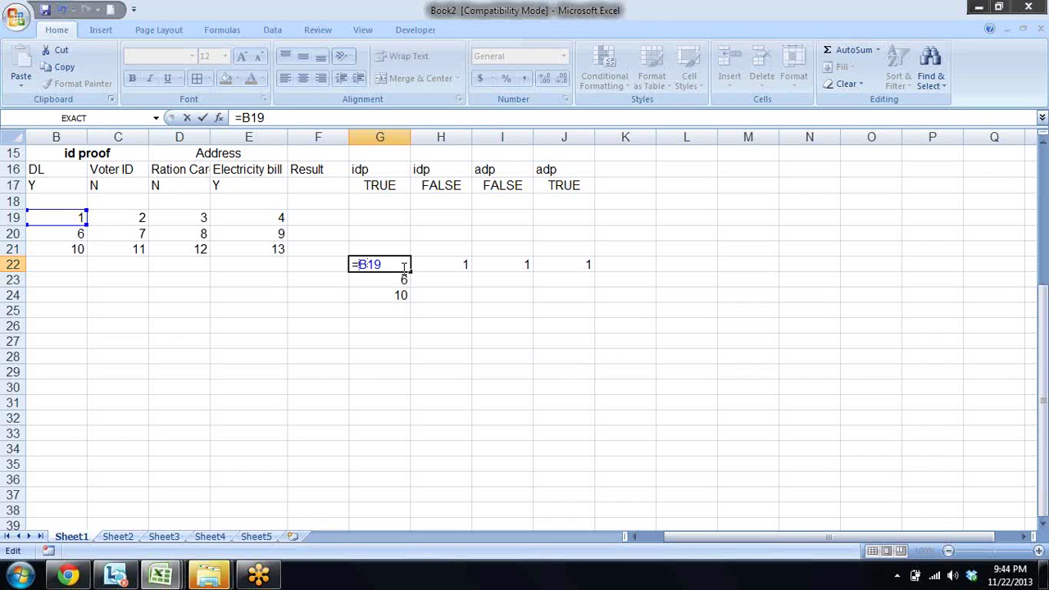
pyautogui.press('F4')
pyautogui.press('F4')
pyautogui.press('Return')
pyautogui.press('Up')
pyautogui.moveTo(409, 271); pyautogui.dragTo(414, 300)
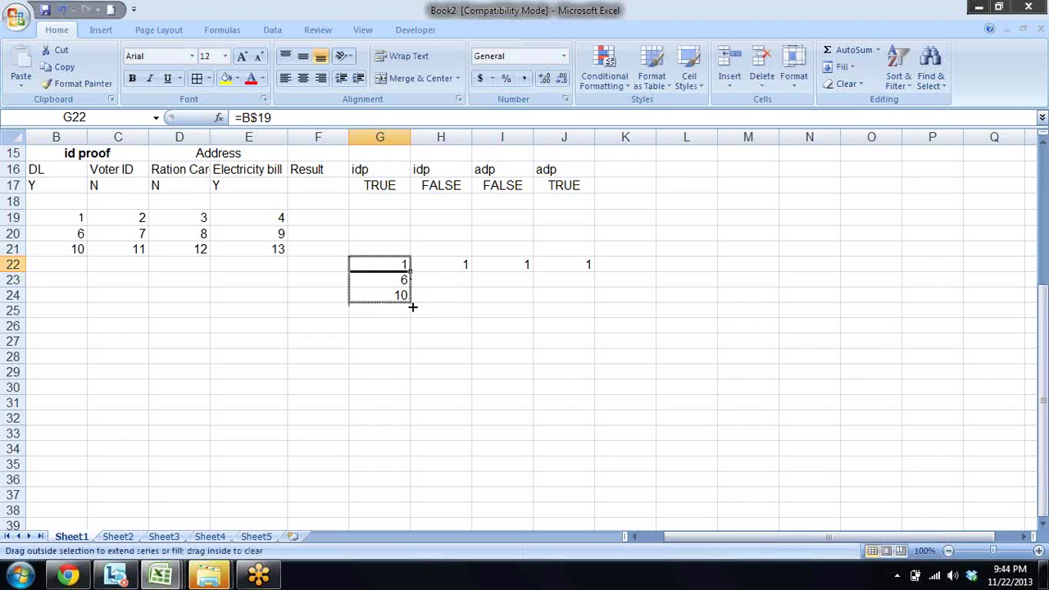
pyautogui.click(418, 310)
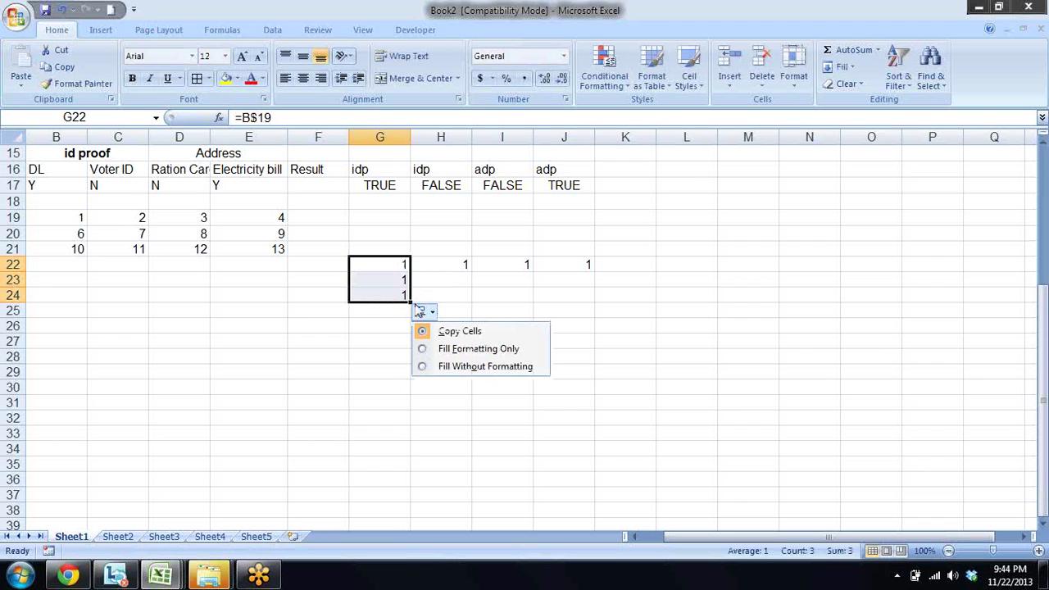
pyautogui.click(428, 283)
pyautogui.click(388, 265)
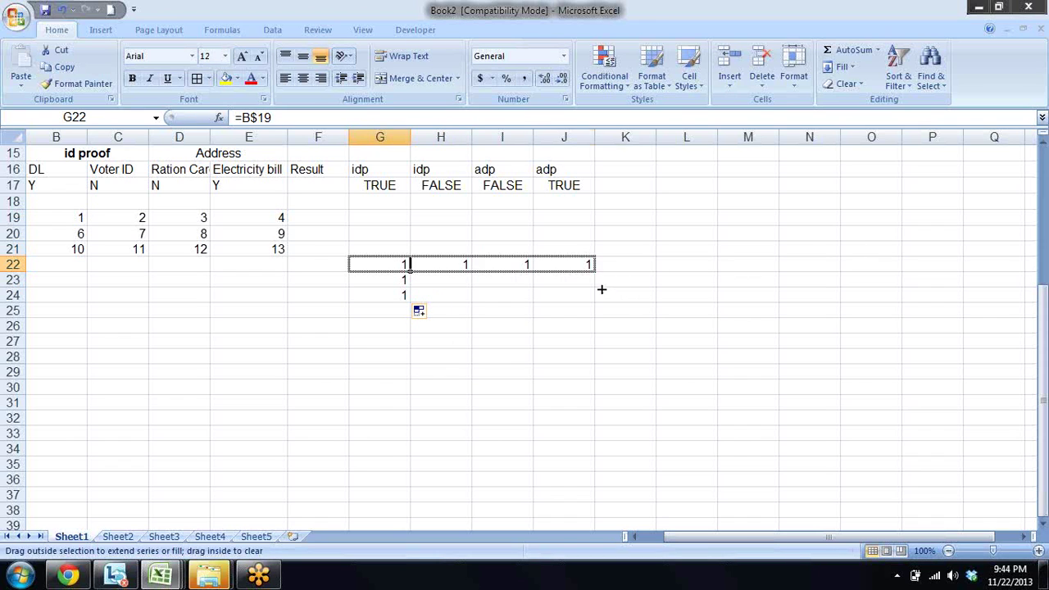
pyautogui.moveTo(411, 274); pyautogui.dragTo(602, 288)
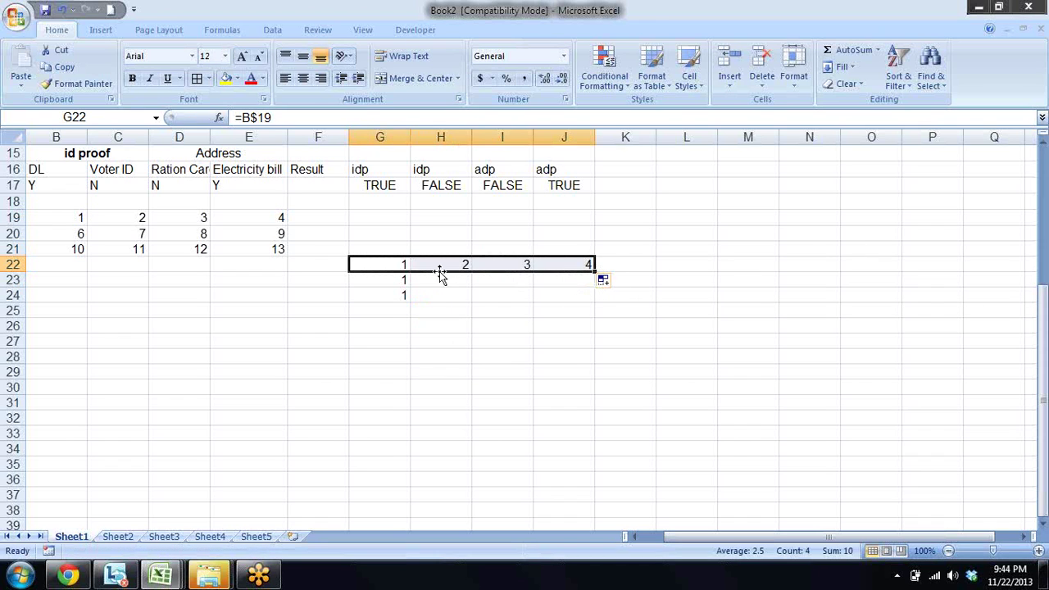
# Step: Make G22 =$B$19, fill it across to J22, then clear the G22:J24 block
pyautogui.doubleClick(401, 264)
pyautogui.press('Left')
pyautogui.press('Left')
pyautogui.press('Left')
pyautogui.press('Left')
pyautogui.write('$')
pyautogui.press('Return')
pyautogui.press('Up')
pyautogui.moveTo(410, 271)
pyautogui.mouseDown()
pyautogui.moveTo(597, 272)
pyautogui.moveTo(597, 302)
pyautogui.mouseUp()
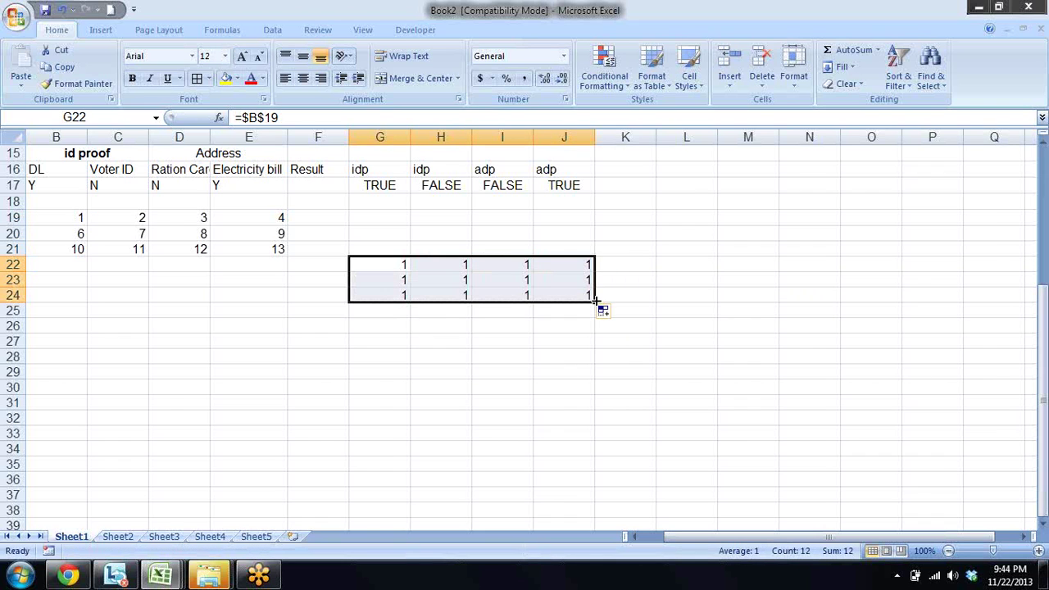
pyautogui.press('Delete')
pyautogui.press('Home')
pyautogui.press('Up')
pyautogui.press('Up')
pyautogui.press('Up')
pyautogui.press('Up')
# Step: Clear the sample numbers from B19:E21
pyautogui.press('Right')
pyautogui.press('Down')
pyautogui.hotkey('shift', 'Right')
pyautogui.hotkey('shift', 'Right')
pyautogui.hotkey('shift', 'Right')
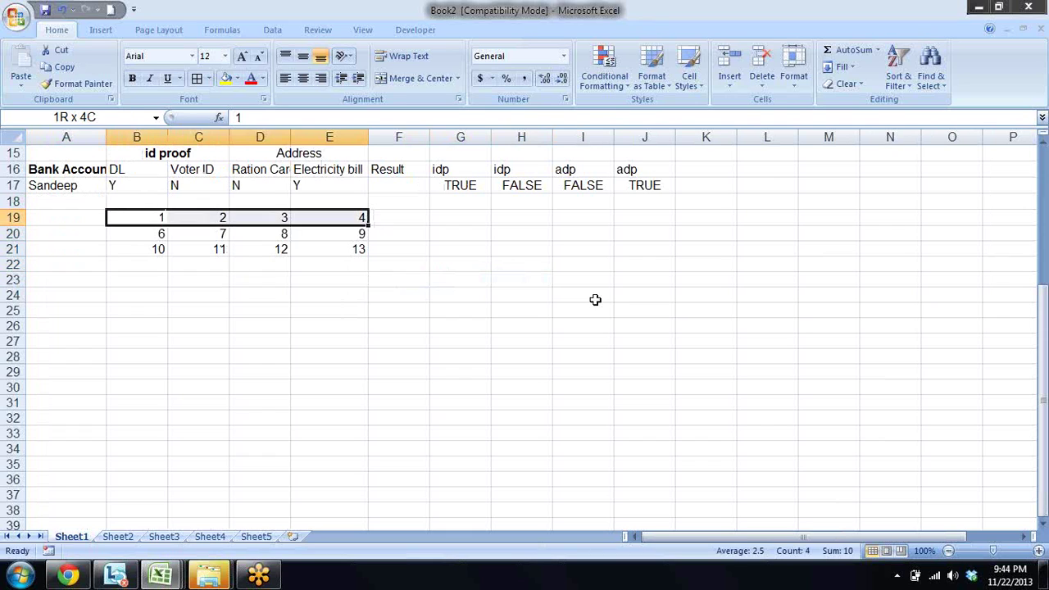
pyautogui.hotkey('shift', 'Down')
pyautogui.hotkey('shift', 'Down')
pyautogui.press('Delete')
# Step: Enter =B17="Y" in G17 and fill it across to J17
pyautogui.press('Up')
pyautogui.press('Up')
pyautogui.press('Up')
pyautogui.press('Right')
pyautogui.press('Right')
pyautogui.press('Right')
pyautogui.press('Right')
pyautogui.press('Right')
pyautogui.press('Down')
pyautogui.write('=')
pyautogui.press('Left')
pyautogui.press('Left')
pyautogui.press('Left')
pyautogui.press('Left')
pyautogui.press('Left')
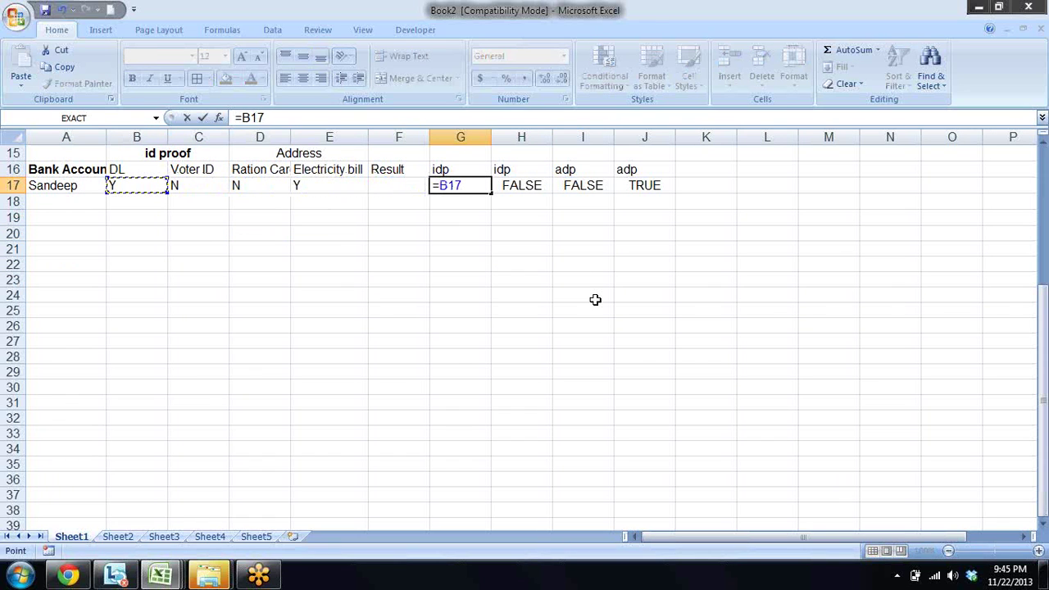
pyautogui.write('="')
pyautogui.write('Y')
pyautogui.hotkey('ctrl', 'Return')
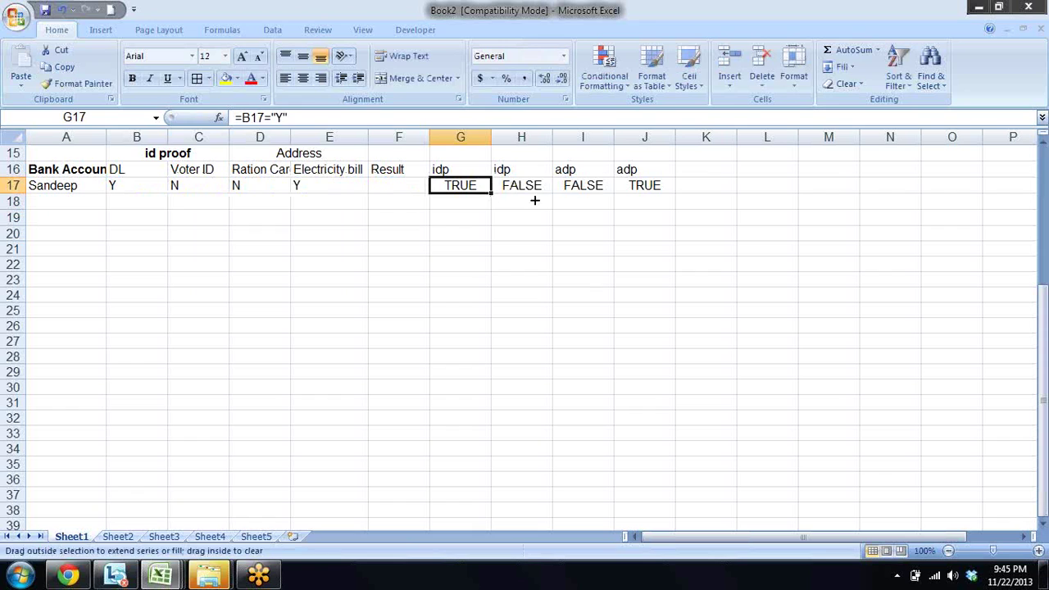
pyautogui.moveTo(535, 200); pyautogui.dragTo(665, 201)
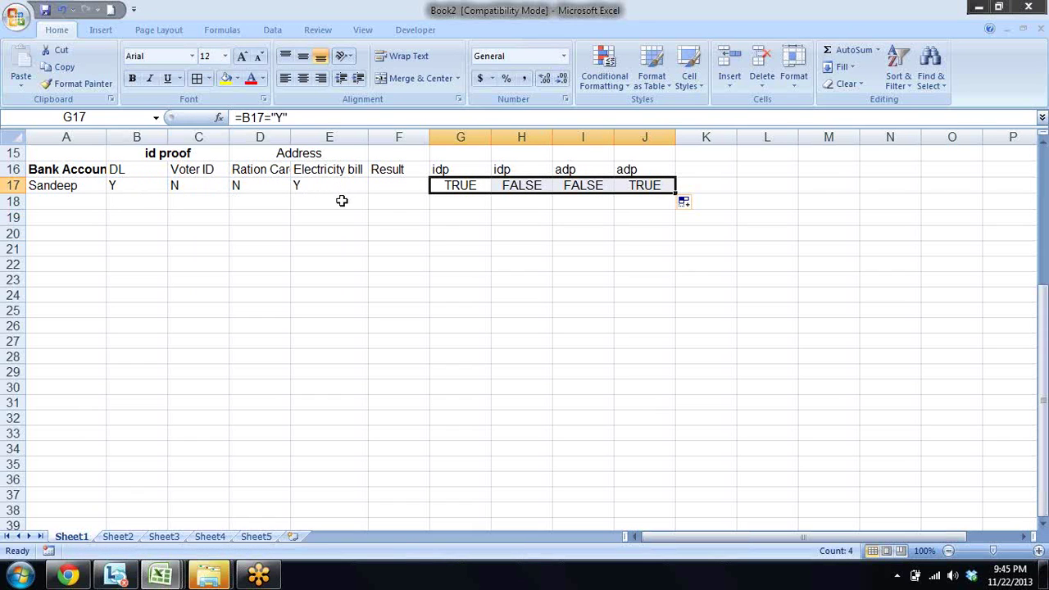
# Step: Review the idp results G17:H17 and adp results I17:J17, ending at H19
pyautogui.click(468, 219)
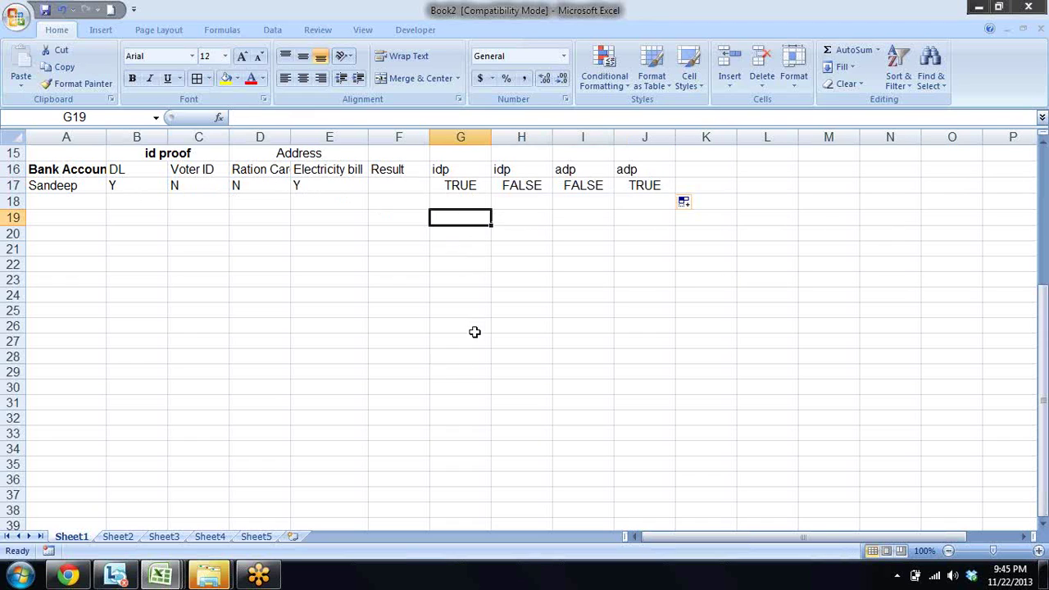
pyautogui.press('Up')
pyautogui.press('Up')
pyautogui.hotkey('shift', 'Right')
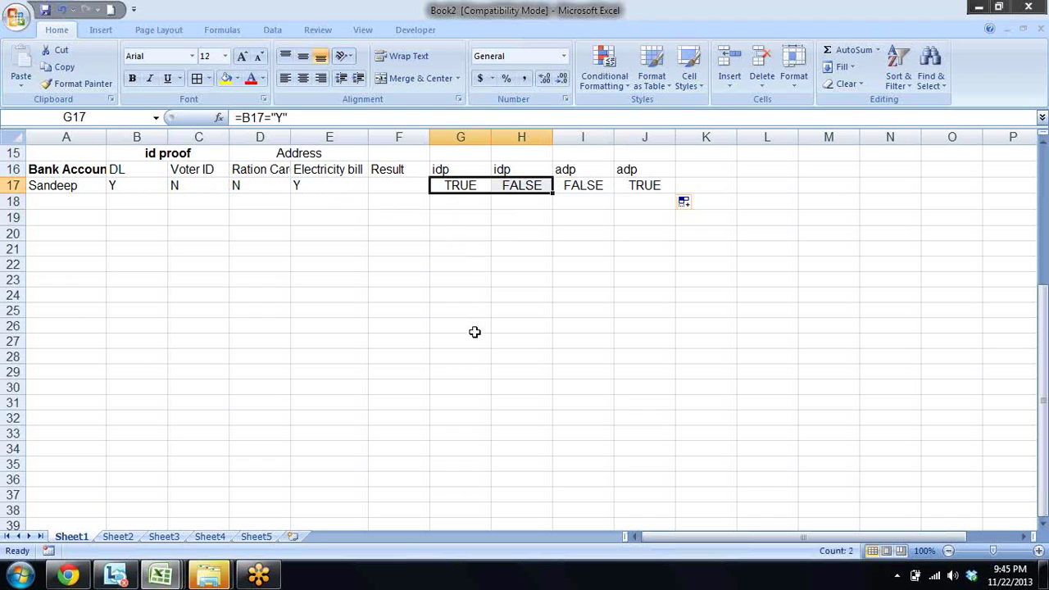
pyautogui.press('Right')
pyautogui.press('Right')
pyautogui.hotkey('shift', 'Right')
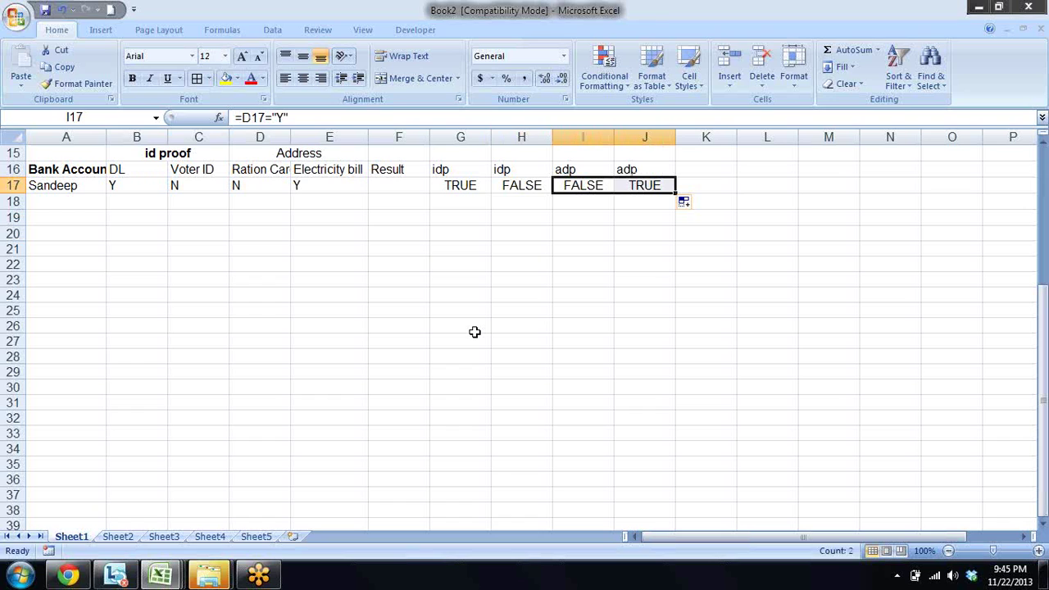
pyautogui.press('Down')
pyautogui.press('Down')
pyautogui.press('Down')
pyautogui.press('Left')
pyautogui.press('Up')
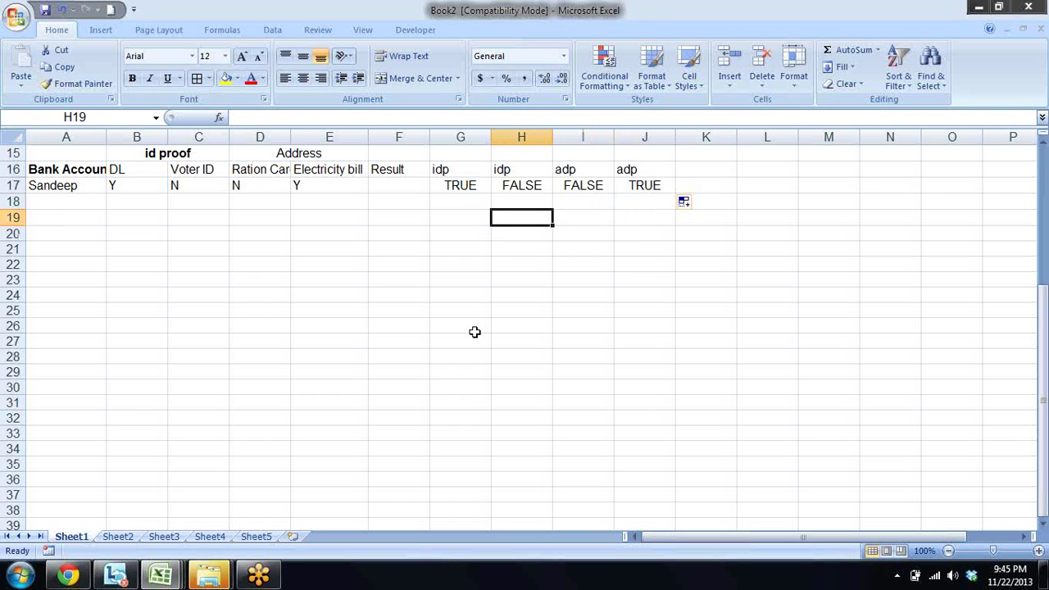
# Step: Enter =OR(G17,H17) in H19
pyautogui.write('=')
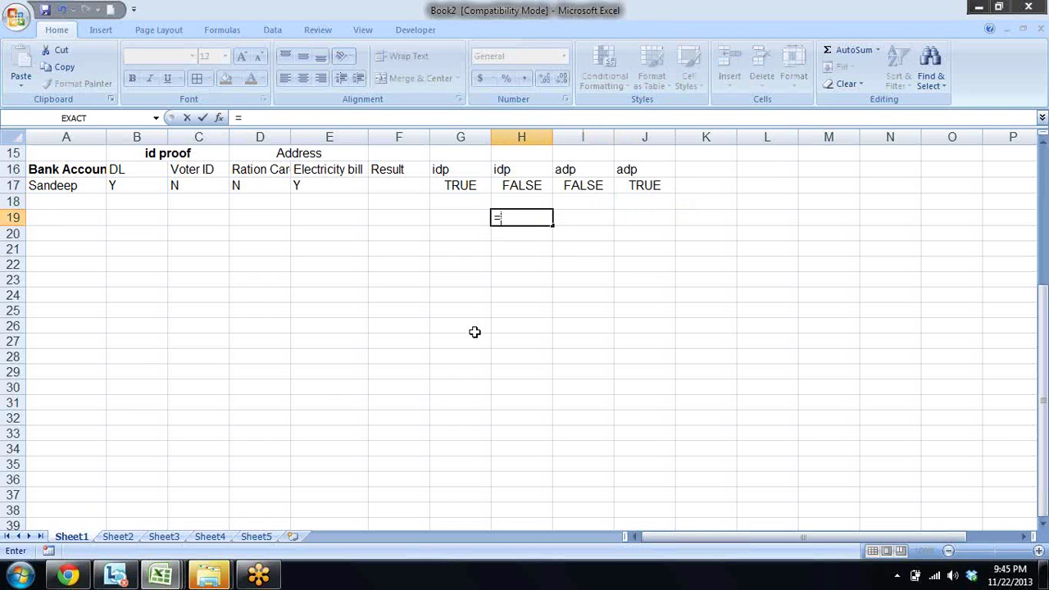
pyautogui.write('or')
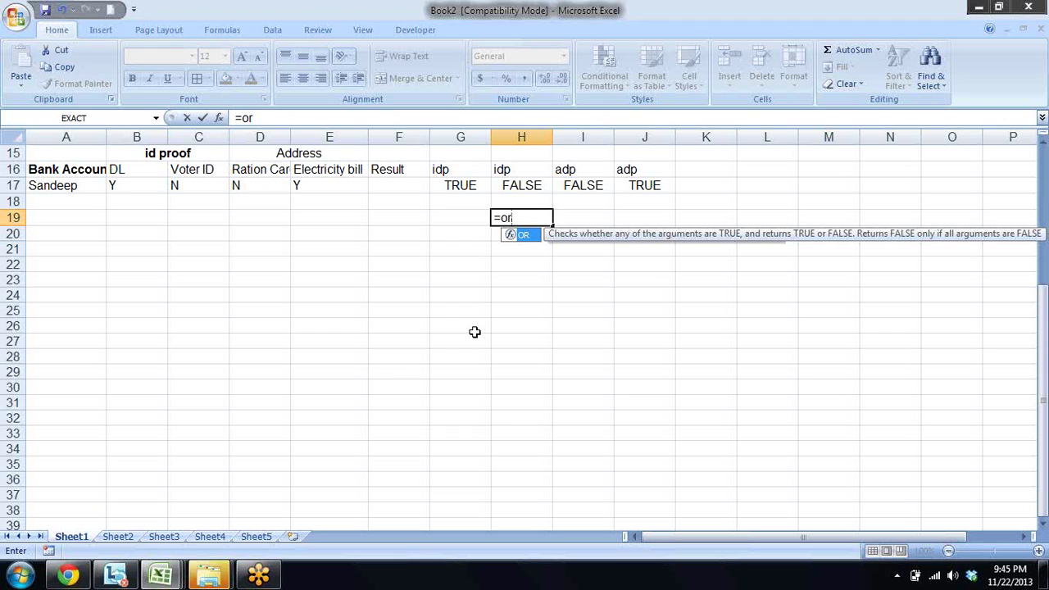
pyautogui.press('Tab')
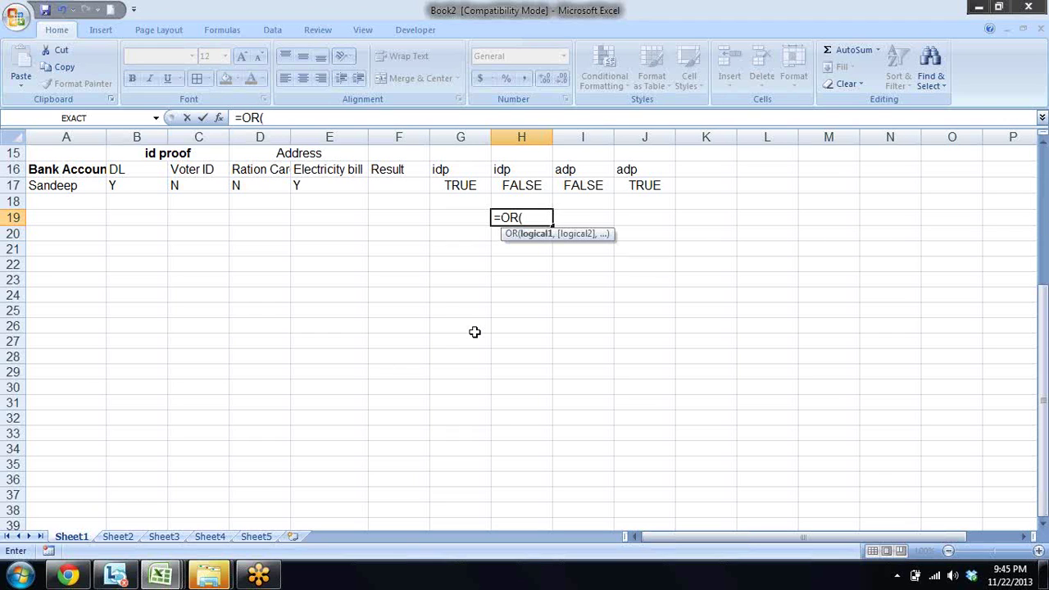
pyautogui.click(460, 186)
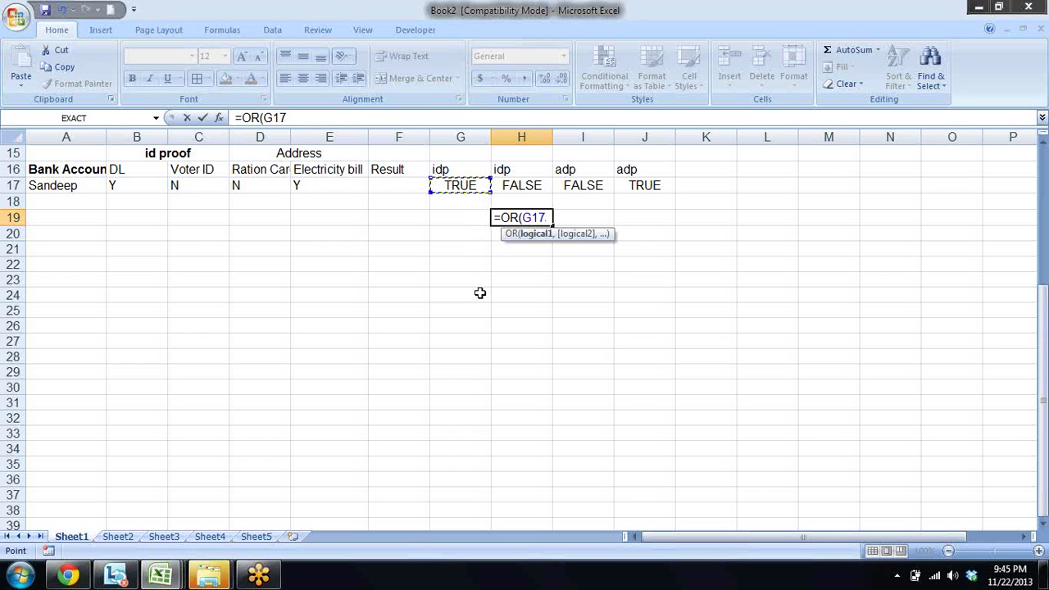
pyautogui.write(',')
pyautogui.click(508, 186)
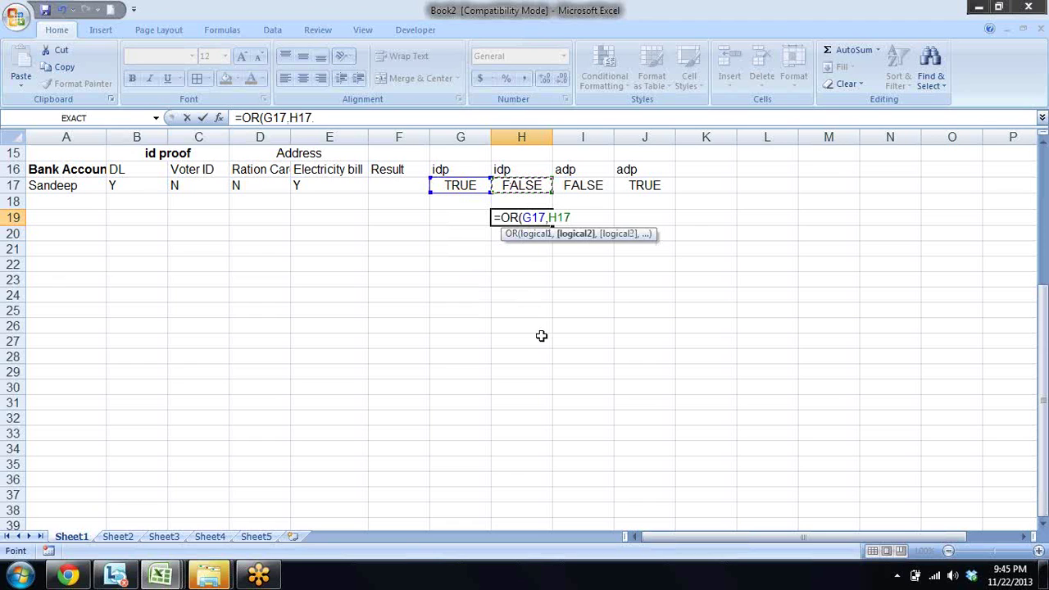
pyautogui.write(')')
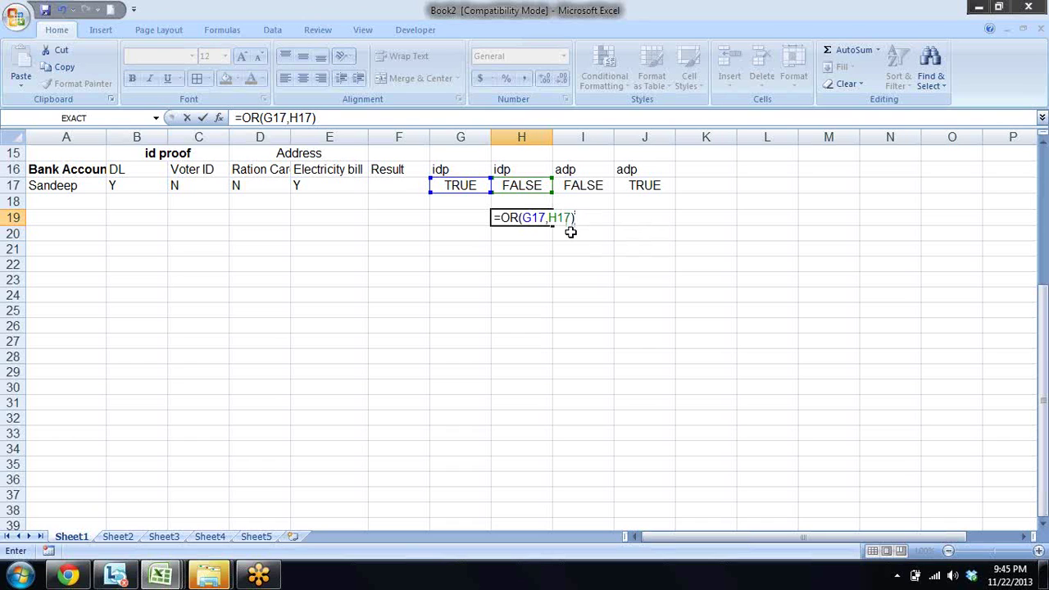
pyautogui.press('Return')
# Step: Set the candidate's DL entry to N and Voter ID entry to Y
pyautogui.press('Up')
pyautogui.press('Up')
pyautogui.press('Up')
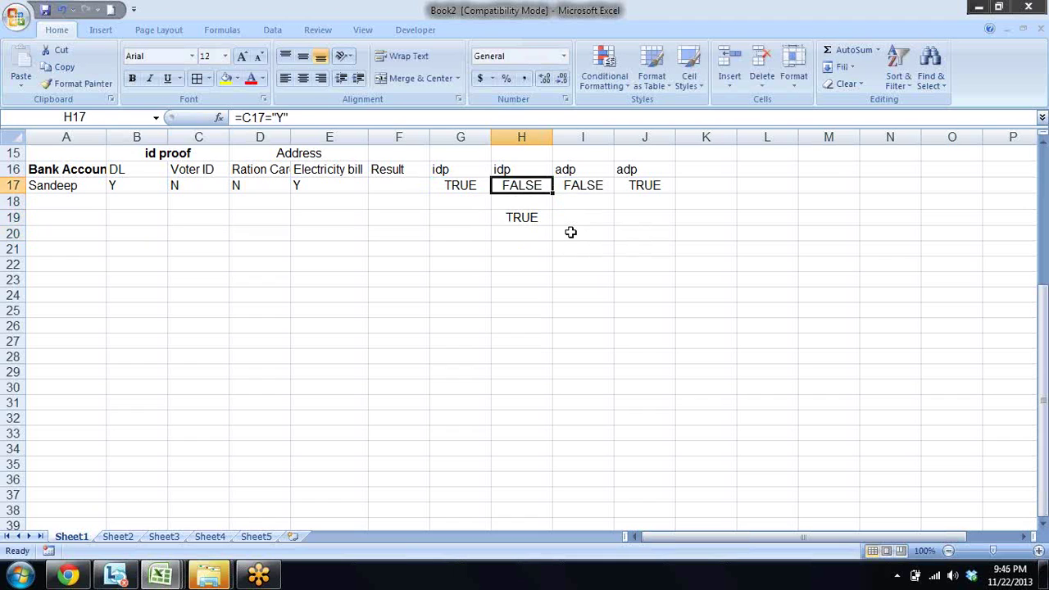
pyautogui.press('Left')
pyautogui.press('Left')
pyautogui.press('Left')
pyautogui.press('Left')
pyautogui.press('Left')
pyautogui.press('Left')
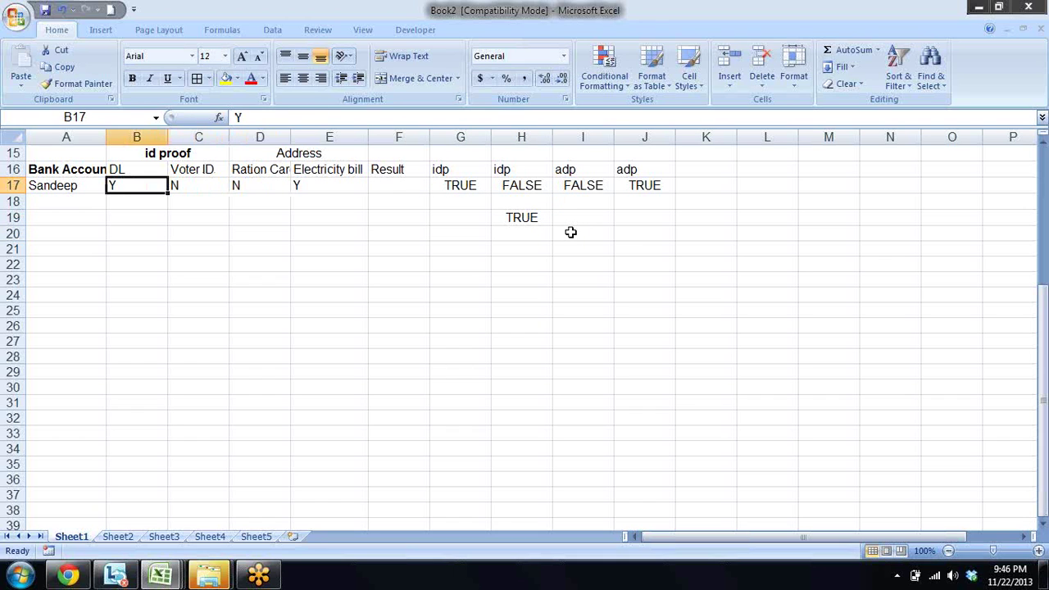
pyautogui.write('N')
pyautogui.press('Return')
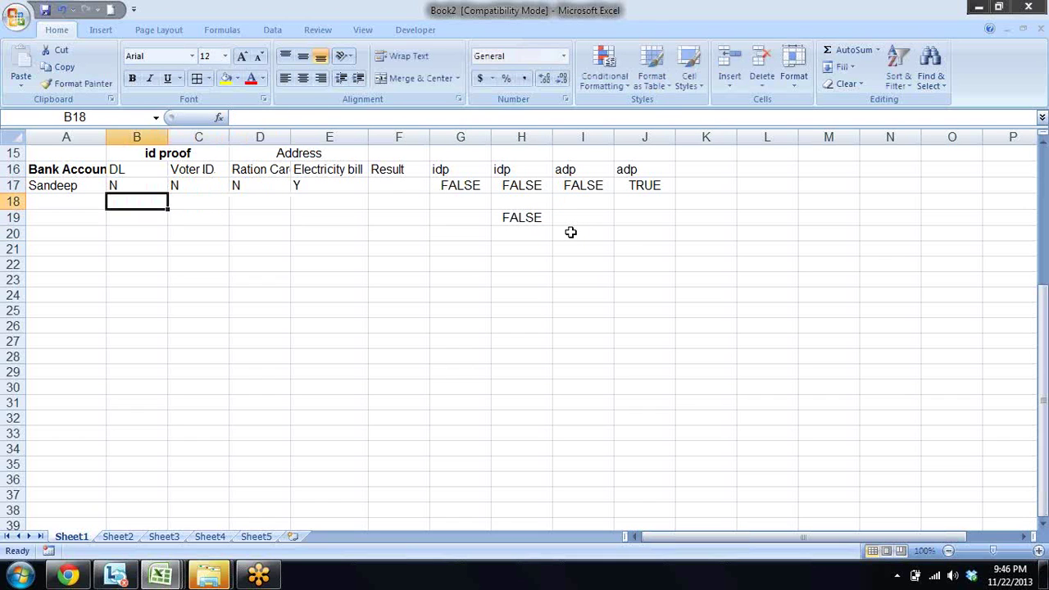
pyautogui.press('Up')
pyautogui.press('Right')
pyautogui.write('Y')
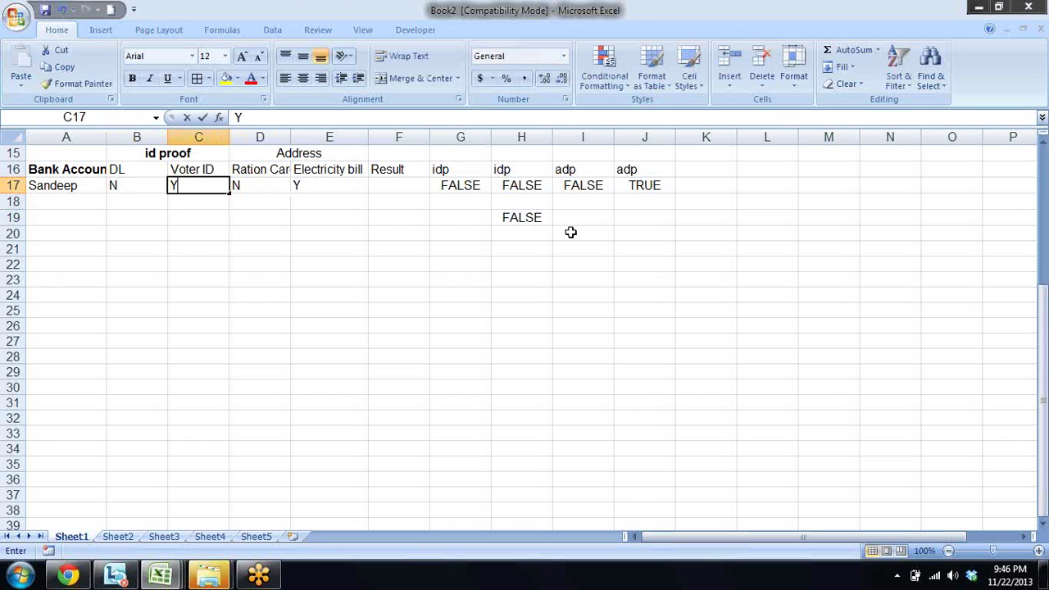
pyautogui.press('Return')
# Step: Check that the OR result in H19 now shows TRUE, then move to I19
pyautogui.press('Right')
pyautogui.press('Right')
pyautogui.press('Right')
pyautogui.press('Right')
pyautogui.press('Right')
pyautogui.press('Up')
pyautogui.press('Up')
pyautogui.press('Left')
pyautogui.press('Right')
pyautogui.press('Down')
pyautogui.press('Down')
pyautogui.press('Down')
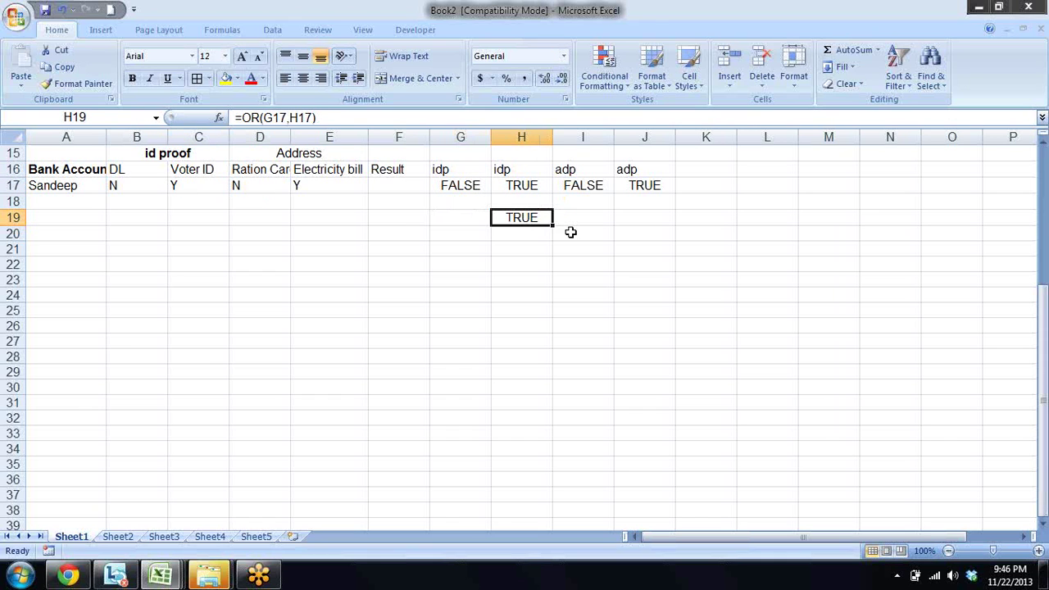
pyautogui.press('Right')
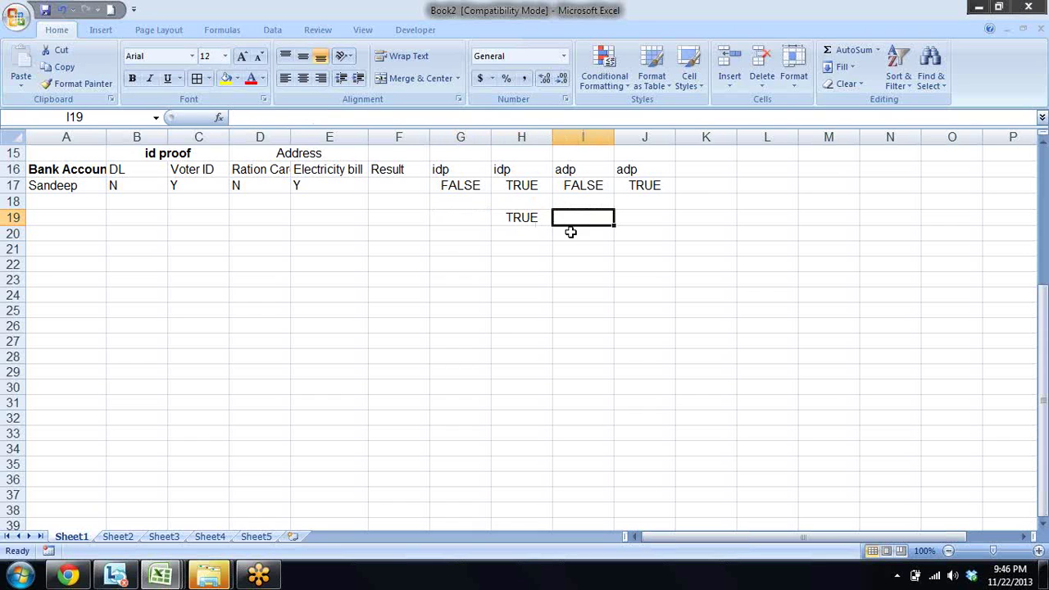
# Step: Enter =OR(I17,J17) in I19 so it shows TRUE
pyautogui.write('=OR(')
pyautogui.press('Up')
pyautogui.press('Up')
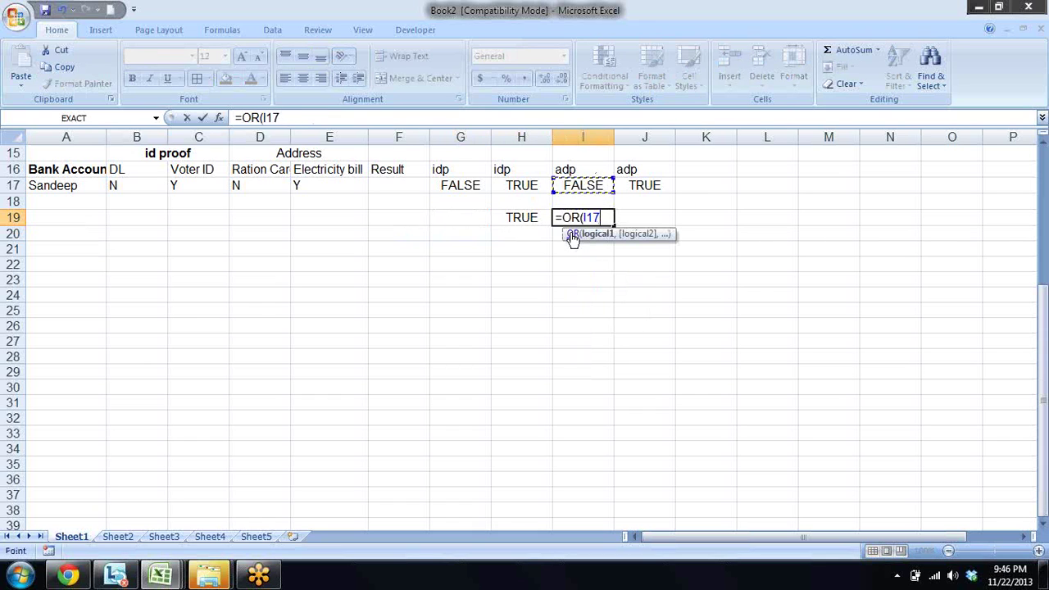
pyautogui.write(',')
pyautogui.press('Up')
pyautogui.press('Up')
pyautogui.press('Right')
pyautogui.write(')')
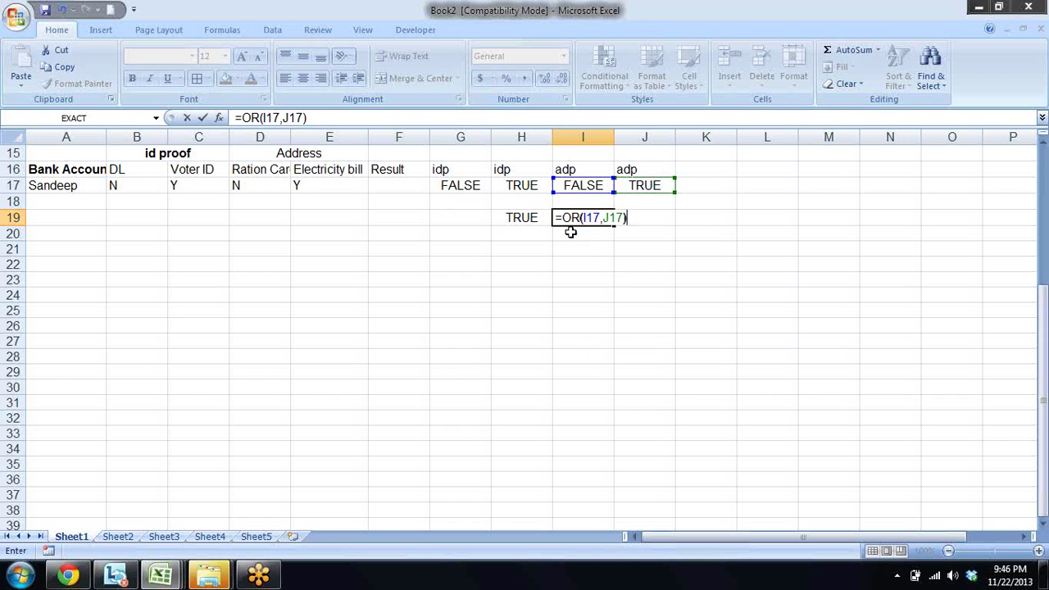
pyautogui.press('Return')
pyautogui.press('Up')
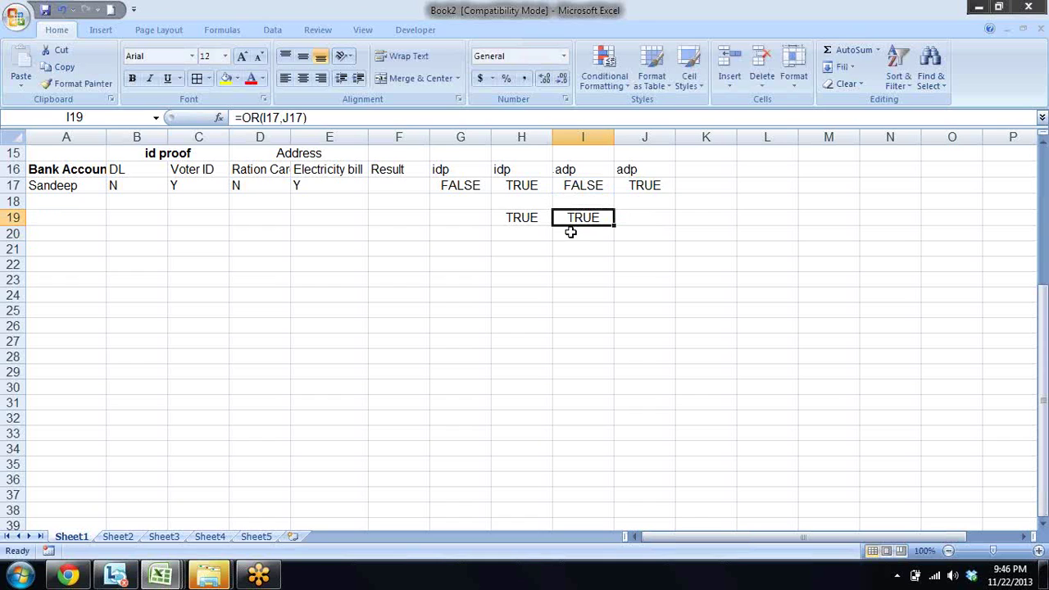
pyautogui.click(571, 231)
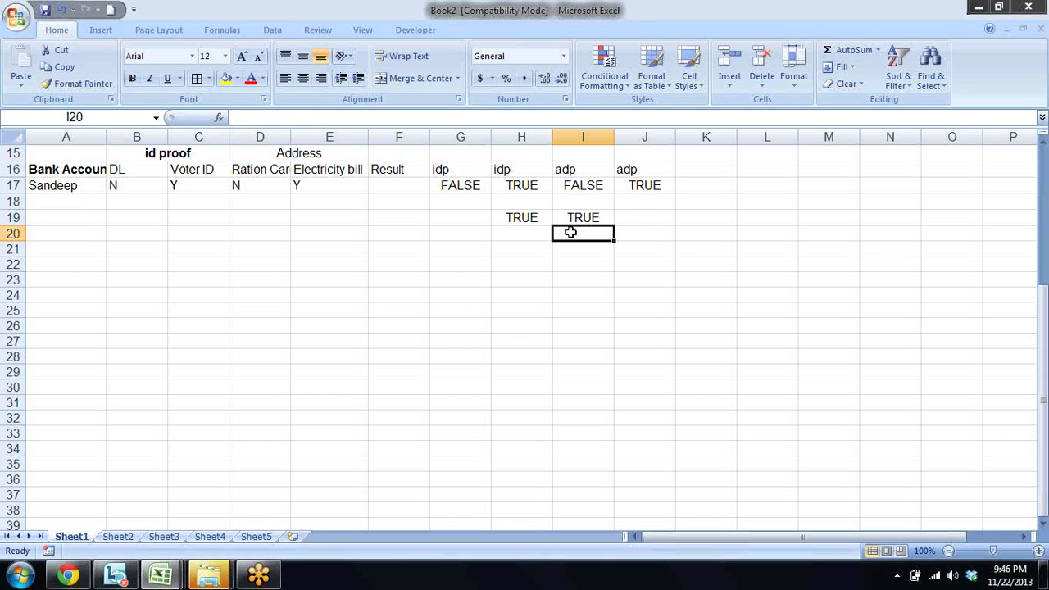
# Step: Make the Address and id proof headings bold
pyautogui.press('Up')
pyautogui.press('Up')
pyautogui.press('Up')
pyautogui.press('Up')
pyautogui.press('Up')
pyautogui.press('Left')
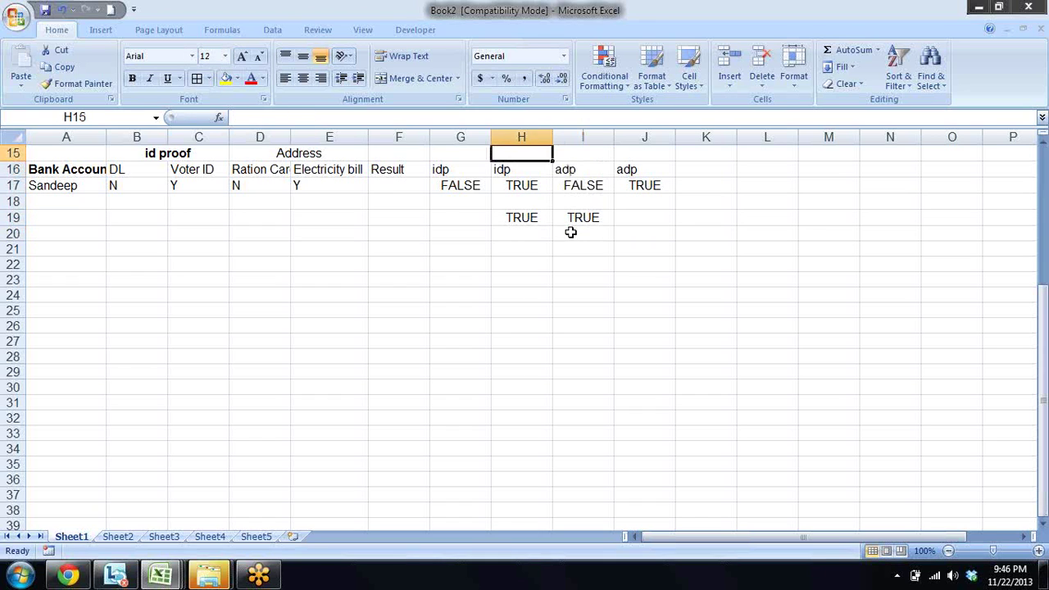
pyautogui.press('Left')
pyautogui.press('Left')
pyautogui.press('Left')
pyautogui.hotkey('shift', 'Left')
pyautogui.hotkey('ctrl', 'b')
pyautogui.press('Down')
pyautogui.press('Down')
pyautogui.press('Down')
pyautogui.press('Down')
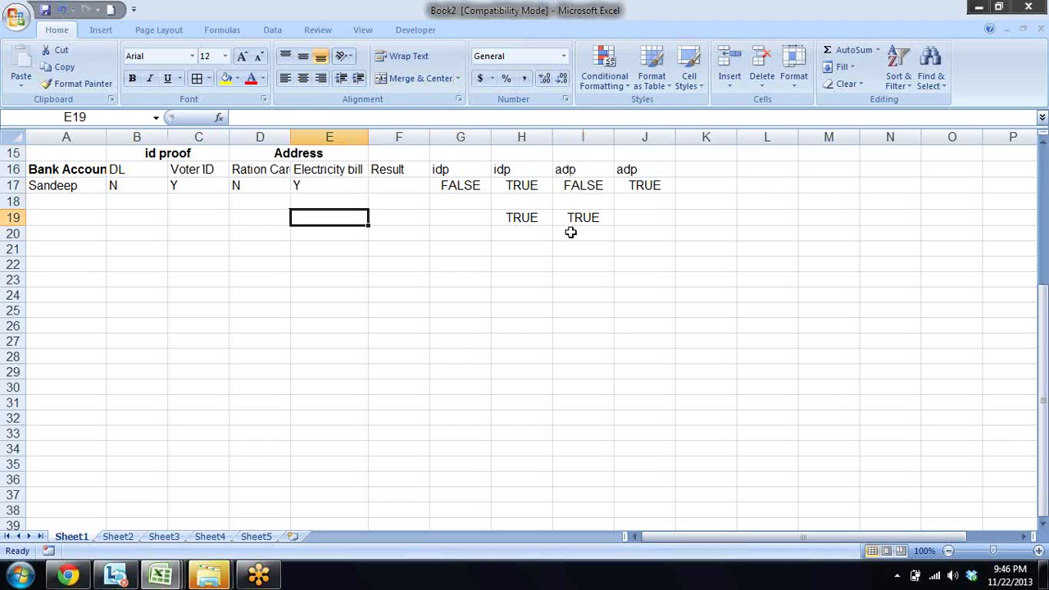
pyautogui.press('Right')
pyautogui.press('Right')
pyautogui.press('Right')
pyautogui.press('Down')
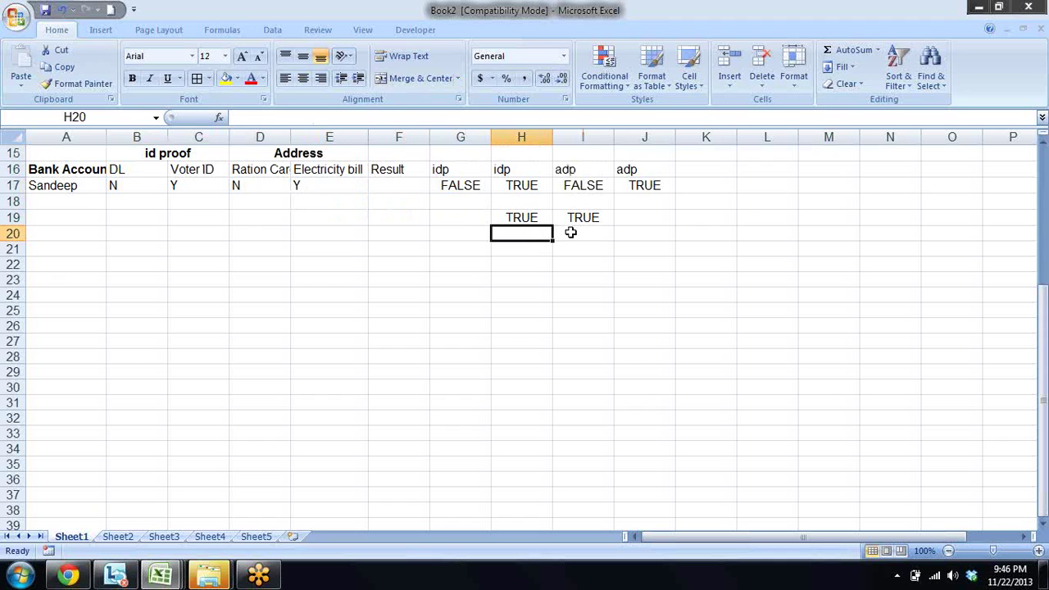
# Step: Enter =AND(H19,I19) in H20 and make it bold
pyautogui.write('=')
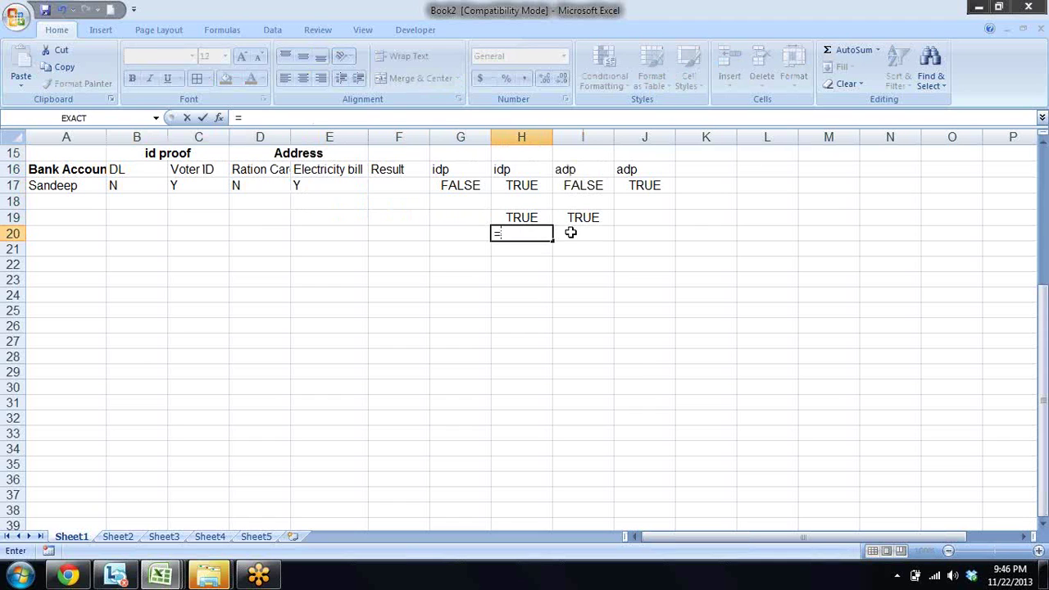
pyautogui.write('and')
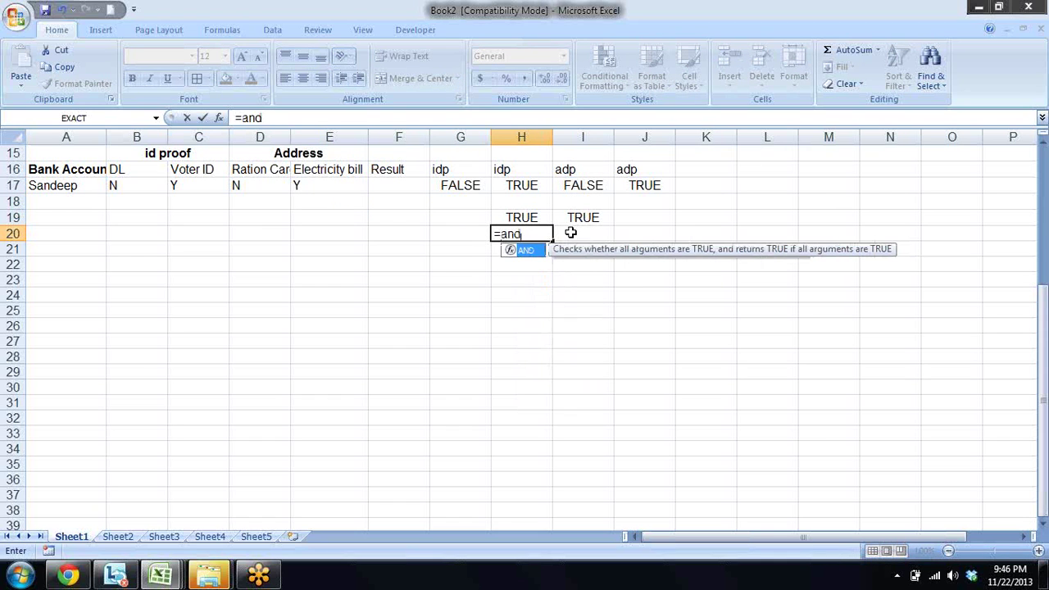
pyautogui.press('Tab')
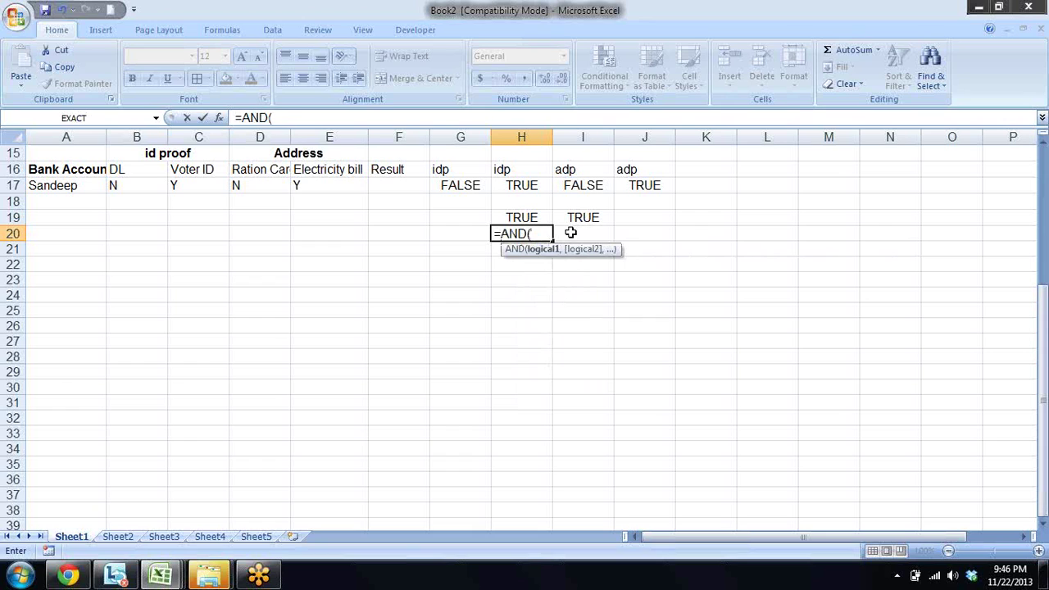
pyautogui.press('Up')
pyautogui.write(',')
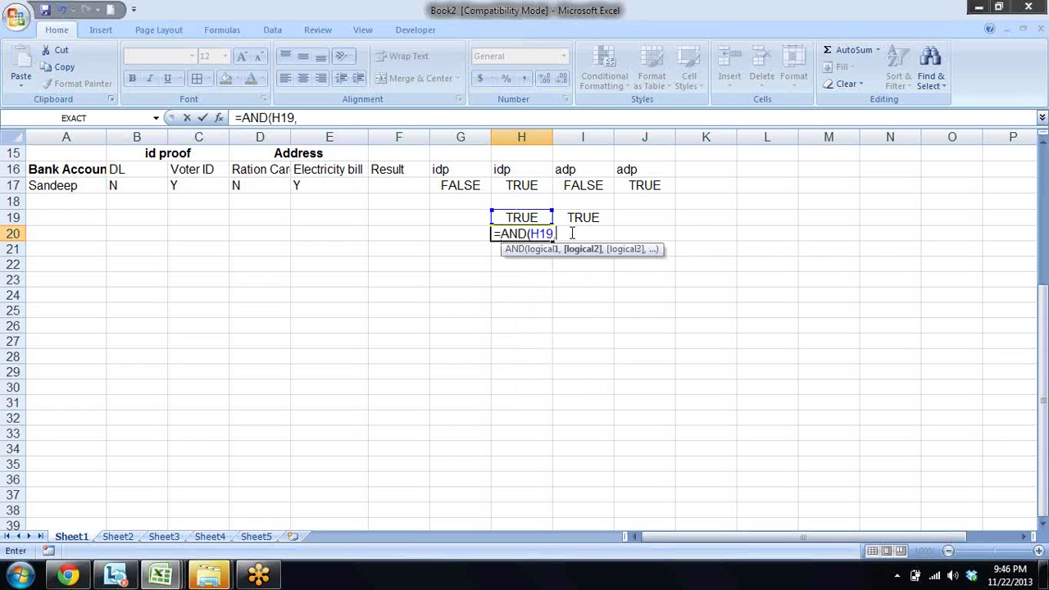
pyautogui.press('Up')
pyautogui.press('Right')
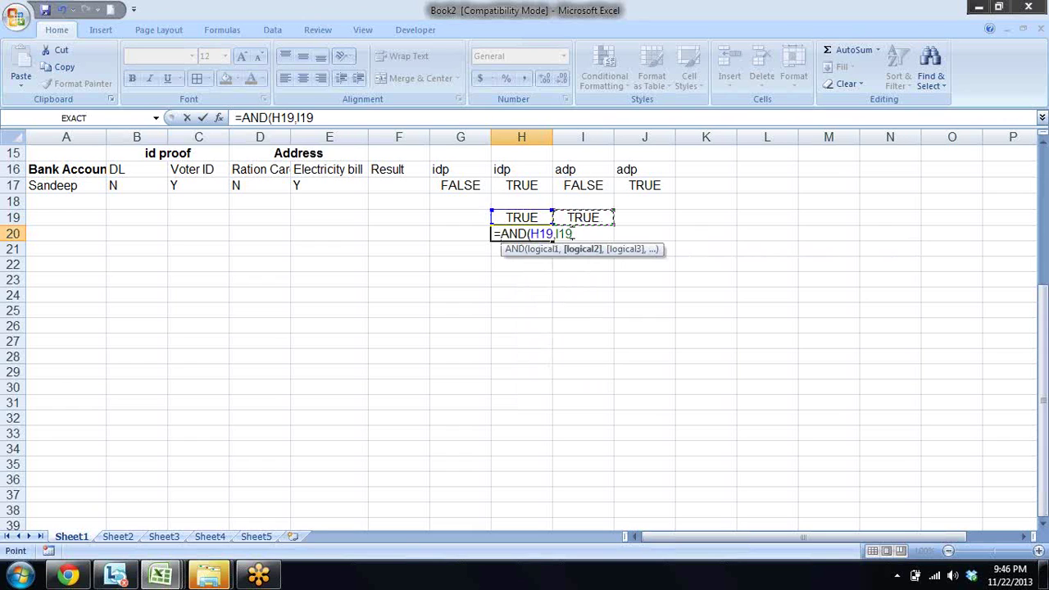
pyautogui.write(')')
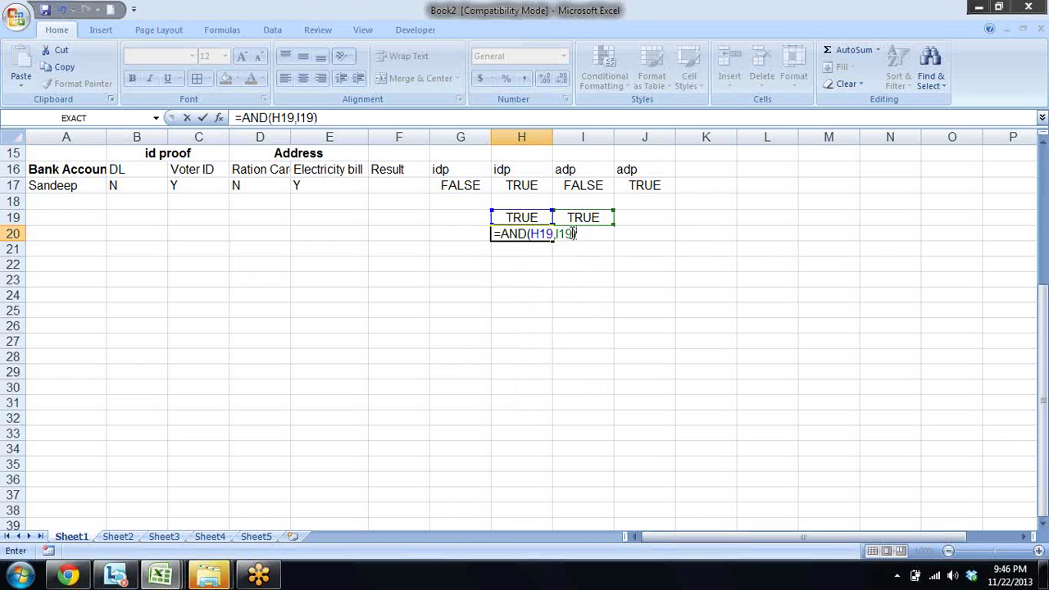
pyautogui.press('Return')
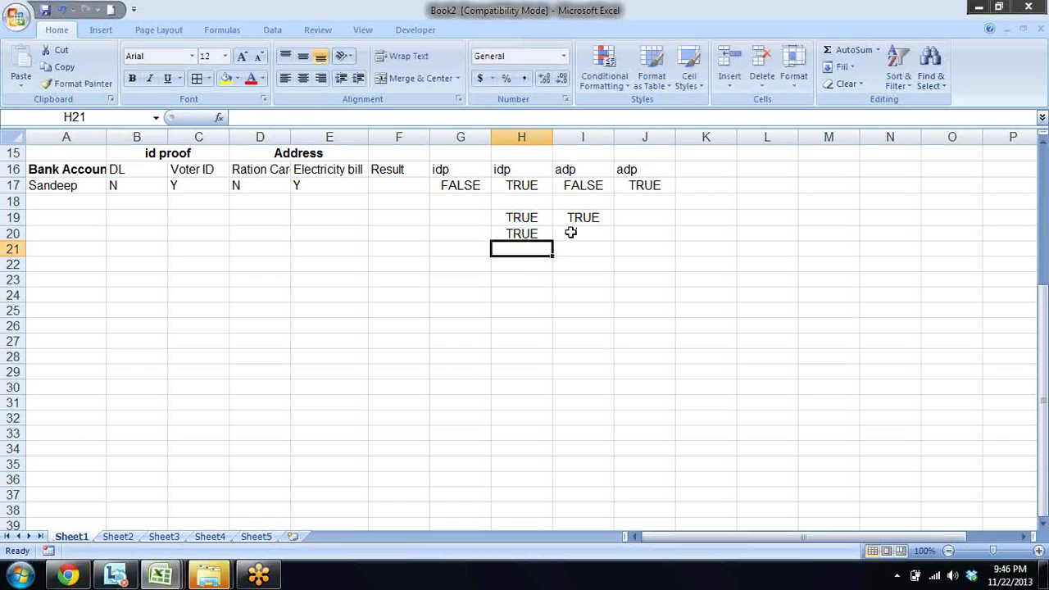
pyautogui.press('Up')
pyautogui.hotkey('ctrl', 'b')
# Step: Test the AND result by setting Electricity bill E17 to N, then restoring it to Y
pyautogui.press('Up')
pyautogui.press('Up')
pyautogui.press('Up')
pyautogui.press('Left')
pyautogui.press('Left')
pyautogui.press('Left')
pyautogui.press('Left')
pyautogui.press('Right')
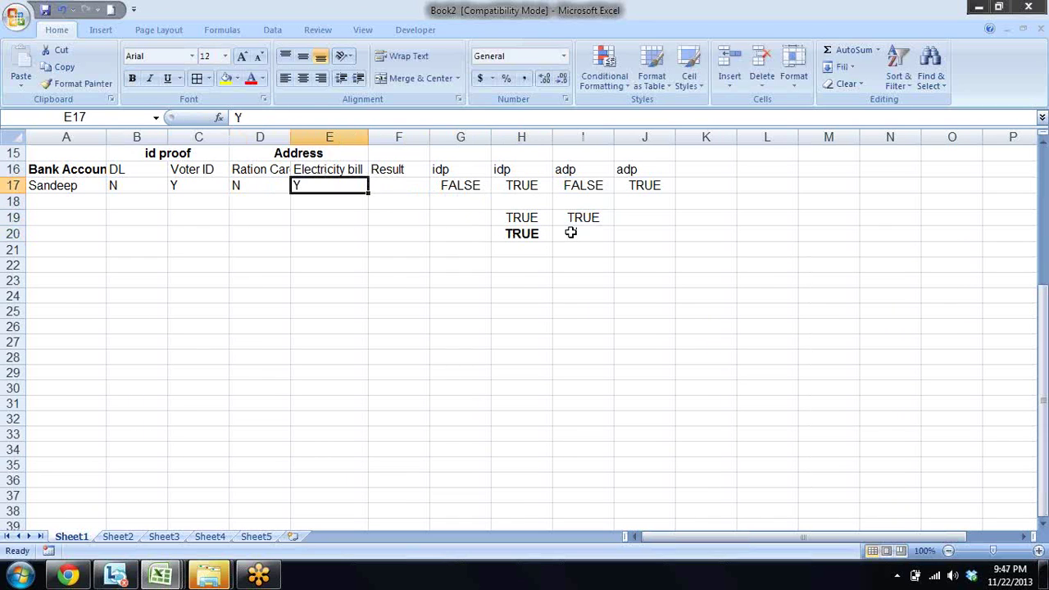
pyautogui.write('N')
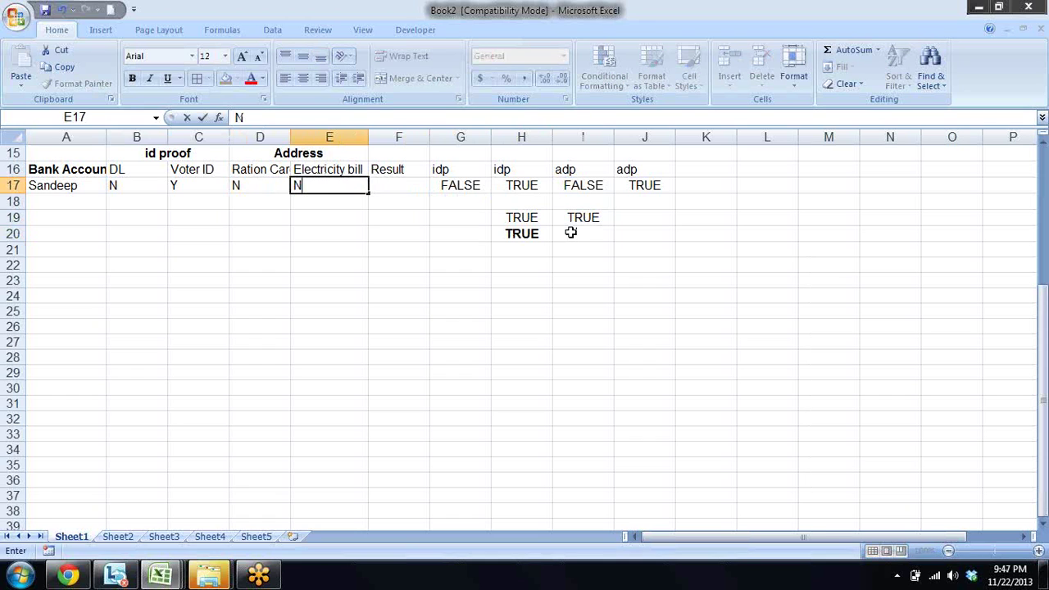
pyautogui.press('Return')
pyautogui.press('Right')
pyautogui.press('Right')
pyautogui.press('Down')
pyautogui.press('Down')
pyautogui.press('Right')
pyautogui.press('Left')
pyautogui.press('Left')
pyautogui.press('Left')
pyautogui.press('Up')
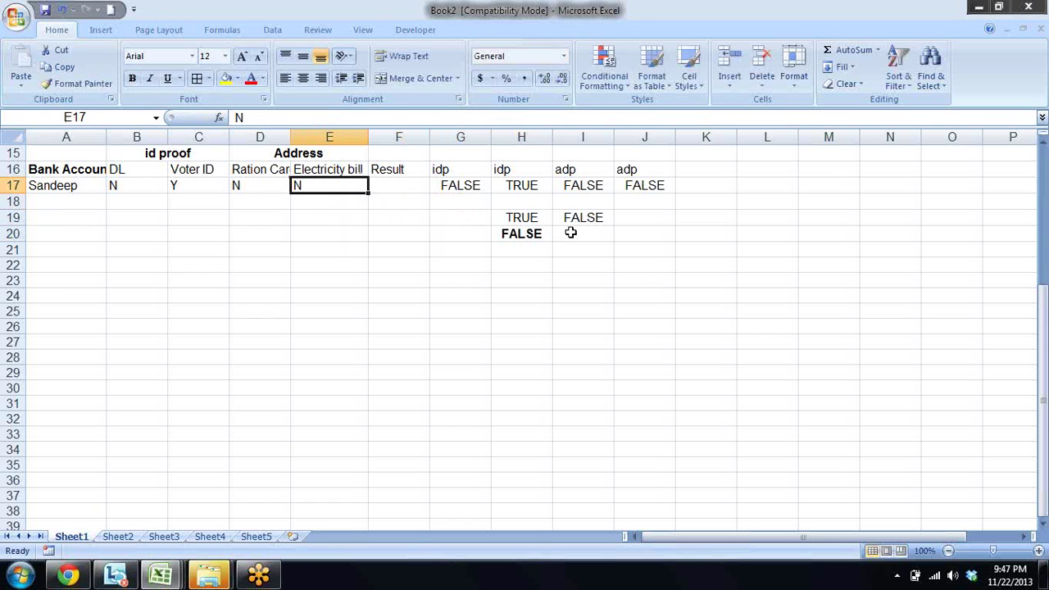
pyautogui.write('Y')
pyautogui.press('Return')
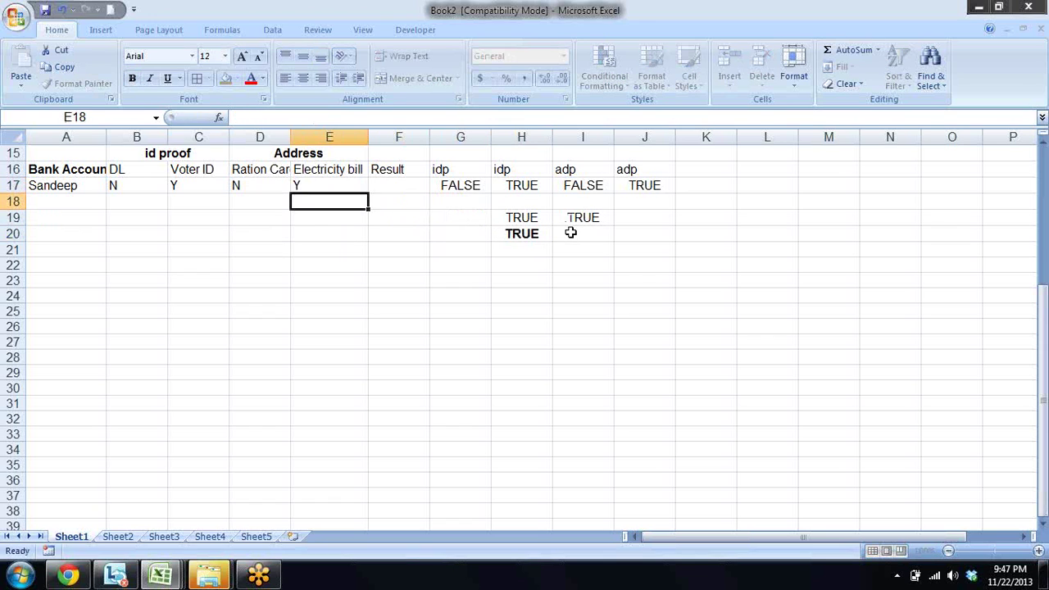
# Step: Test again by switching the Voter ID entry to N and back to Y
pyautogui.press('Up')
pyautogui.press('Left')
pyautogui.press('Left')
pyautogui.press('Left')
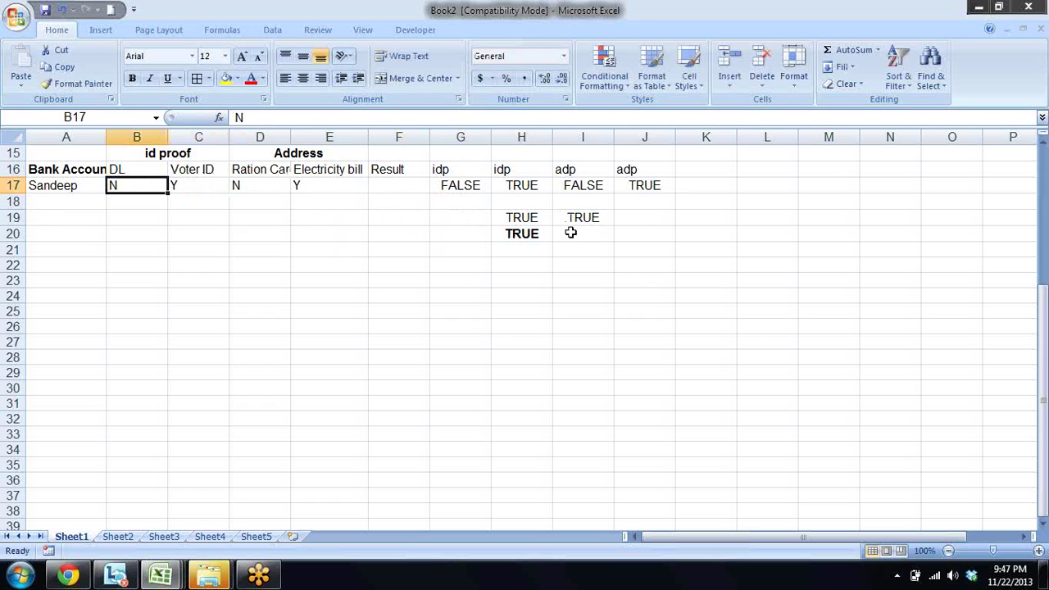
pyautogui.press('Right')
pyautogui.write('N')
pyautogui.press('Return')
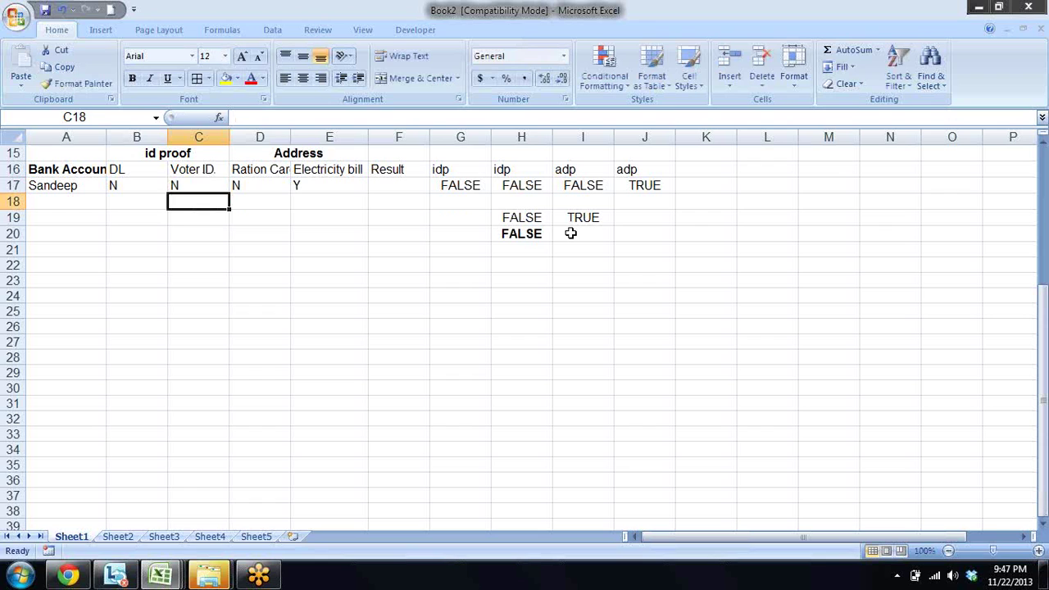
pyautogui.press('Up')
pyautogui.write('Y')
pyautogui.press('Return')
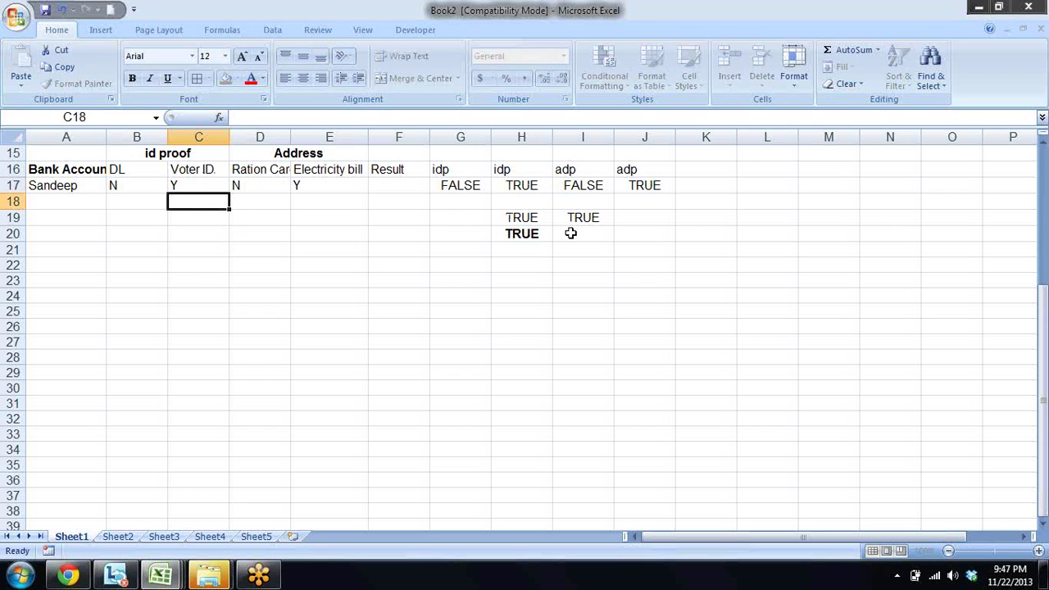
pyautogui.press('Right')
pyautogui.press('Right')
pyautogui.press('Right')
pyautogui.press('Right')
pyautogui.press('Right')
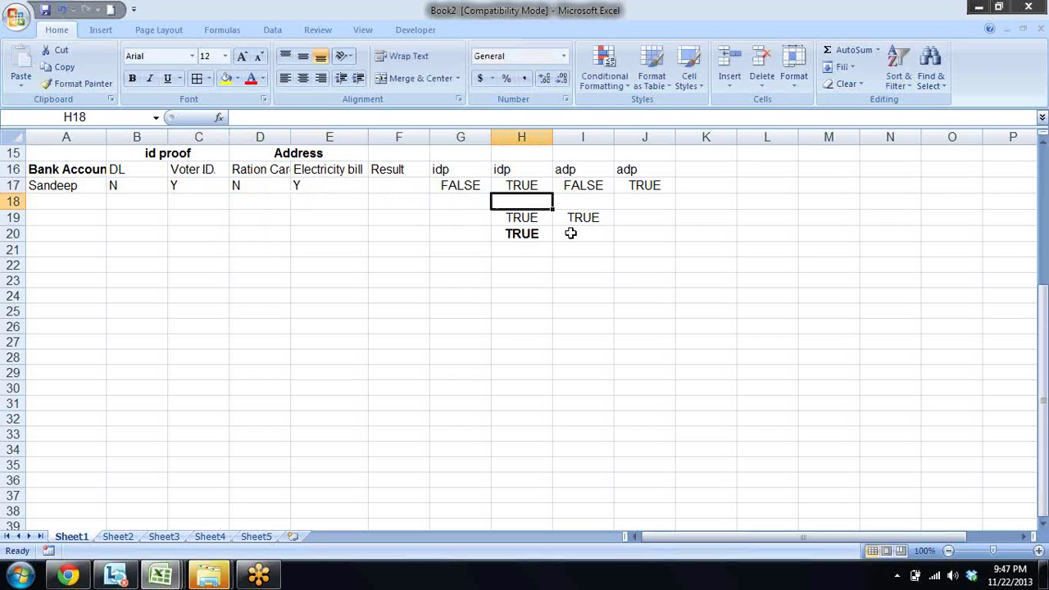
pyautogui.press('Down')
pyautogui.press('Down')
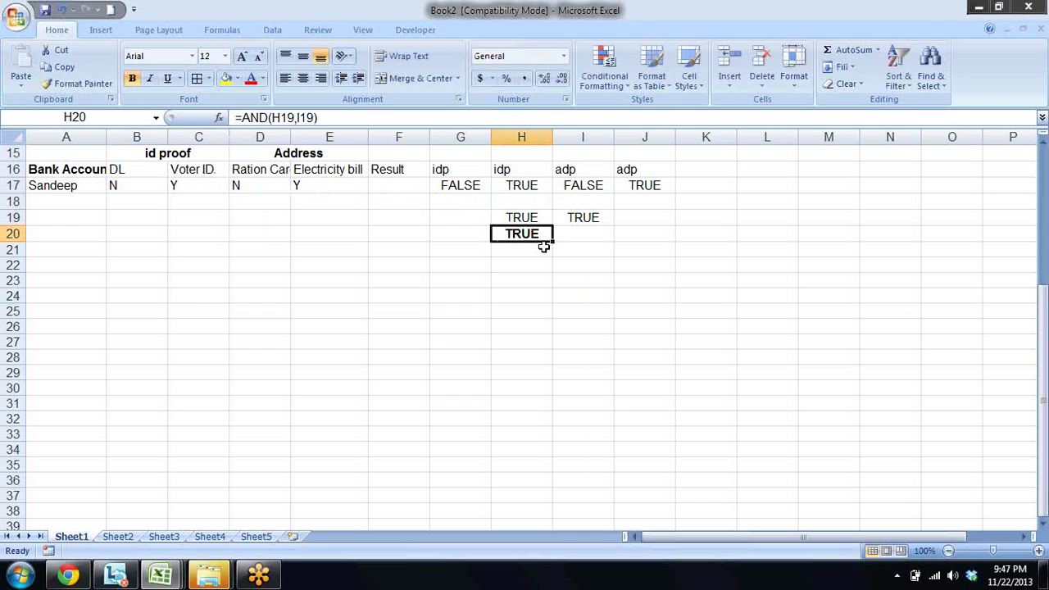
pyautogui.press('Left')
pyautogui.press('Right')
pyautogui.press('Left')
pyautogui.press('Left')
pyautogui.press('Up')
pyautogui.press('Up')
pyautogui.press('Up')
# Step: Enter =IF(H20,"Selected","Recjected") in F17 so it shows Selected
pyautogui.write('=')
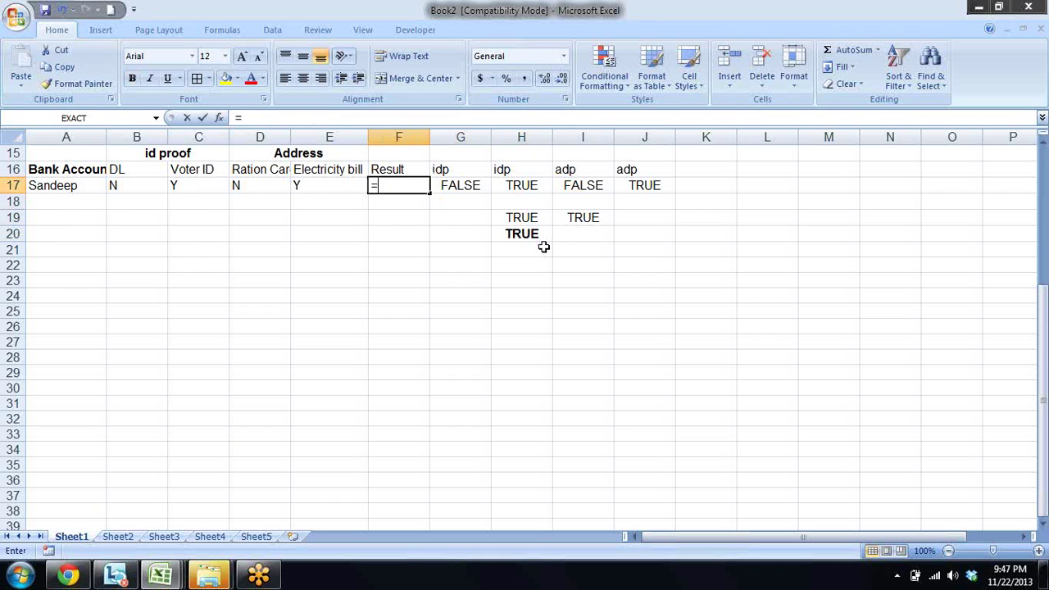
pyautogui.write('if(')
pyautogui.press('Down')
pyautogui.press('Down')
pyautogui.press('Down')
pyautogui.press('Right')
pyautogui.press('Right')
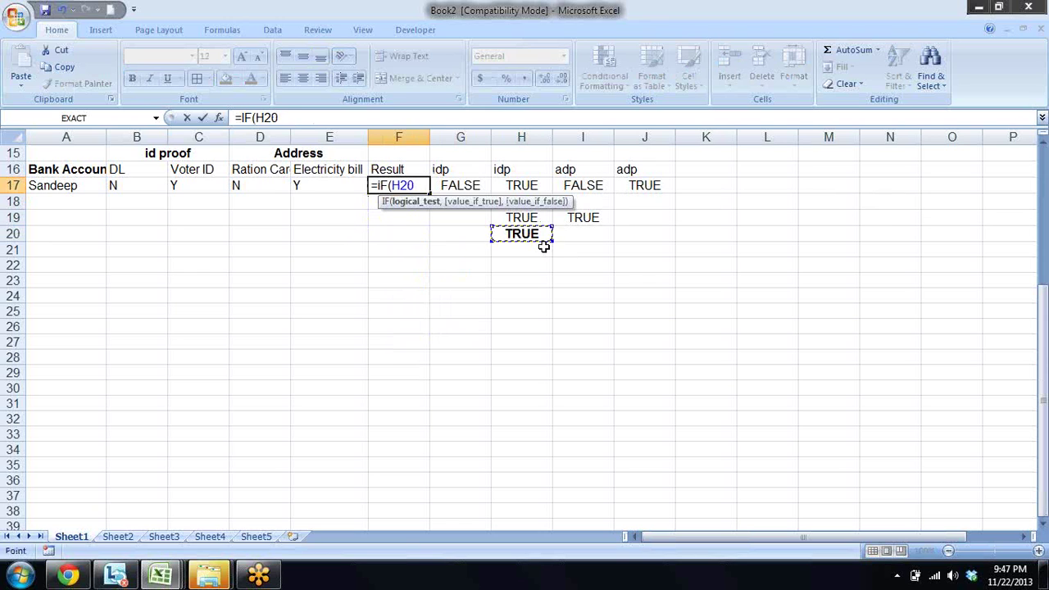
pyautogui.write(',"')
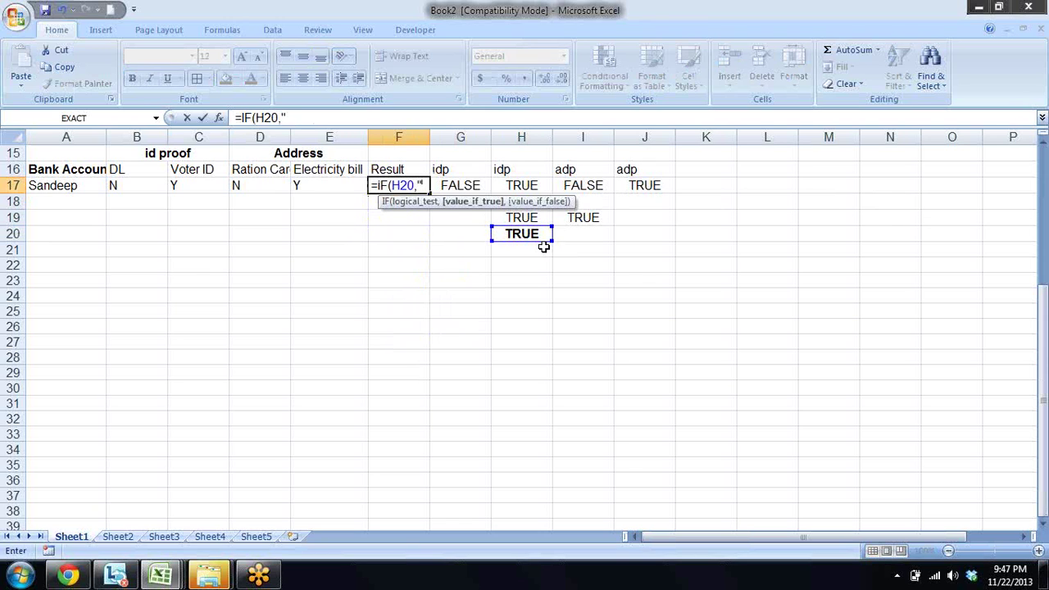
pyautogui.write('Selected","Recjected"')
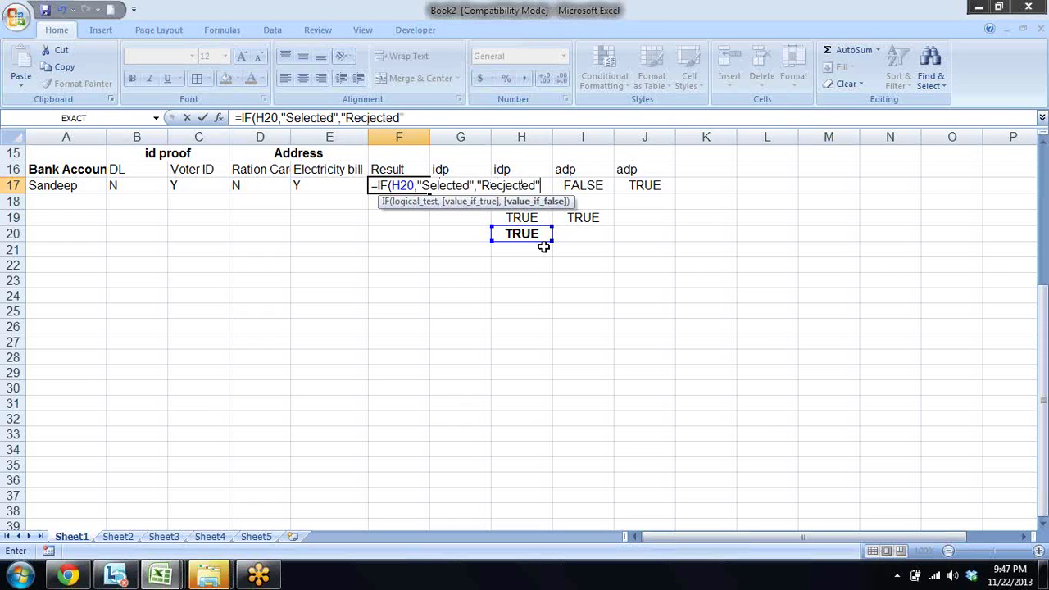
pyautogui.write(')')
pyautogui.press('Return')
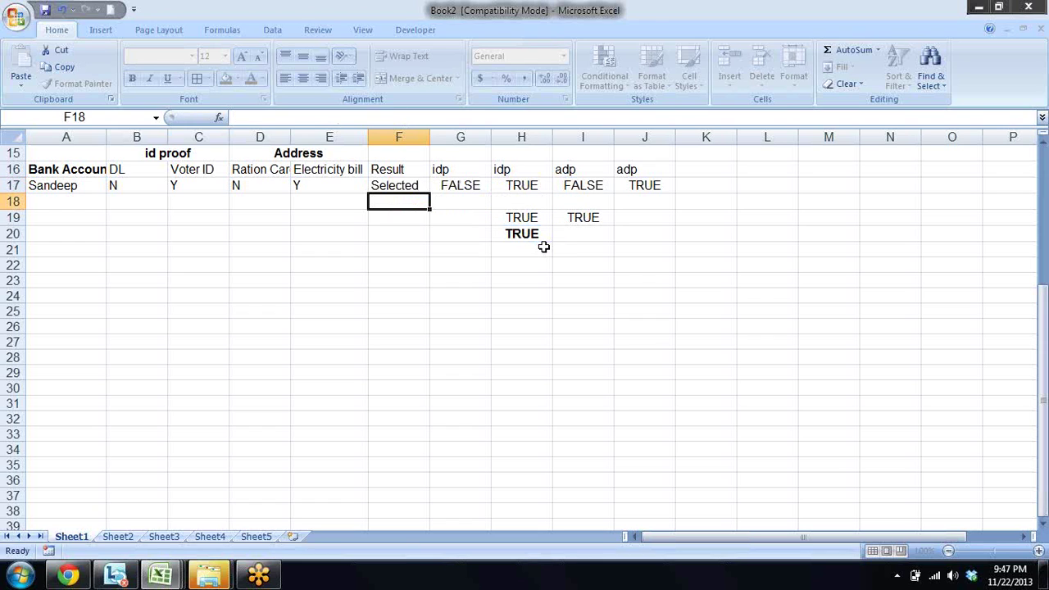
pyautogui.press('Up')
# Step: Bold the F17 result, then test by switching Voter ID C17 to n and back to Y
pyautogui.hotkey('ctrl', 'b')
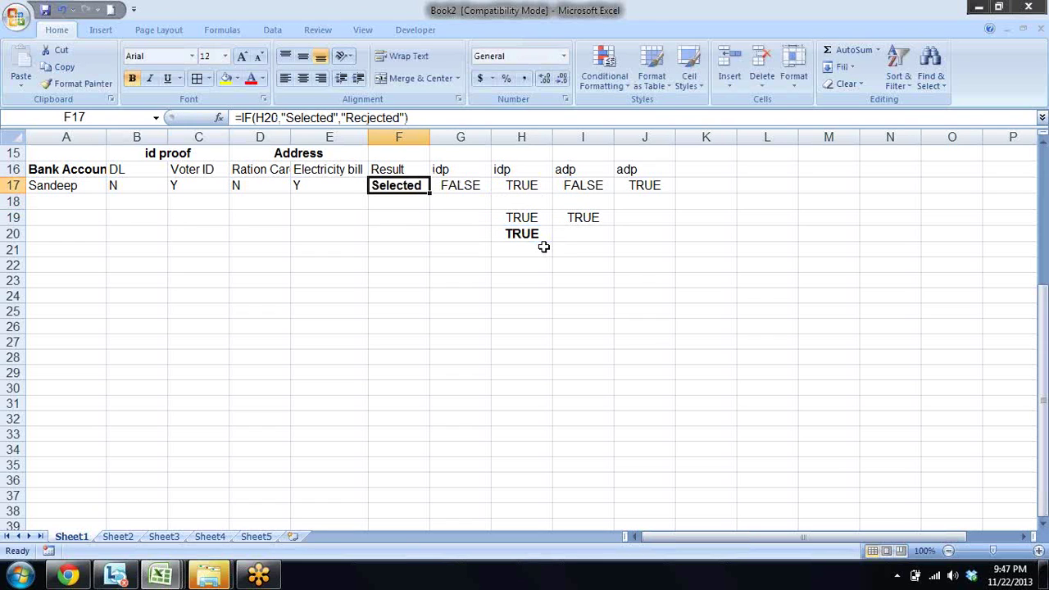
pyautogui.press('Left')
pyautogui.press('Left')
pyautogui.press('Left')
pyautogui.press('Left')
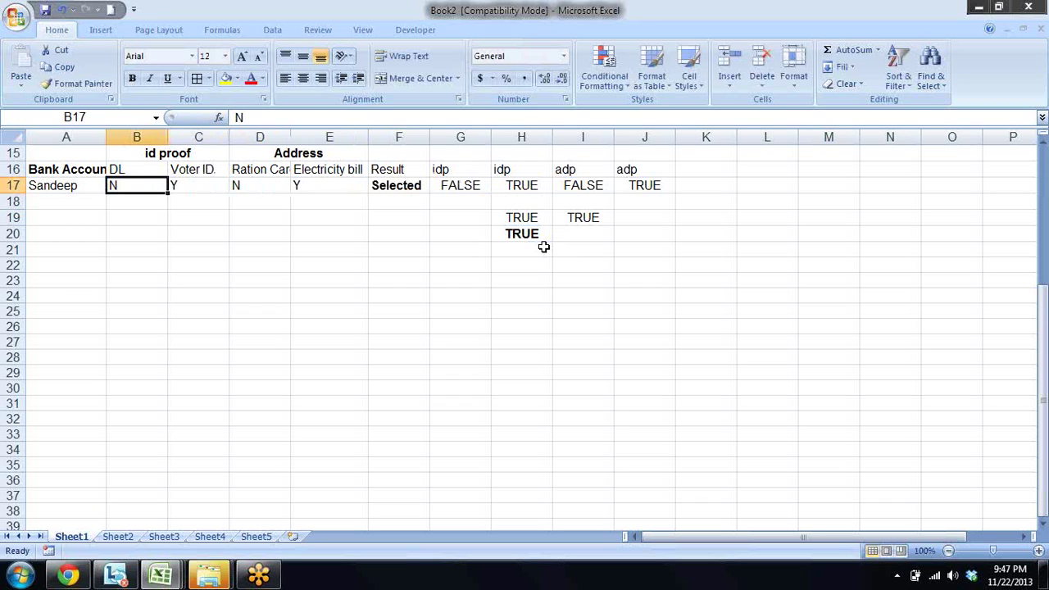
pyautogui.press('Right')
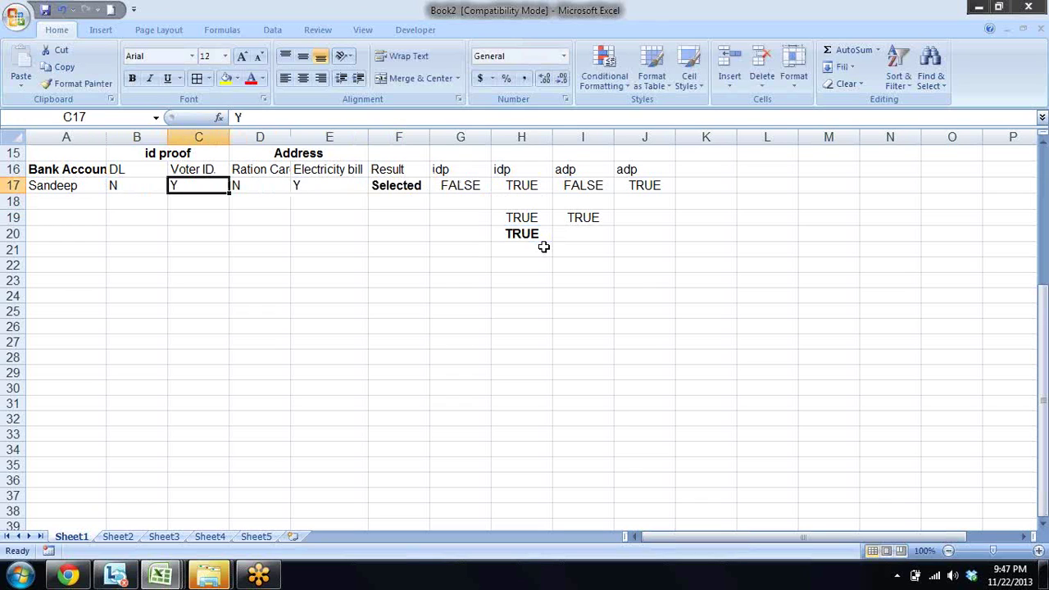
pyautogui.write('n')
pyautogui.press('Return')
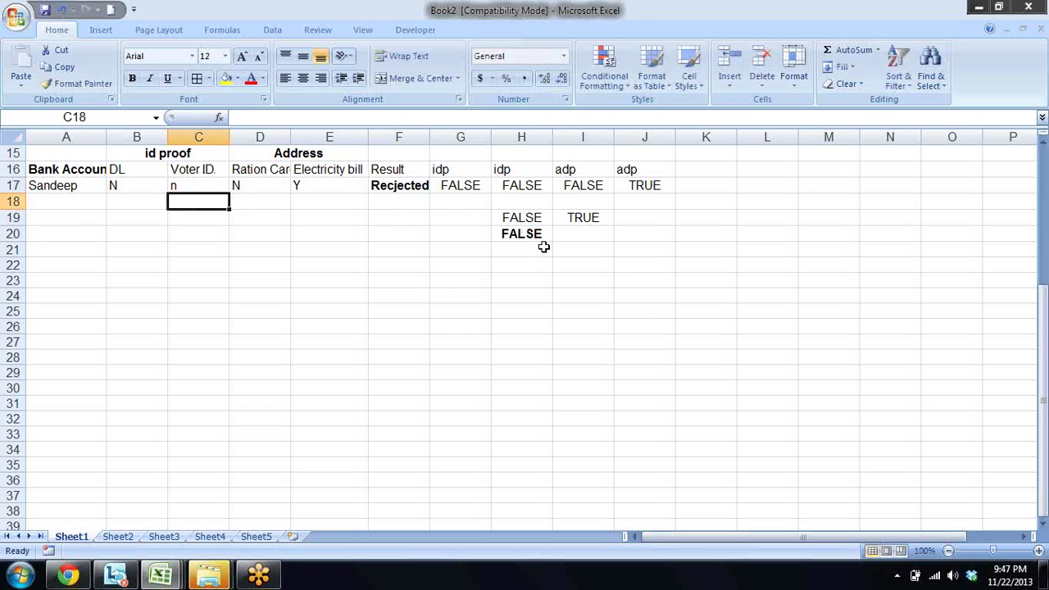
pyautogui.press('Up')
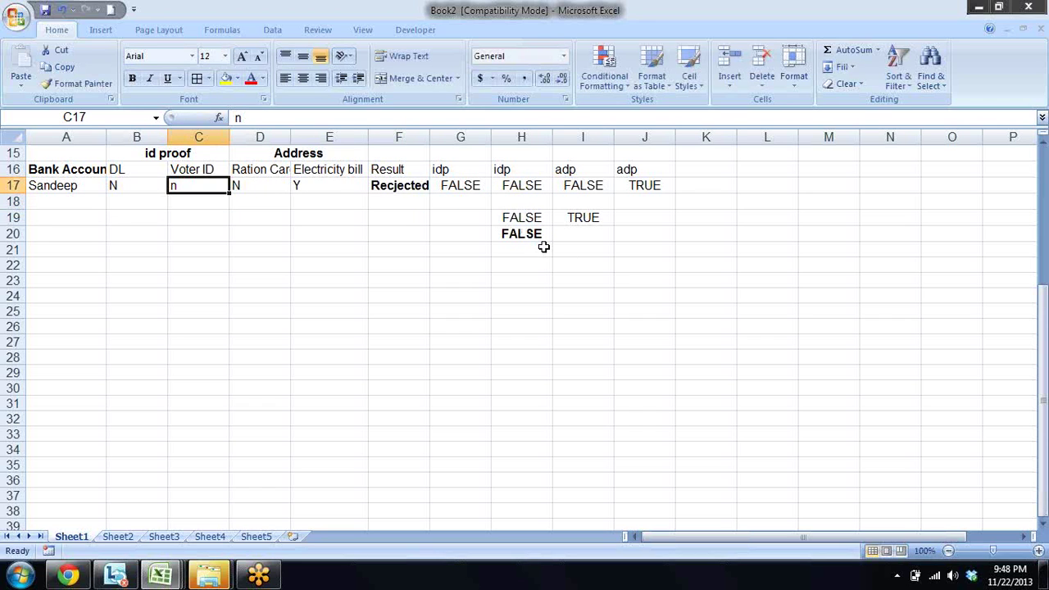
pyautogui.write('Y')
pyautogui.press('Right')
pyautogui.press('Right')
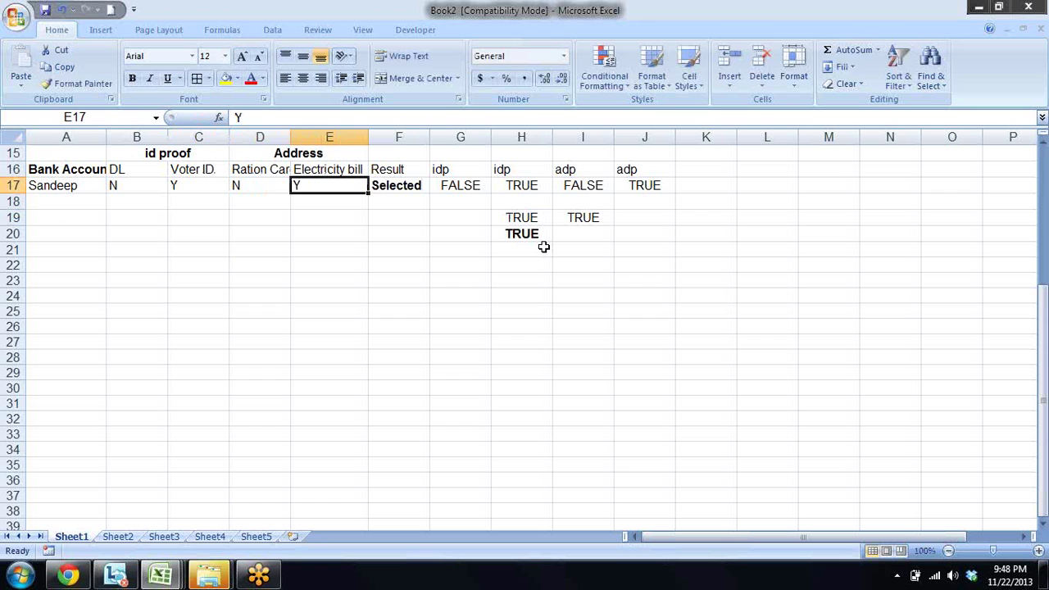
# Step: Set Ration Card D17 to Y and Electricity bill E17 to N; F17 still reads Selected
pyautogui.write('N')
pyautogui.press('Return')
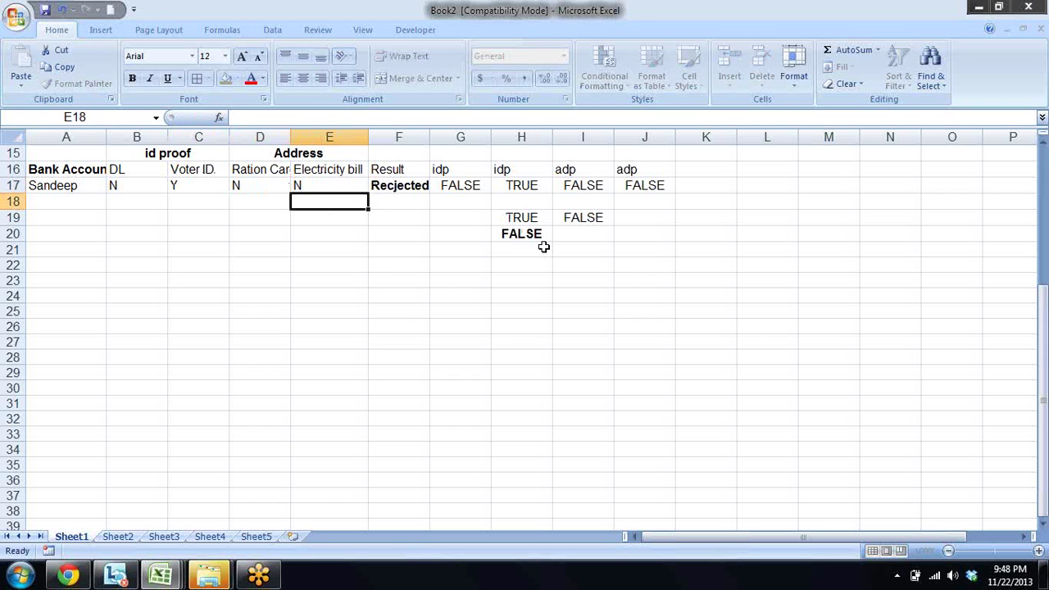
pyautogui.press('Up')
pyautogui.write('Y')
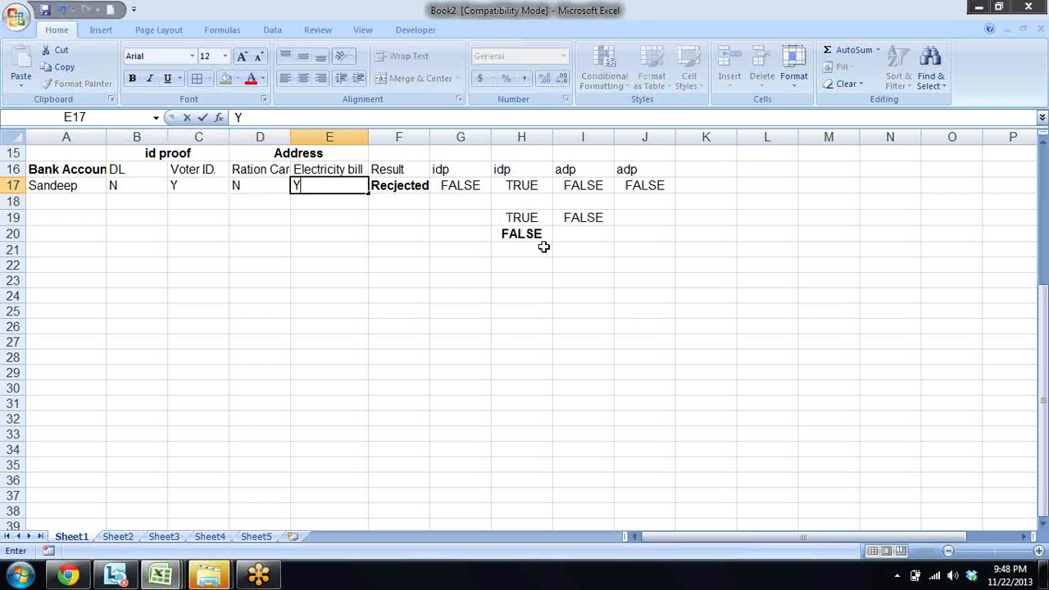
pyautogui.press('Left')
pyautogui.write('Y')
pyautogui.press('Right')
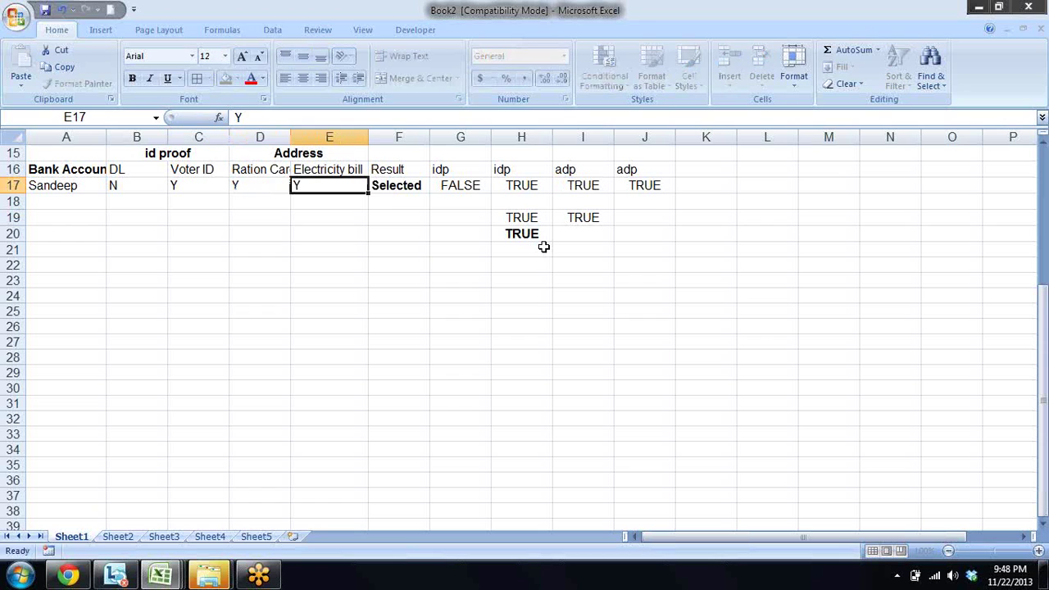
pyautogui.write('N')
pyautogui.press('Return')
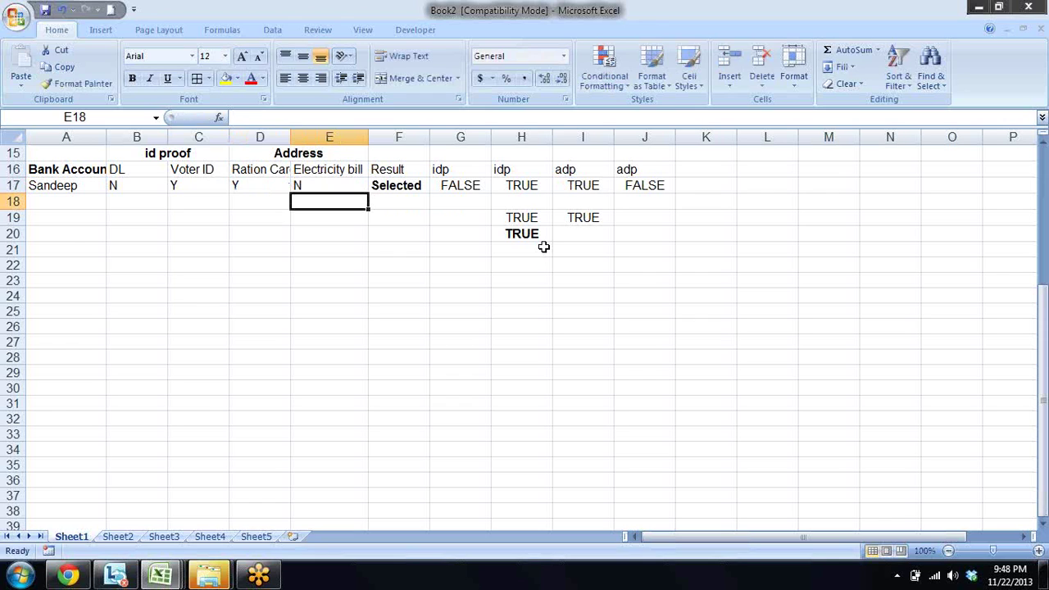
pyautogui.press('Right')
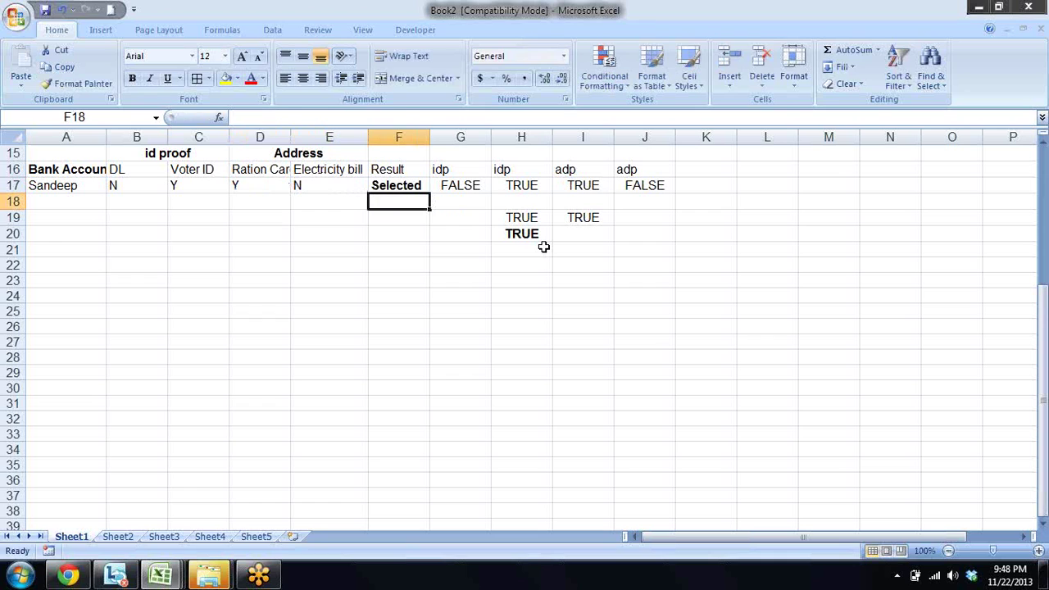
pyautogui.press('Up')
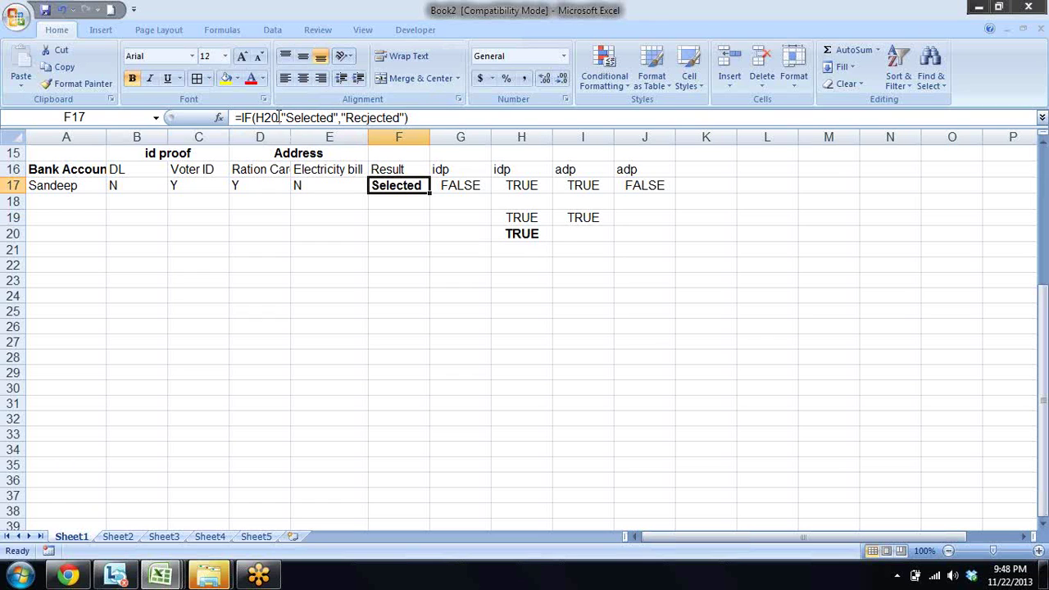
# Step: Copy the AND(H19,I19) expression from H20's formula
pyautogui.moveTo(278, 117); pyautogui.dragTo(255, 117)
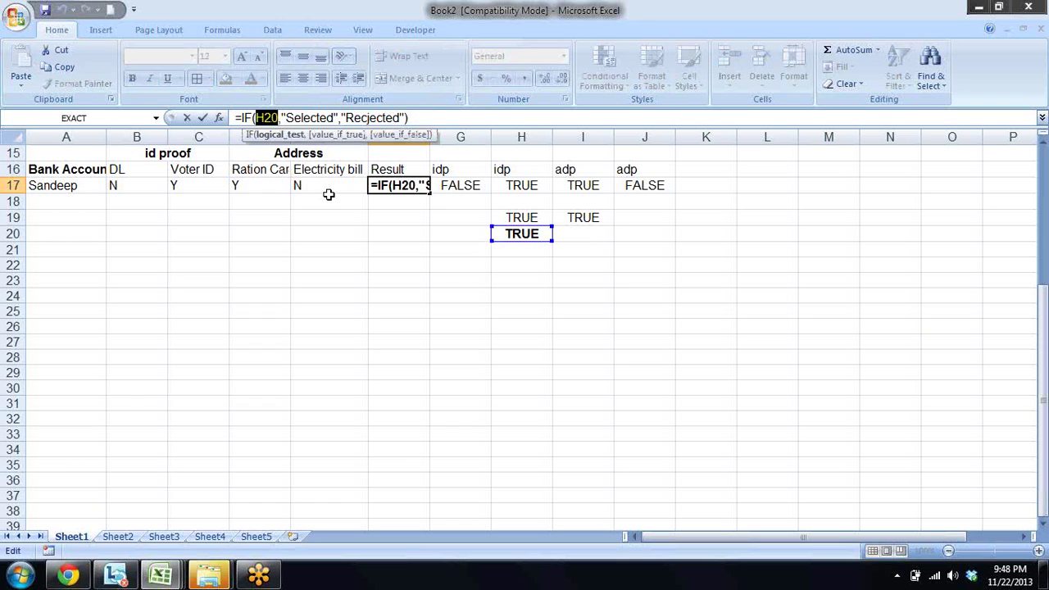
pyautogui.hotkey('ctrl', 'Return')
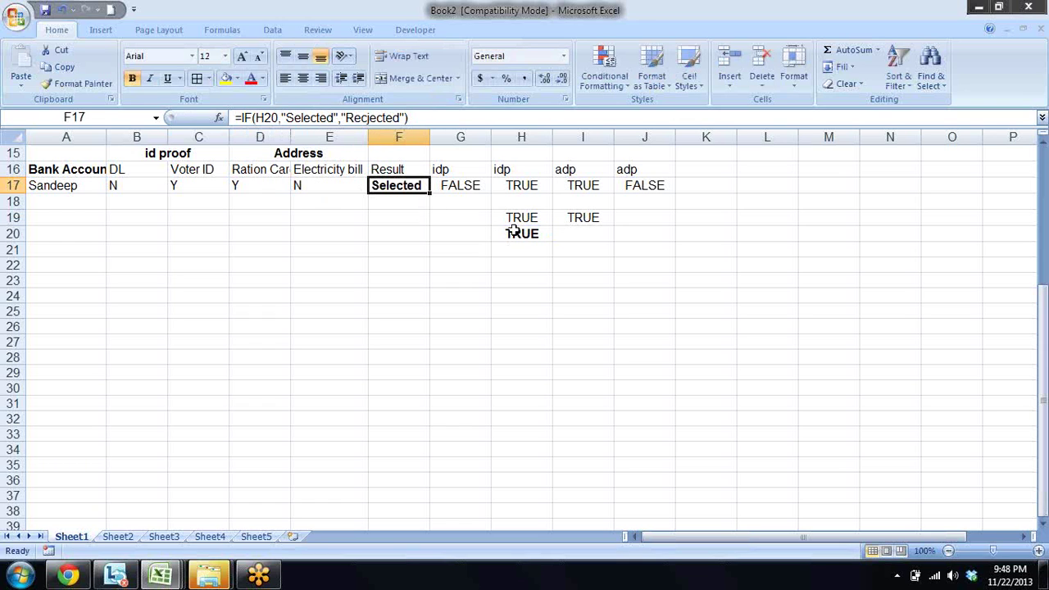
pyautogui.click(511, 232)
pyautogui.moveTo(318, 117); pyautogui.dragTo(243, 117)
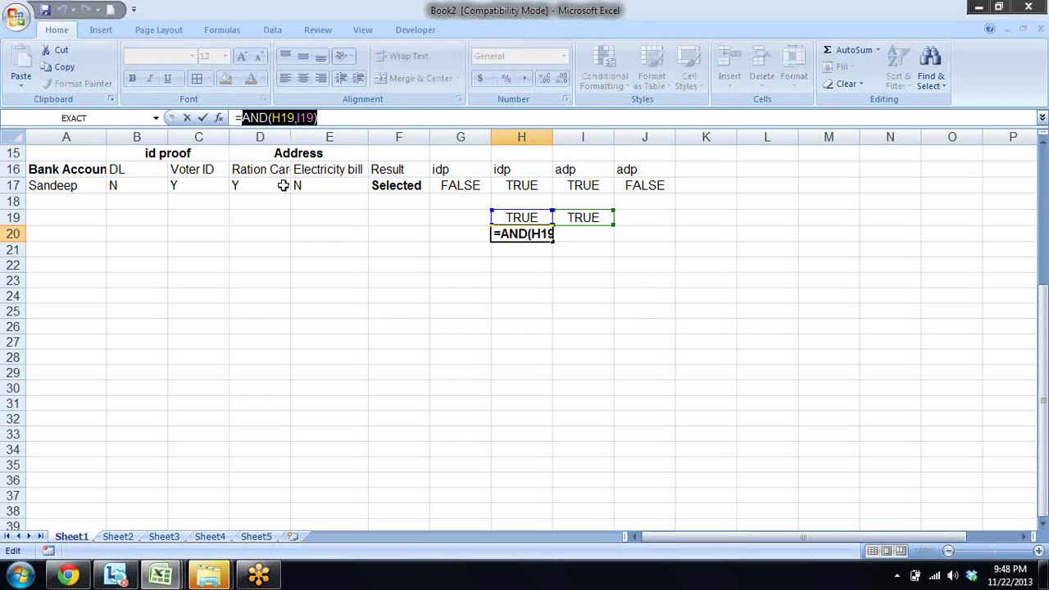
pyautogui.hotkey('ctrl', 'c')
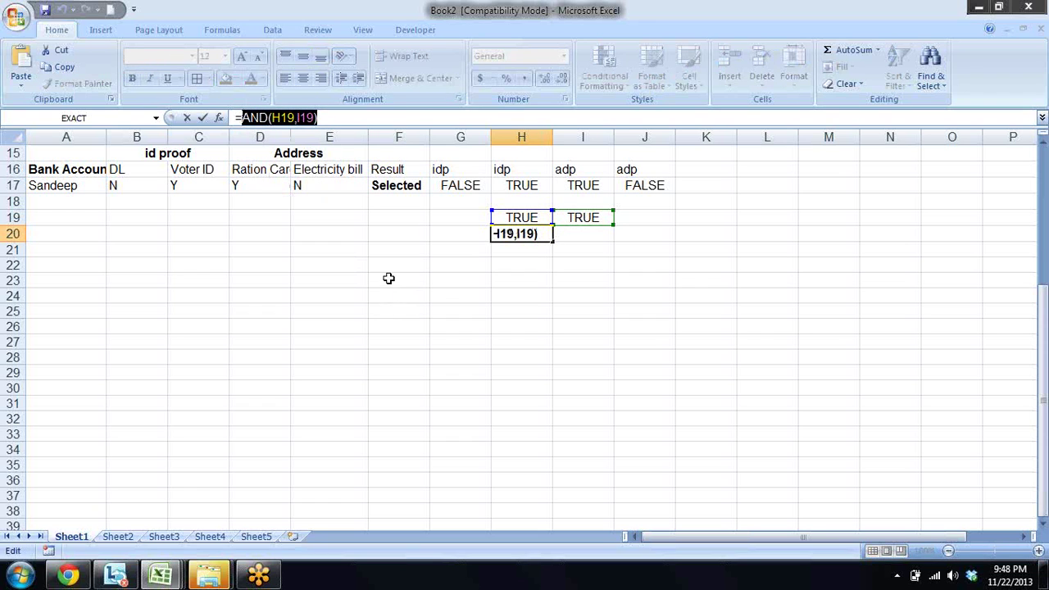
pyautogui.press('Escape')
# Step: Replace the H20 reference in F17's IF formula with AND(H19,I19)
pyautogui.press('Up')
pyautogui.press('Up')
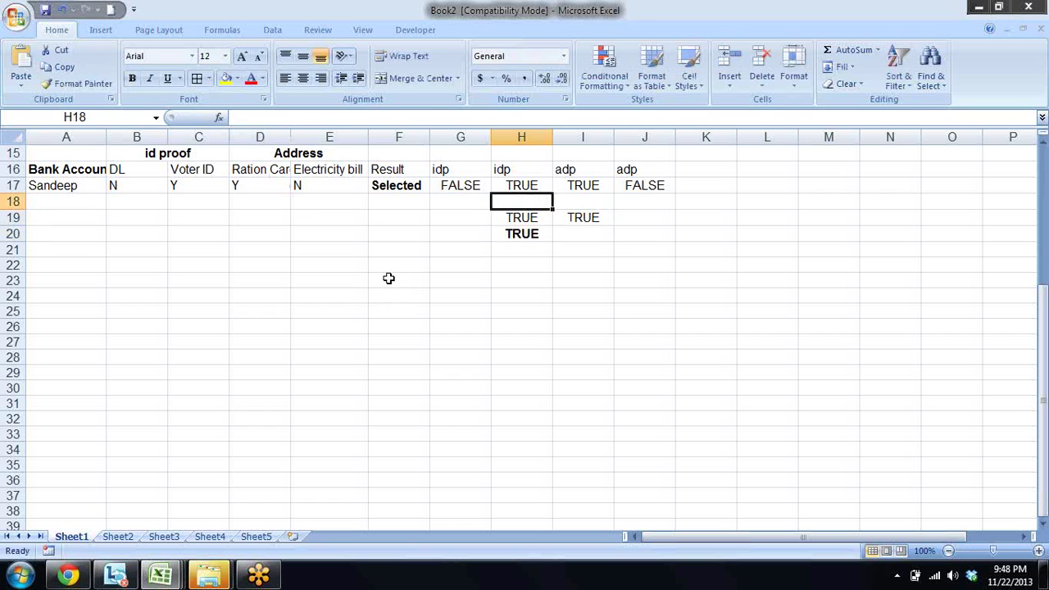
pyautogui.press('Up')
pyautogui.press('Left')
pyautogui.press('Left')
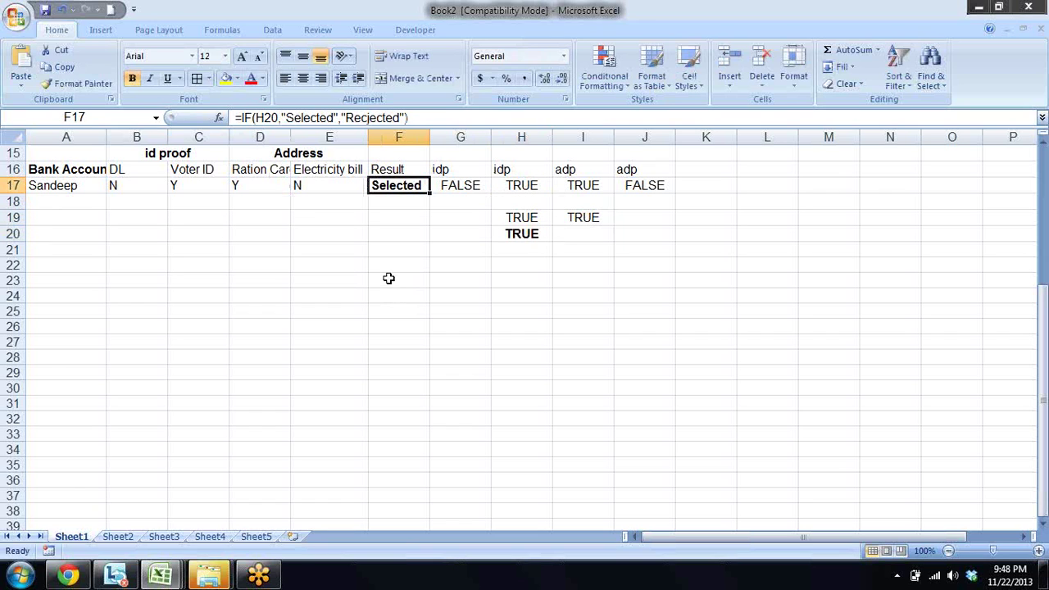
pyautogui.press('F2')
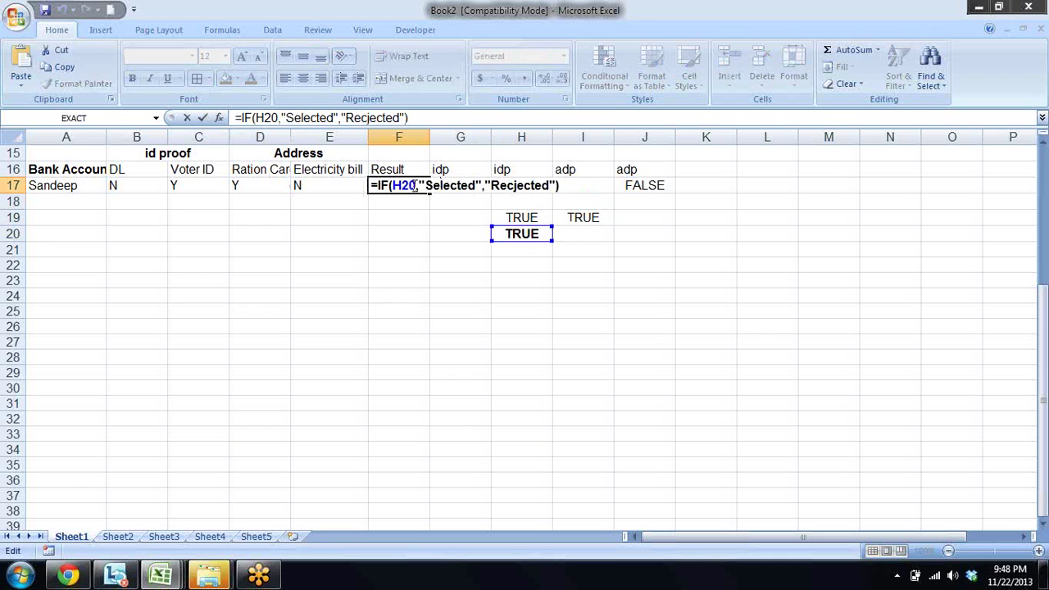
pyautogui.moveTo(416, 185); pyautogui.dragTo(392, 185)
pyautogui.write('AND(H19,I19)')
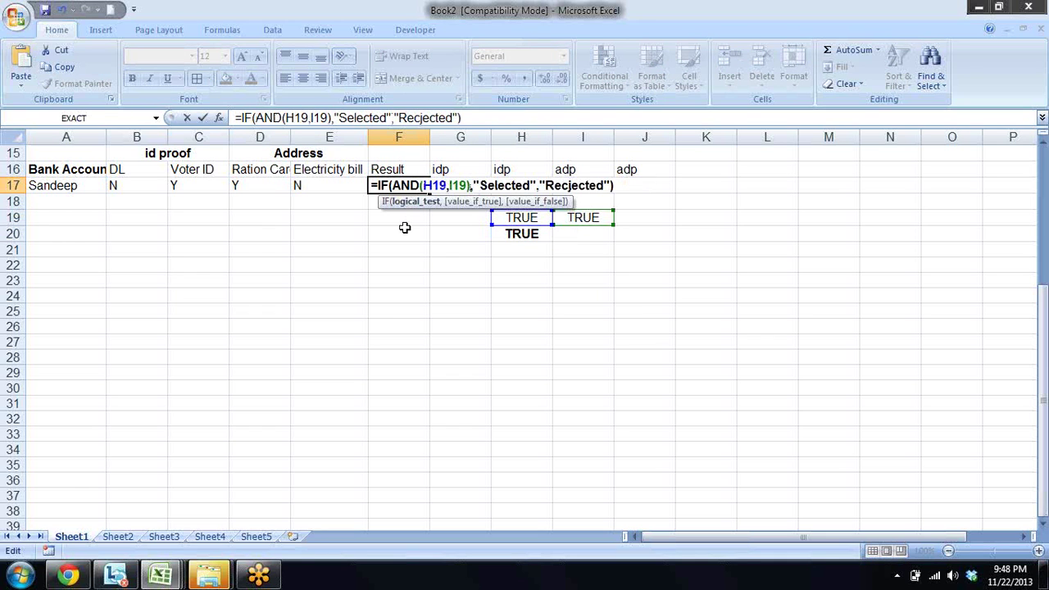
pyautogui.press('Return')
# Step: Delete the no-longer-needed AND formula in helper cell H20
pyautogui.press('Up')
pyautogui.click(404, 223)
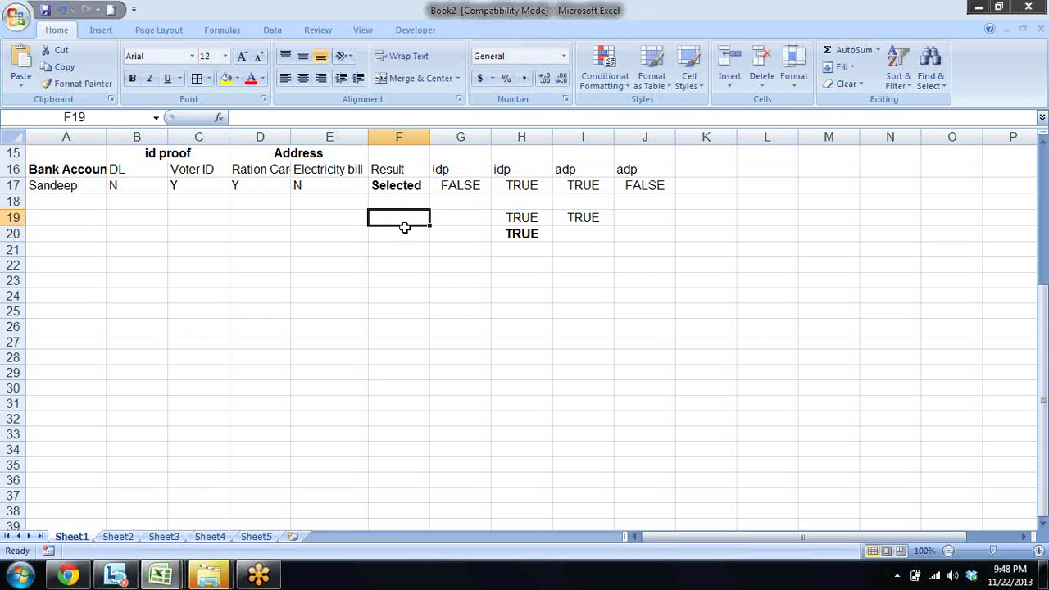
pyautogui.press('Right')
pyautogui.press('Right')
pyautogui.press('Down')
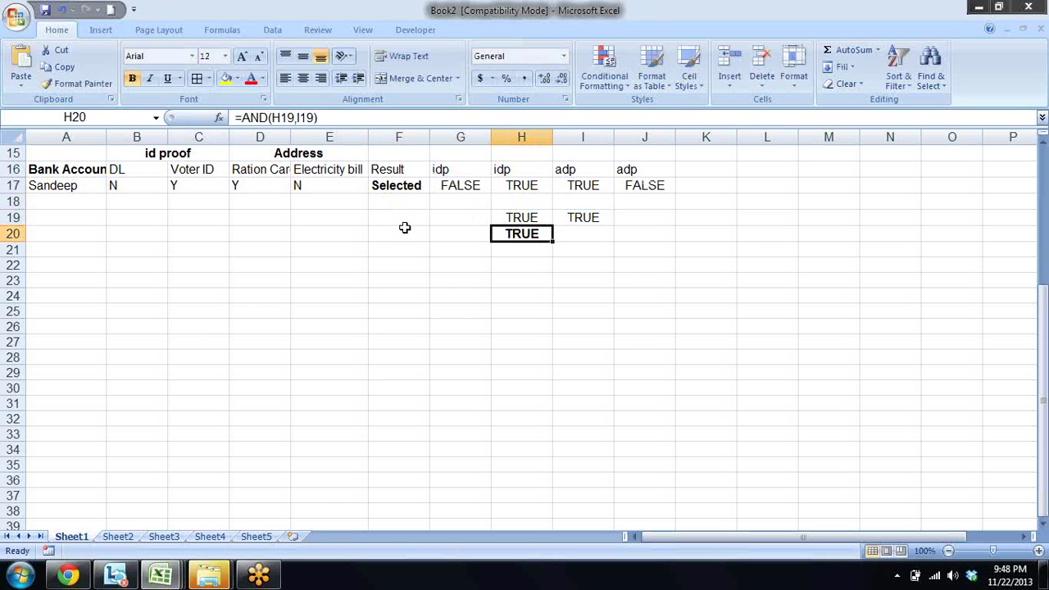
pyautogui.press('Delete')
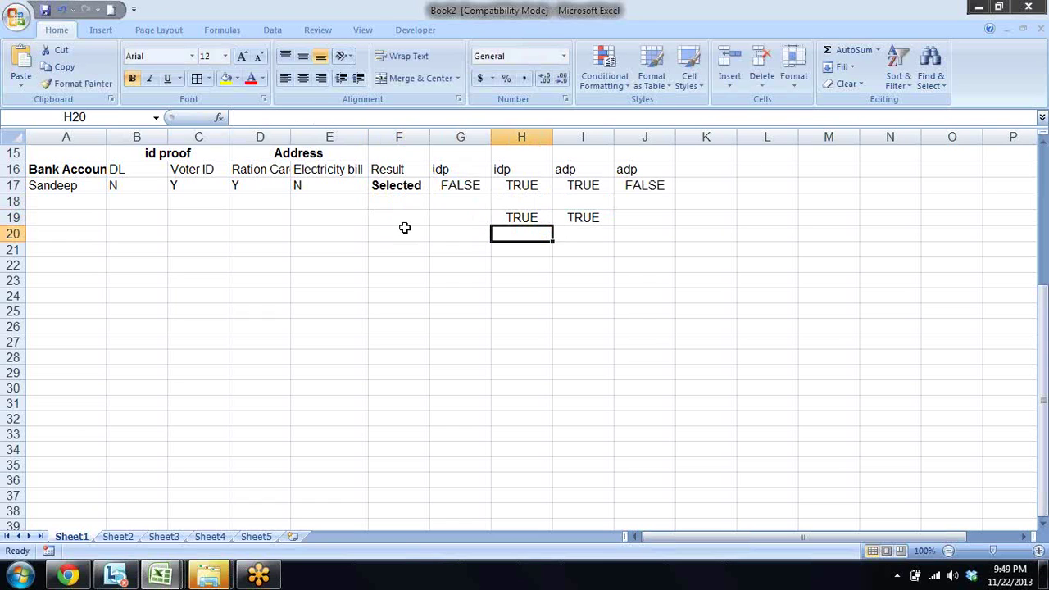
# Step: Replace H19 in F17's formula with OR(G17,H17) taken from H19
pyautogui.press('Up')
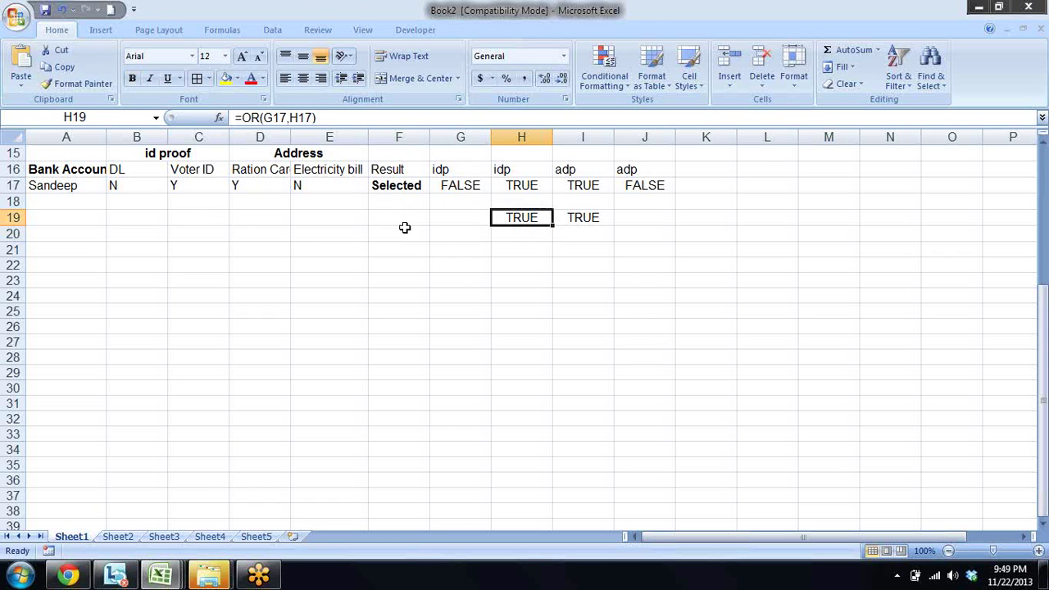
pyautogui.press('Left')
pyautogui.press('Left')
pyautogui.press('Up')
pyautogui.press('Up')
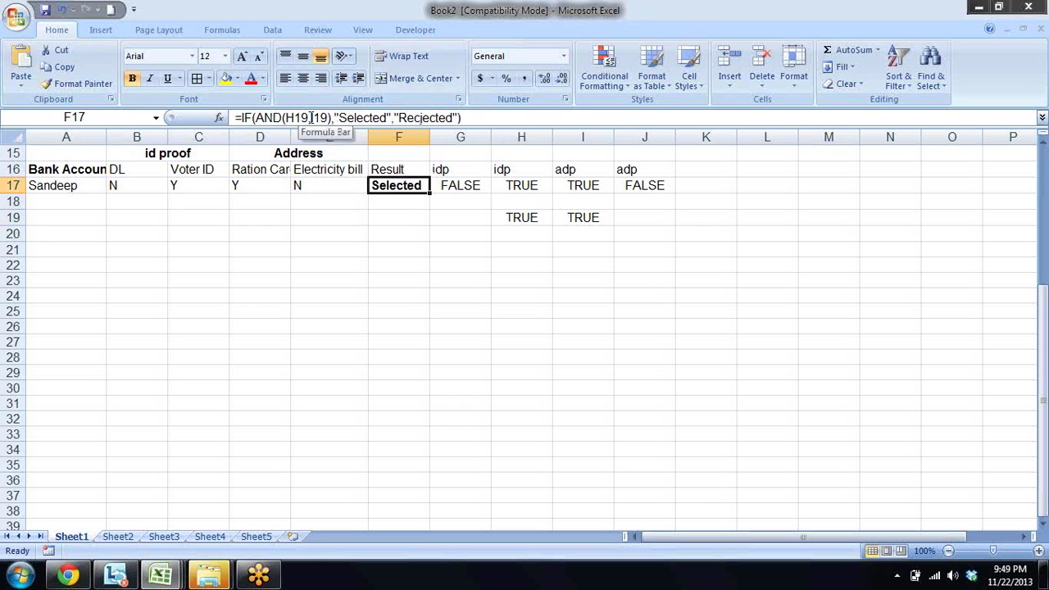
pyautogui.click(510, 215)
pyautogui.moveTo(316, 117); pyautogui.dragTo(242, 117)
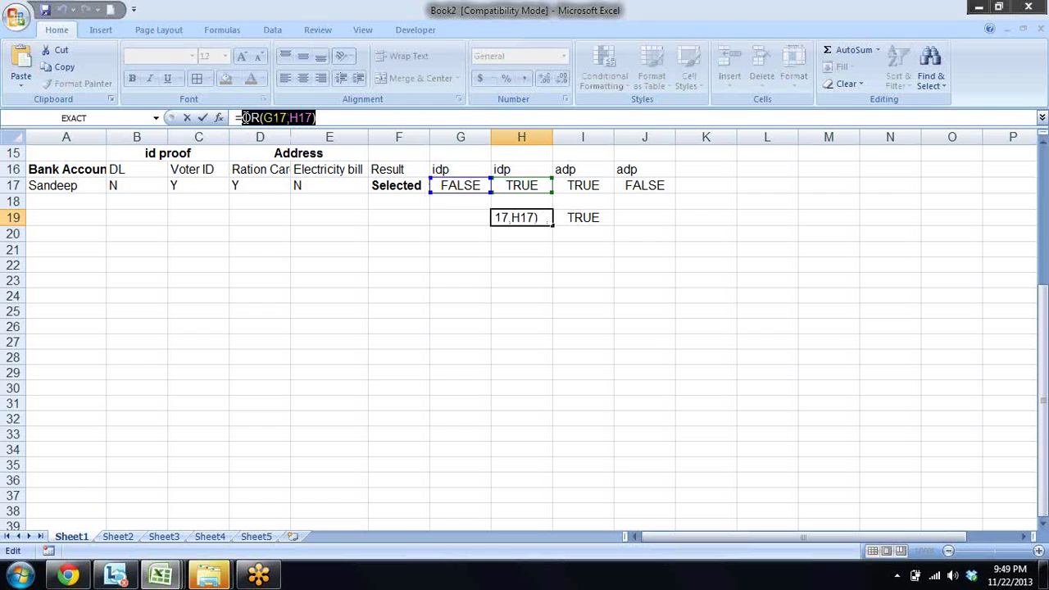
pyautogui.press('Escape')
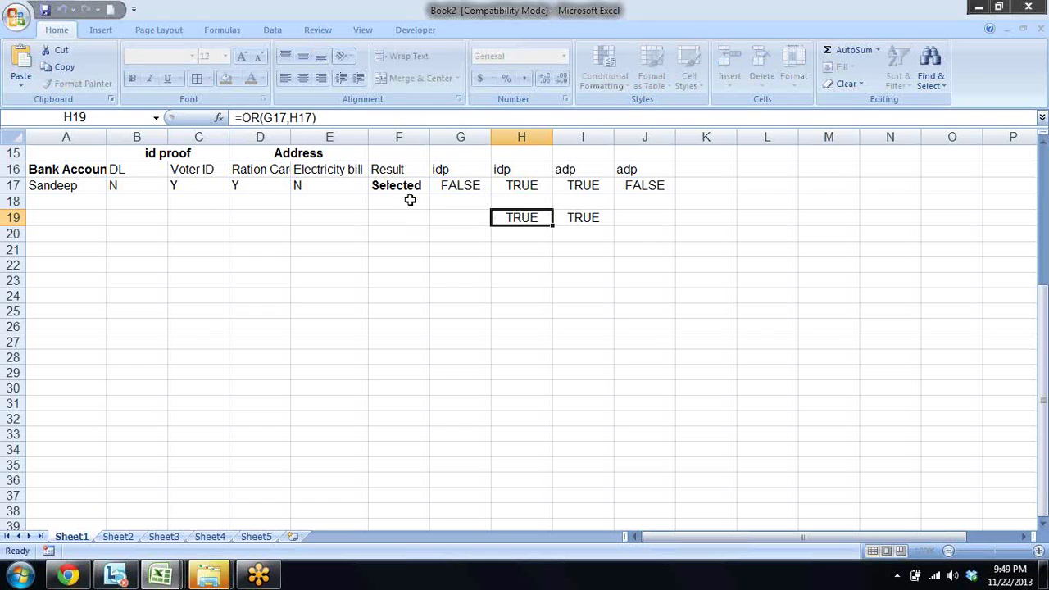
pyautogui.click(398, 188)
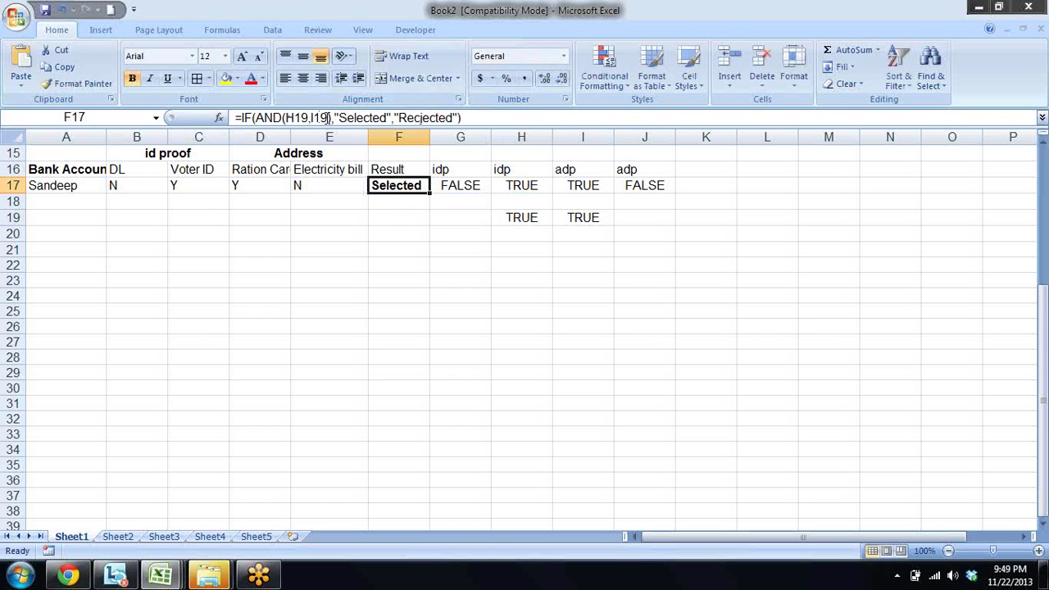
pyautogui.doubleClick(295, 117)
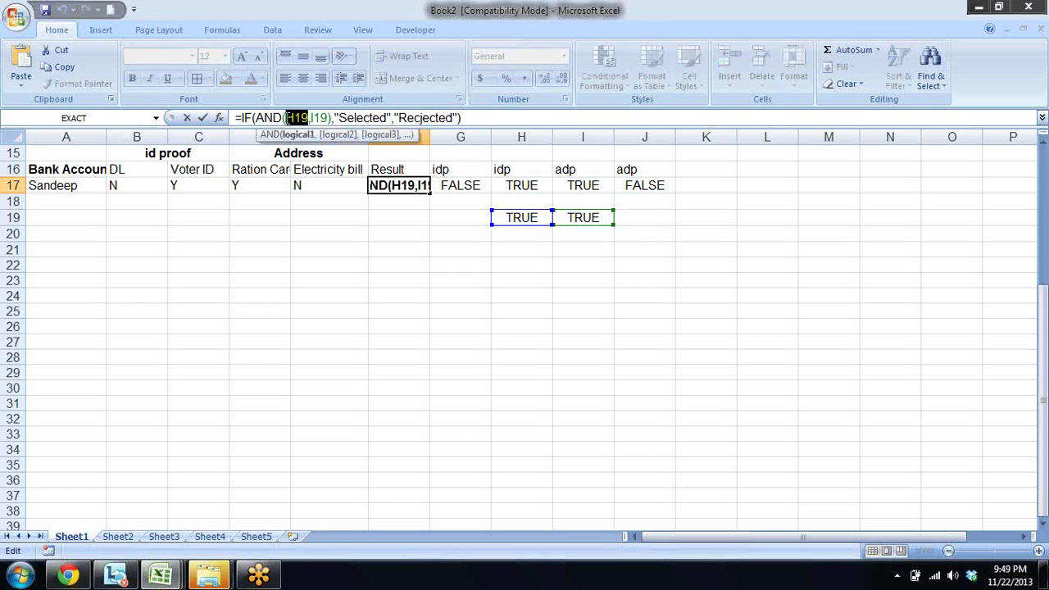
pyautogui.hotkey('ctrl', 'v')
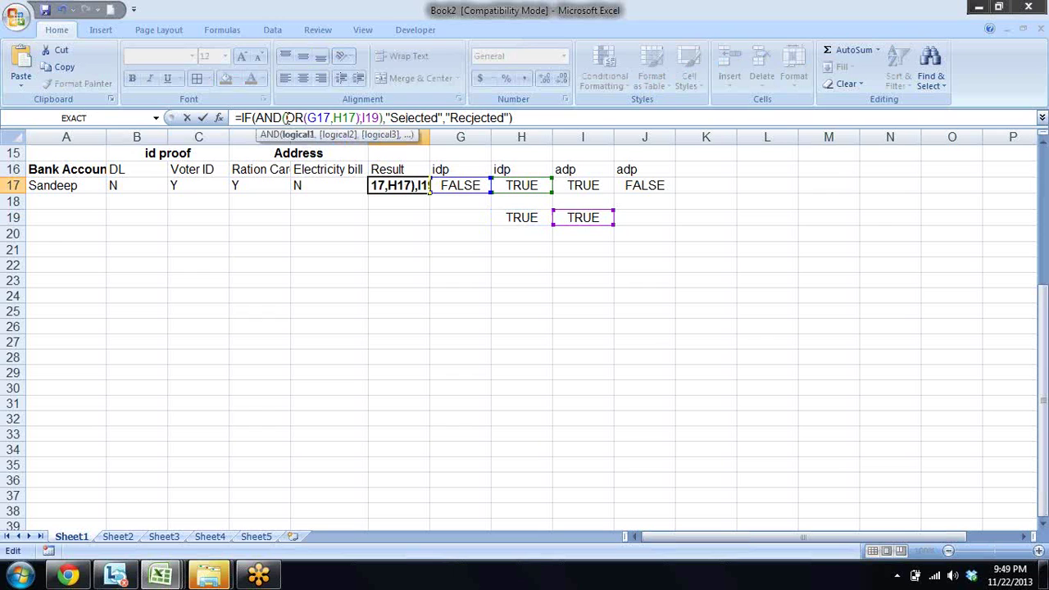
pyautogui.press('Return')
# Step: Replace I19 in F17's formula with OR(I17,J17)
pyautogui.press('Down')
pyautogui.press('Right')
pyautogui.press('Right')
pyautogui.press('Right')
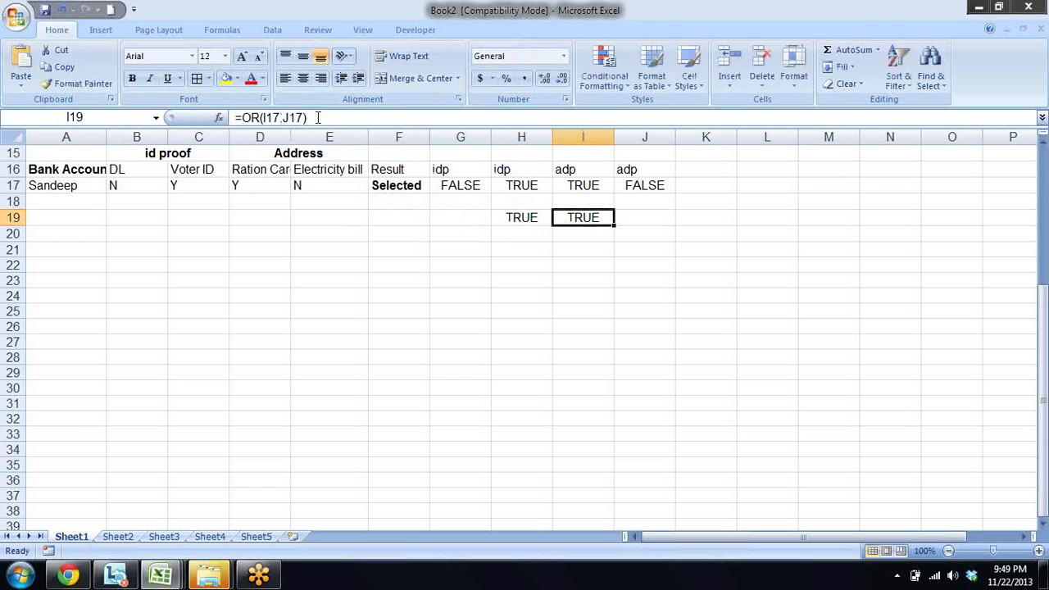
pyautogui.moveTo(307, 117); pyautogui.dragTo(244, 117)
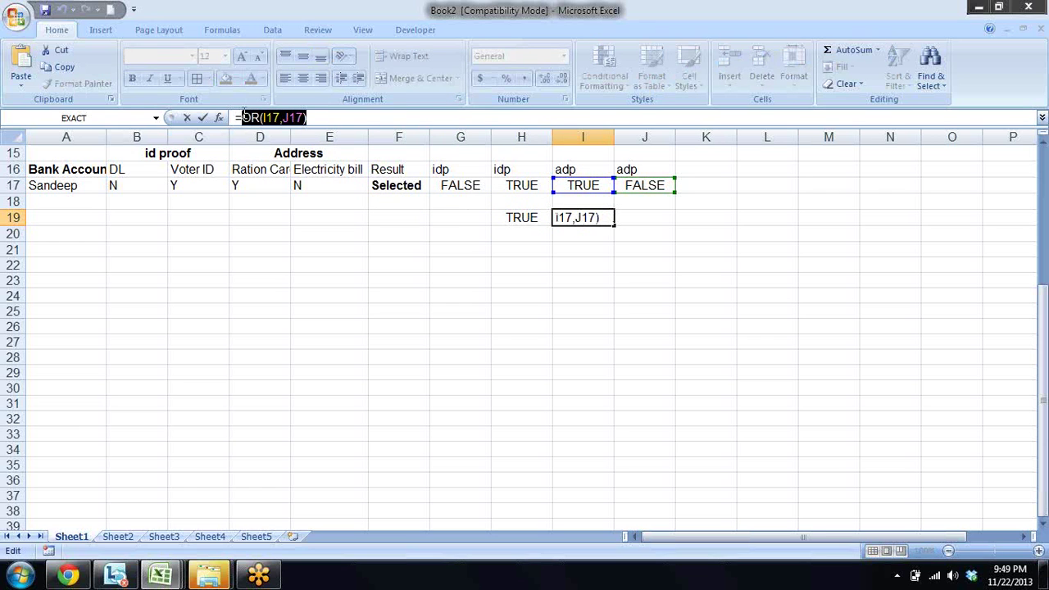
pyautogui.press('Escape')
pyautogui.press('Left')
pyautogui.press('Left')
pyautogui.press('Left')
pyautogui.press('Up')
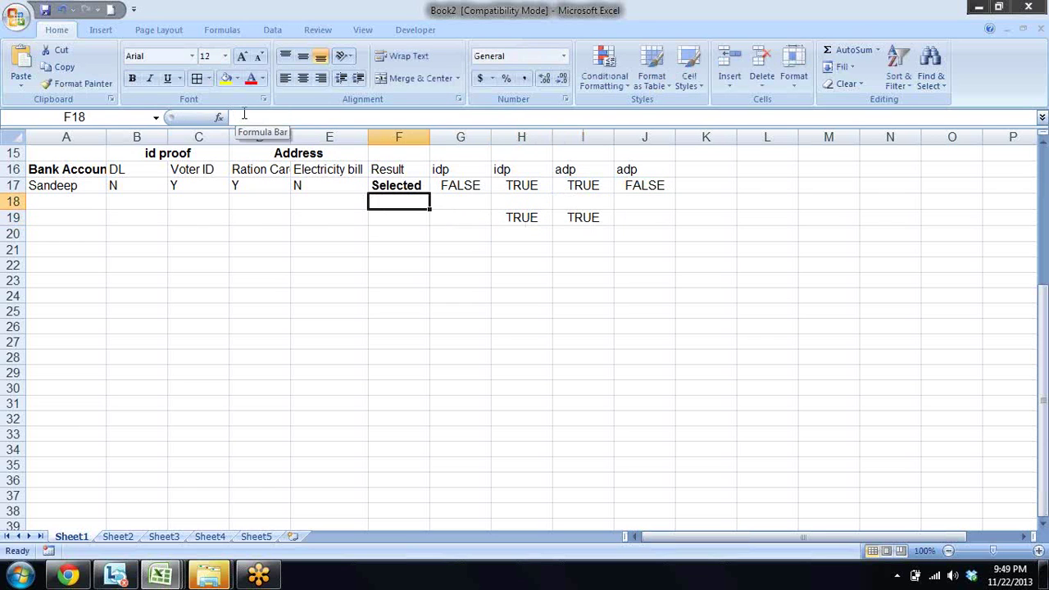
pyautogui.press('Up')
pyautogui.press('F2')
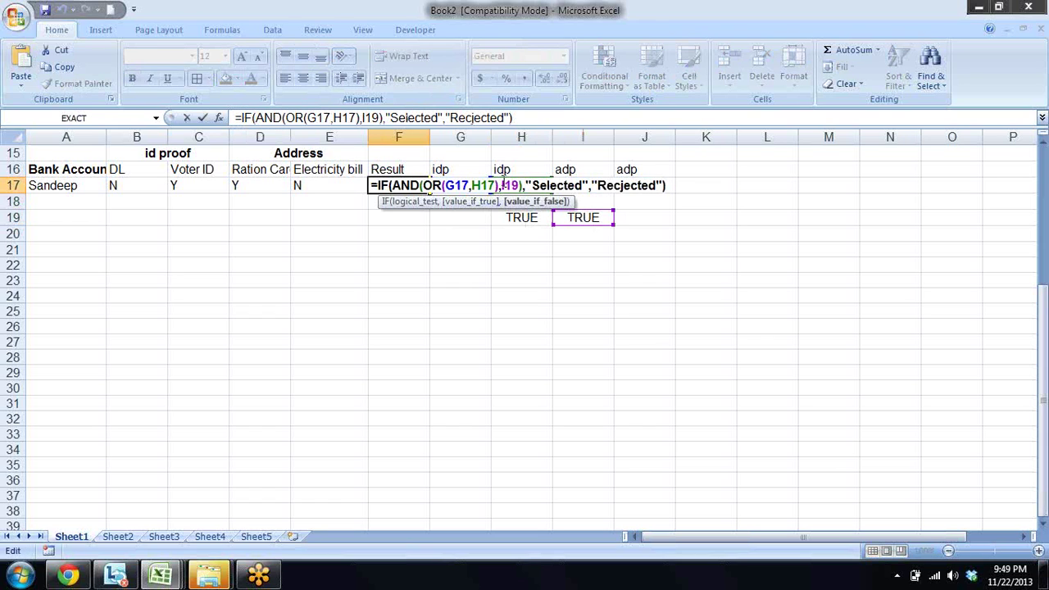
pyautogui.moveTo(502, 186)
pyautogui.mouseDown()
pyautogui.moveTo(518, 185)
pyautogui.moveTo(506, 185)
pyautogui.mouseUp()
pyautogui.click(521, 185)
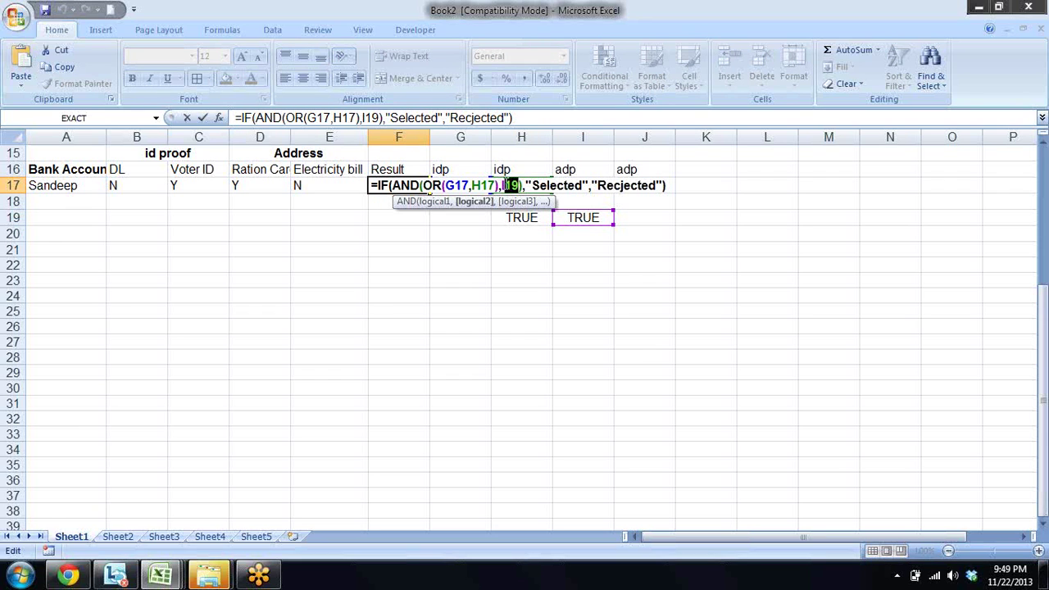
pyautogui.moveTo(505, 185); pyautogui.dragTo(502, 185)
pyautogui.write('OR(I17,J17)')
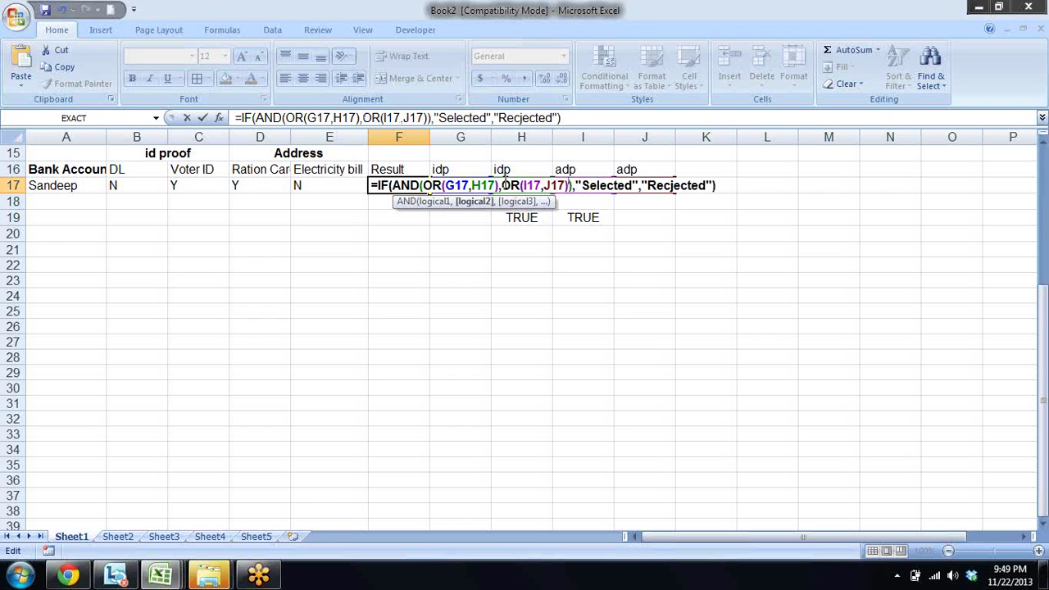
# Step: Commit F17's formula and clear the helper values in H19:I19
pyautogui.press('Return')
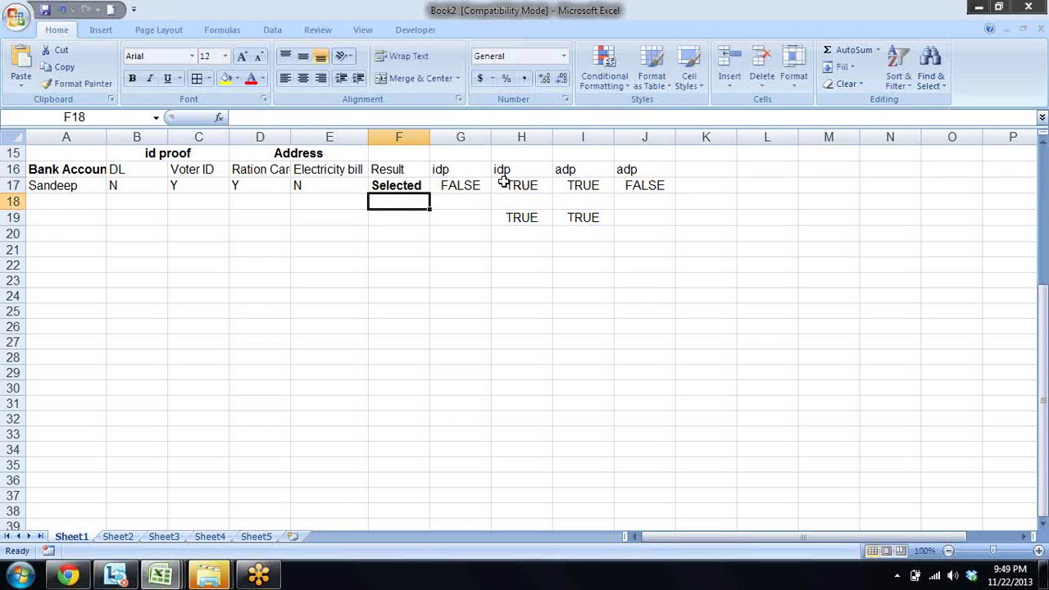
pyautogui.press('Up')
pyautogui.press('Down')
pyautogui.press('Down')
pyautogui.press('Right')
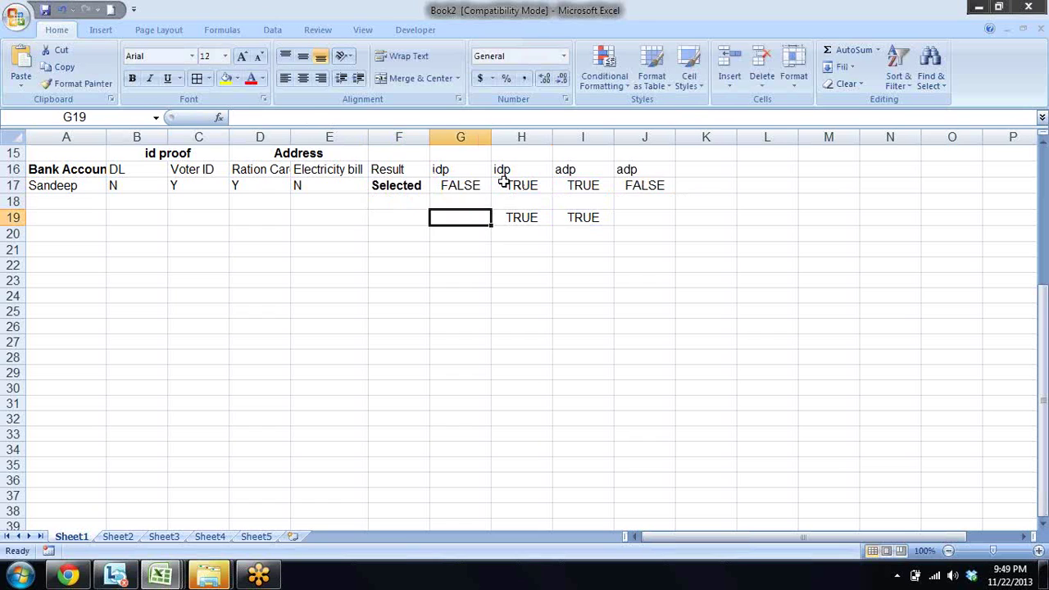
pyautogui.press('Right')
pyautogui.hotkey('shift', 'Right')
pyautogui.press('Delete')
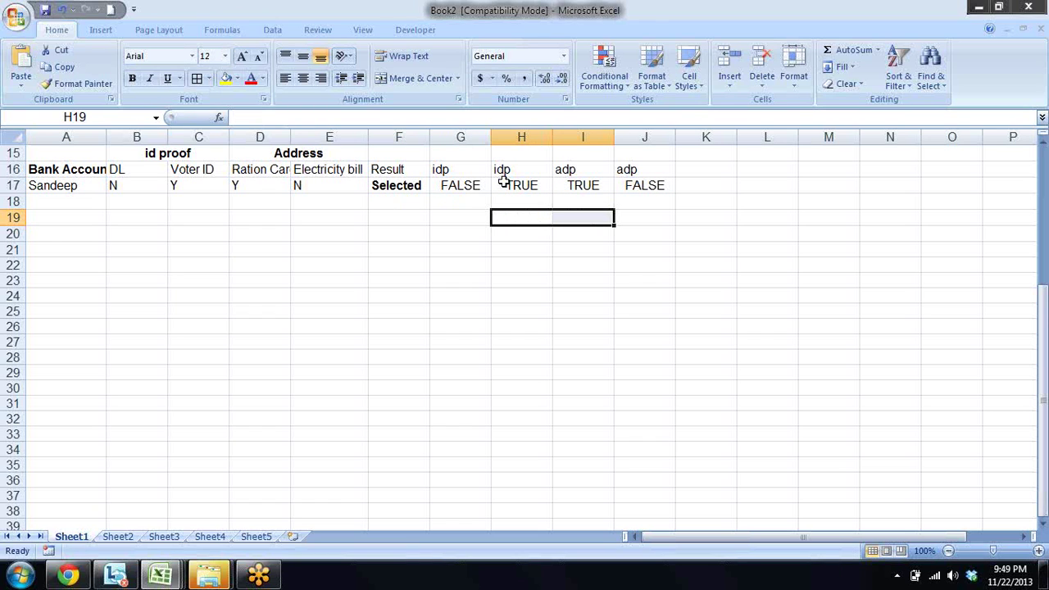
# Step: Make F17's formula test B17="Y" directly in place of the G17 reference
pyautogui.press('Up')
pyautogui.press('Up')
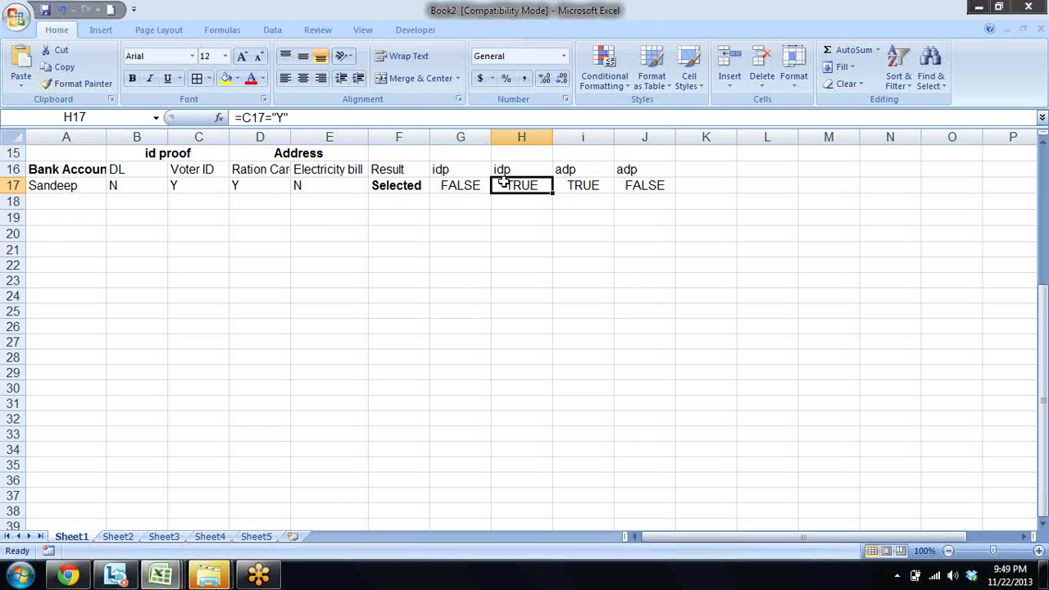
pyautogui.press('Left')
pyautogui.press('Left')
pyautogui.press('Right')
pyautogui.press('Left')
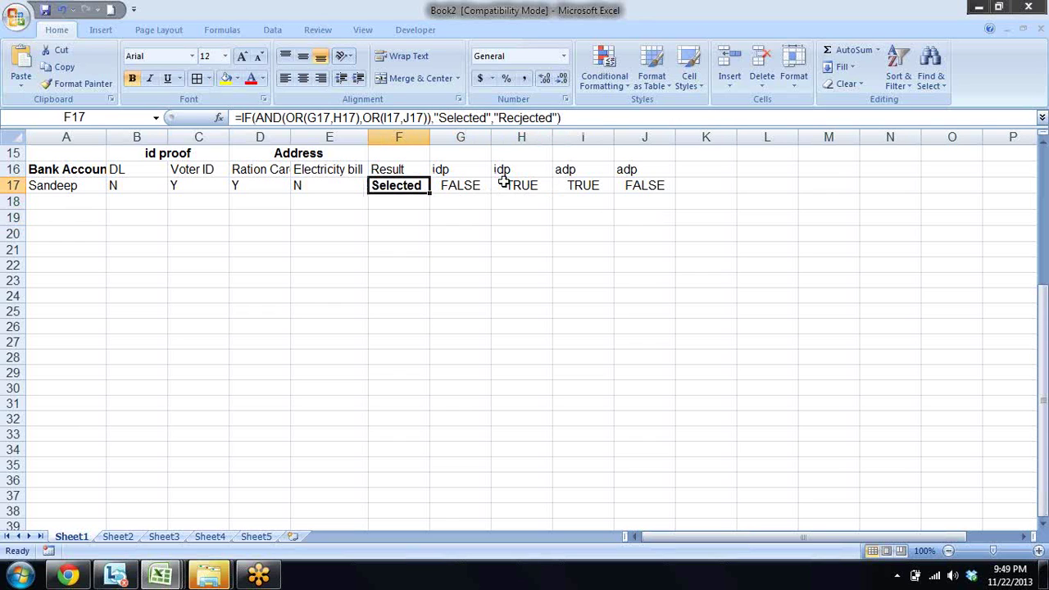
pyautogui.click(482, 185)
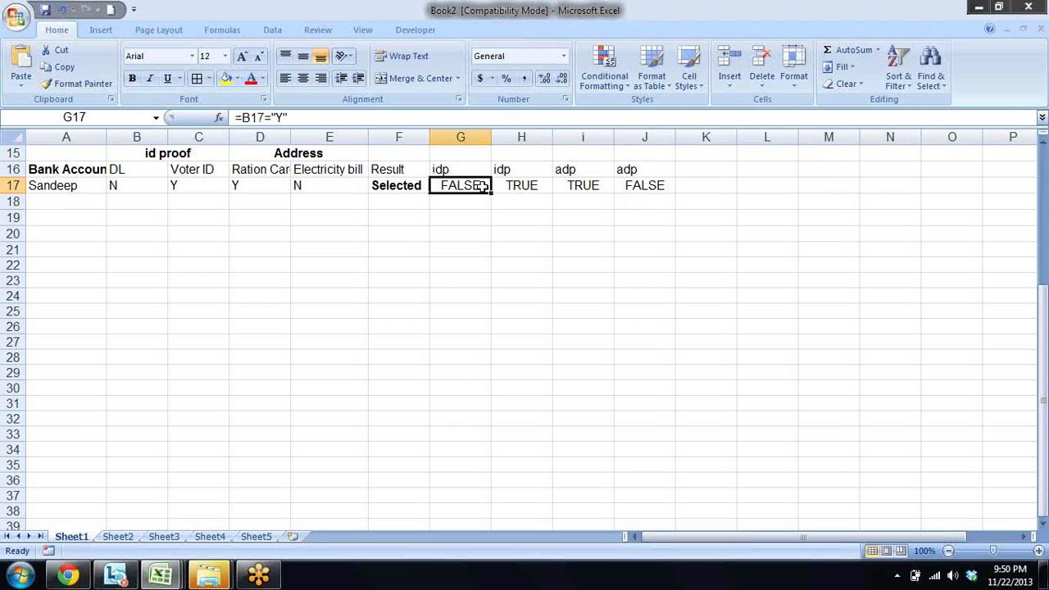
pyautogui.moveTo(300, 117); pyautogui.dragTo(243, 118)
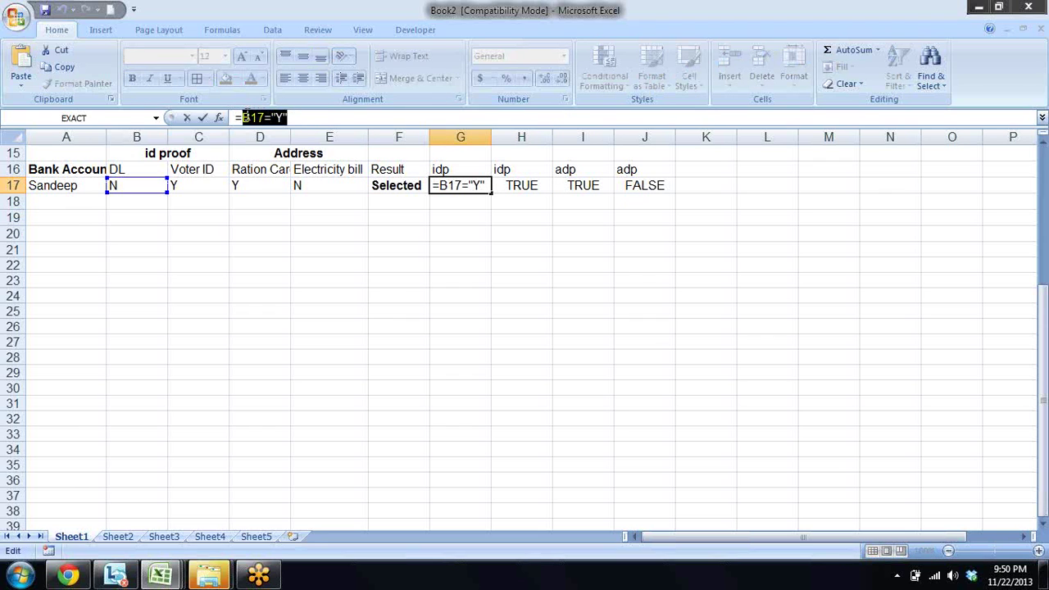
pyautogui.press('Escape')
pyautogui.press('Left')
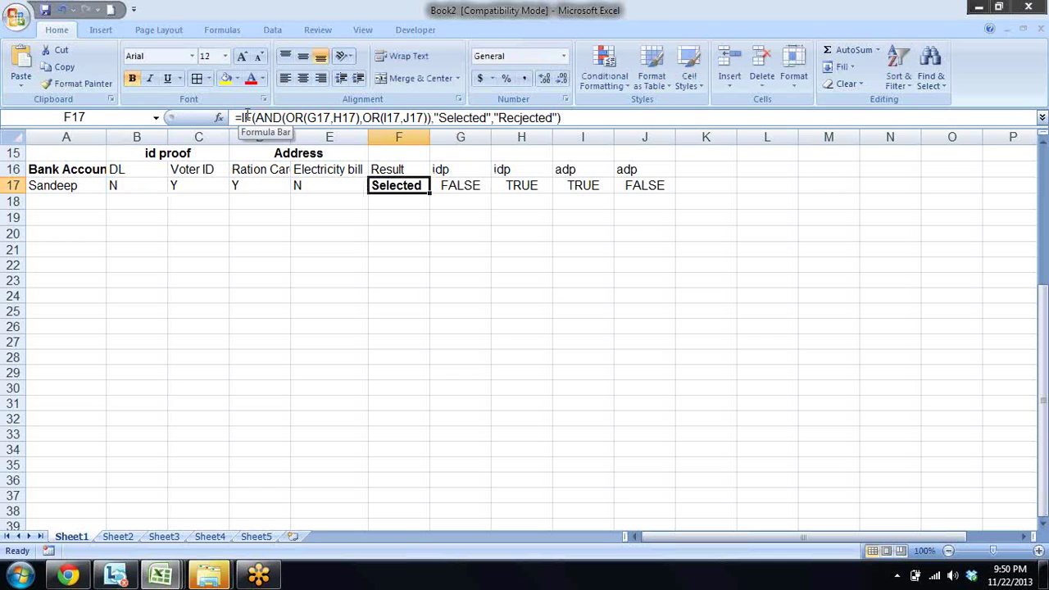
pyautogui.press('F2')
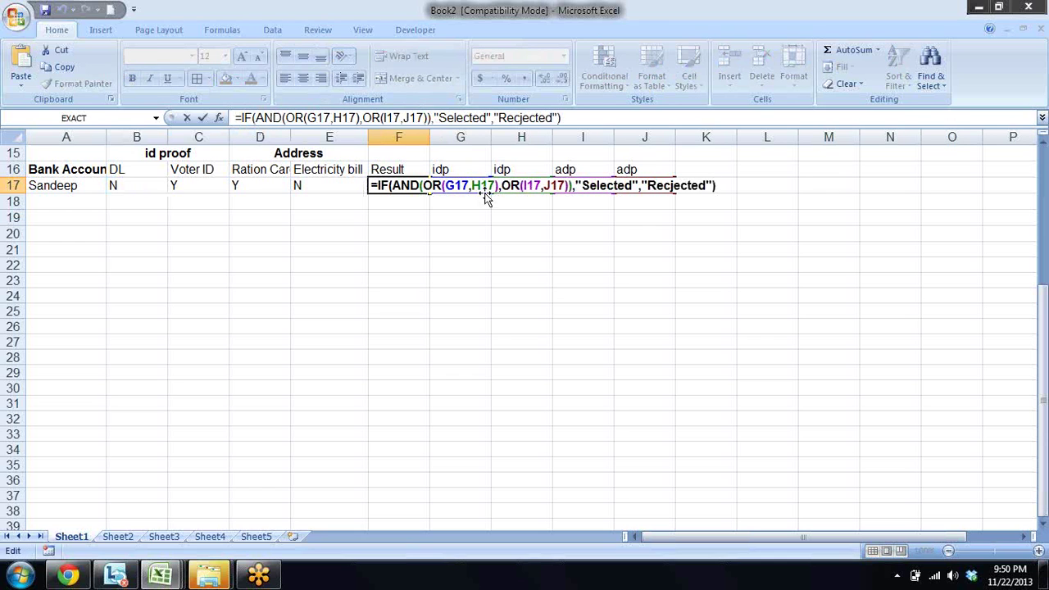
pyautogui.moveTo(470, 185); pyautogui.dragTo(446, 185)
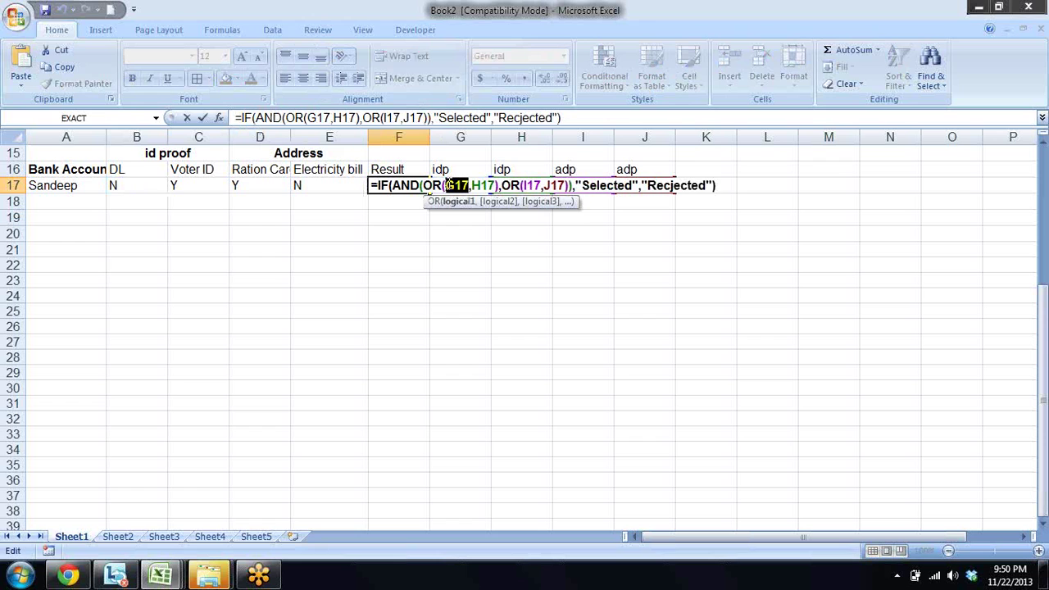
pyautogui.write('B17="Y"')
pyautogui.press('Return')
# Step: Make F17's formula test C17="Y" directly in place of the H17 reference
pyautogui.press('Up')
pyautogui.press('Right')
pyautogui.press('Right')
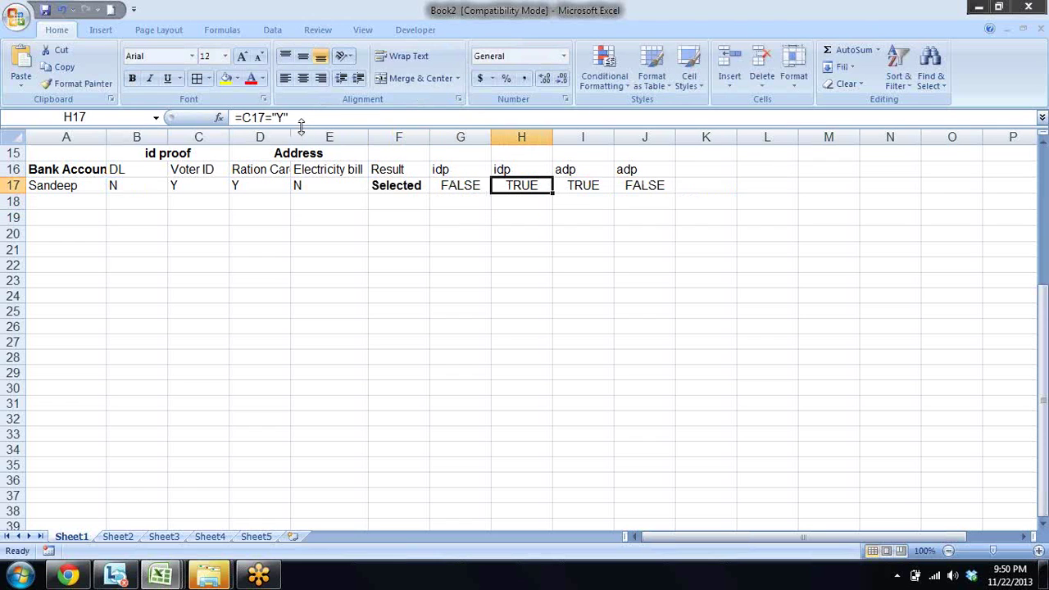
pyautogui.moveTo(293, 118); pyautogui.dragTo(244, 117)
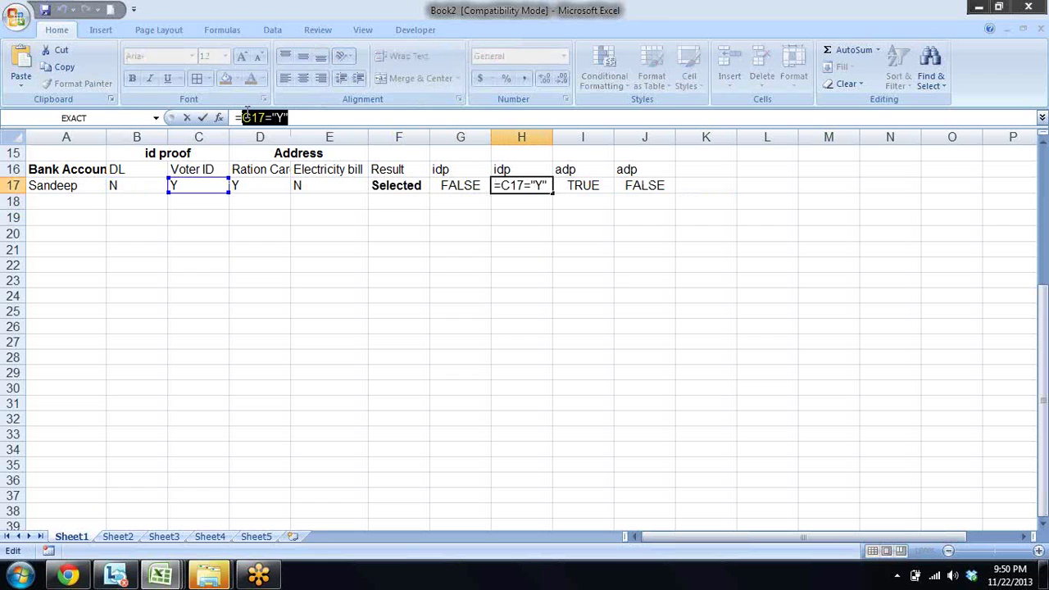
pyautogui.press('Escape')
pyautogui.press('Left')
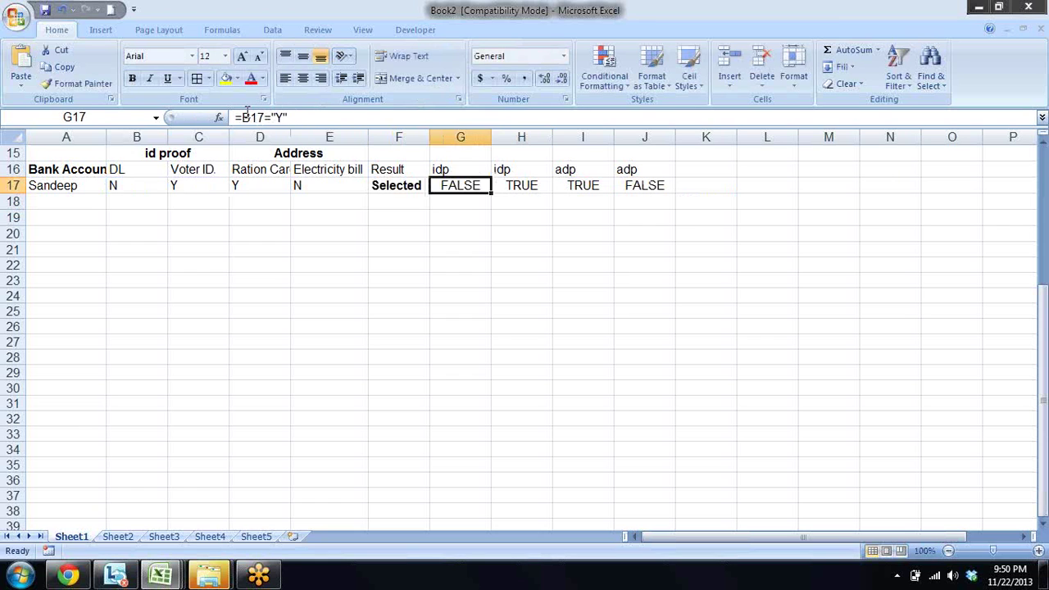
pyautogui.press('Left')
pyautogui.click(247, 113)
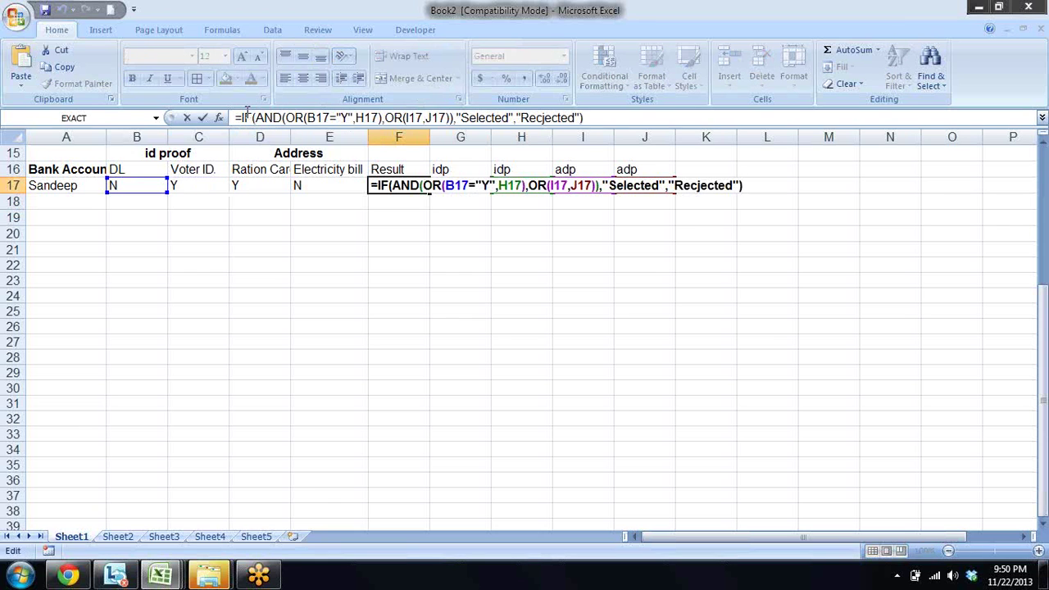
pyautogui.moveTo(497, 185); pyautogui.dragTo(524, 185)
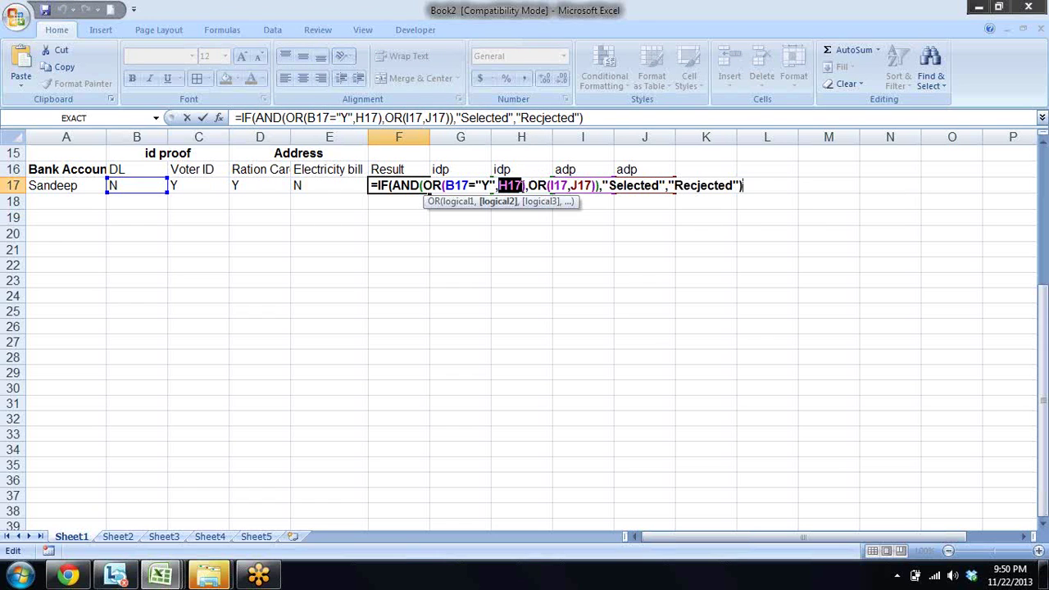
pyautogui.write('C17="Y"')
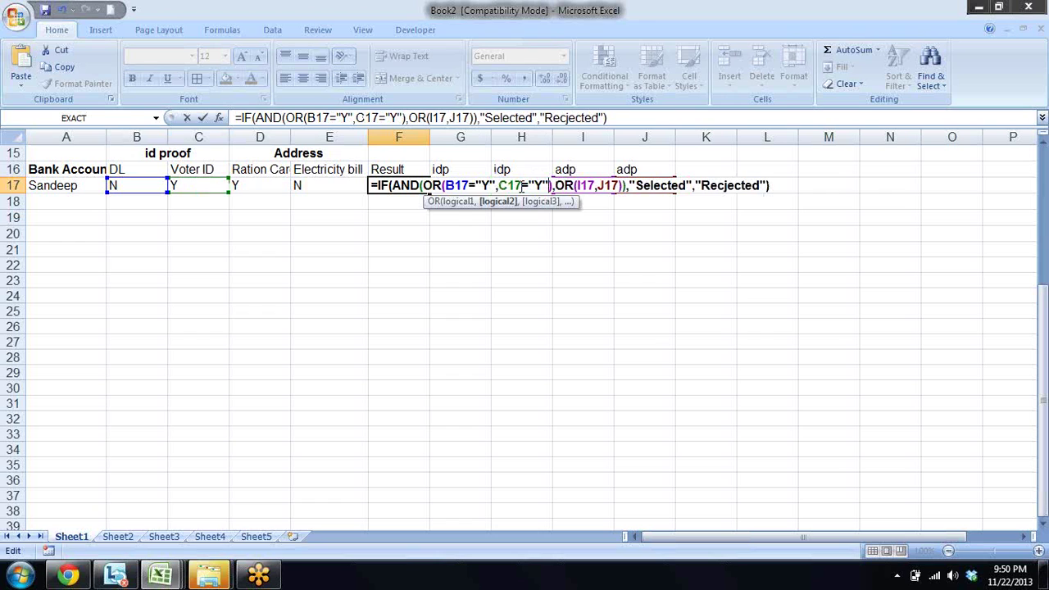
pyautogui.press('Return')
pyautogui.press('Up')
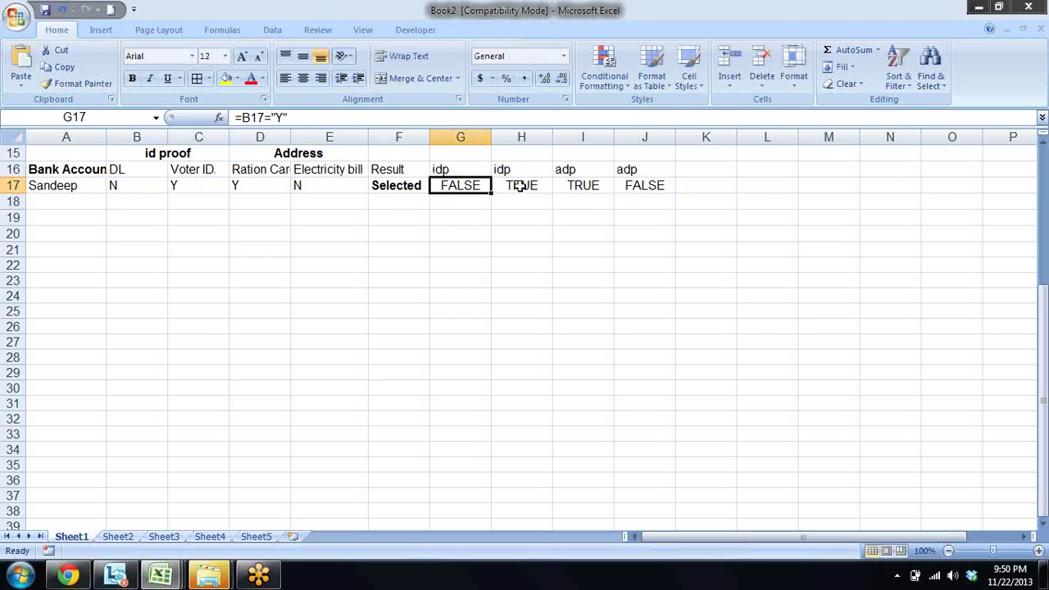
pyautogui.keyDown('shift'); pyautogui.click(522, 186); pyautogui.keyUp('shift')
# Step: Clear the G17:H17 helper cells and make F17 test D17="Y" instead of I17
pyautogui.press('Delete')
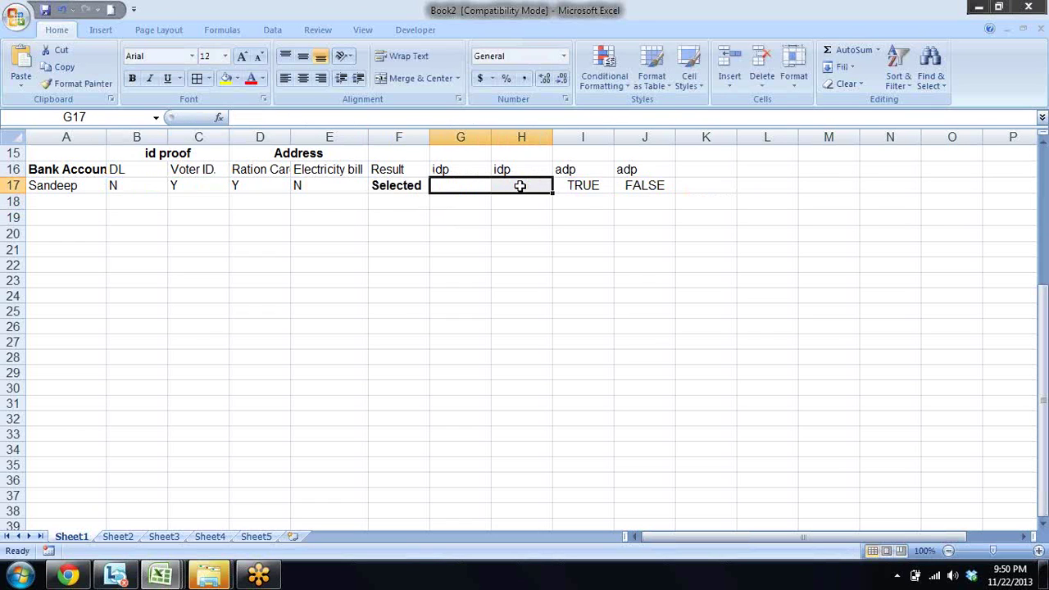
pyautogui.press('Right')
pyautogui.press('Right')
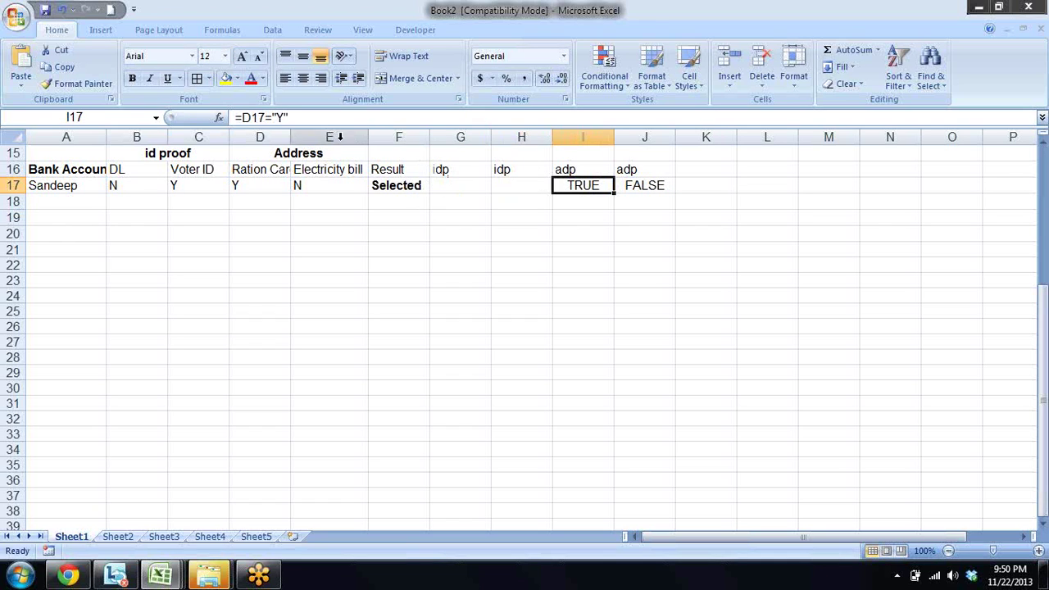
pyautogui.moveTo(311, 117); pyautogui.dragTo(242, 118)
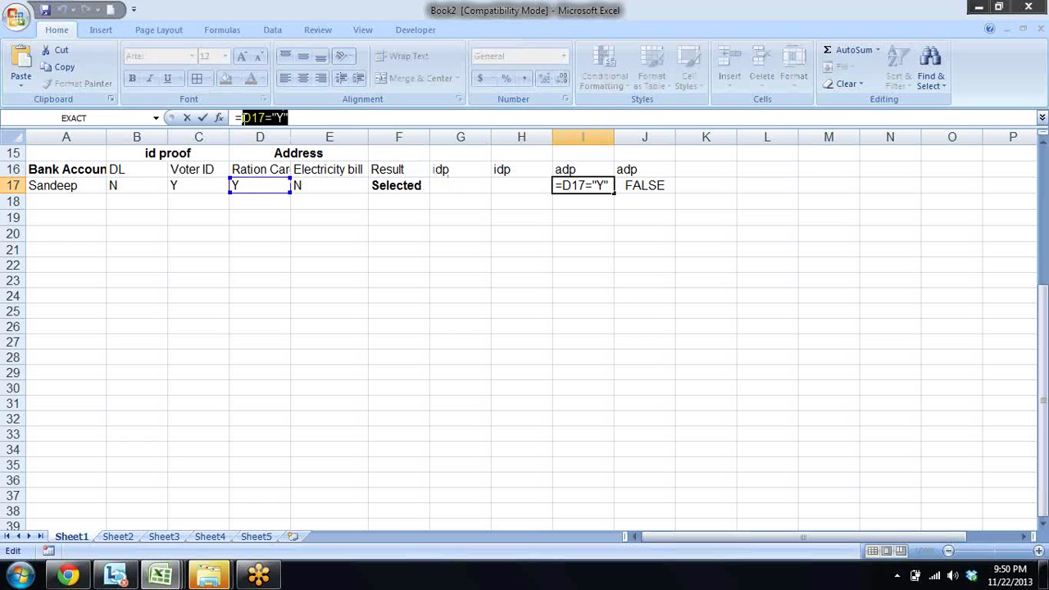
pyautogui.press('Escape')
pyautogui.press('Left')
pyautogui.press('Left')
pyautogui.press('Left')
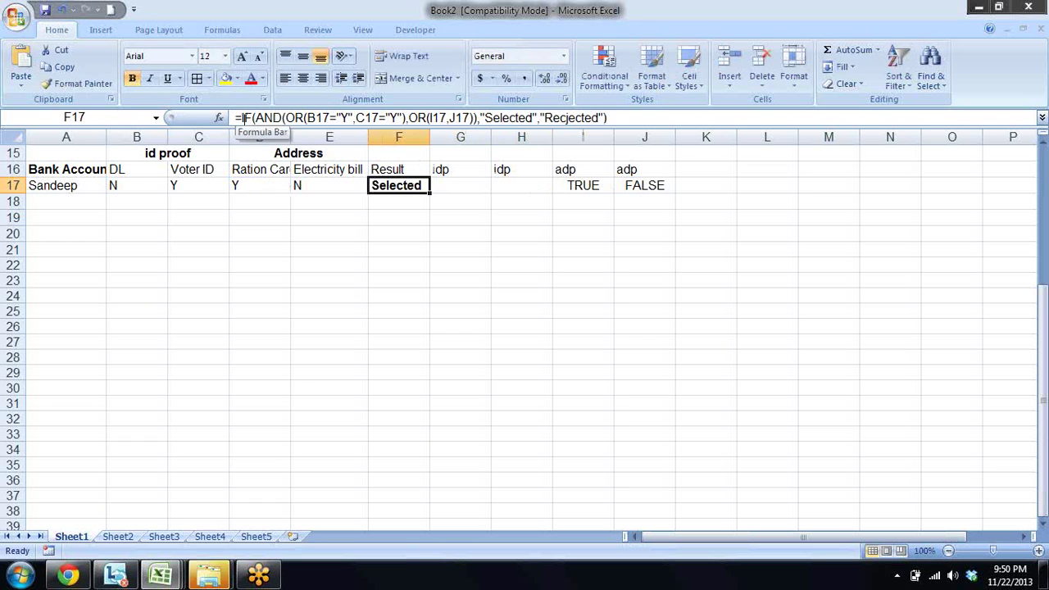
pyautogui.click(243, 117)
pyautogui.press('F1')
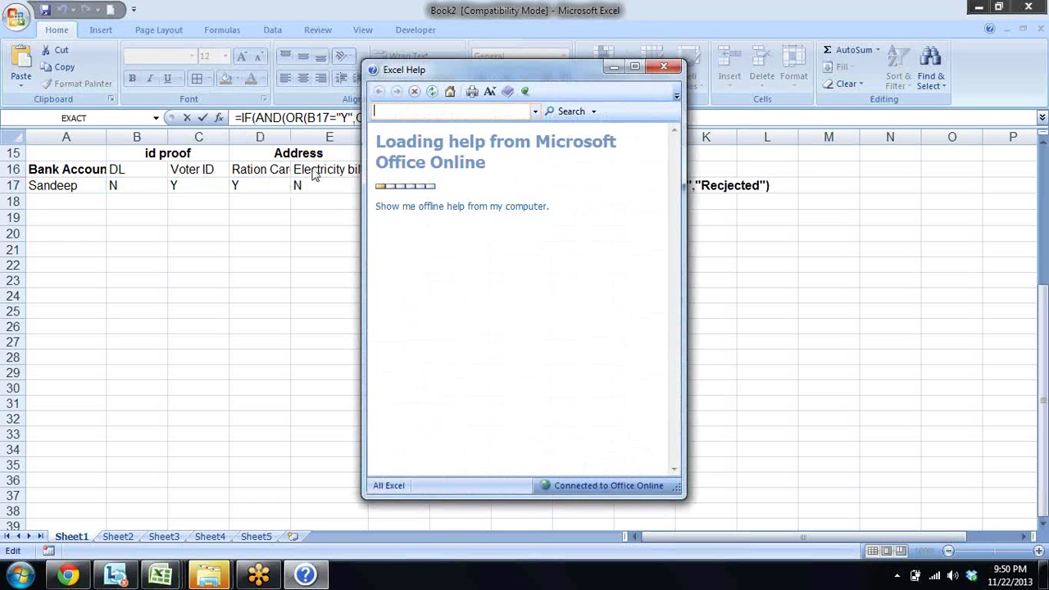
pyautogui.click(664, 67)
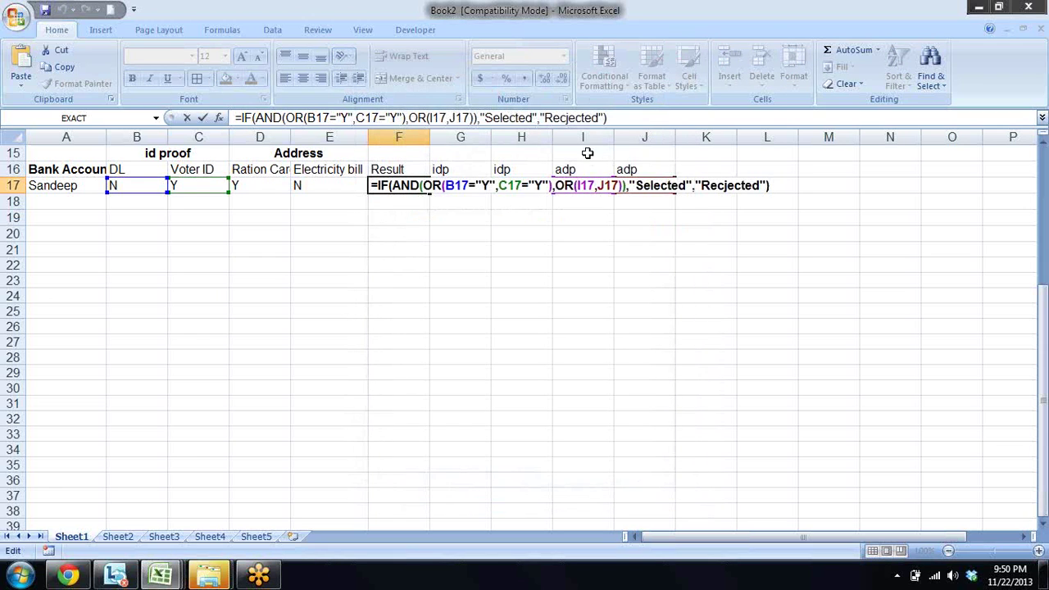
pyautogui.moveTo(598, 186); pyautogui.dragTo(578, 186)
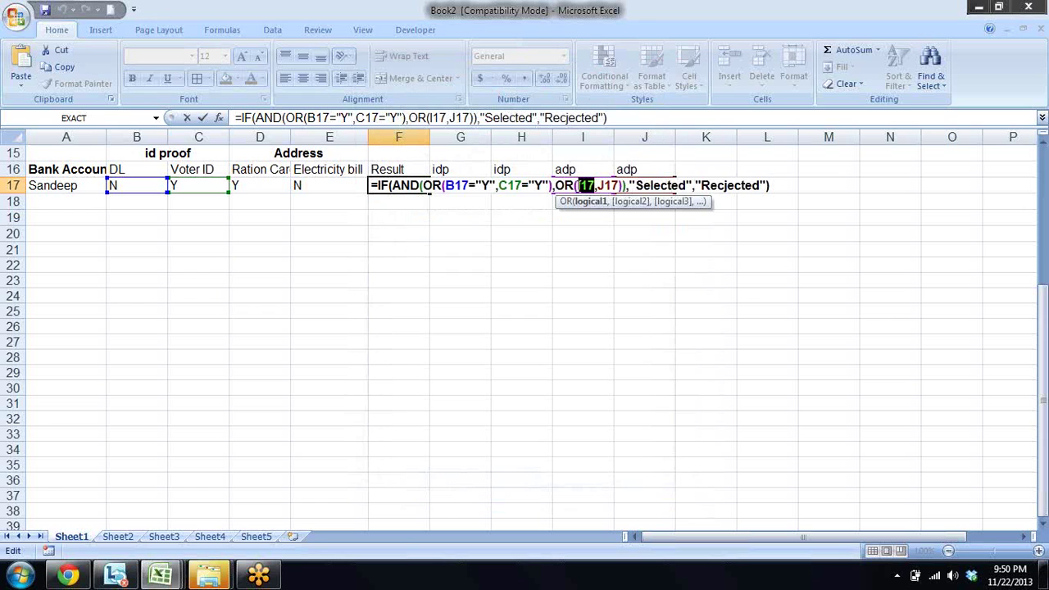
pyautogui.write('D17="Y"')
pyautogui.press('Return')
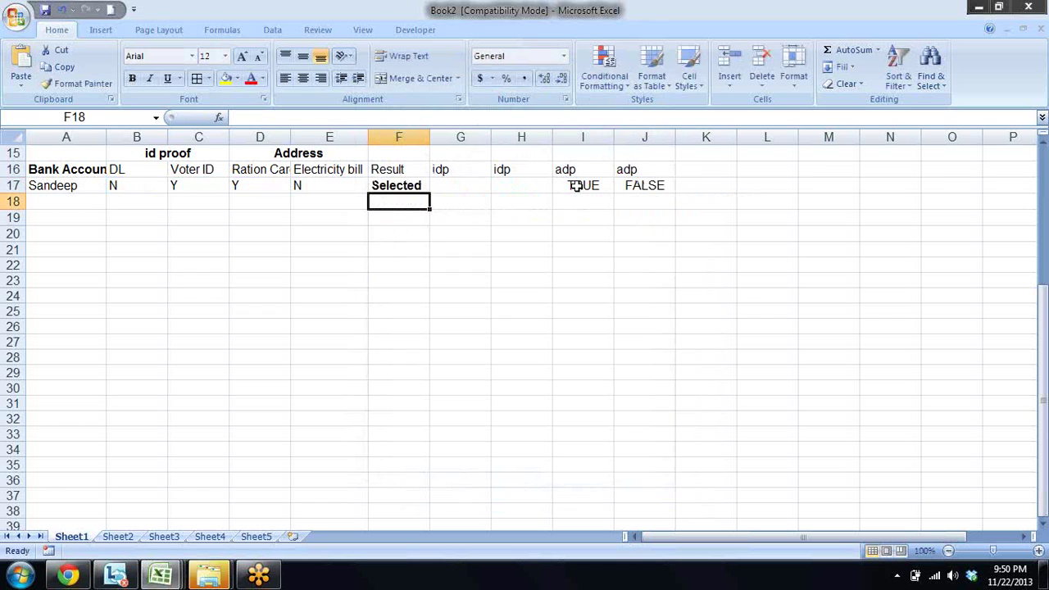
# Step: Make F17's formula test E17="Y" directly in place of the J17 reference
pyautogui.press('Up')
pyautogui.press('Right')
pyautogui.press('Right')
pyautogui.press('Right')
pyautogui.press('Right')
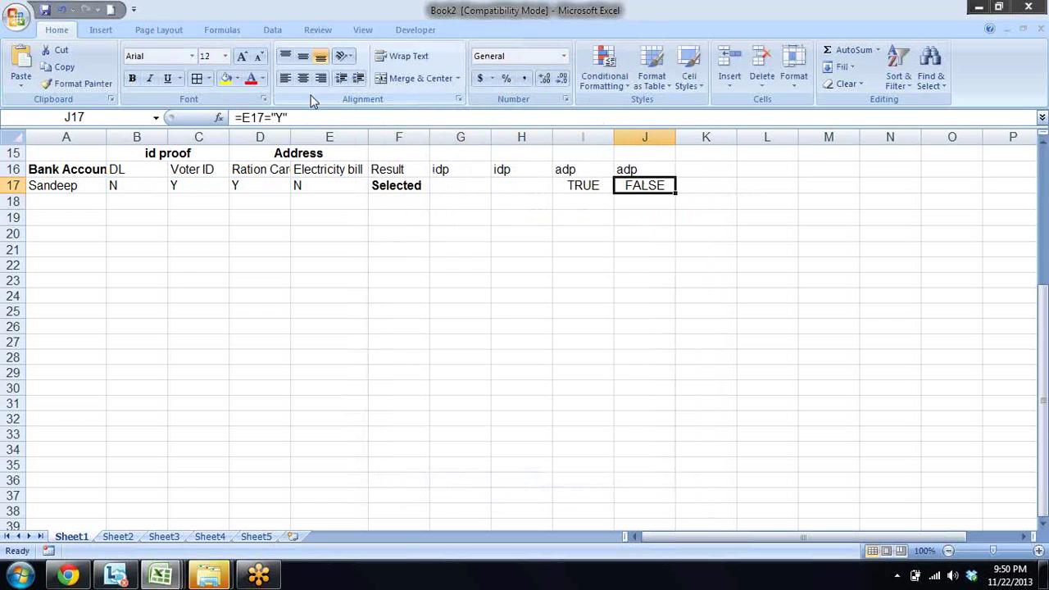
pyautogui.moveTo(294, 117); pyautogui.dragTo(243, 118)
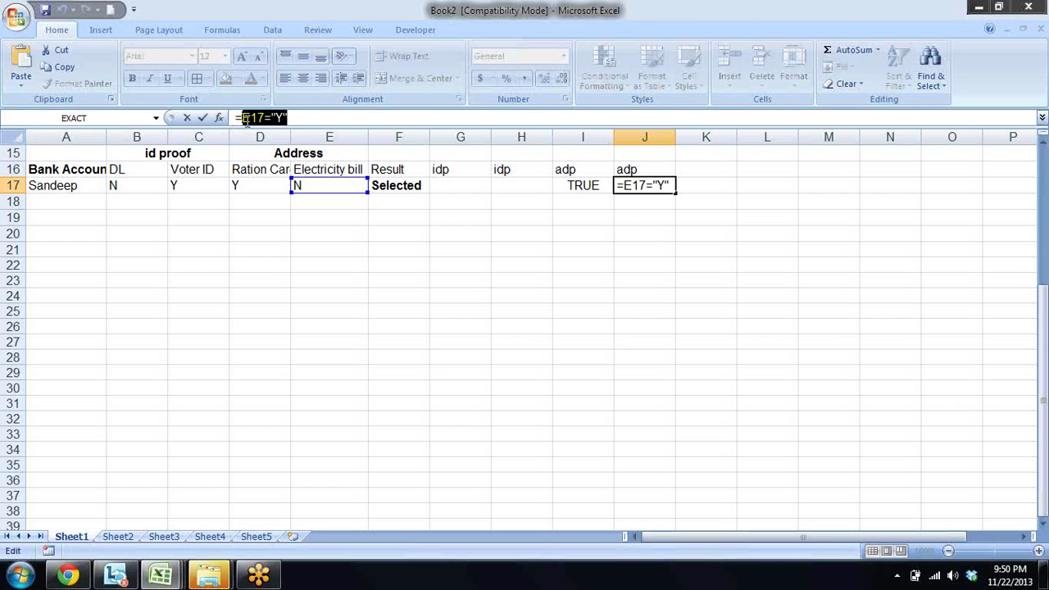
pyautogui.press('Escape')
pyautogui.press('Left')
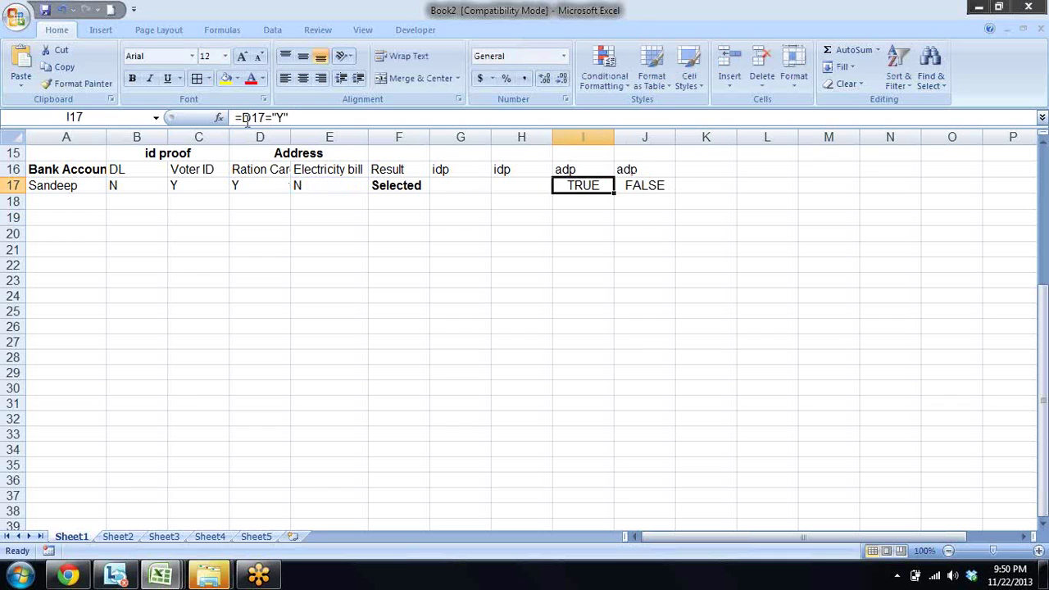
pyautogui.press('Left')
pyautogui.press('Left')
pyautogui.press('Left')
pyautogui.press('F2')
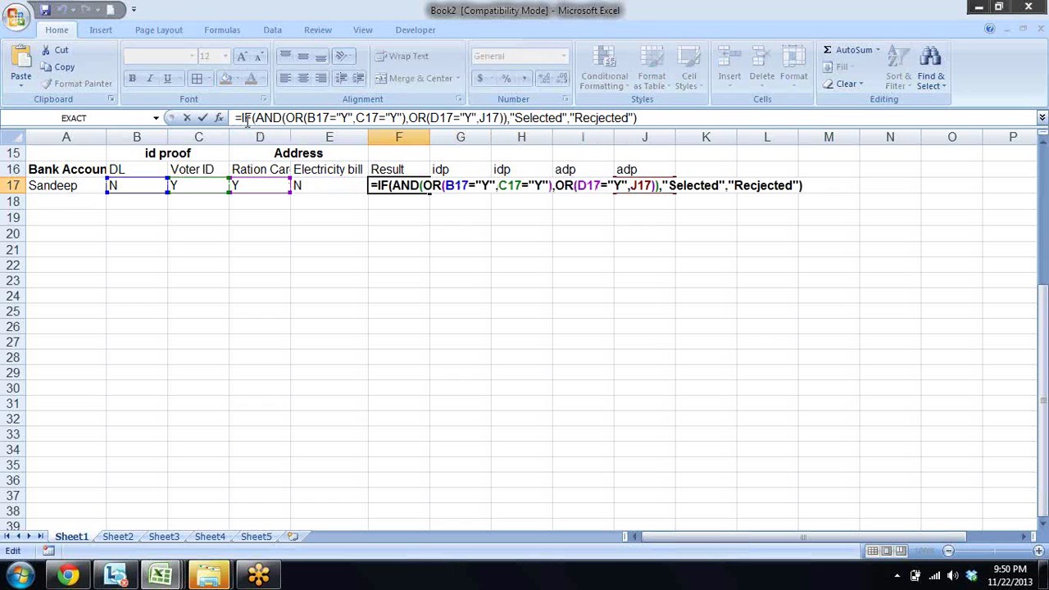
pyautogui.moveTo(653, 185); pyautogui.dragTo(632, 185)
pyautogui.write('E17="Y"')
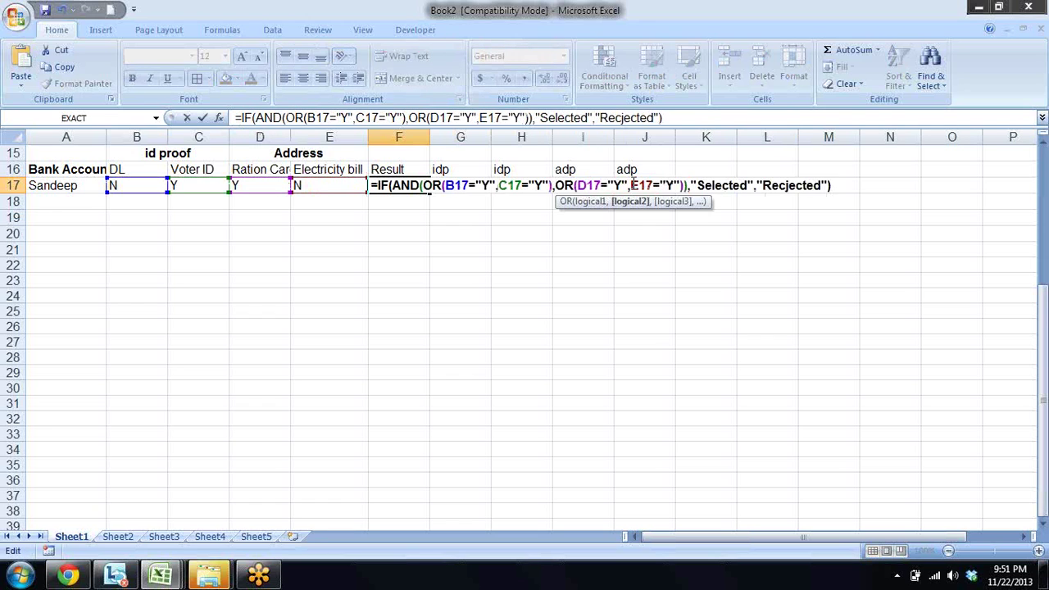
pyautogui.press('Return')
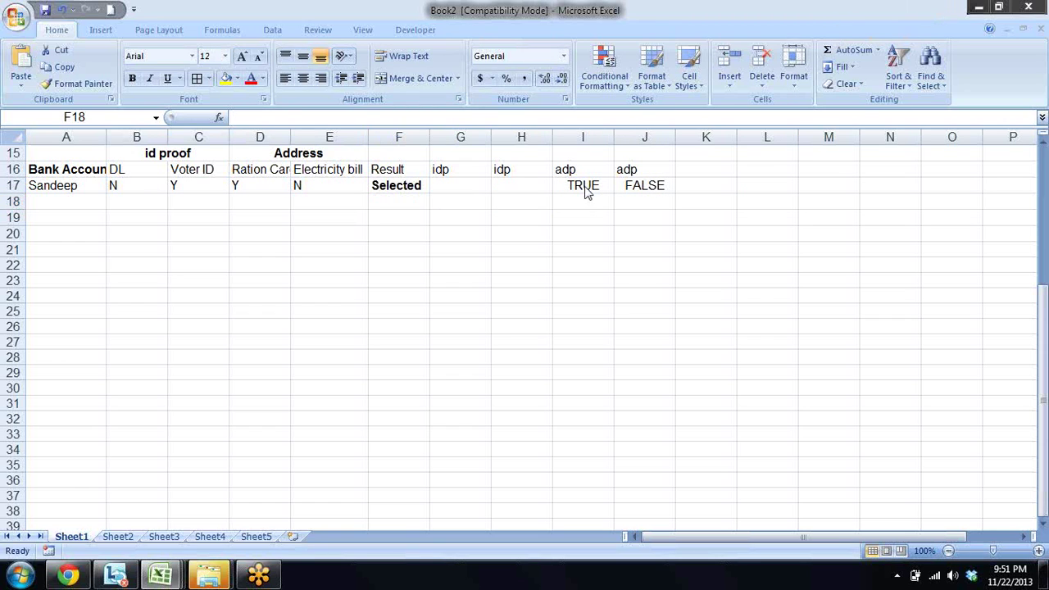
pyautogui.doubleClick(585, 187)
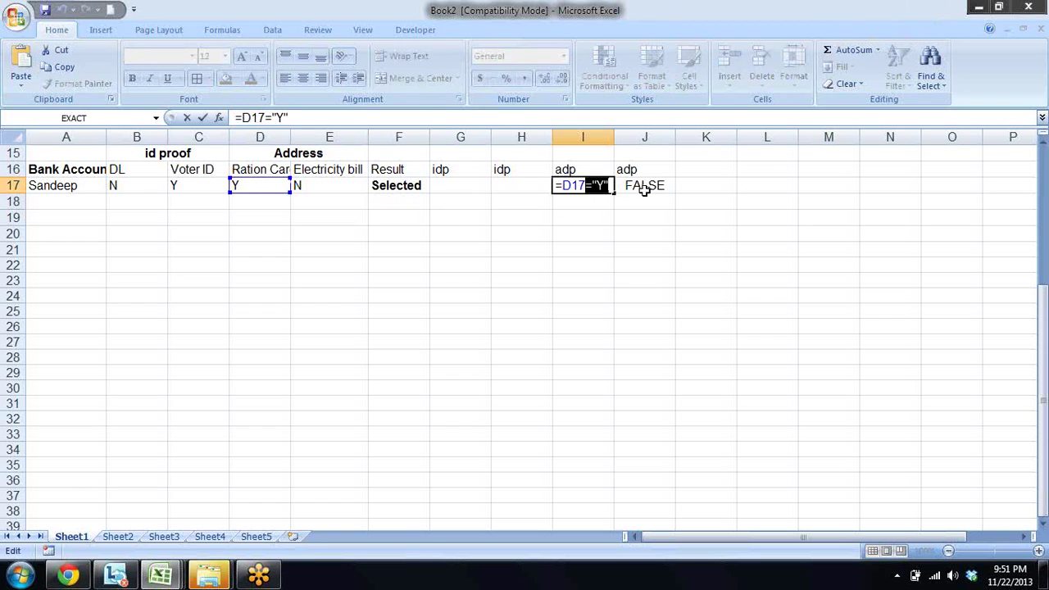
pyautogui.press('Escape')
pyautogui.moveTo(482, 169); pyautogui.dragTo(625, 199)
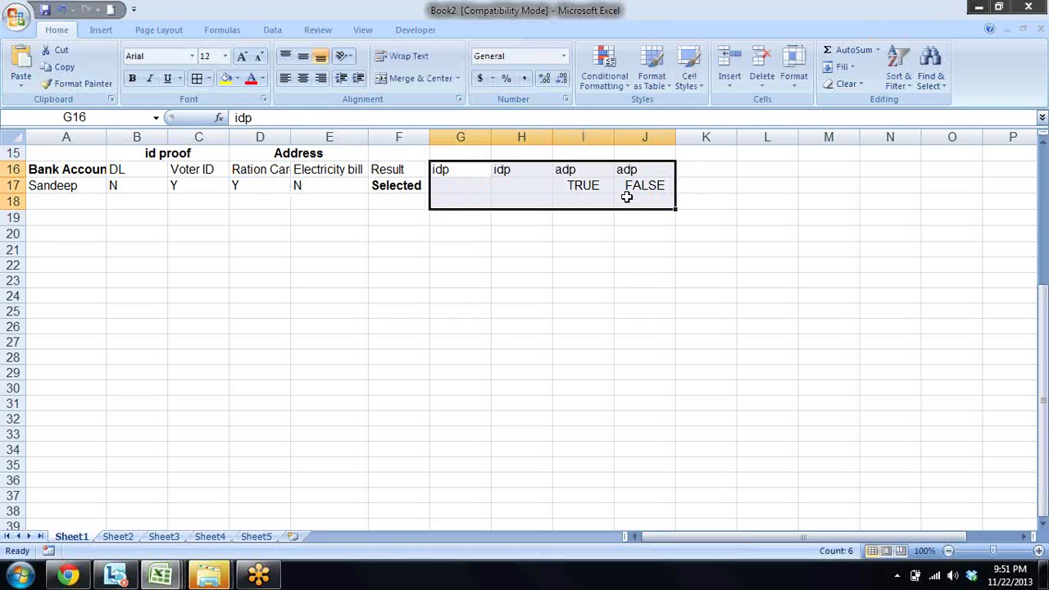
# Step: Delete the helper entries idp, adp, TRUE and FALSE from G16:J17
pyautogui.press('Home')
pyautogui.press('Right')
pyautogui.press('Right')
pyautogui.press('Right')
pyautogui.press('Right')
pyautogui.press('Right')
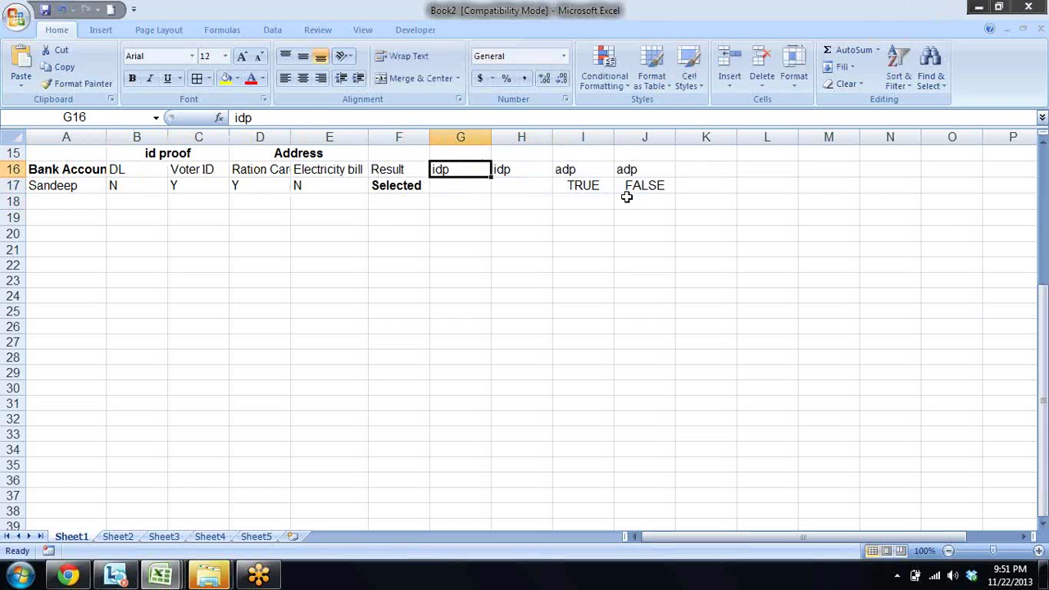
pyautogui.hotkey('shift', 'Right')
pyautogui.hotkey('shift', 'Right')
pyautogui.hotkey('shift', 'Right')
pyautogui.hotkey('shift', 'Down')
pyautogui.press('Delete')
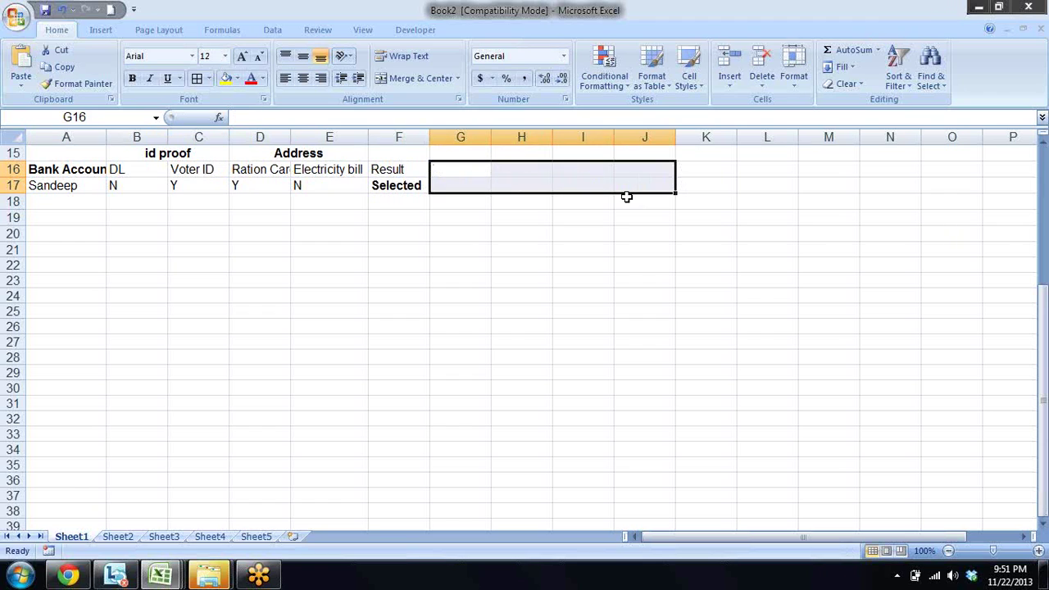
# Step: Enter trial answers in row 17: Ration Card n and Electricity bill N
pyautogui.press('Left')
pyautogui.press('Left')
pyautogui.press('Down')
pyautogui.press('Left')
pyautogui.press('Left')
pyautogui.press('Right')
pyautogui.press('Right')
pyautogui.write('Y')
pyautogui.press('Return')
pyautogui.press('Up')
pyautogui.press('Left')
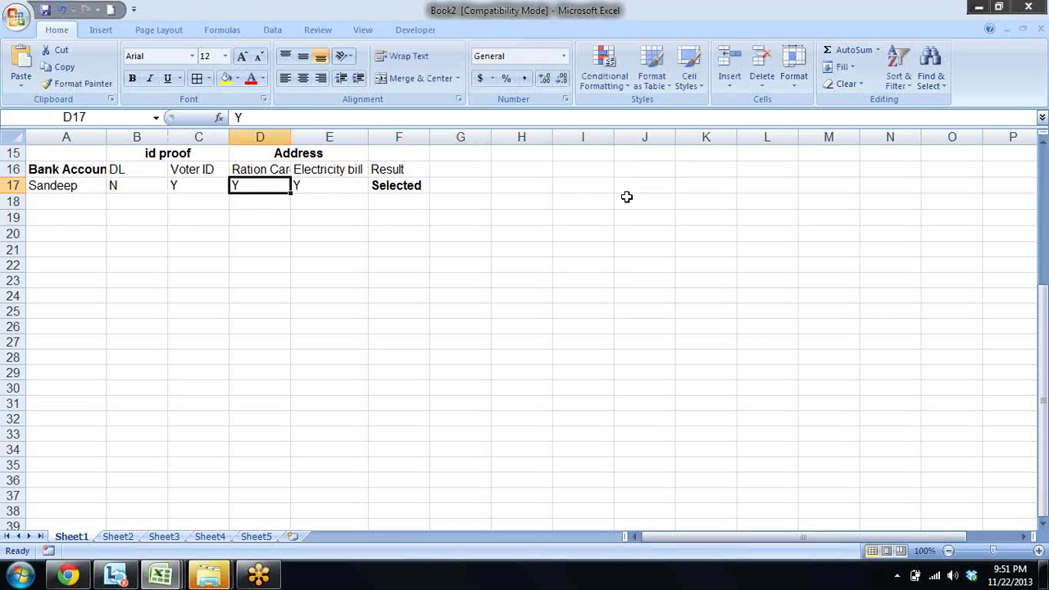
pyautogui.press('capslock')
pyautogui.write('n')
pyautogui.press('Return')
pyautogui.press('Up')
pyautogui.press('Right')
pyautogui.write('N')
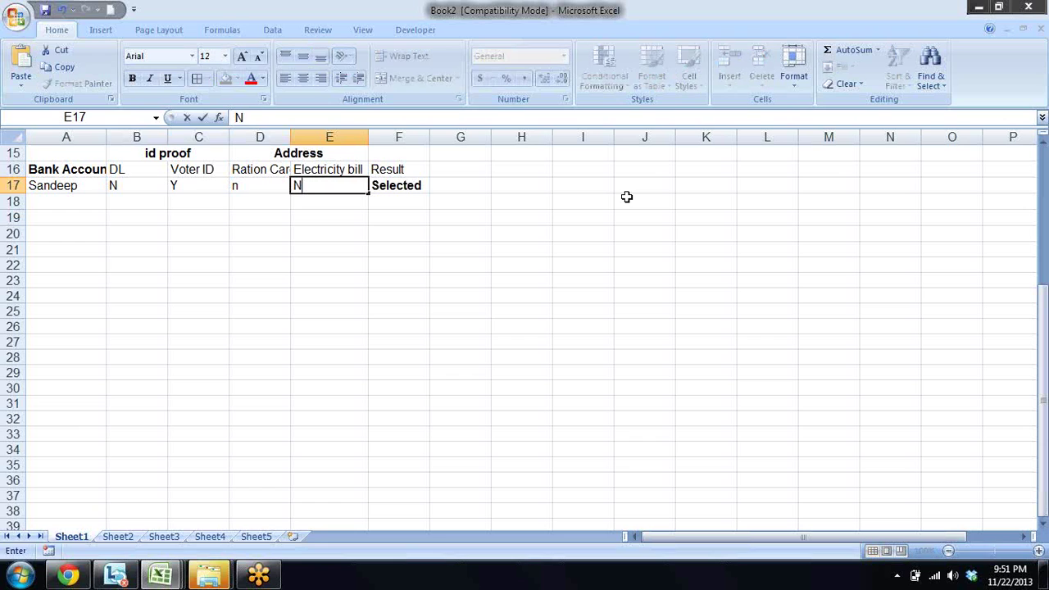
pyautogui.press('Return')
# Step: Set row 17's Ration Card to y, Voter ID to N and DL to y, giving Selected
pyautogui.press('Up')
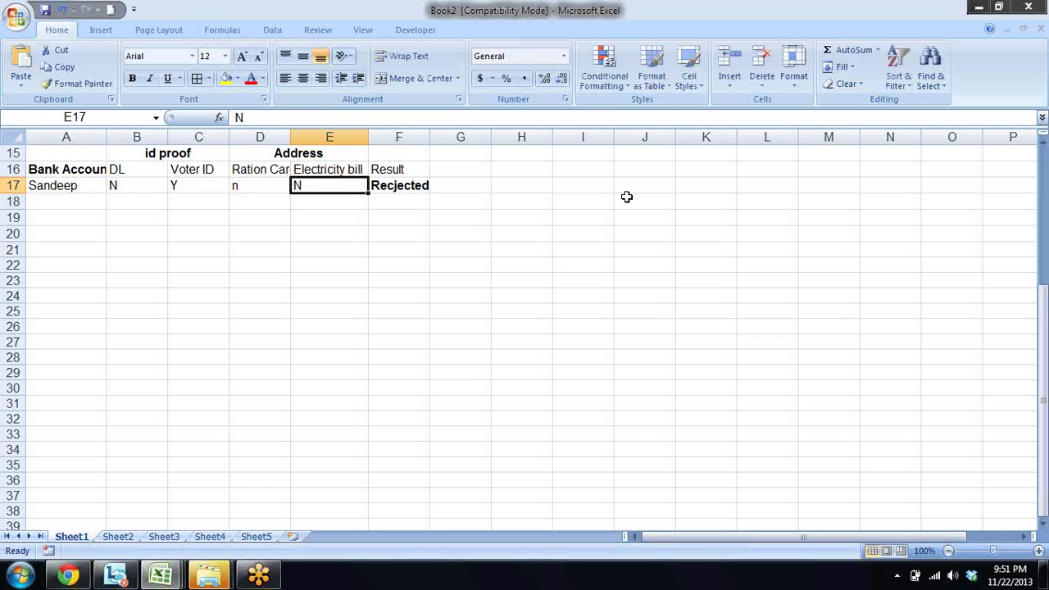
pyautogui.press('Left')
pyautogui.write('y')
pyautogui.press('Return')
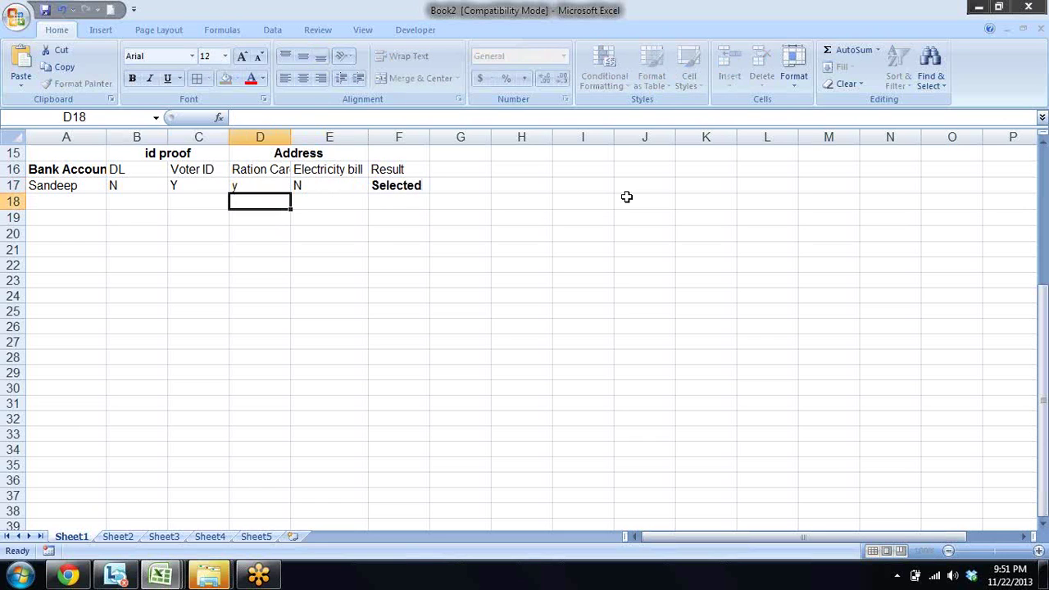
pyautogui.press('Up')
pyautogui.press('Left')
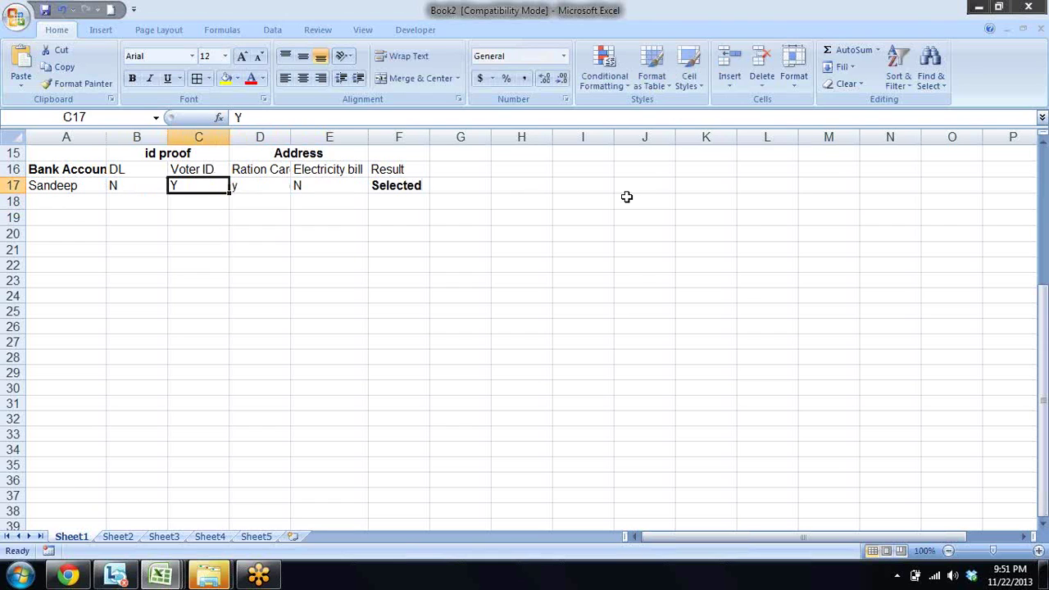
pyautogui.write('N')
pyautogui.press('Return')
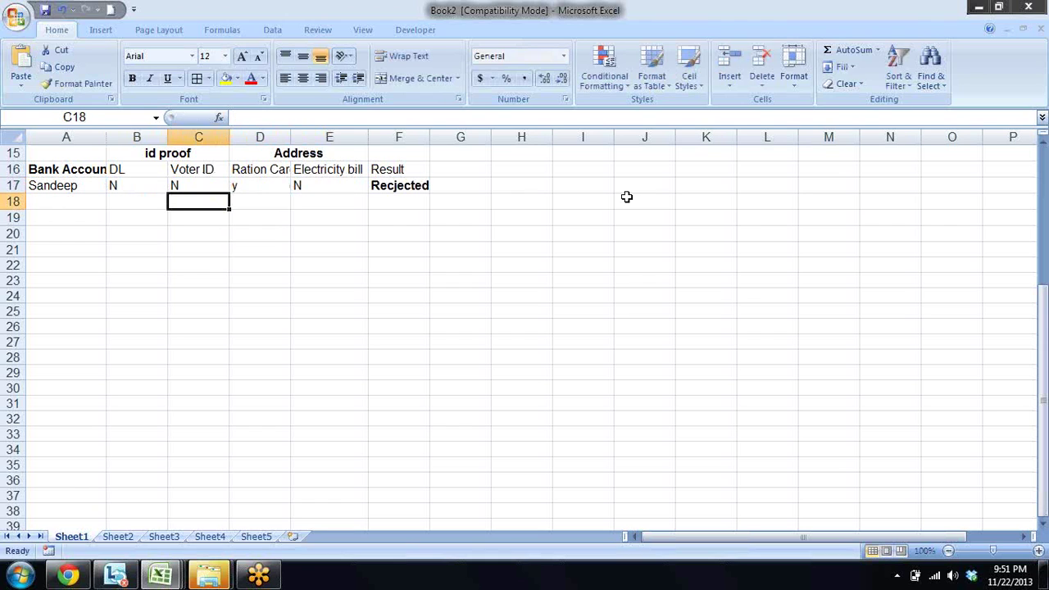
pyautogui.press('Up')
pyautogui.press('Left')
pyautogui.write('y')
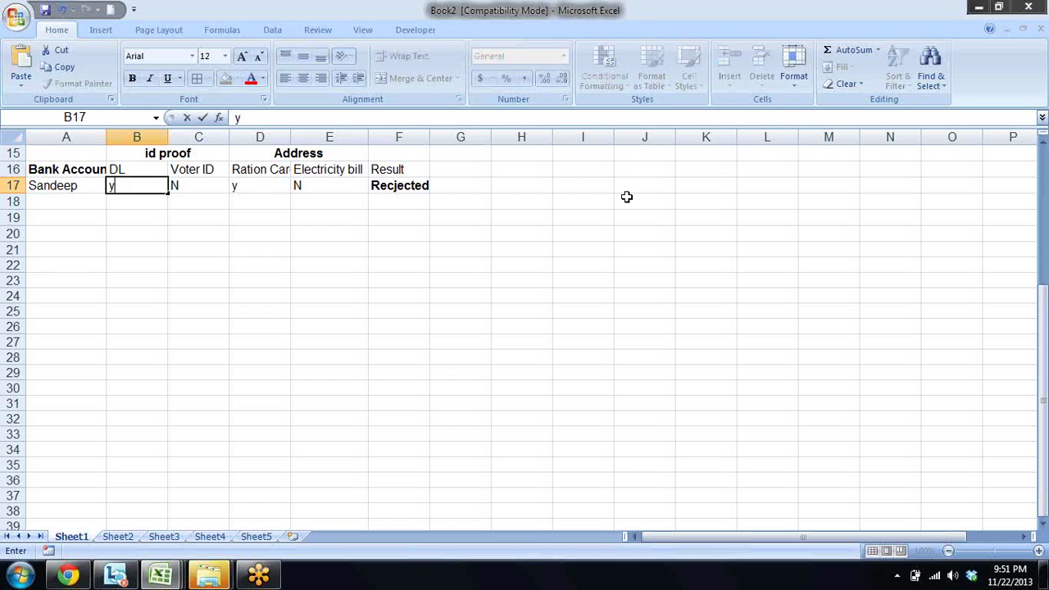
pyautogui.press('Return')
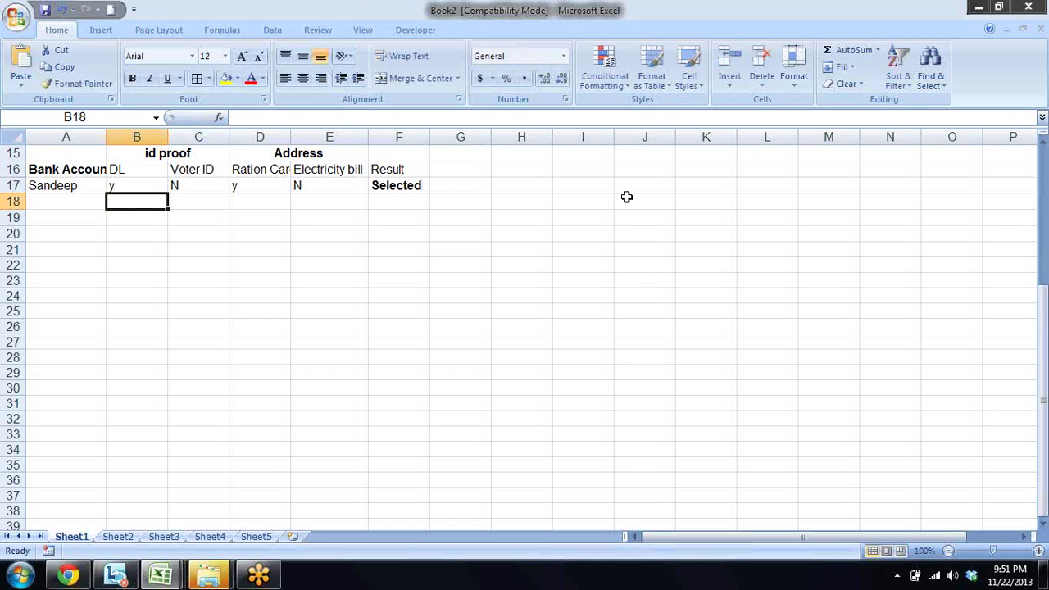
pyautogui.press('capslock')
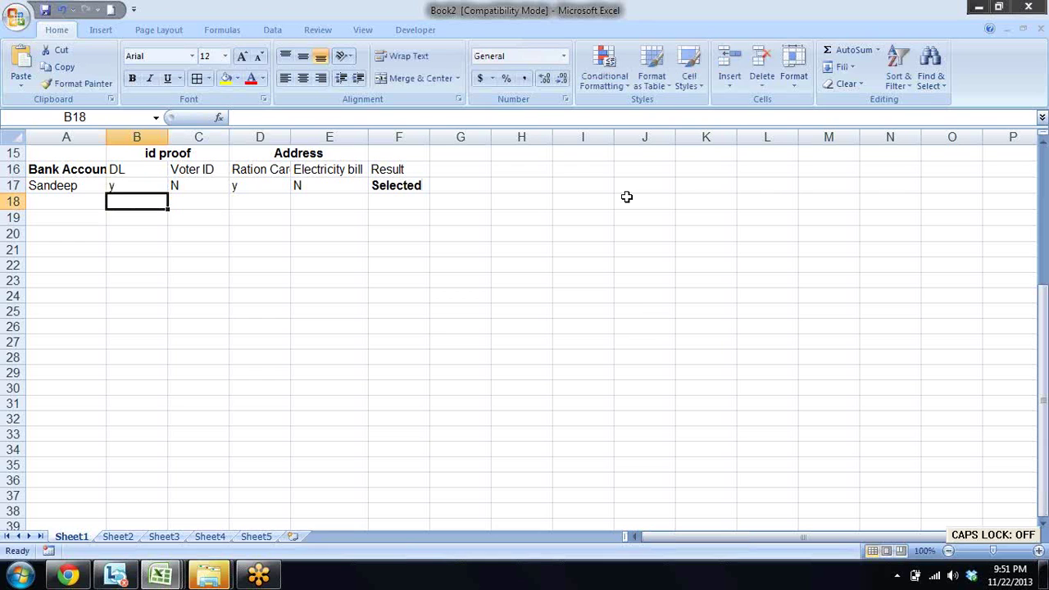
pyautogui.press('Up')
# Step: Fill F17's IF formula down through F24 so rows 18–24 show Recjected
pyautogui.press('Up')
pyautogui.press('Up')
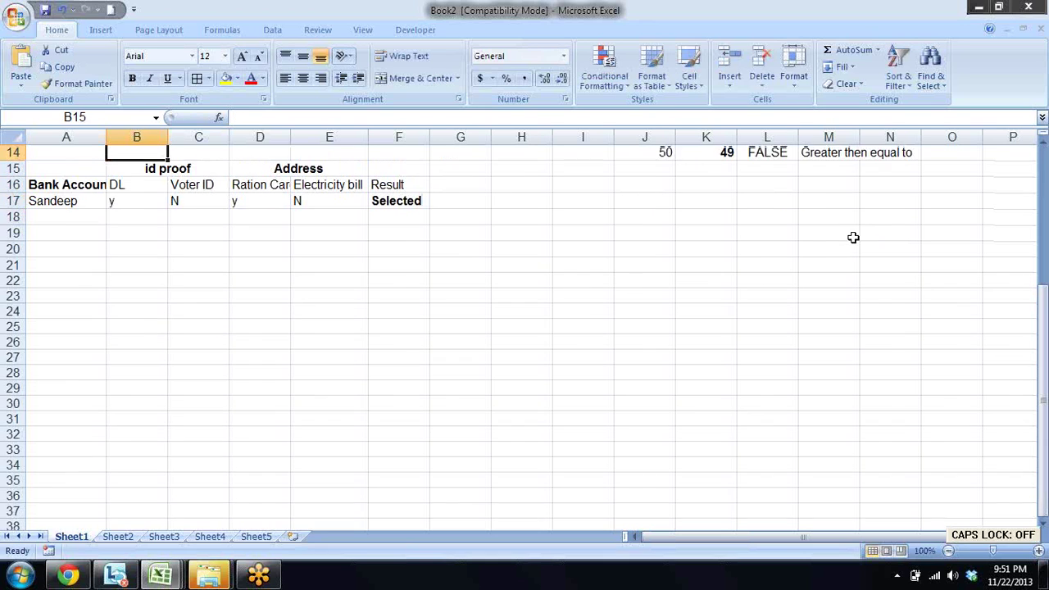
pyautogui.press('Up')
pyautogui.press('Up')
pyautogui.press('Up')
pyautogui.press('Up')
pyautogui.press('Up')
pyautogui.press('Up')
pyautogui.press('Down')
pyautogui.press('Down')
pyautogui.press('Down')
pyautogui.press('Down')
pyautogui.press('Down')
pyautogui.press('Down')
pyautogui.press('Down')
pyautogui.press('Down')
pyautogui.press('Down')
pyautogui.press('Down')
pyautogui.press('Up')
pyautogui.press('Right')
pyautogui.press('Right')
pyautogui.press('Right')
pyautogui.press('Right')
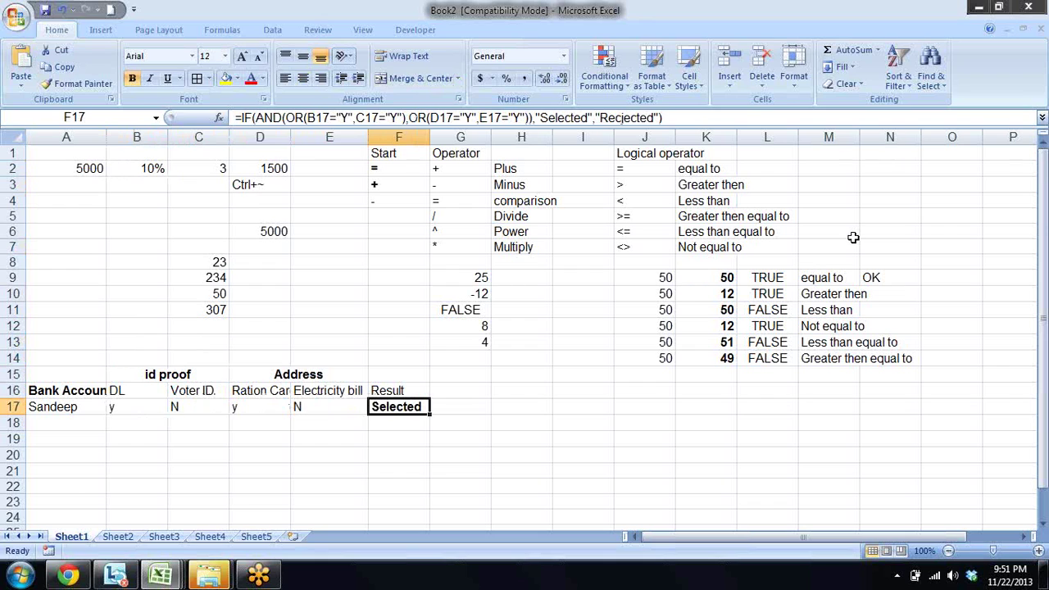
pyautogui.press('Left')
pyautogui.press('Left')
pyautogui.press('Left')
pyautogui.press('Left')
pyautogui.press('Right')
pyautogui.press('Right')
pyautogui.press('Right')
pyautogui.press('Right')
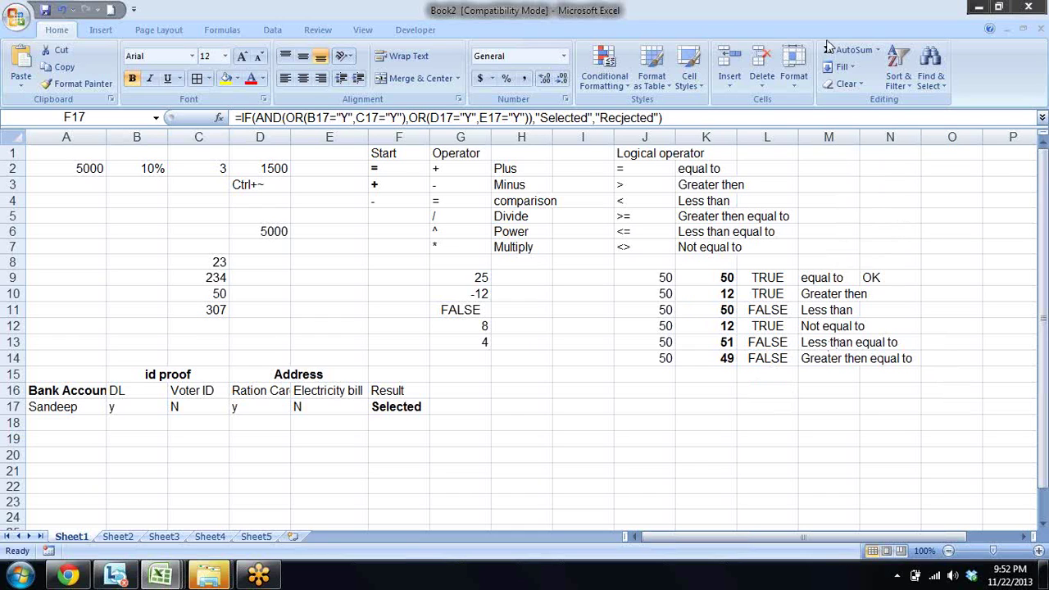
pyautogui.click(424, 407)
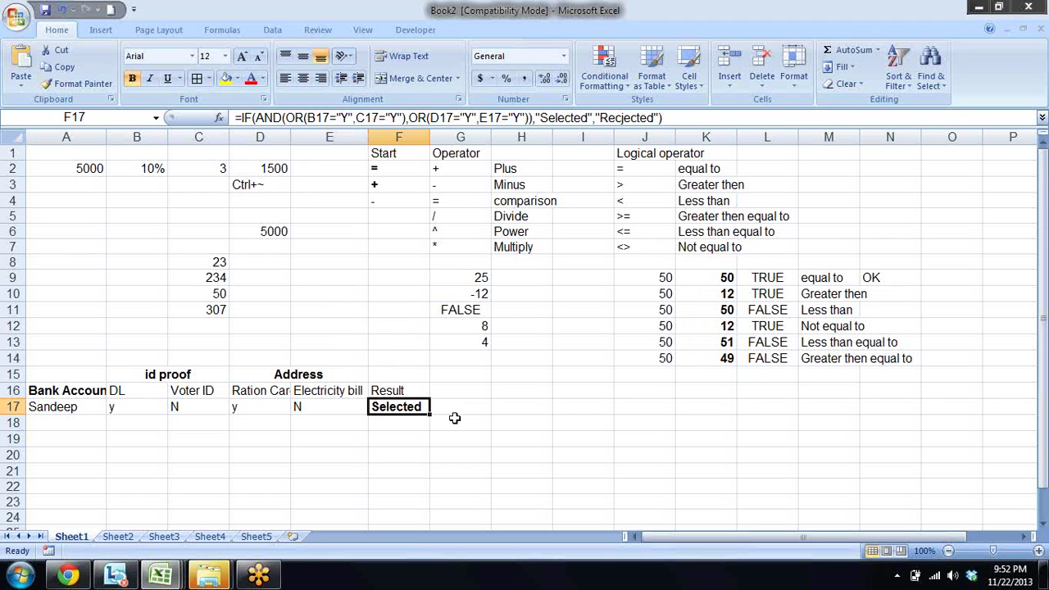
pyautogui.moveTo(428, 414); pyautogui.dragTo(433, 533)
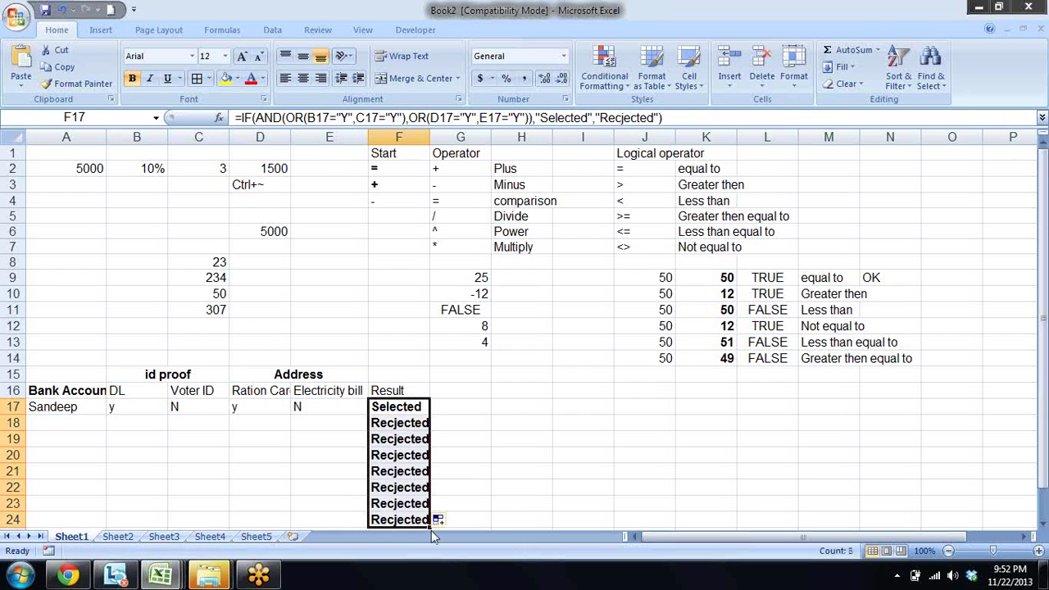
pyautogui.press('Down')
pyautogui.press('Down')
pyautogui.press('Down')
pyautogui.press('Up')
pyautogui.press('Up')
pyautogui.press('Up')
pyautogui.press('Down')
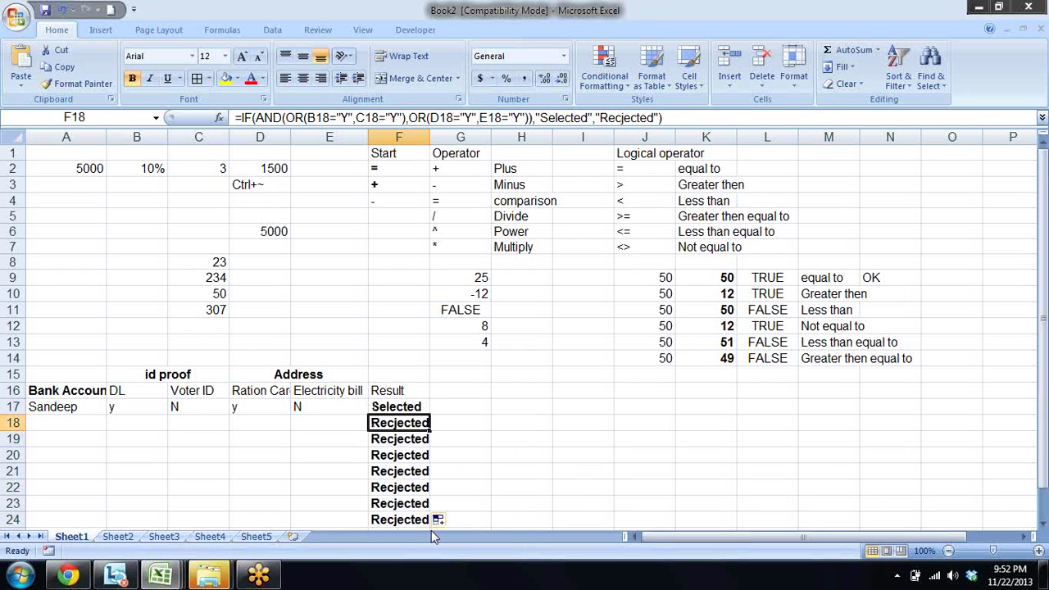
pyautogui.press('Left')
pyautogui.press('Left')
pyautogui.press('Left')
pyautogui.press('Left')
pyautogui.press('Left')
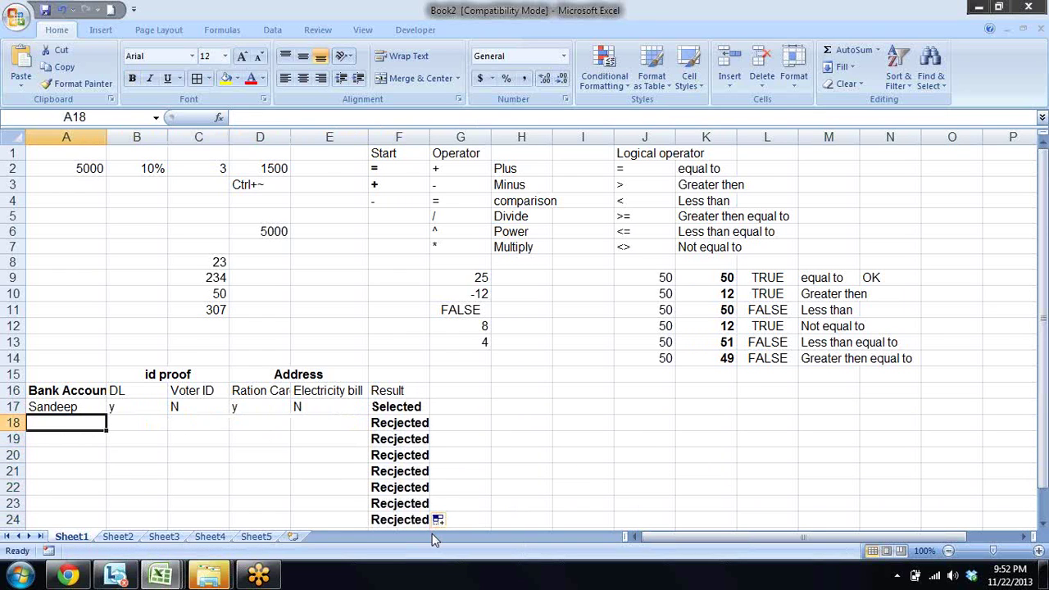
# Step: Enter the row 18 candidate's name with answers n, n, y, n for DL through Electricity bill
pyautogui.write('Sunil')
pyautogui.press('Return')
pyautogui.press('Up')
pyautogui.press('Right')
pyautogui.write('n')
pyautogui.press('Right')
pyautogui.press('Right')
pyautogui.write('n')
pyautogui.press('Left')
pyautogui.write('y')
pyautogui.press('Right')
pyautogui.press('Right')
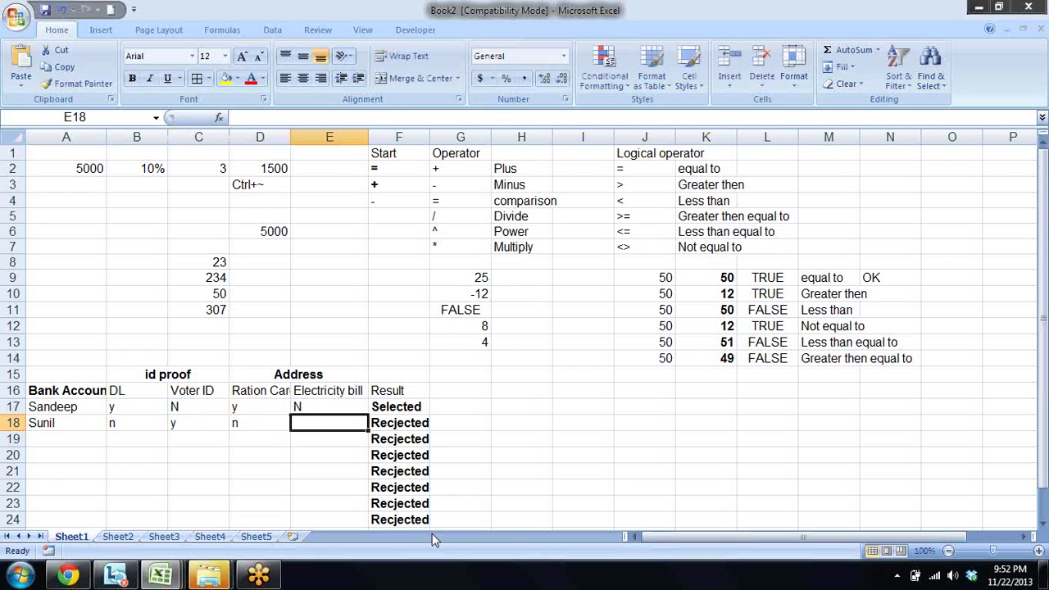
pyautogui.write('n')
pyautogui.press('Return')
pyautogui.press('Left')
pyautogui.press('Left')
pyautogui.press('Left')
pyautogui.press('Left')
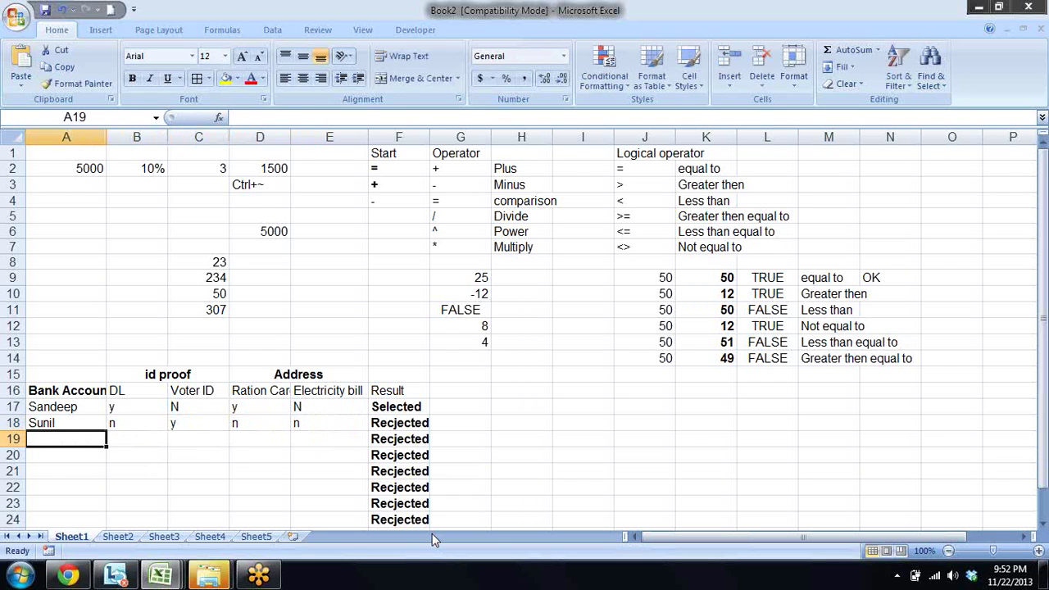
# Step: Enter the row 19 candidate's name with answers y, n, y, n
pyautogui.write('Rajeev')
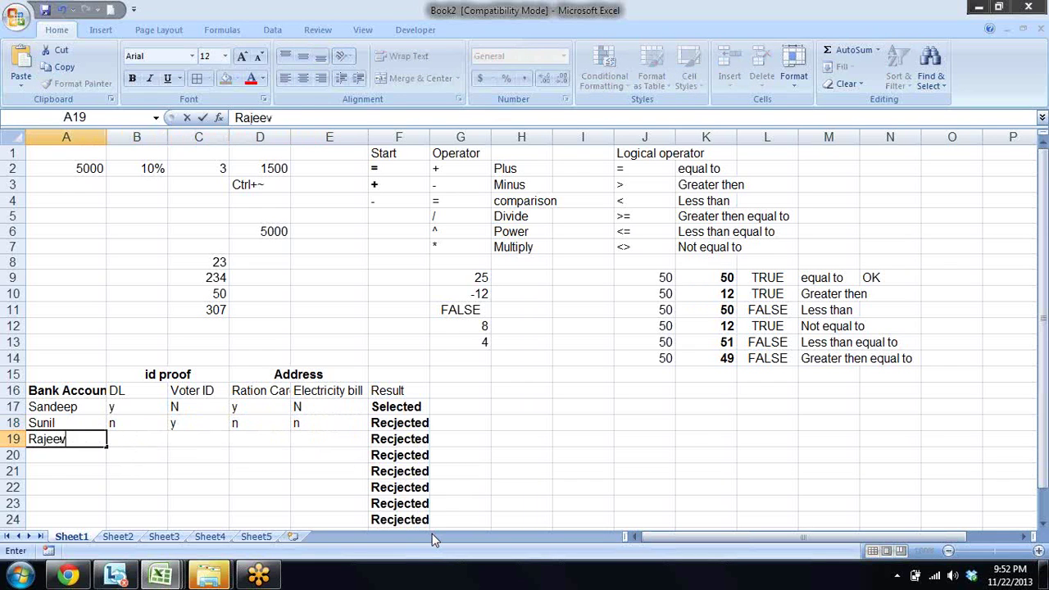
pyautogui.press('Tab')
pyautogui.write('y')
pyautogui.press('Tab')
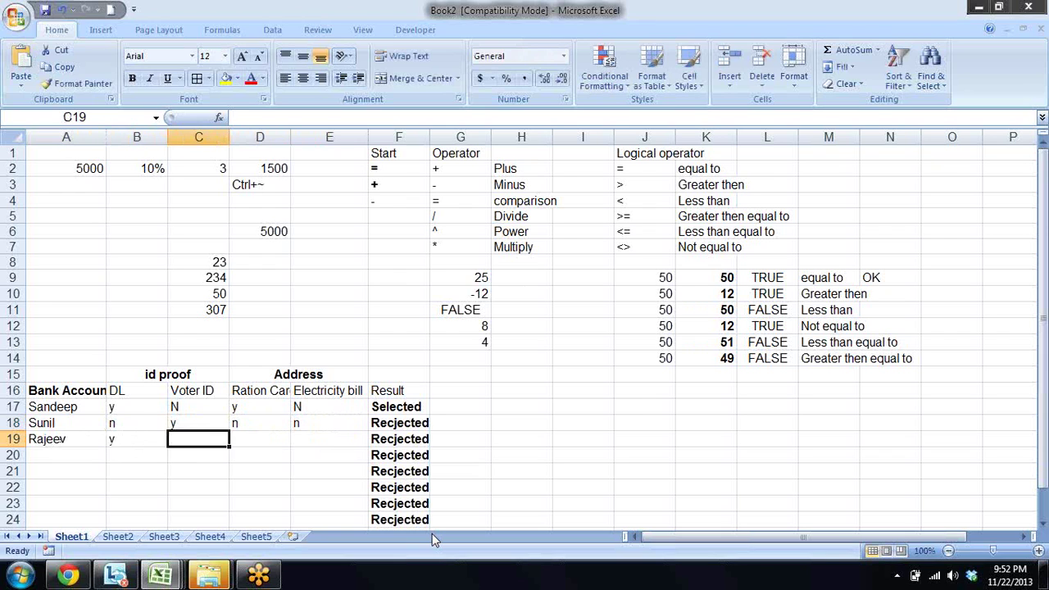
pyautogui.write('n')
pyautogui.press('Tab')
pyautogui.write('y')
pyautogui.press('Tab')
pyautogui.write('n')
pyautogui.press('Down')
pyautogui.press('Left')
pyautogui.press('Left')
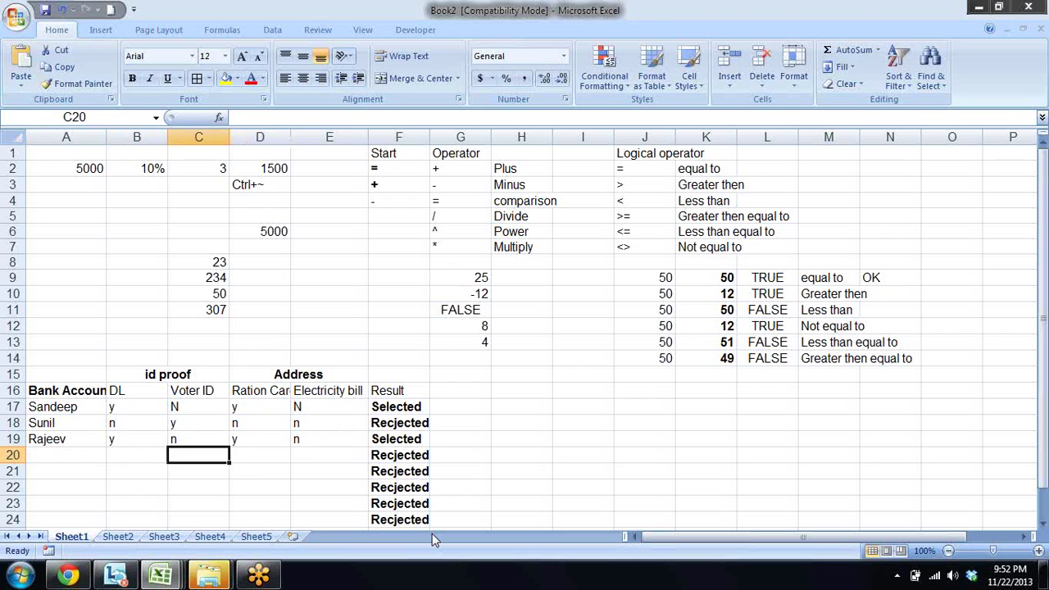
pyautogui.press('Left')
pyautogui.press('Left')
# Step: Enter the row 20 candidate's name with answers n, y, n, y
pyautogui.write('Harish')
pyautogui.press('Tab')
pyautogui.write('n')
pyautogui.press('Tab')
pyautogui.write('y')
pyautogui.press('Tab')
pyautogui.write('n')
pyautogui.press('Tab')
pyautogui.write('y')
pyautogui.press('Return')
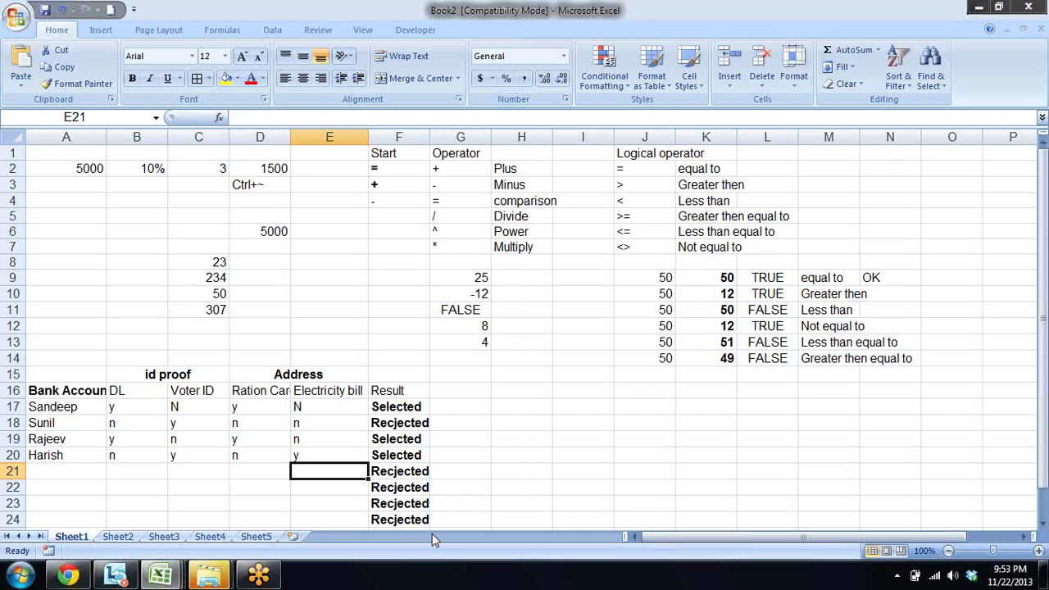
pyautogui.press('Up')
pyautogui.press('Up')
pyautogui.press('Up')
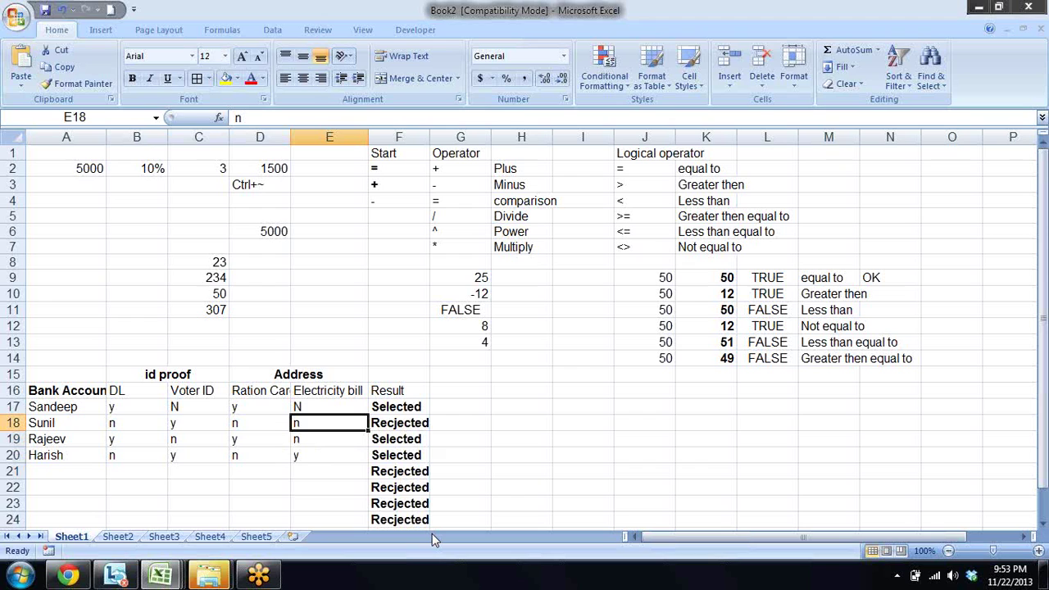
pyautogui.press('Up')
pyautogui.press('Right')
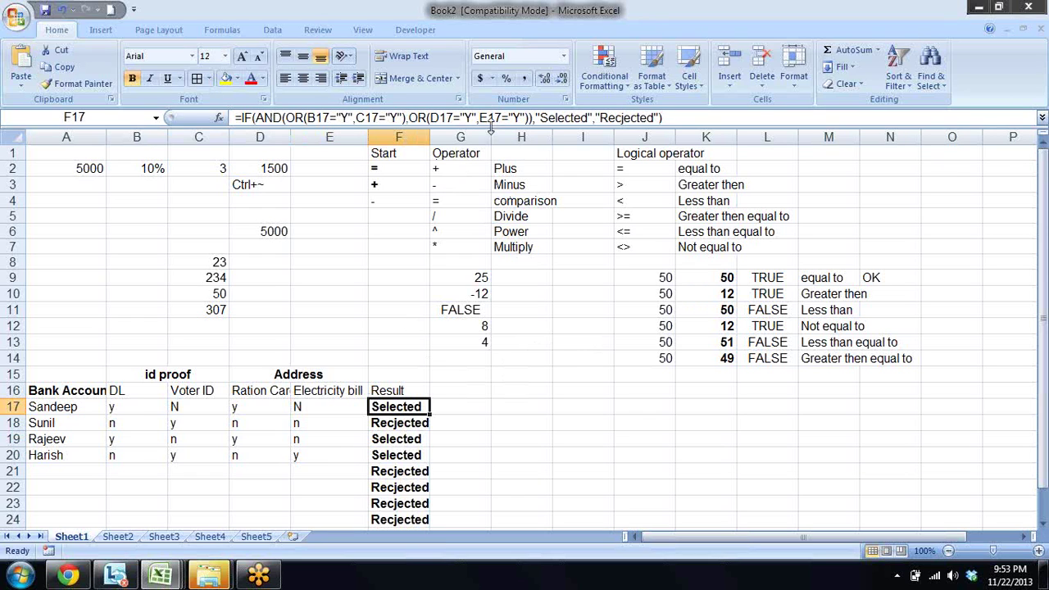
pyautogui.click(479, 117)
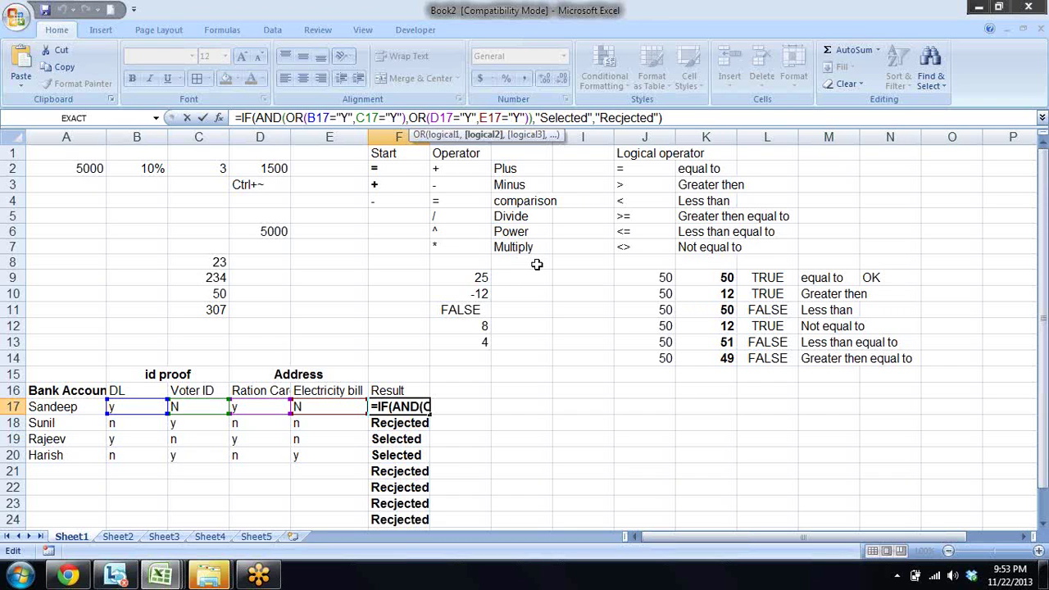
pyautogui.click(432, 117)
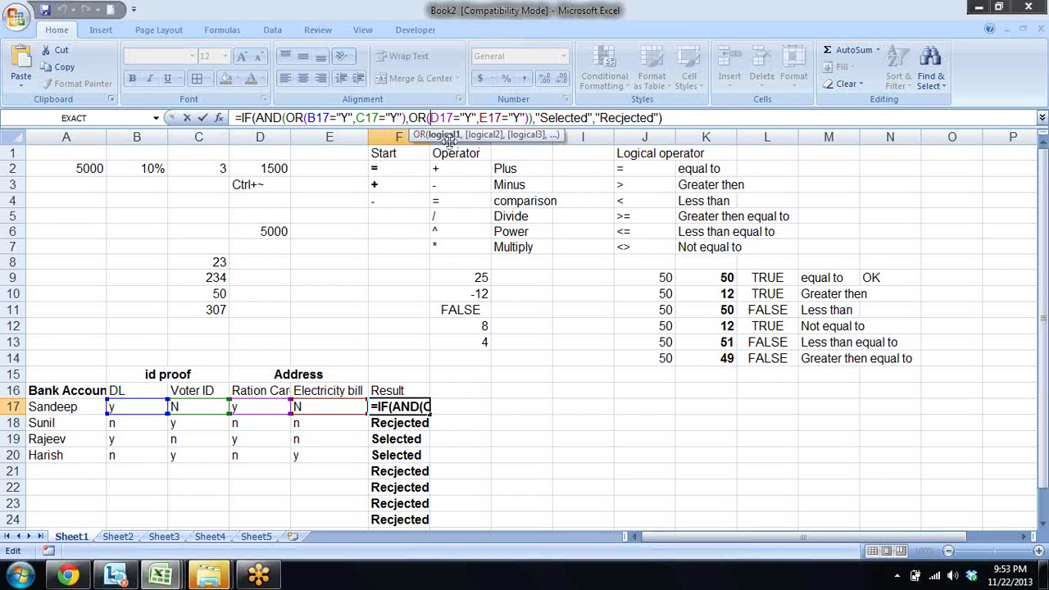
pyautogui.click(245, 118)
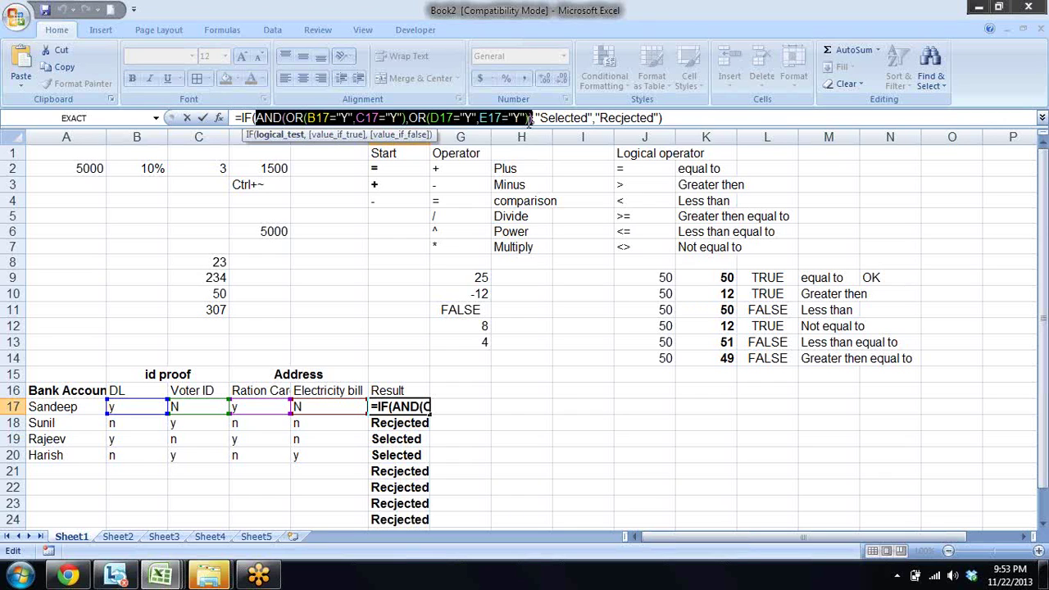
pyautogui.click(339, 136)
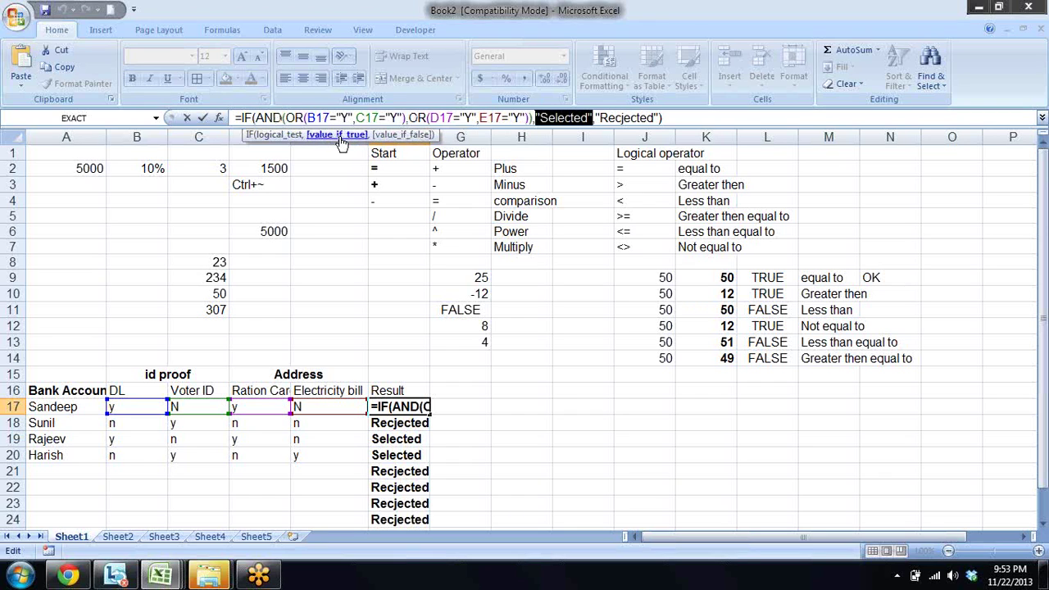
pyautogui.click(396, 136)
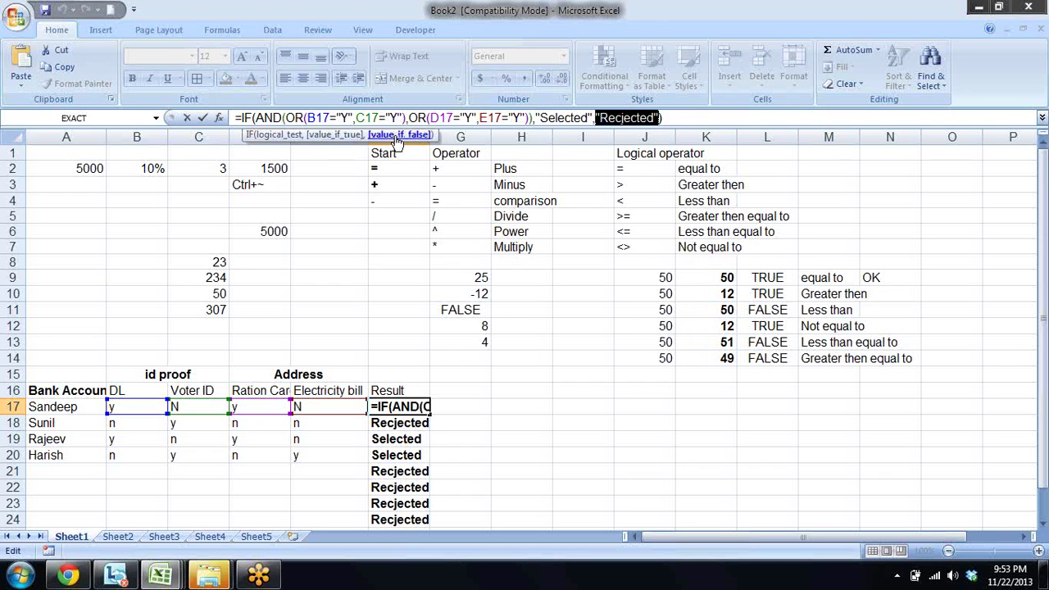
pyautogui.click(279, 117)
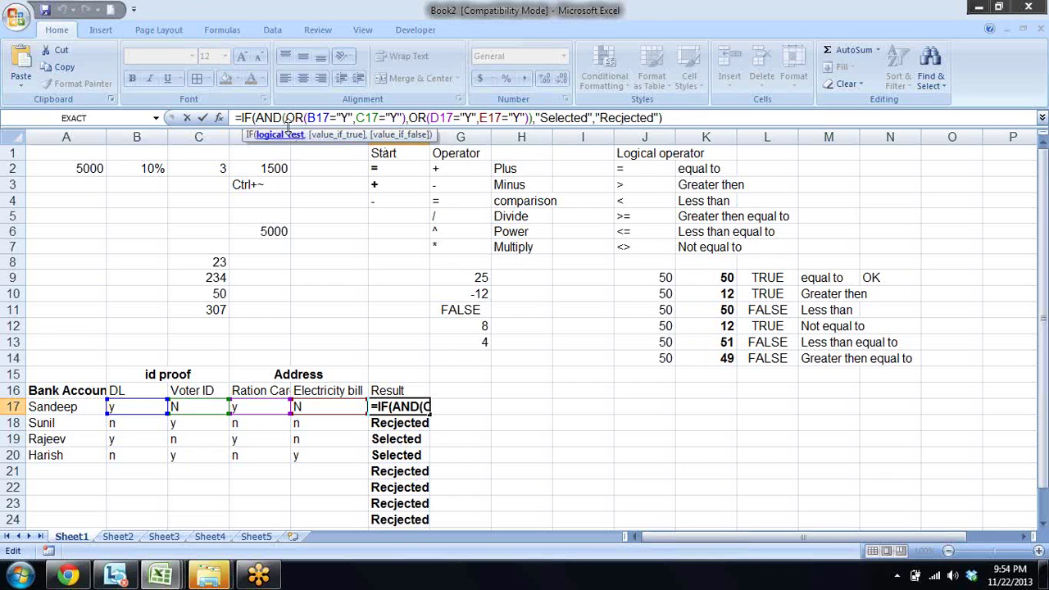
pyautogui.click(285, 117)
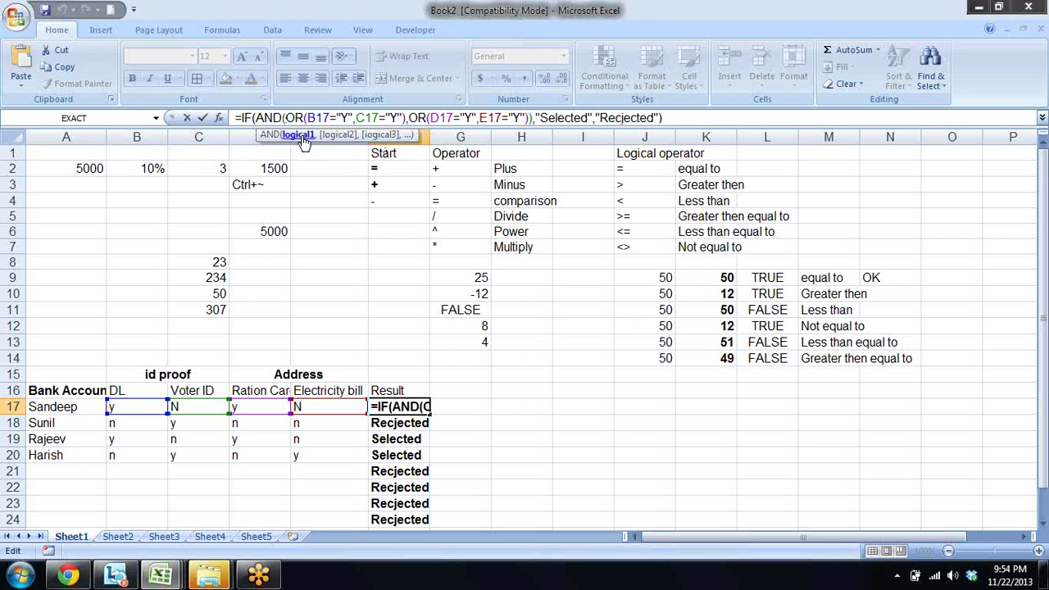
pyautogui.click(300, 136)
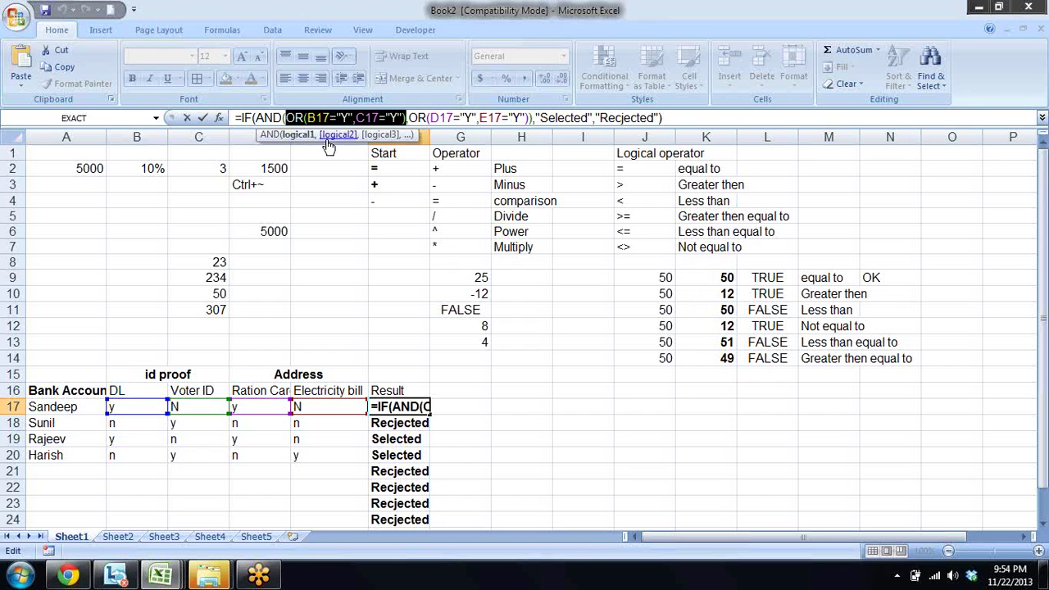
pyautogui.click(326, 141)
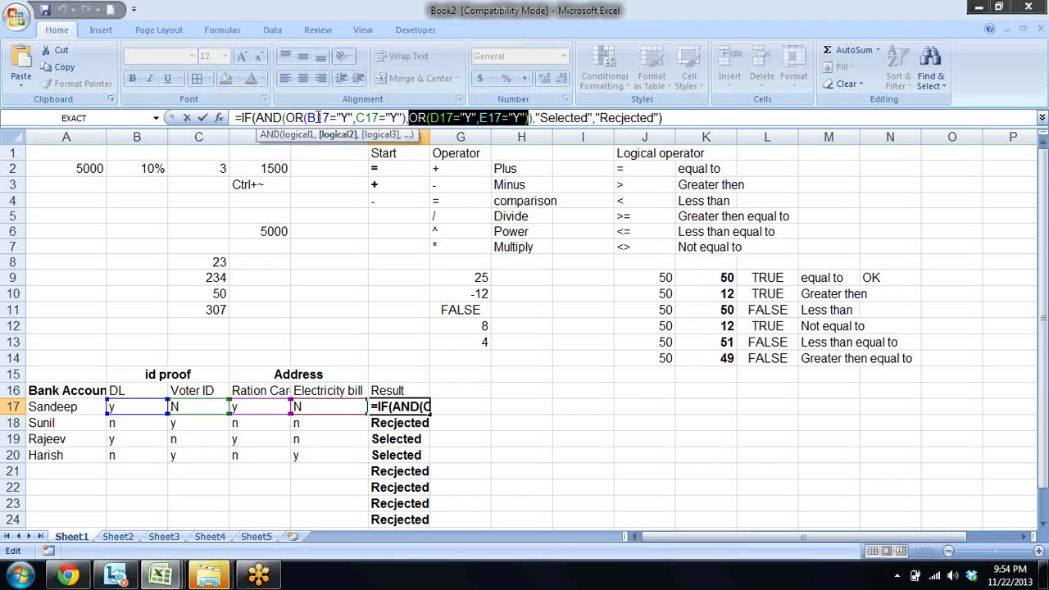
pyautogui.click(318, 117)
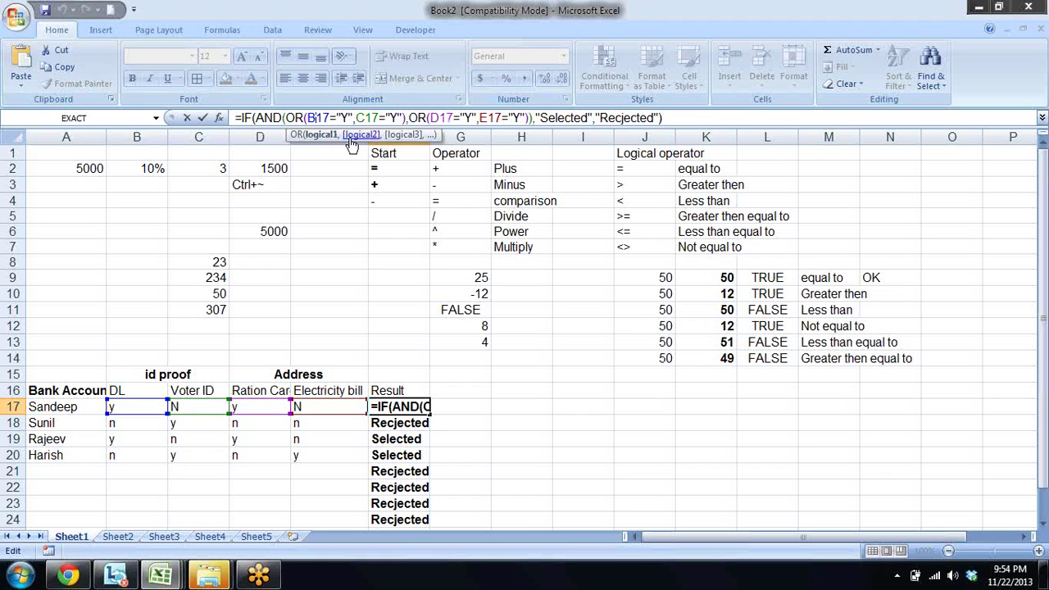
pyautogui.click(325, 135)
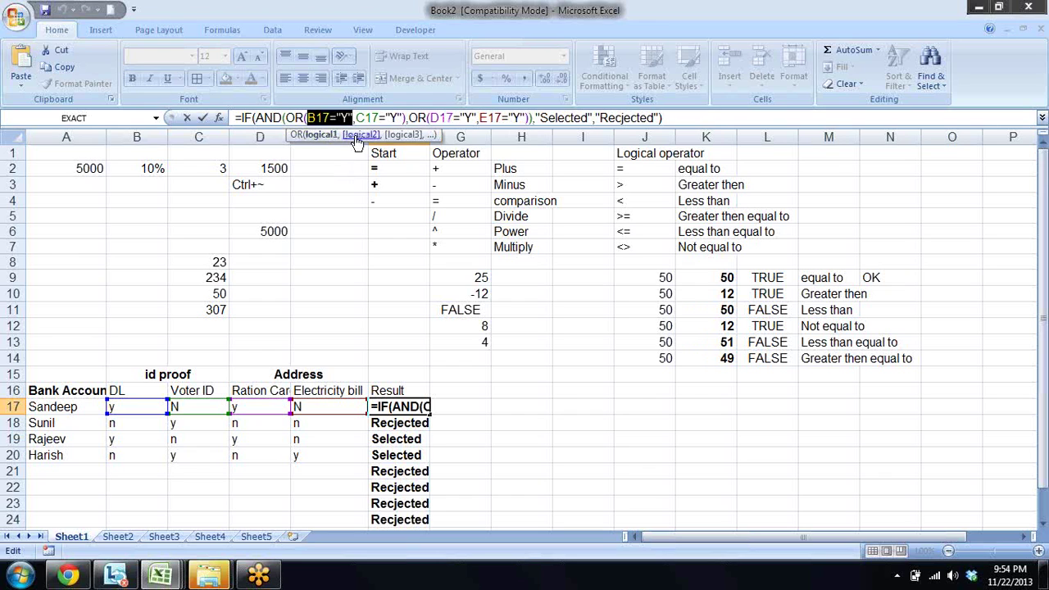
pyautogui.click(356, 136)
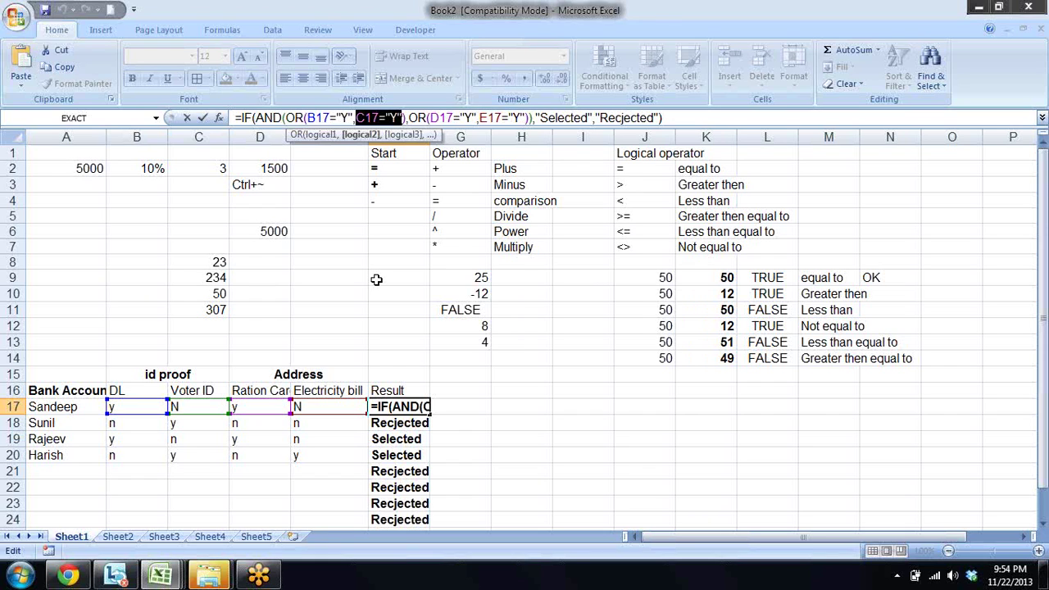
pyautogui.press('Return')
# Step: Select the row 18 result cell F18 and bring up the Formulas function library
pyautogui.press('Up')
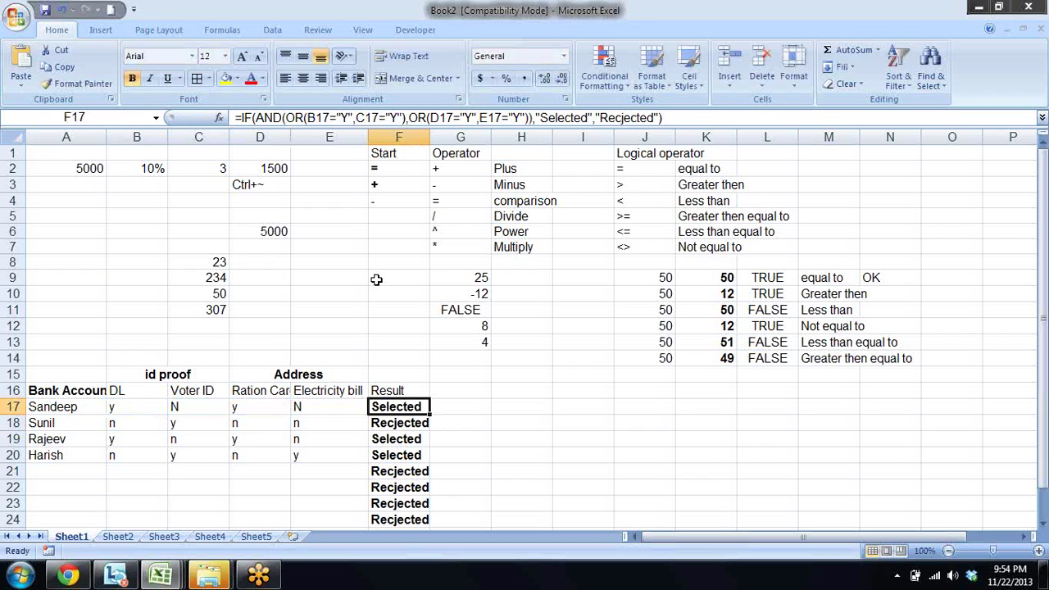
pyautogui.press('Up')
pyautogui.press('Up')
pyautogui.press('Up')
pyautogui.press('Up')
pyautogui.press('Up')
pyautogui.press('Up')
pyautogui.press('Down')
pyautogui.press('Down')
pyautogui.press('Down')
pyautogui.press('Down')
pyautogui.press('Down')
pyautogui.press('Down')
pyautogui.press('Down')
pyautogui.press('Down')
pyautogui.press('Down')
pyautogui.press('Down')
pyautogui.press('Down')
pyautogui.press('Down')
pyautogui.press('Down')
pyautogui.press('Up')
pyautogui.press('Left')
pyautogui.press('Right')
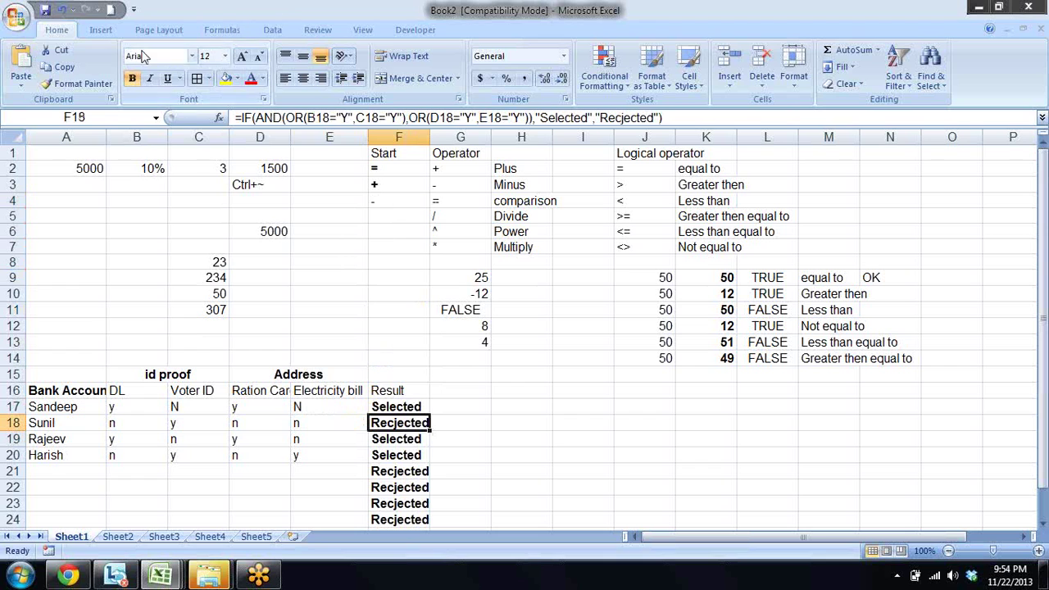
pyautogui.click(214, 31)
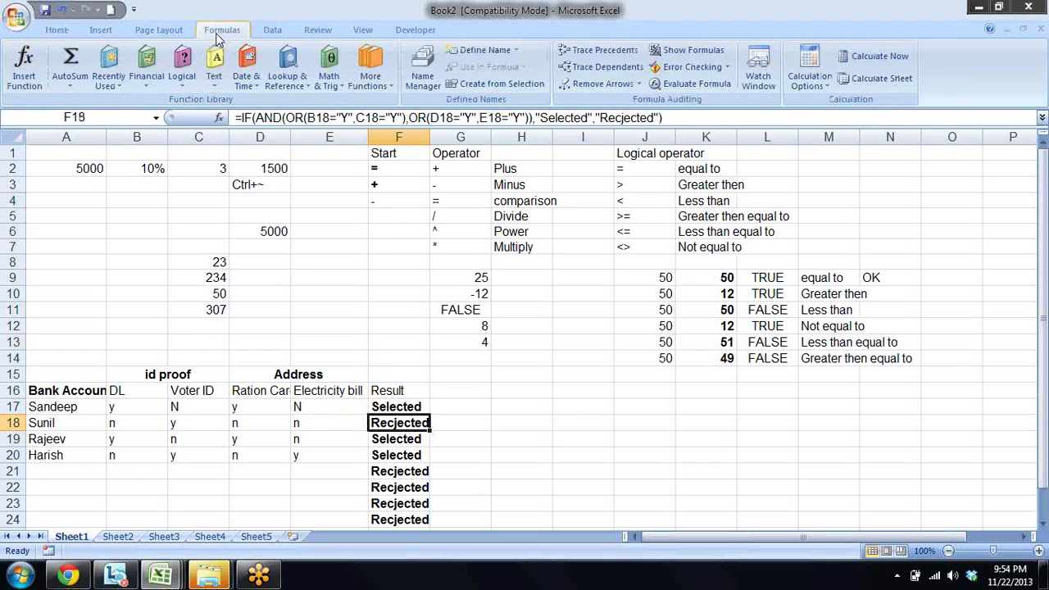
pyautogui.click(187, 89)
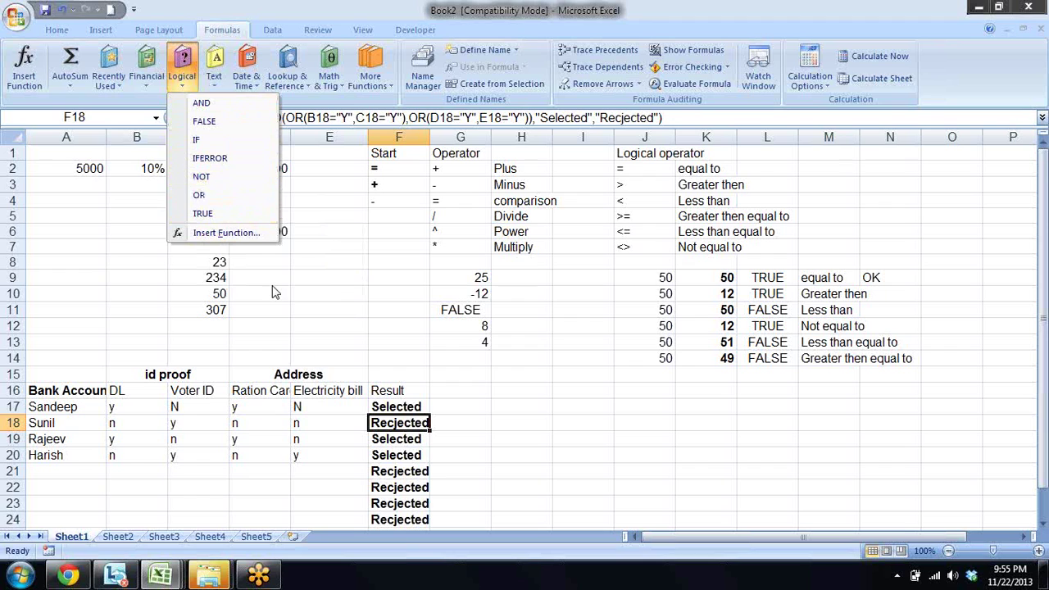
pyautogui.click(465, 426)
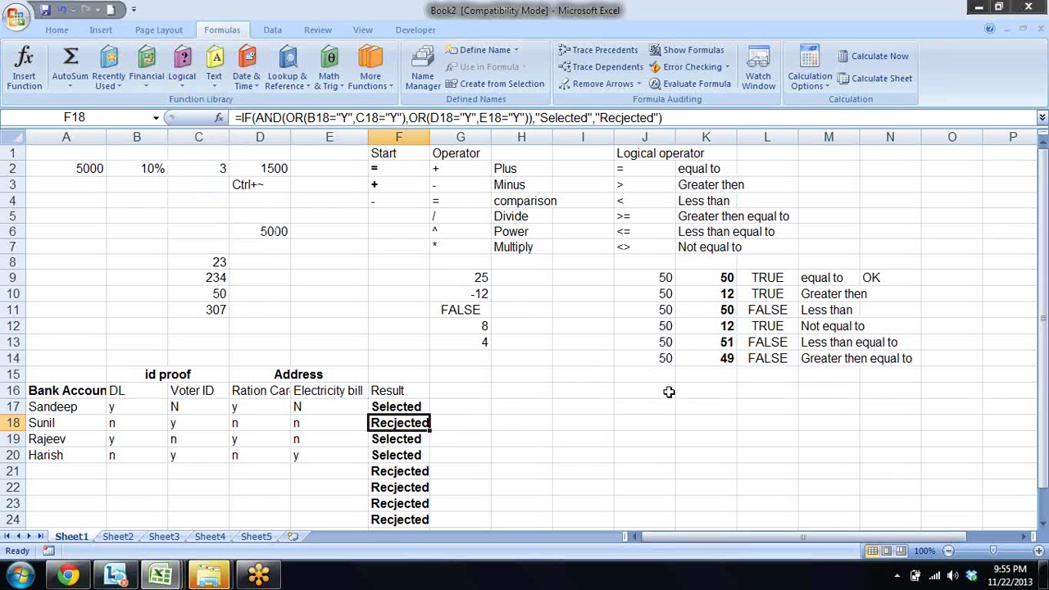